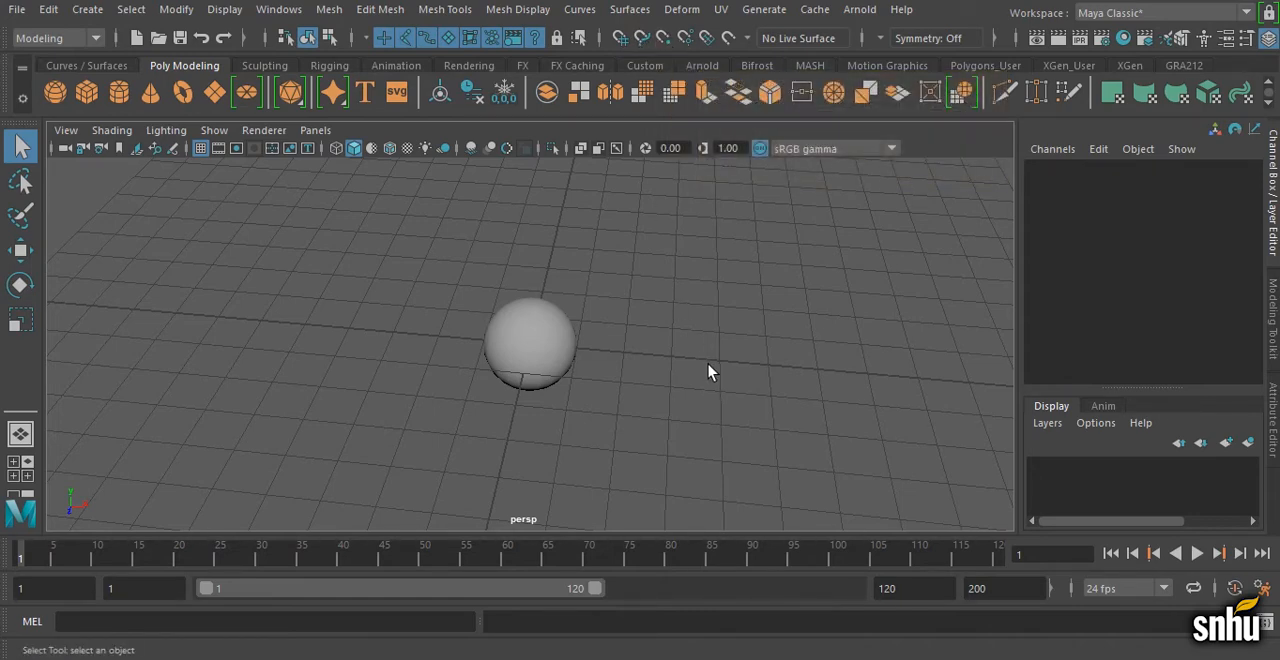
# Step: Toggle grid snapping on and off, and try the temporary grid, curve and point snap modes
pyautogui.click(620, 38)
pyautogui.click(621, 40)
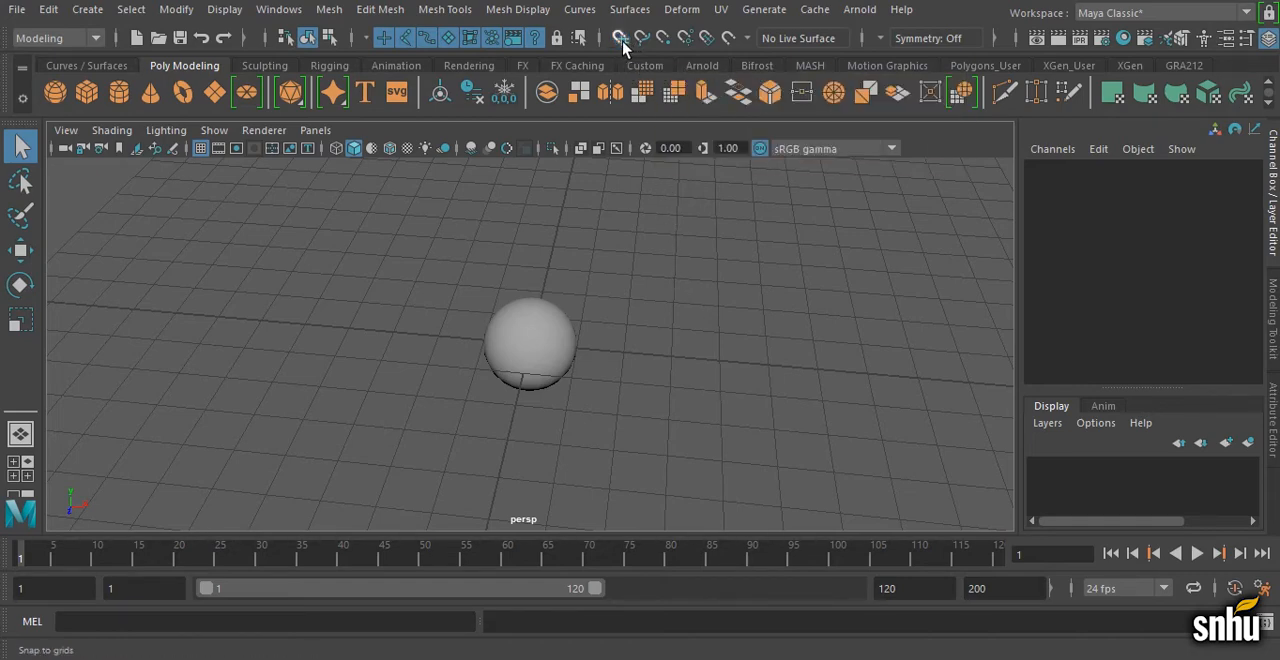
pyautogui.press('x')
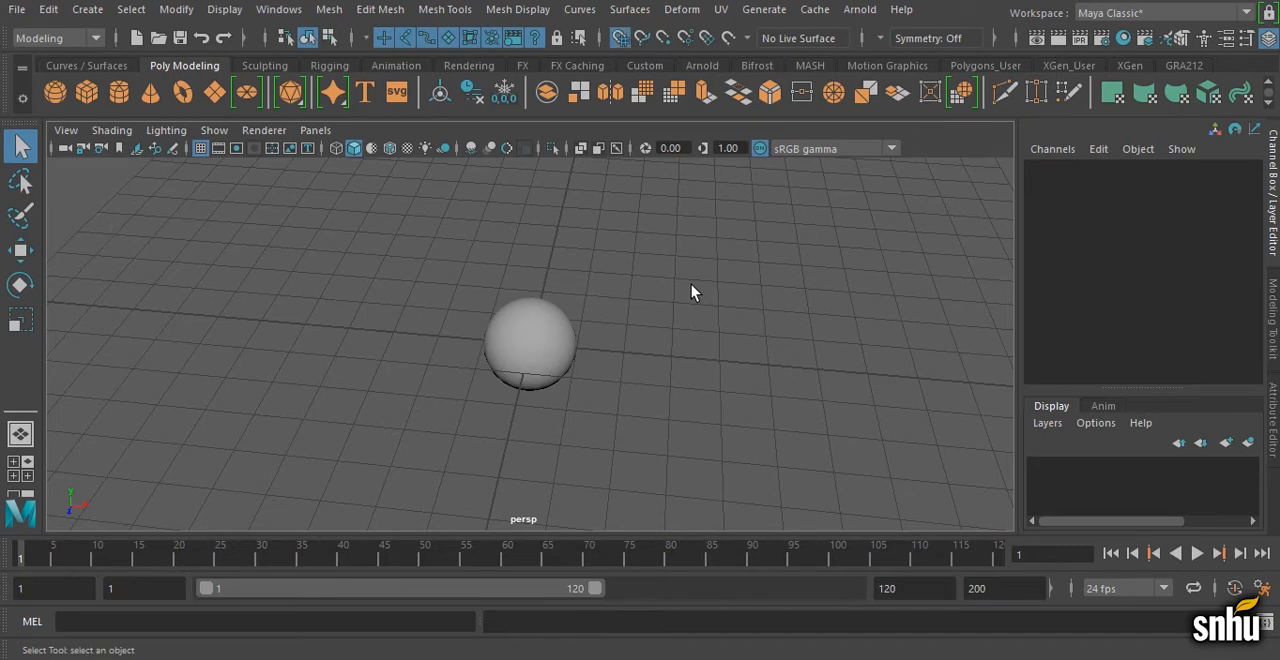
pyautogui.press('c')
pyautogui.press('v')
# Step: Try moving the sphere freely about 1.9 units along X without snapping, and undo the move
pyautogui.click(560, 350)
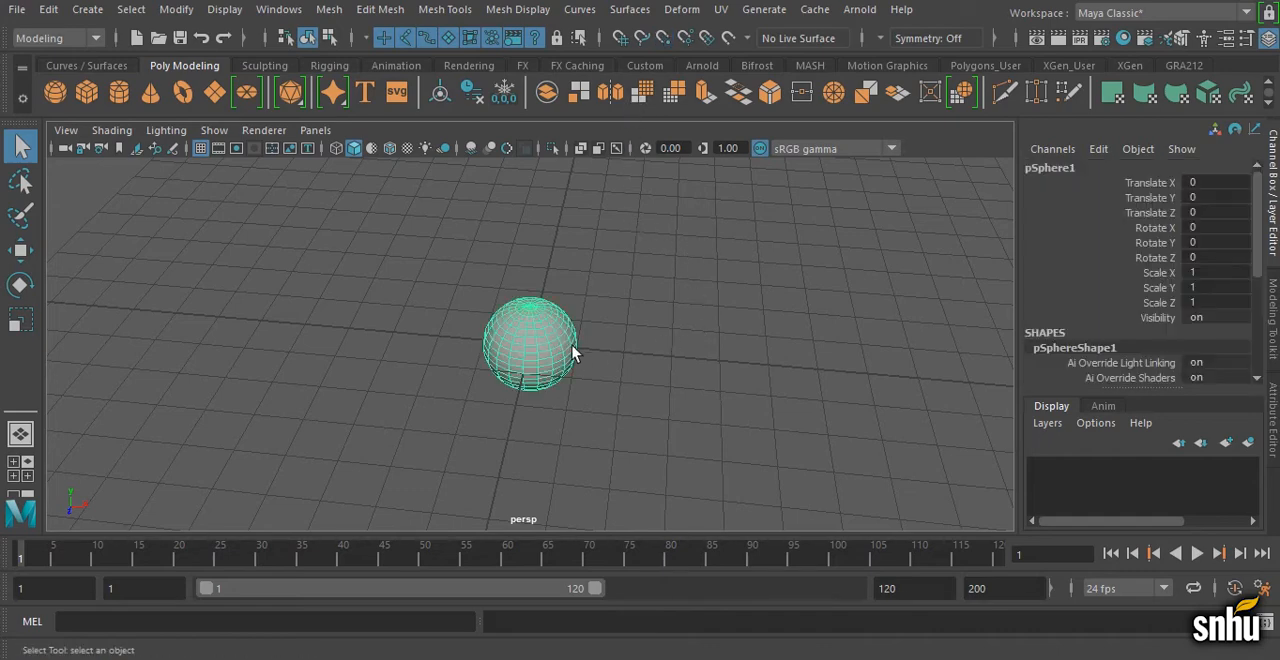
pyautogui.press('w')
pyautogui.moveTo(596, 354); pyautogui.dragTo(674, 363)
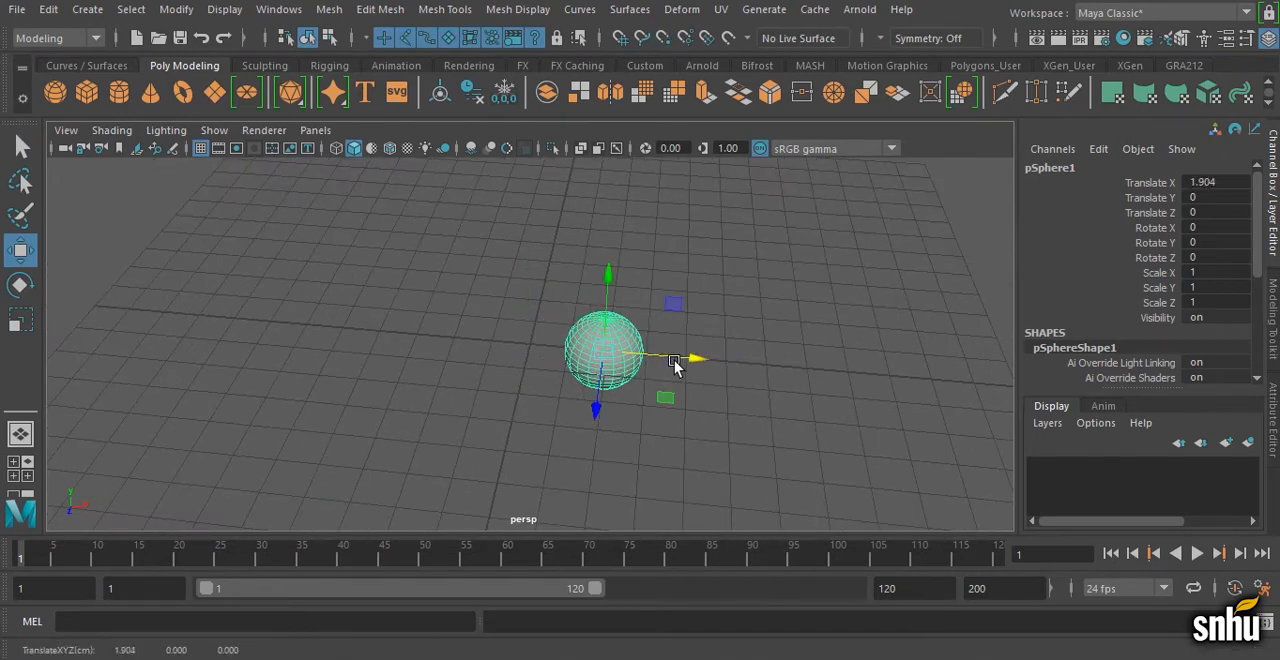
pyautogui.hotkey('ctrl', 'z')
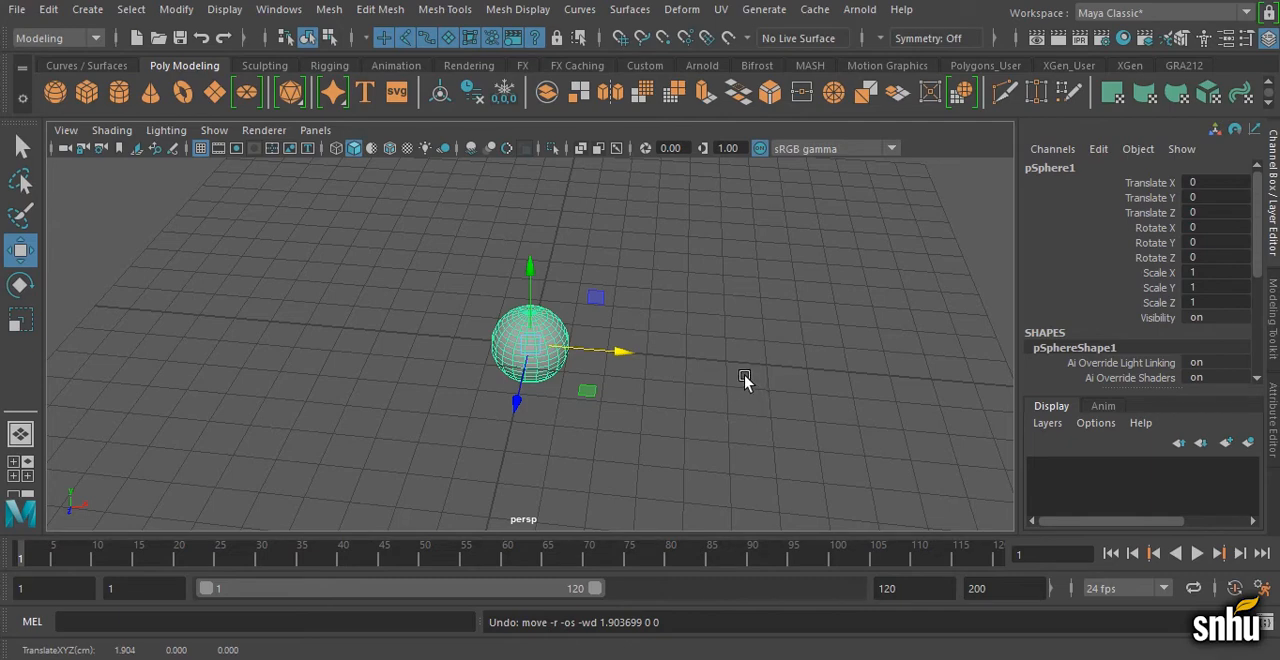
# Step: Try moving the sphere around the ground plane with temporary grid snapping and bring it back to the origin
pyautogui.press('x')
pyautogui.moveTo(620, 355); pyautogui.dragTo(492, 351)
pyautogui.moveTo(495, 270); pyautogui.dragTo(516, 330)
pyautogui.moveTo(473, 289); pyautogui.dragTo(497, 248)
pyautogui.moveTo(541, 282); pyautogui.dragTo(578, 309)
pyautogui.moveTo(640, 259); pyautogui.dragTo(538, 339)
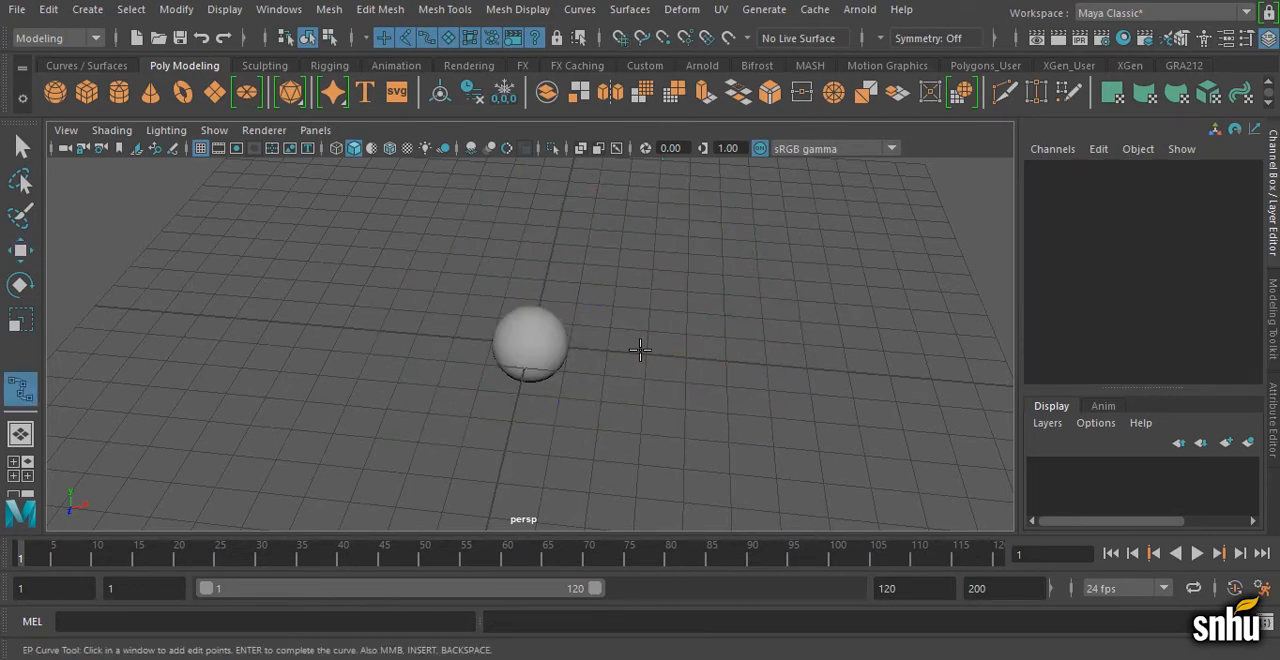
# Step: Draw a wavy EP curve through four points on the grid behind the sphere
pyautogui.click(92, 65)
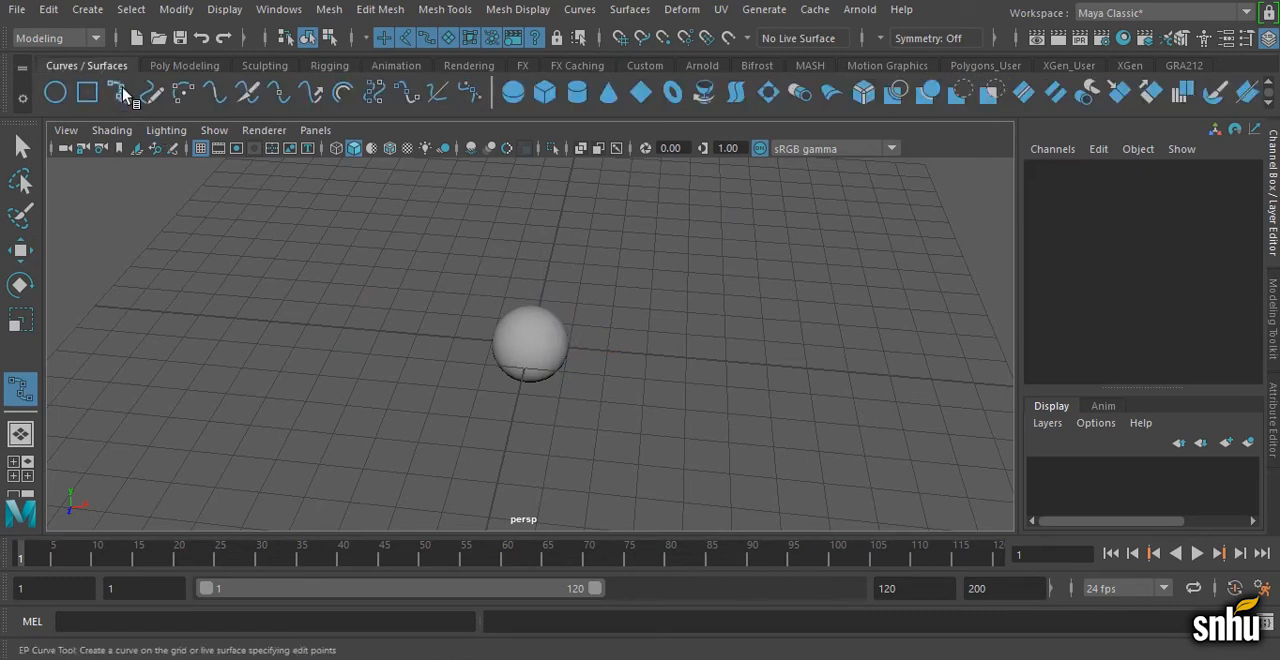
pyautogui.click(123, 93)
pyautogui.click(346, 273)
pyautogui.click(475, 213)
pyautogui.click(660, 296)
pyautogui.click(851, 267)
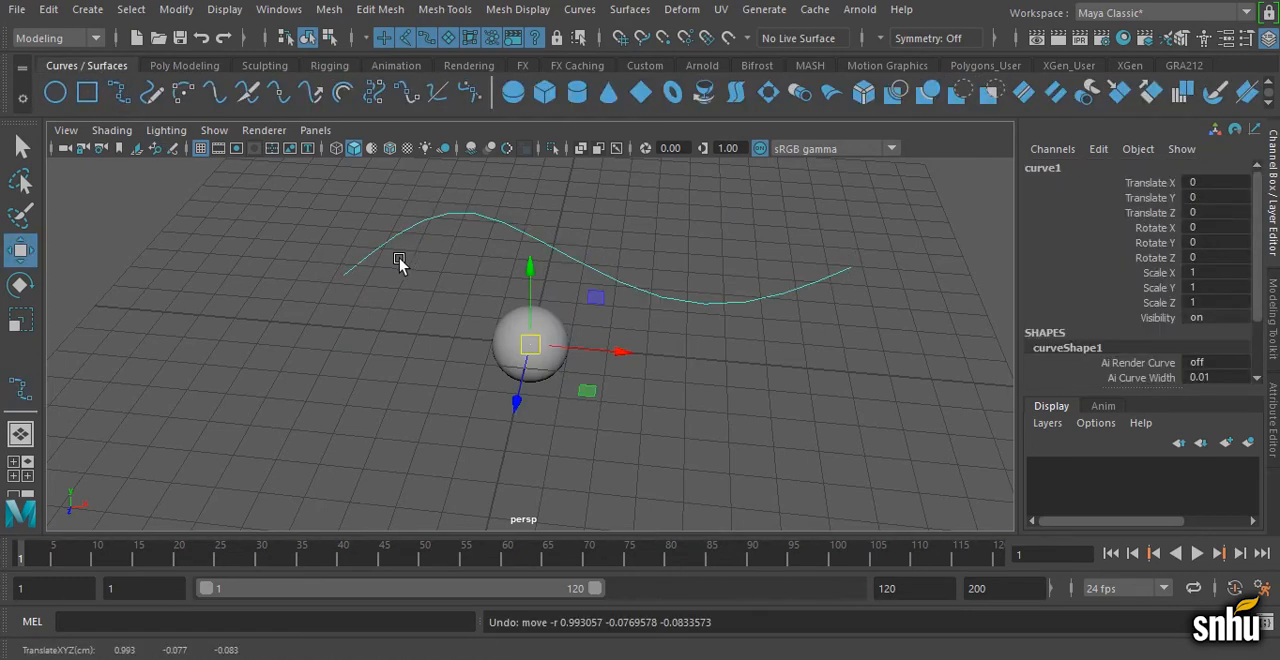
# Step: Try moving the sphere along the EP curve with curve snapping, undo the moves and delete the curve
pyautogui.click(510, 365)
pyautogui.moveTo(381, 257); pyautogui.dragTo(408, 237, button='middle')
pyautogui.hotkey('ctrl', 'z')
pyautogui.hotkey('ctrl', 'z')
pyautogui.press('Delete')
# Step: Duplicate the sphere, move the copy away in the positive X direction, and reselect the original
pyautogui.click(509, 354)
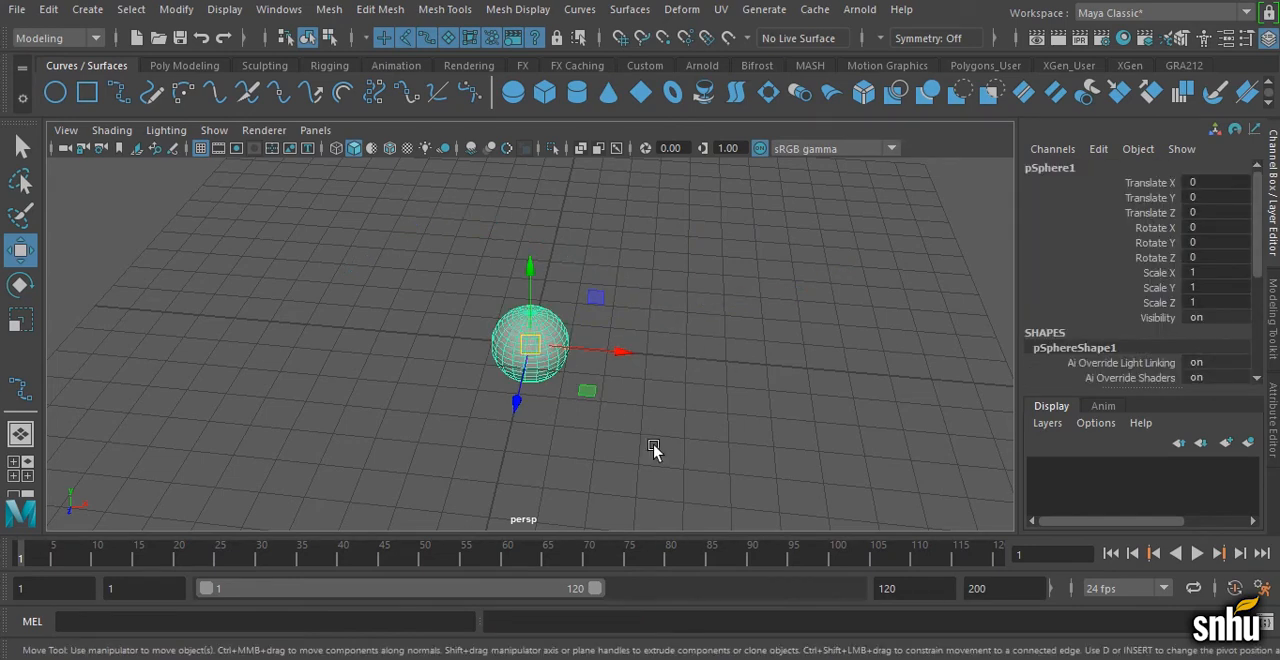
pyautogui.hotkey('ctrl', 'd')
pyautogui.moveTo(623, 355); pyautogui.dragTo(776, 371)
pyautogui.click(549, 359)
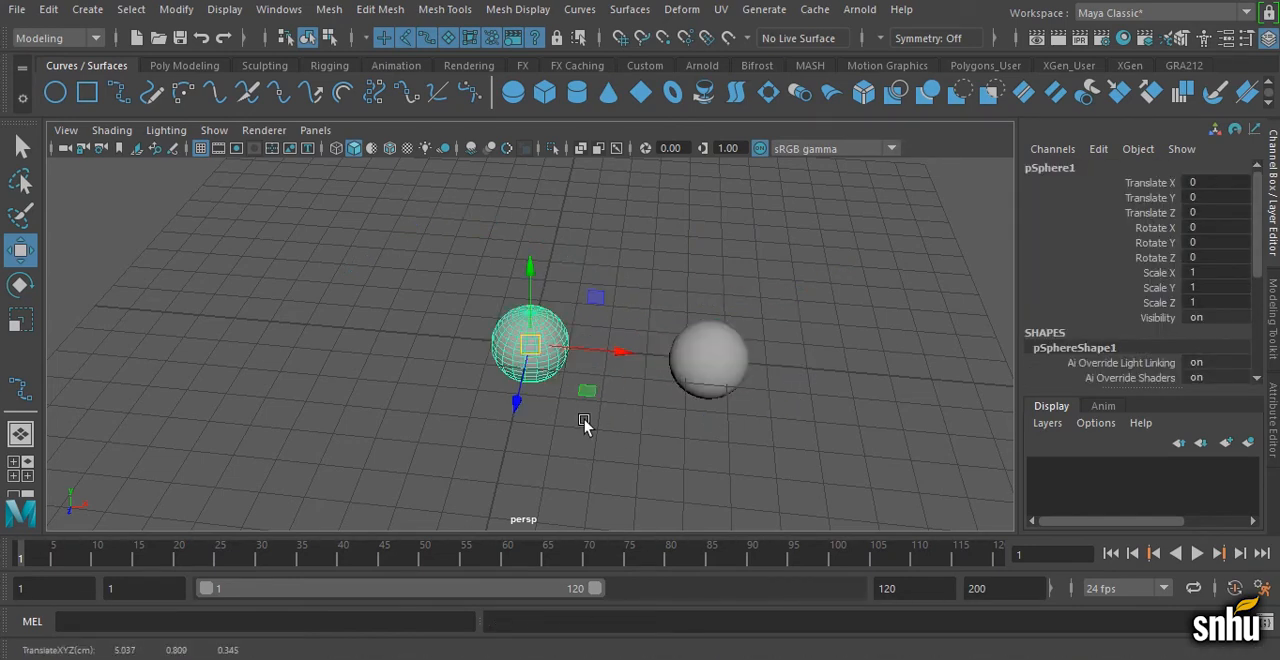
# Step: Try snapping the original sphere to a vertex of the copy, undo the move and delete the copy
pyautogui.press('v')
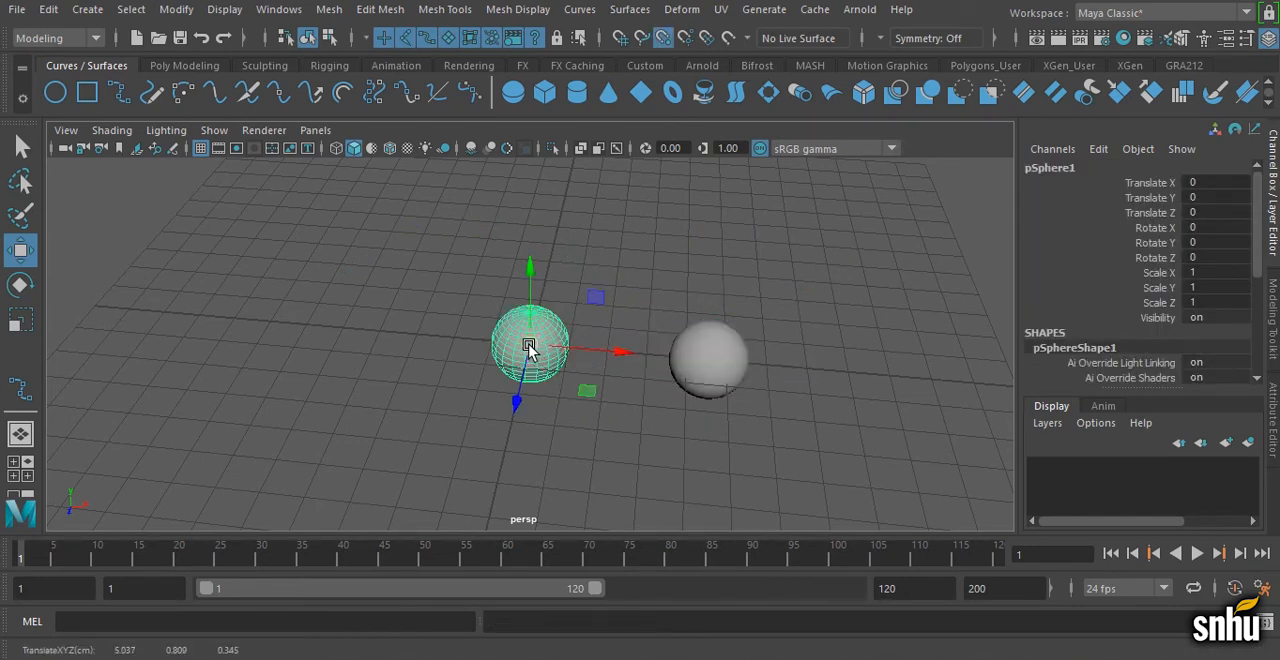
pyautogui.moveTo(527, 346); pyautogui.dragTo(704, 342)
pyautogui.hotkey('ctrl', 'z')
pyautogui.click(708, 352)
pyautogui.press('Delete')
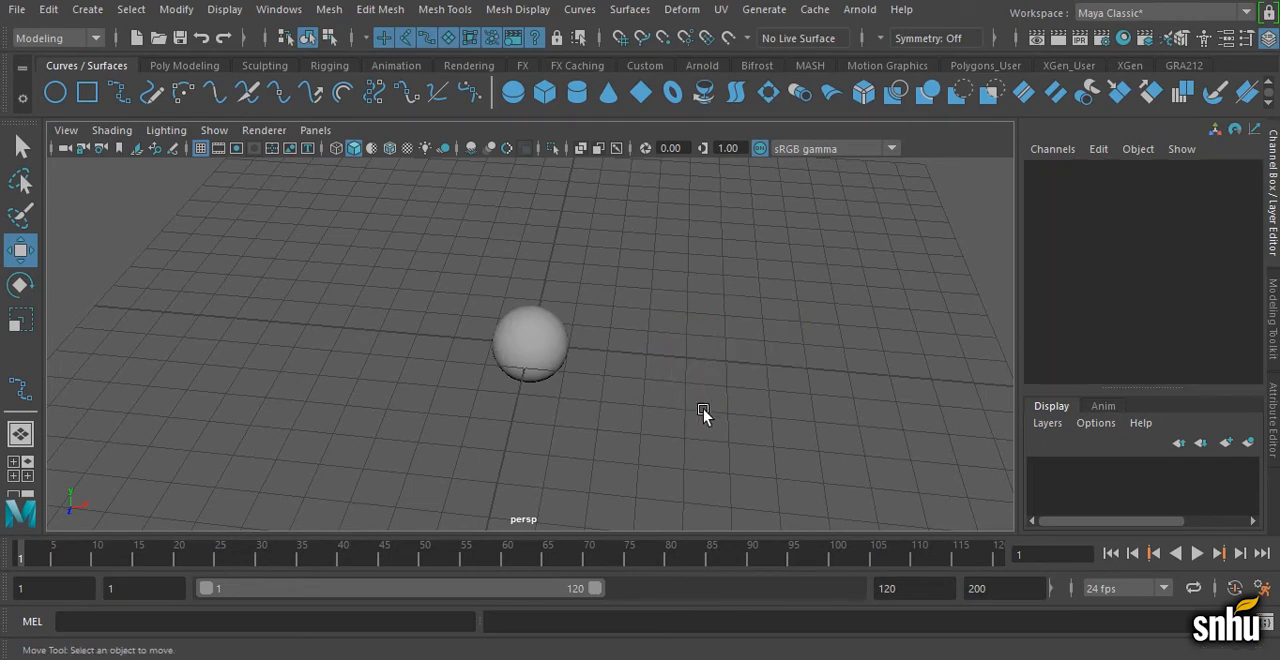
# Step: Delete the remaining sphere at the origin to empty the scene
pyautogui.keyDown('alt'); pyautogui.moveTo(706, 417); pyautogui.dragTo(543, 386); pyautogui.keyUp('alt')
pyautogui.keyDown('alt'); pyautogui.moveTo(543, 386); pyautogui.dragTo(500, 378, button='right'); pyautogui.keyUp('alt')
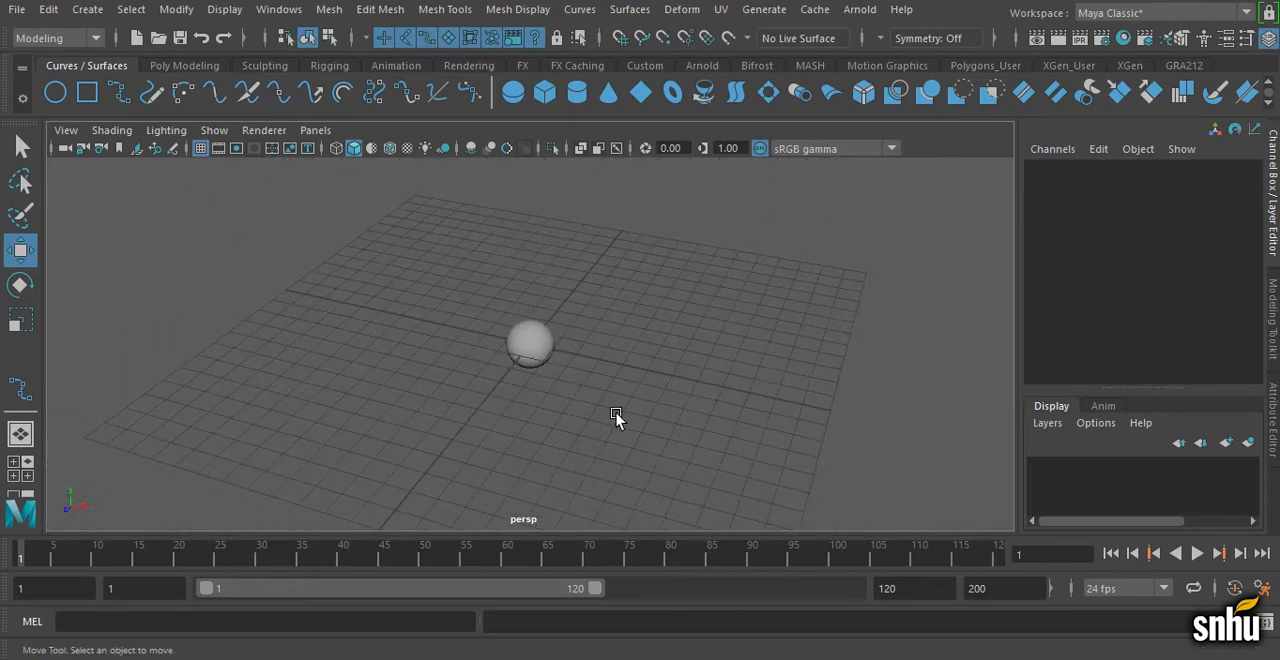
pyautogui.keyDown('alt'); pyautogui.moveTo(616, 413); pyautogui.dragTo(530, 401, button='right'); pyautogui.keyUp('alt')
pyautogui.click(543, 348)
pyautogui.press('Delete')
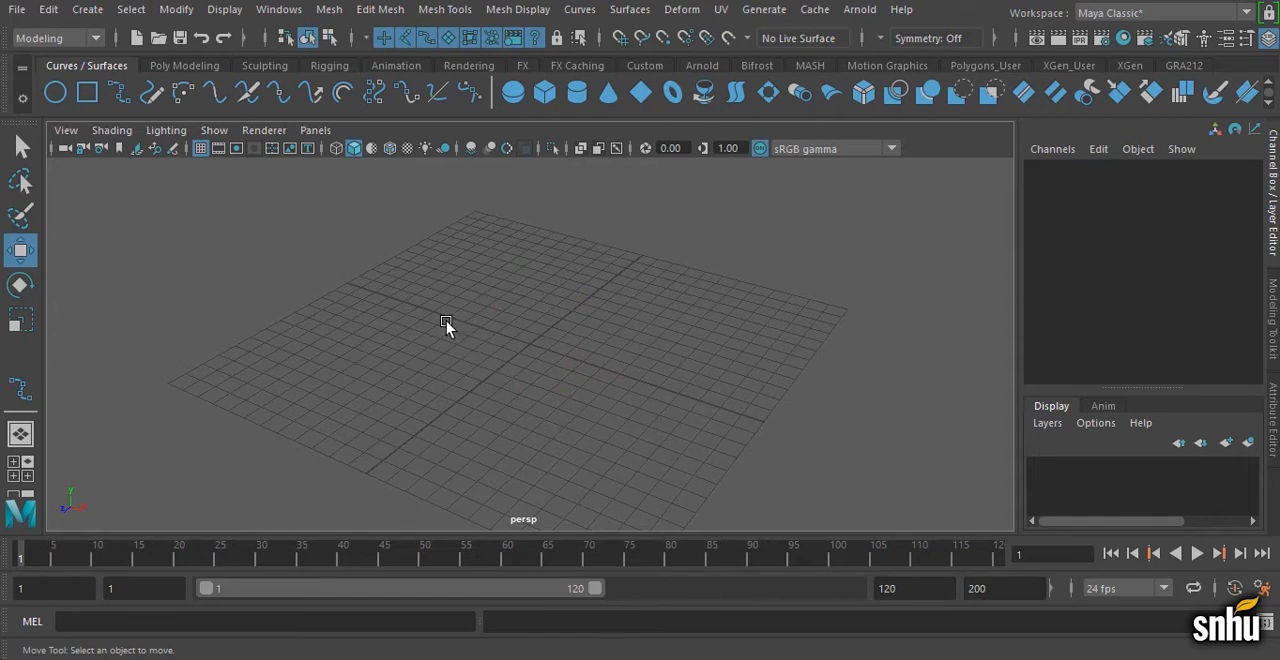
# Step: Switch the tool shelf to the Poly Modeling set
pyautogui.click(87, 9)
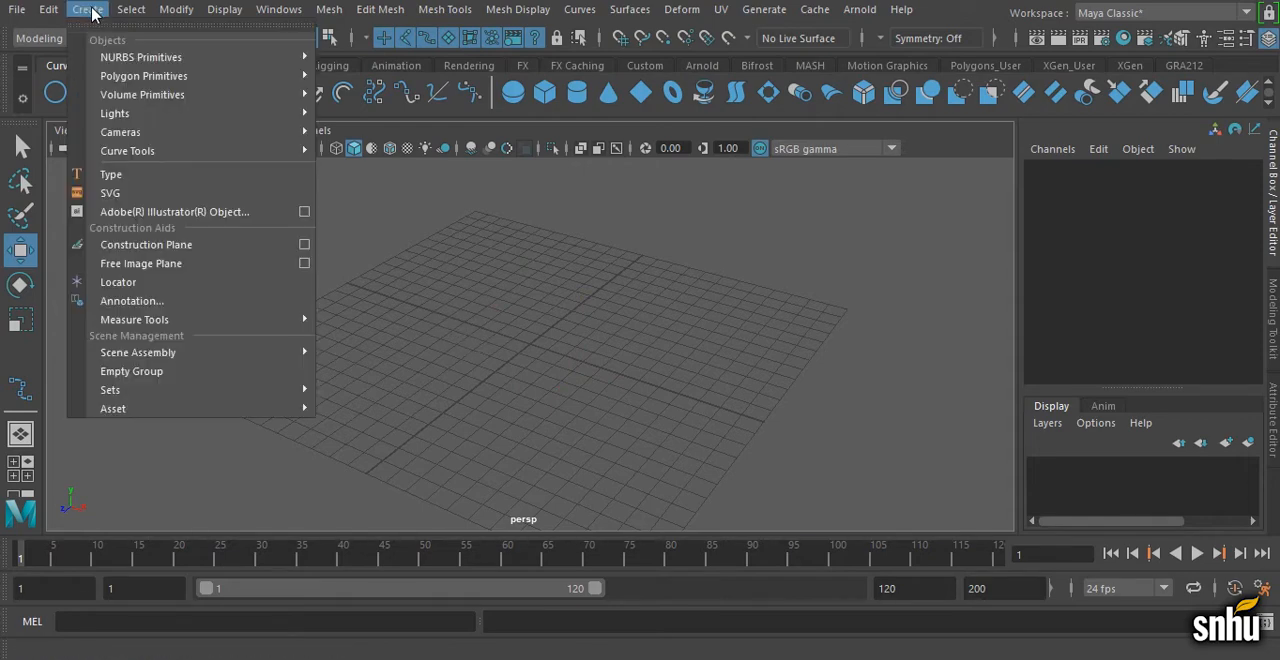
pyautogui.moveTo(129, 80)
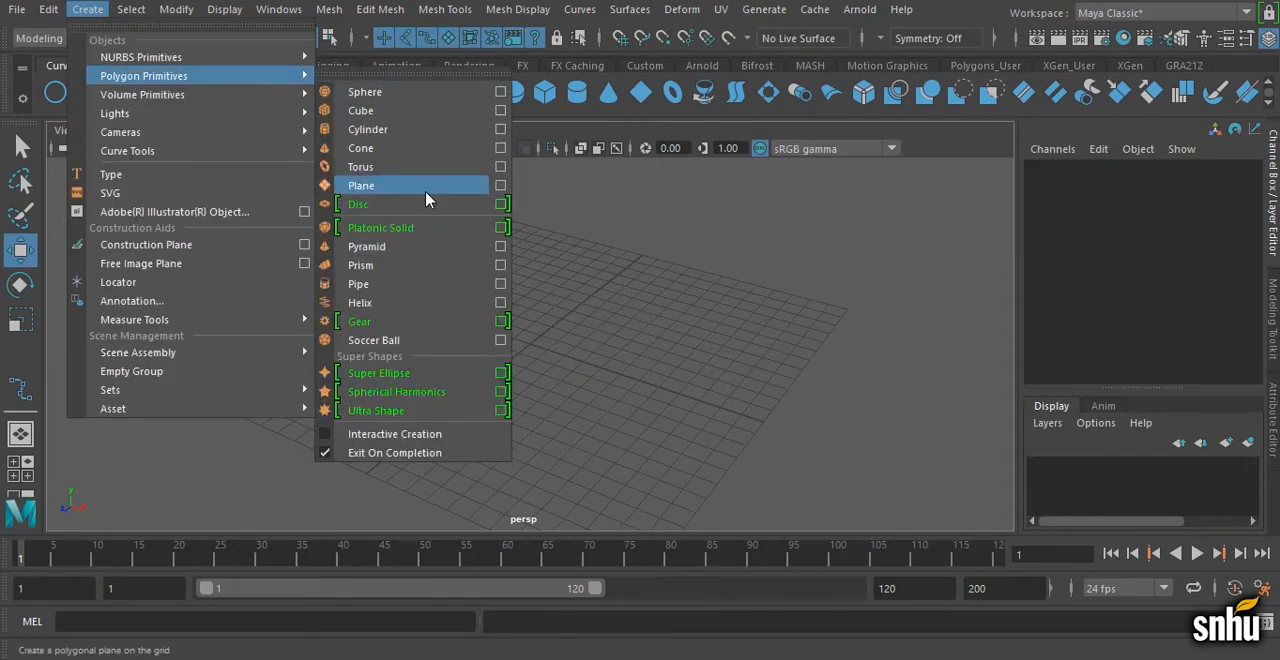
pyautogui.click(88, 8)
pyautogui.click(190, 66)
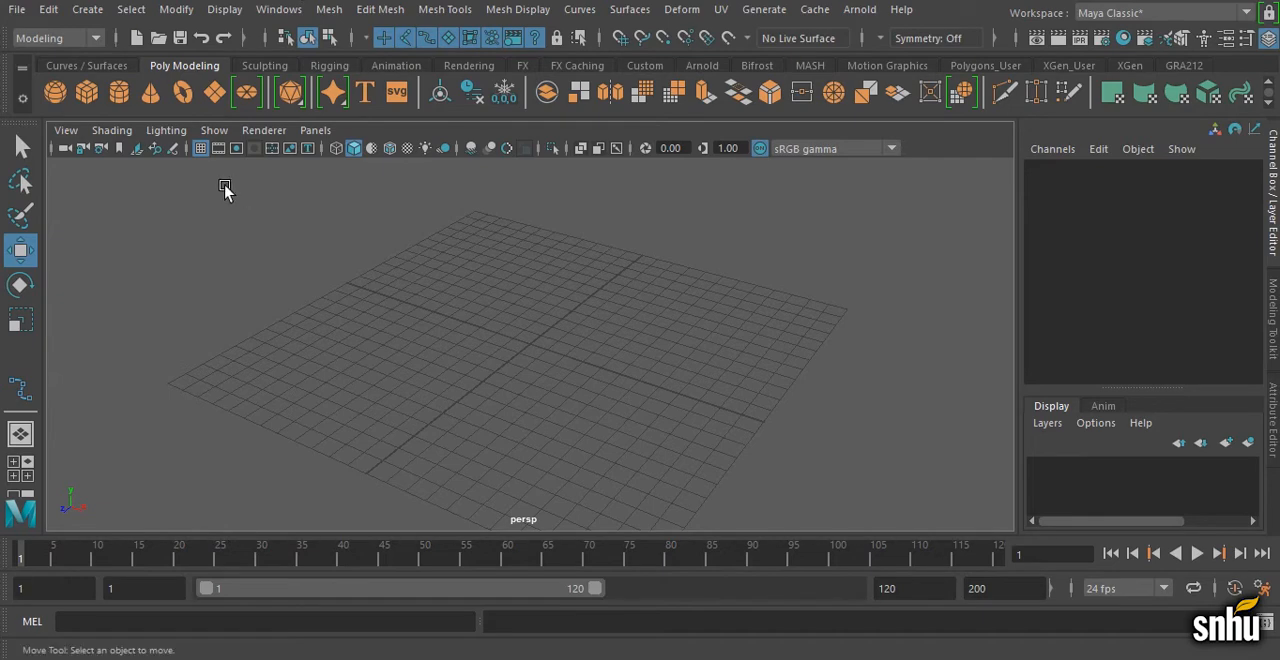
# Step: Turn on Interactive Creation for polygon primitives
pyautogui.click(87, 9)
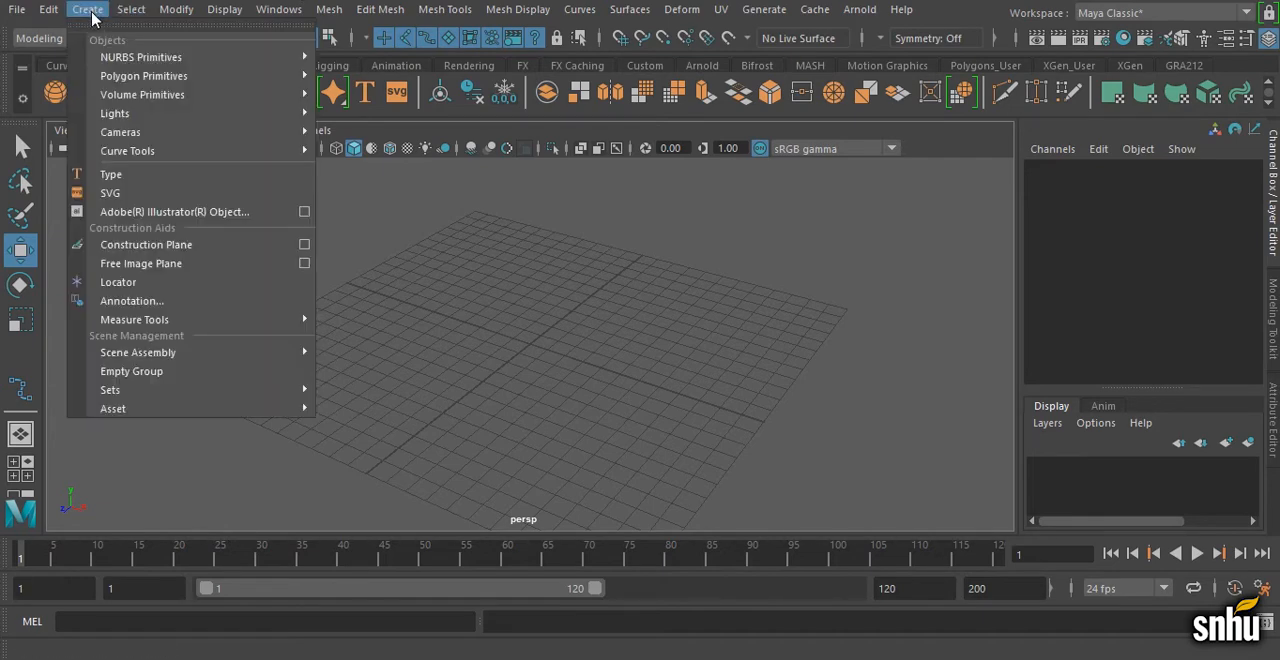
pyautogui.moveTo(190, 88)
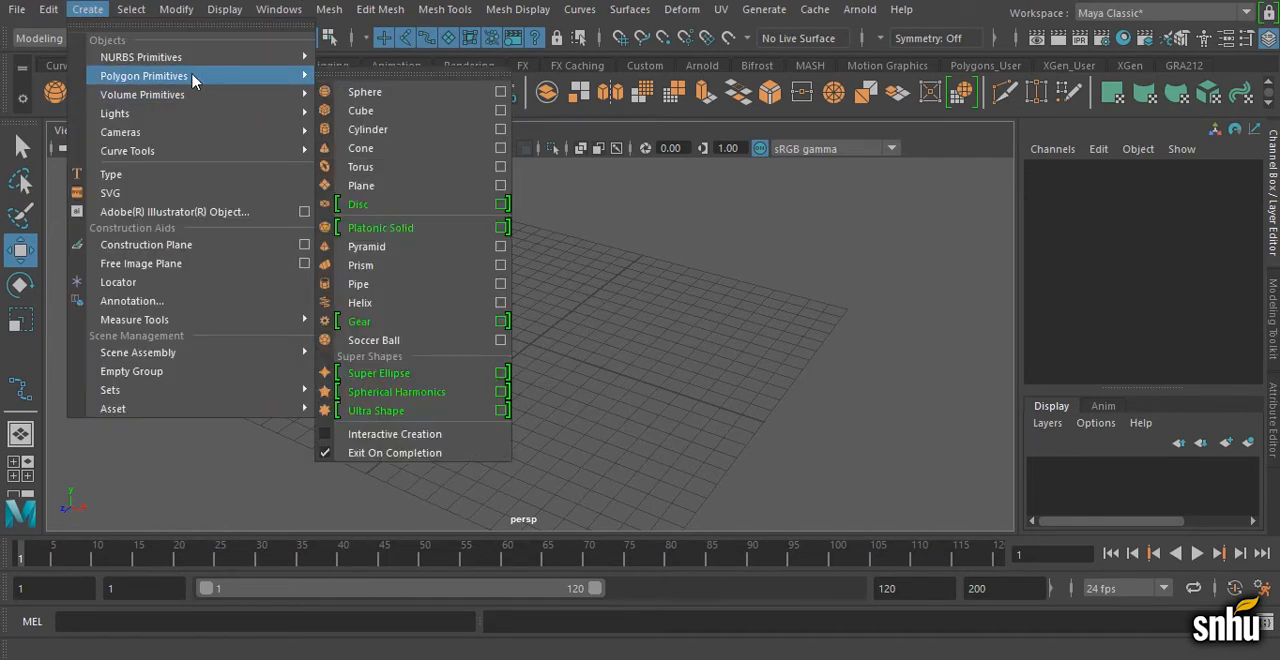
pyautogui.click(403, 440)
# Step: Draw a polygon plane interactively across the whole grid with grid snapping, and remove it again
pyautogui.scroll(-2, 577, 386)
pyautogui.keyDown('alt'); pyautogui.moveTo(577, 386); pyautogui.dragTo(600, 346); pyautogui.keyUp('alt')
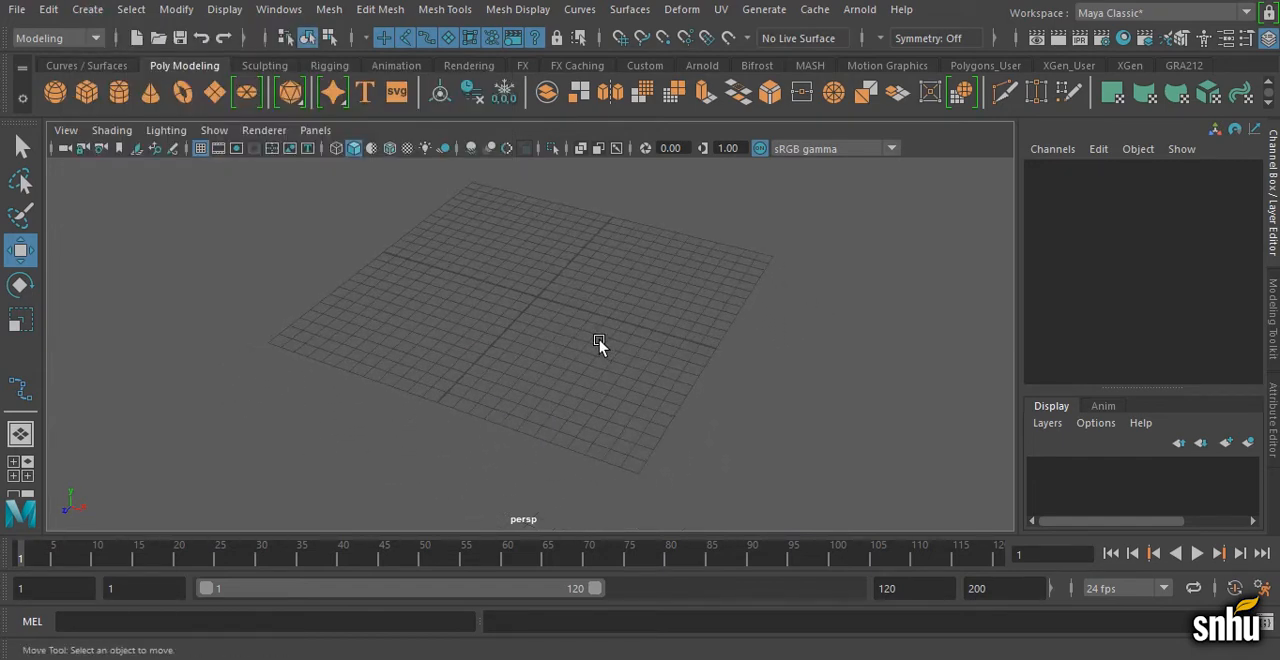
pyautogui.press('x')
pyautogui.press('x')
pyautogui.click(214, 91)
pyautogui.press('x')
pyautogui.moveTo(271, 343); pyautogui.dragTo(748, 270)
pyautogui.press('w')
pyautogui.click(748, 323)
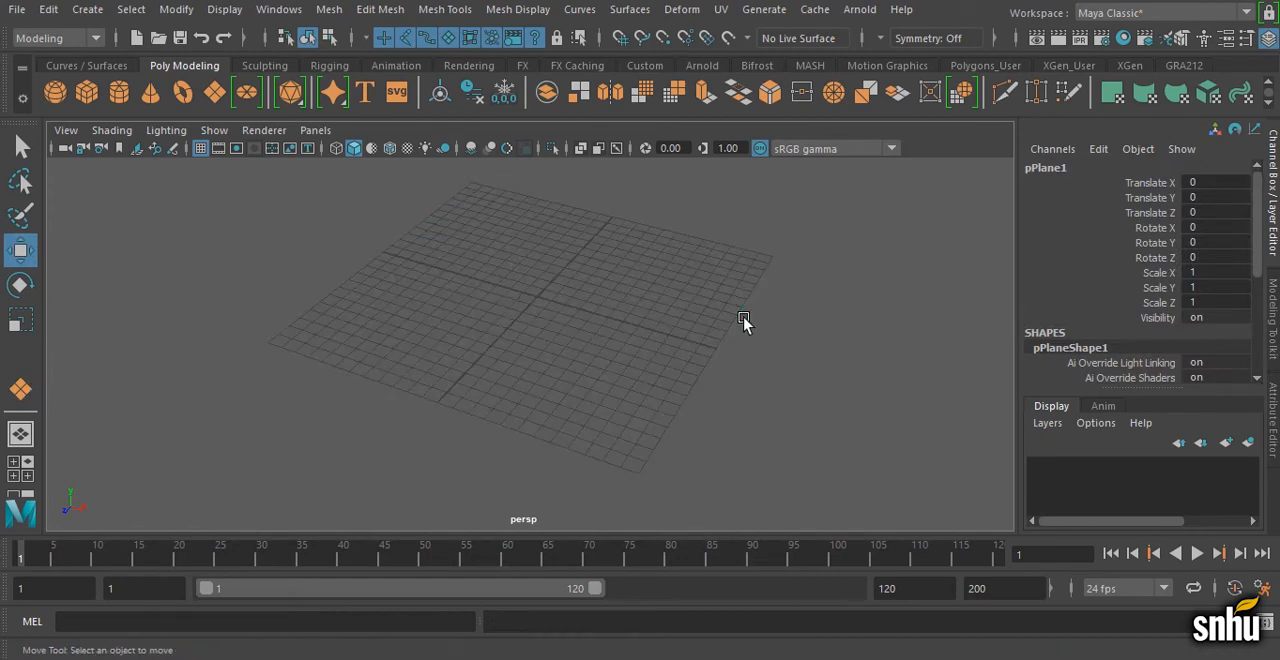
# Step: Turn off Interactive Creation for polygon primitives
pyautogui.click(88, 9)
pyautogui.moveTo(160, 78)
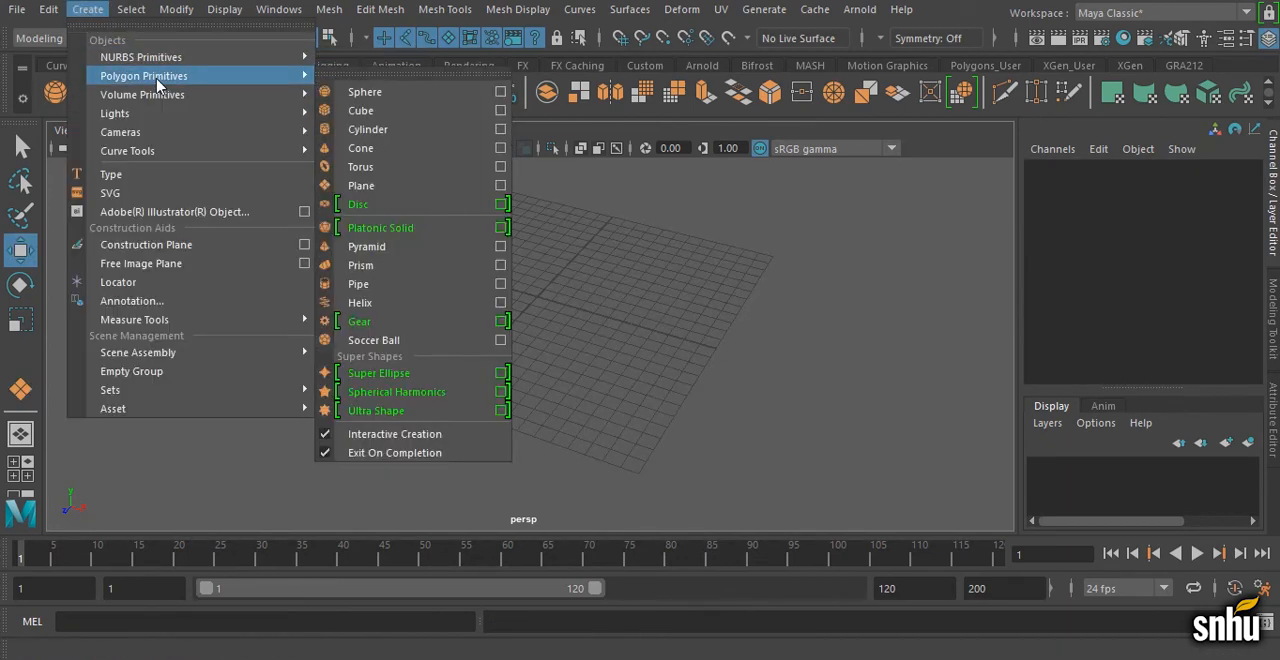
pyautogui.click(434, 435)
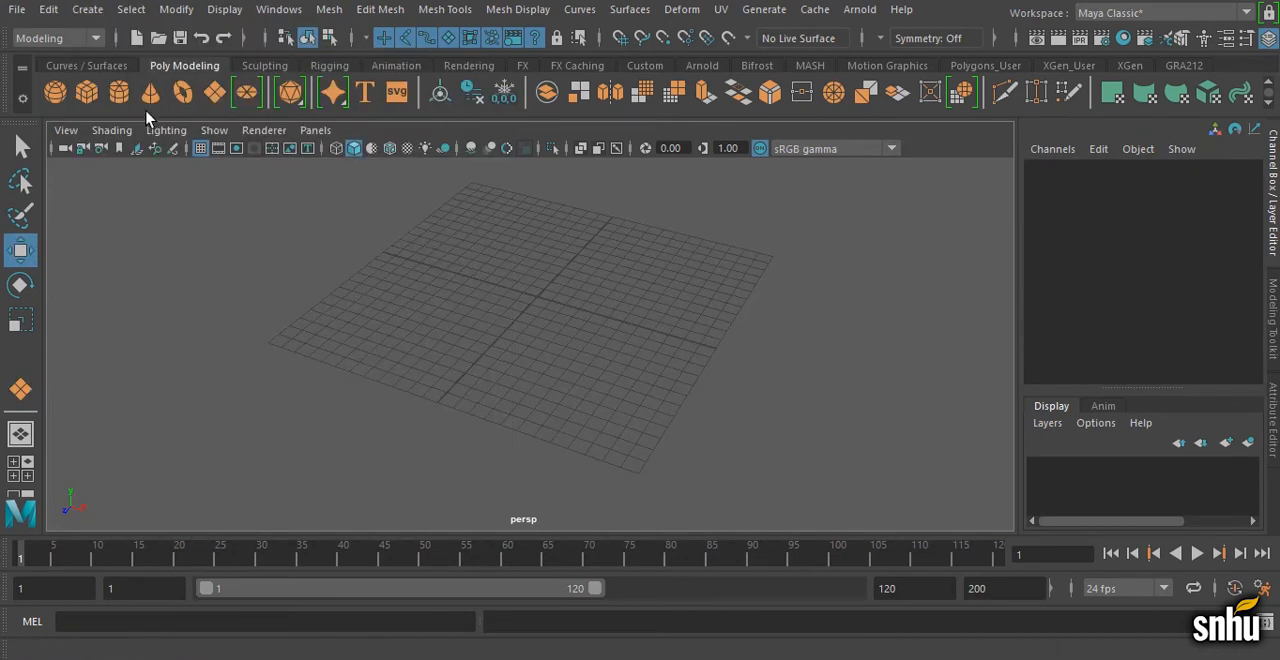
# Step: Create a default polygon plane at the origin and inspect its subdivisions up close
pyautogui.click(213, 100)
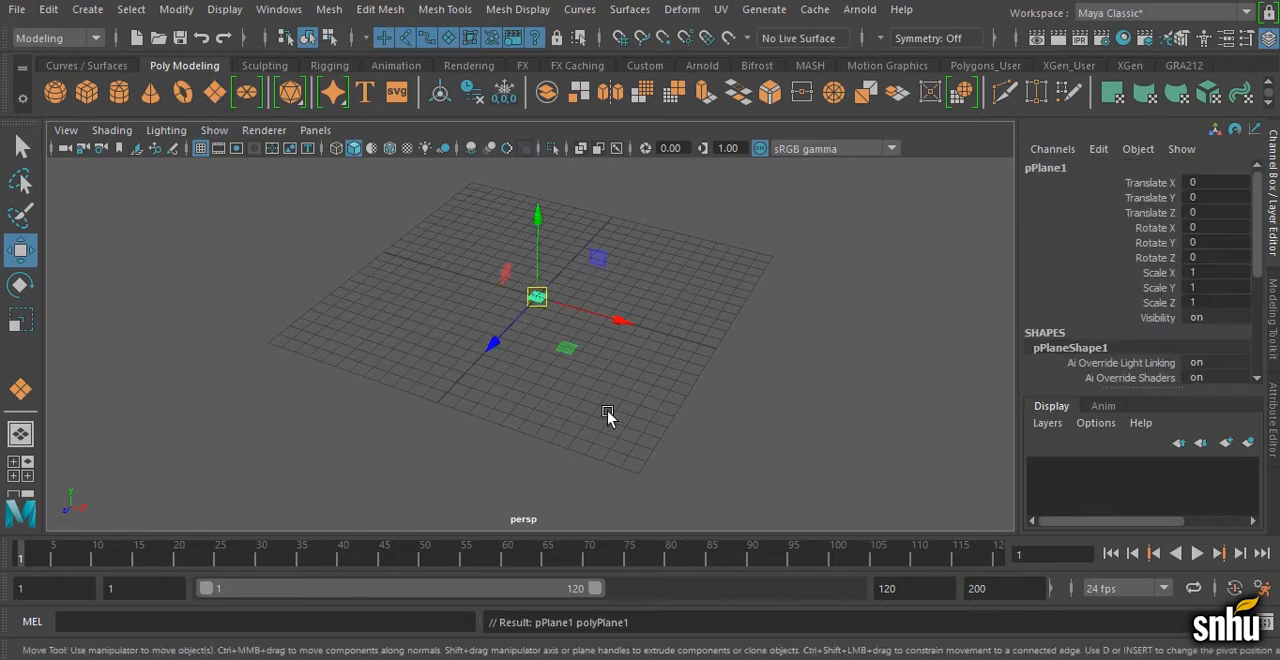
pyautogui.keyDown('alt'); pyautogui.moveTo(380, 343); pyautogui.dragTo(804, 302, button='right'); pyautogui.keyUp('alt')
pyautogui.keyDown('alt'); pyautogui.moveTo(702, 329); pyautogui.dragTo(707, 439, button='middle'); pyautogui.keyUp('alt')
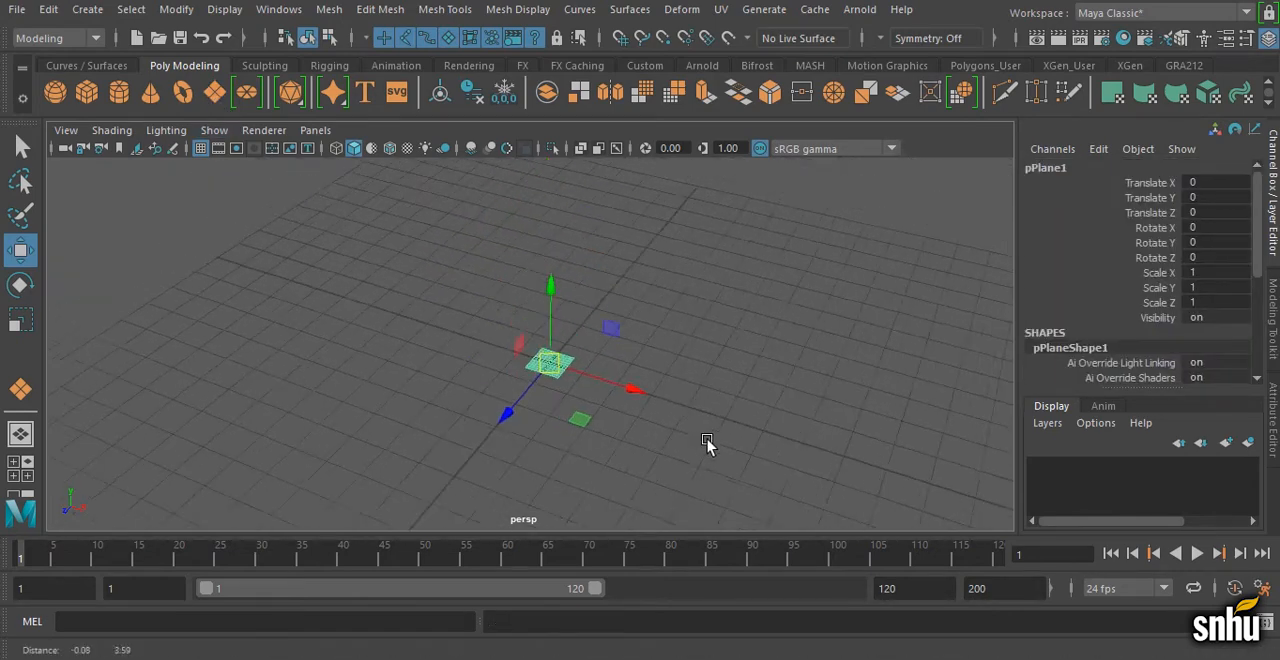
pyautogui.keyDown('alt'); pyautogui.moveTo(707, 439); pyautogui.dragTo(917, 451, button='right'); pyautogui.keyUp('alt')
pyautogui.keyDown('alt'); pyautogui.moveTo(743, 408); pyautogui.dragTo(686, 366, button='middle'); pyautogui.keyUp('alt')
pyautogui.keyDown('alt'); pyautogui.moveTo(686, 366); pyautogui.dragTo(958, 385, button='right'); pyautogui.keyUp('alt')
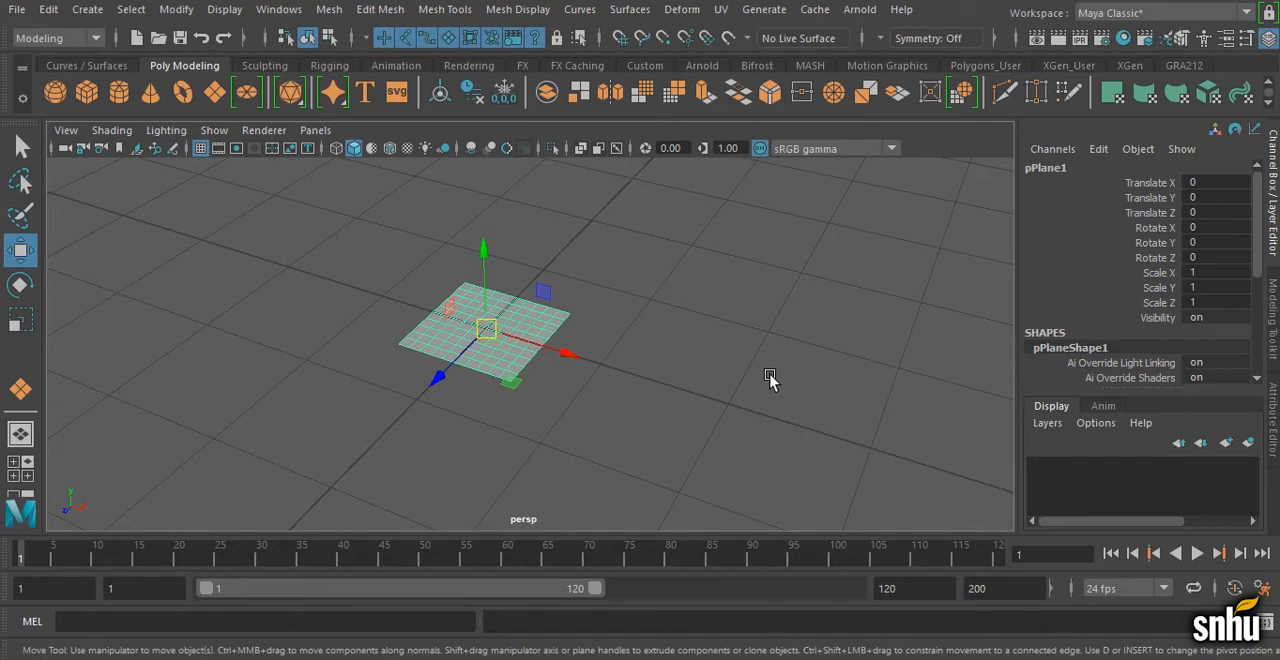
# Step: Set both the width divisions and height divisions to 1 in the Polygon Plane options
pyautogui.click(87, 10)
pyautogui.moveTo(290, 76)
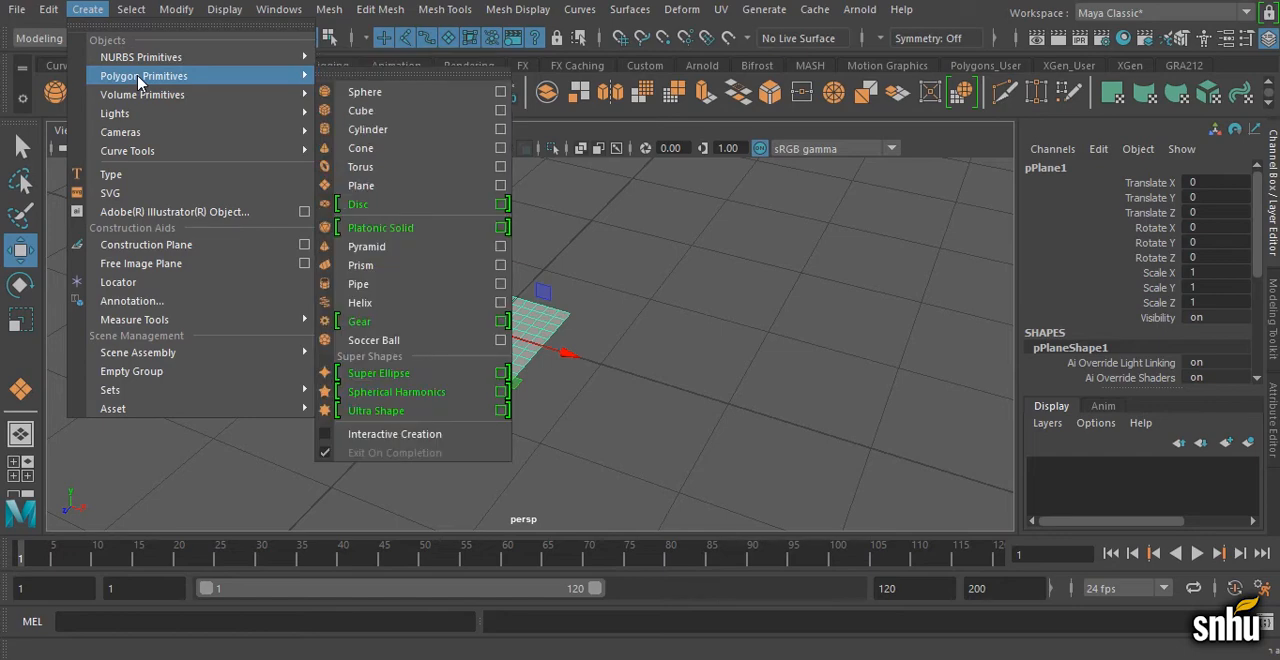
pyautogui.click(501, 190)
pyautogui.moveTo(798, 209); pyautogui.dragTo(765, 125)
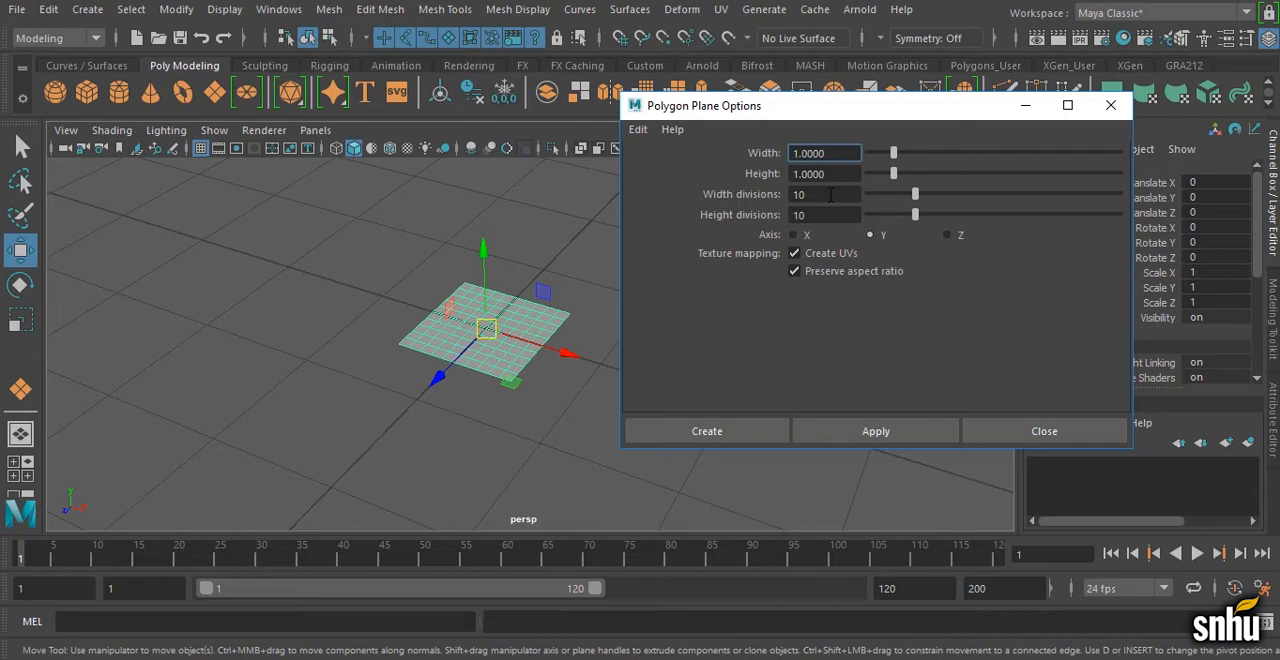
pyautogui.doubleClick(830, 194)
pyautogui.write('1')
pyautogui.press('Tab')
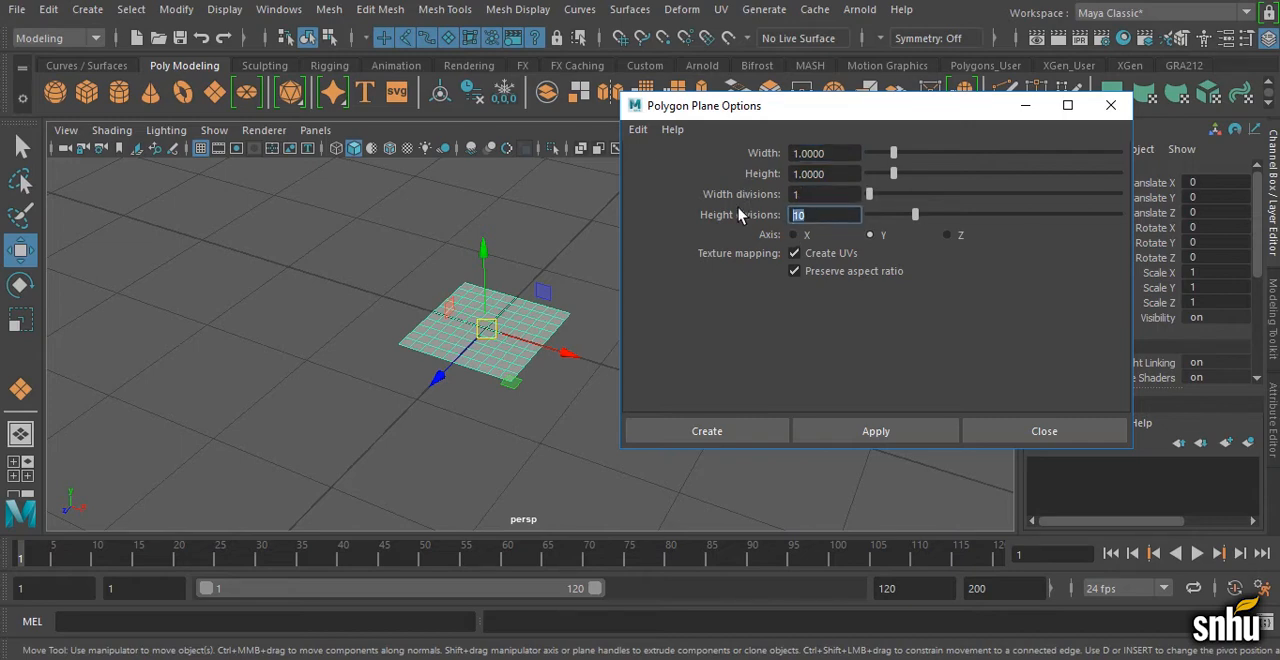
pyautogui.write('1')
pyautogui.press('Tab')
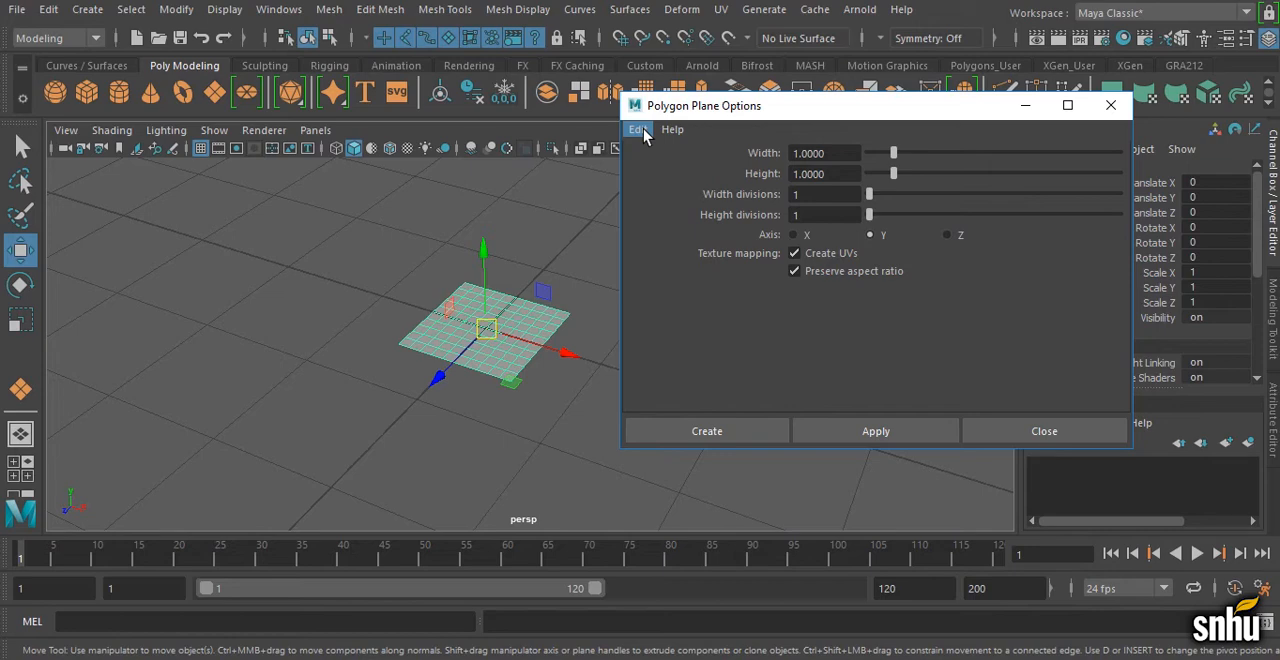
# Step: Save the polygon plane settings as the defaults and close the options window
pyautogui.click(87, 9)
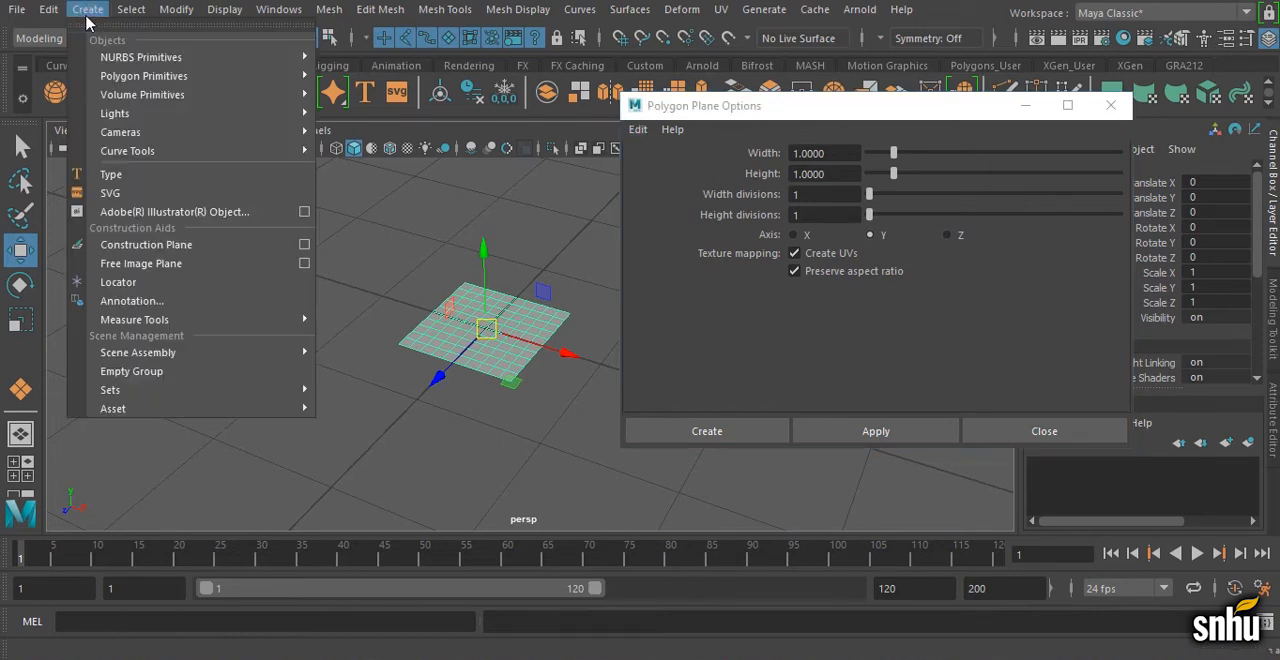
pyautogui.moveTo(138, 77)
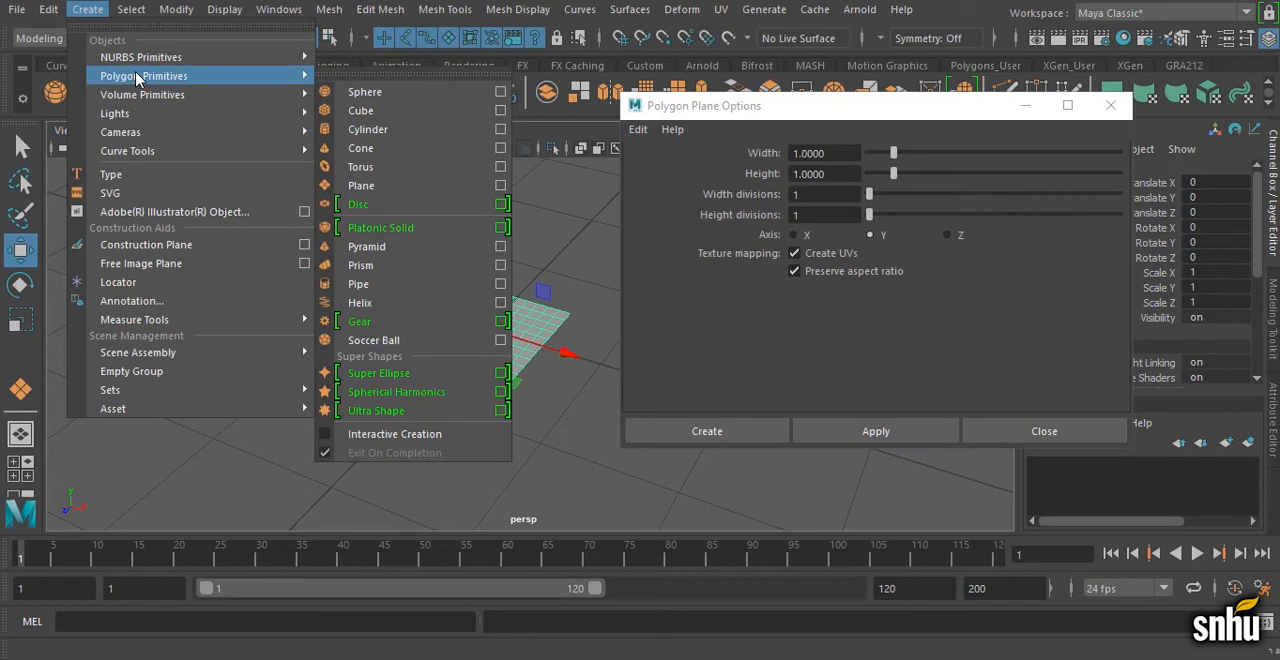
pyautogui.click(400, 187)
pyautogui.click(639, 131)
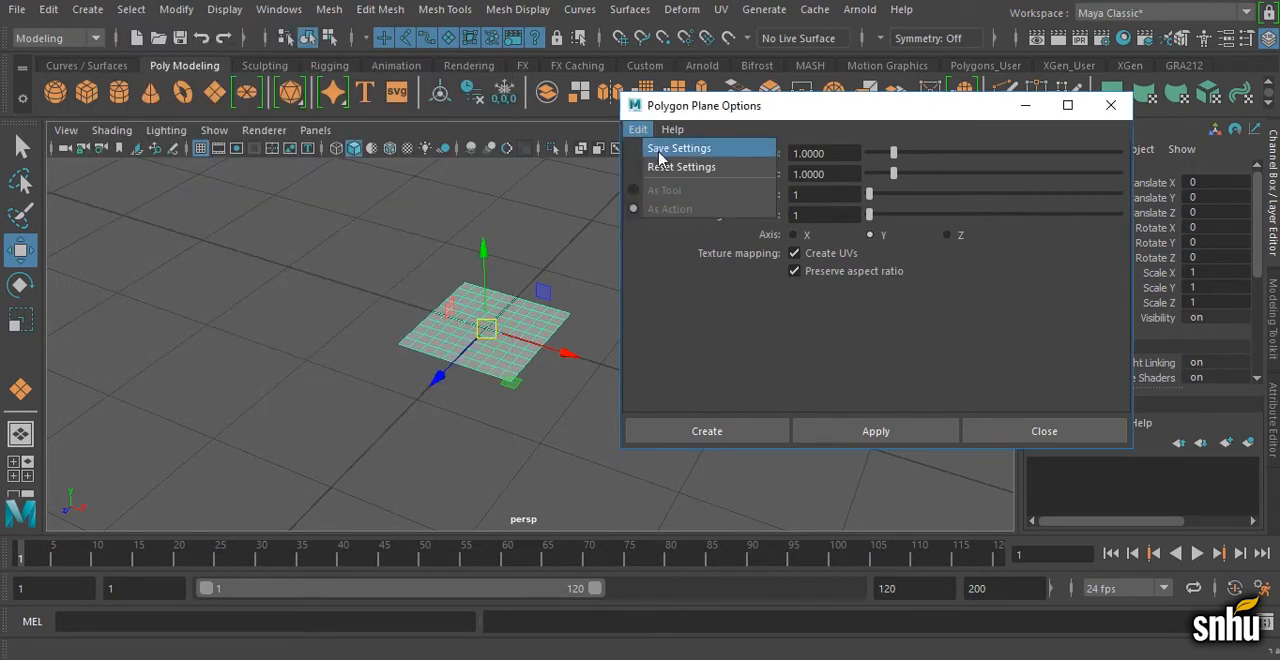
pyautogui.click(660, 152)
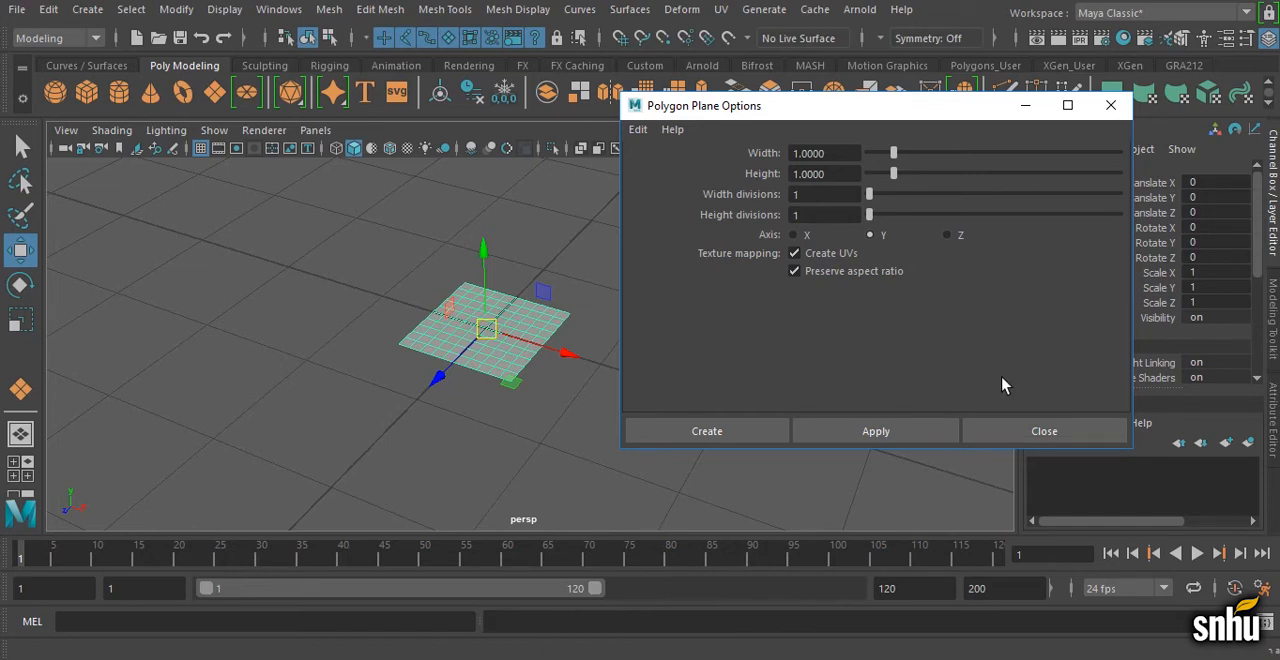
pyautogui.click(1044, 431)
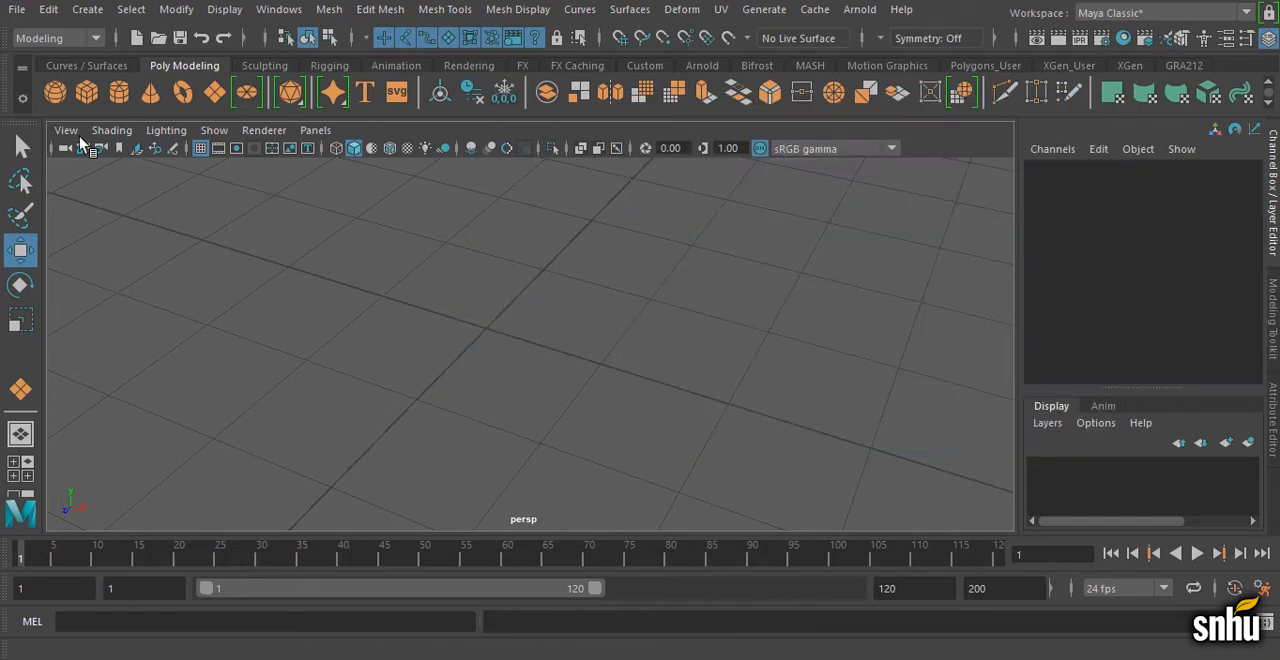
# Step: Create a polygon plane at the origin and expand its polyPlane construction history attributes, with the history icons shown
pyautogui.click(217, 93)
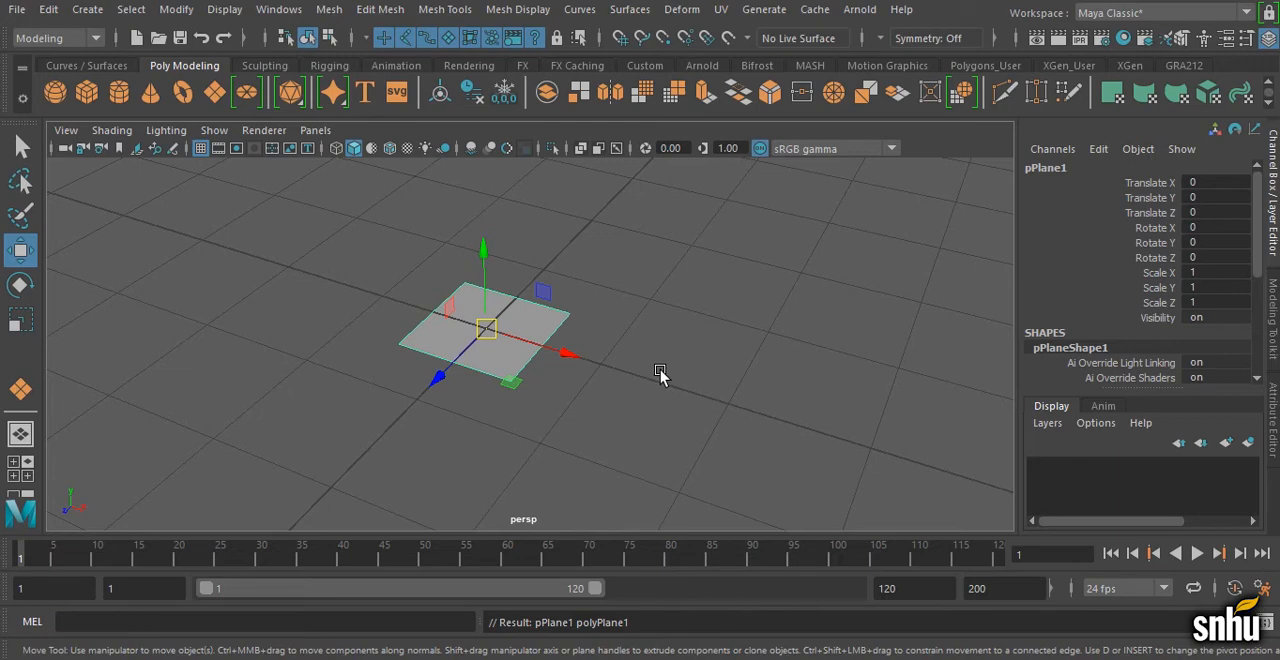
pyautogui.click(993, 38)
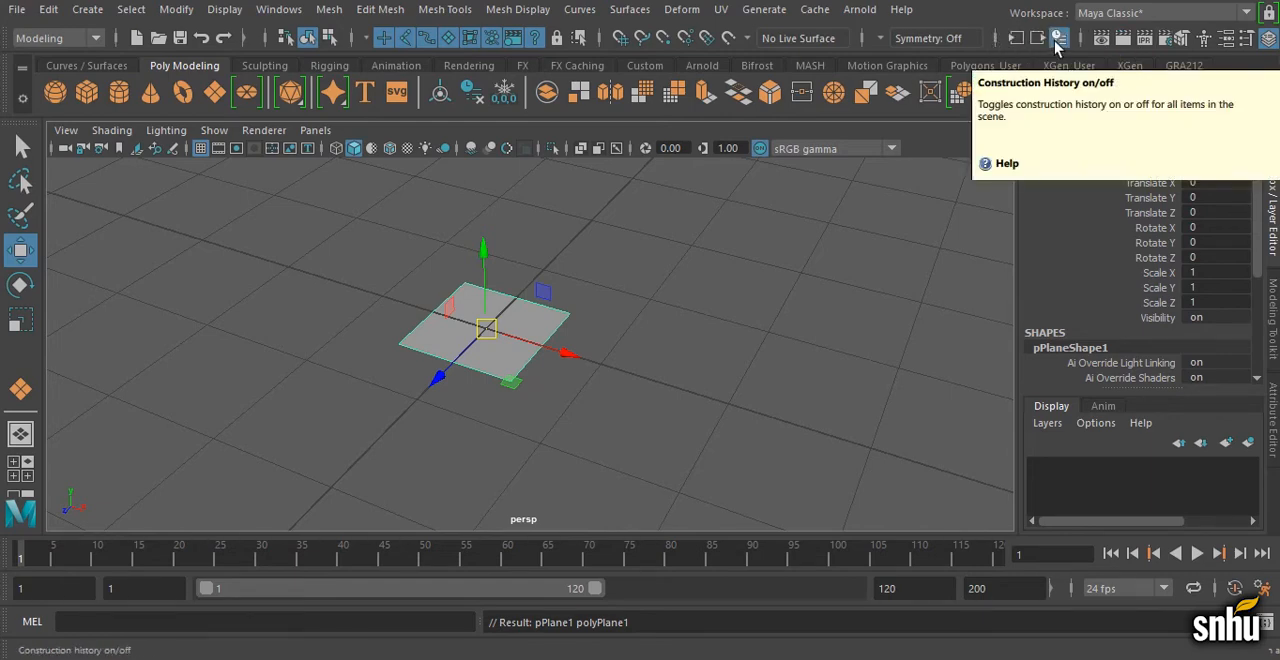
pyautogui.moveTo(1256, 242); pyautogui.dragTo(1259, 332)
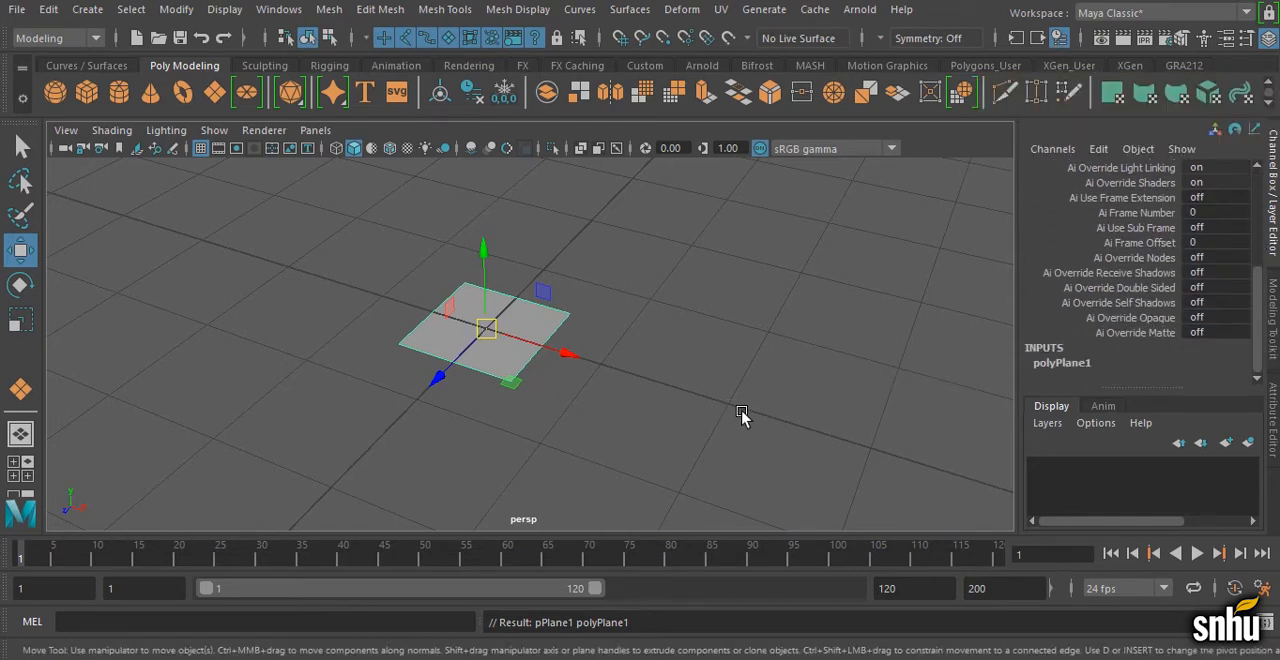
pyautogui.click(1100, 366)
# Step: Try varying the plane's width and height subdivisions and its overall width and height through the construction history, and undo the changes
pyautogui.moveTo(1150, 333); pyautogui.dragTo(1152, 350)
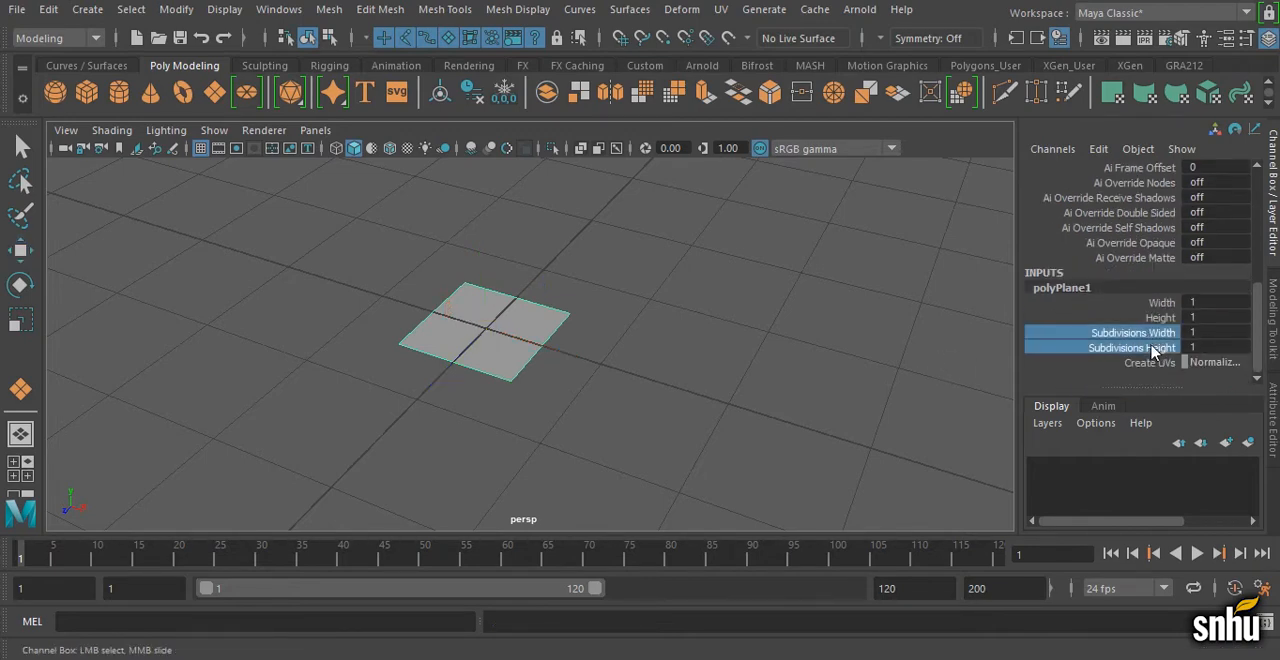
pyautogui.moveTo(537, 386); pyautogui.dragTo(896, 347, button='middle')
pyautogui.moveTo(1150, 302); pyautogui.dragTo(1150, 318)
pyautogui.moveTo(557, 380); pyautogui.dragTo(597, 371, button='middle')
pyautogui.hotkey('ctrl', 'z')
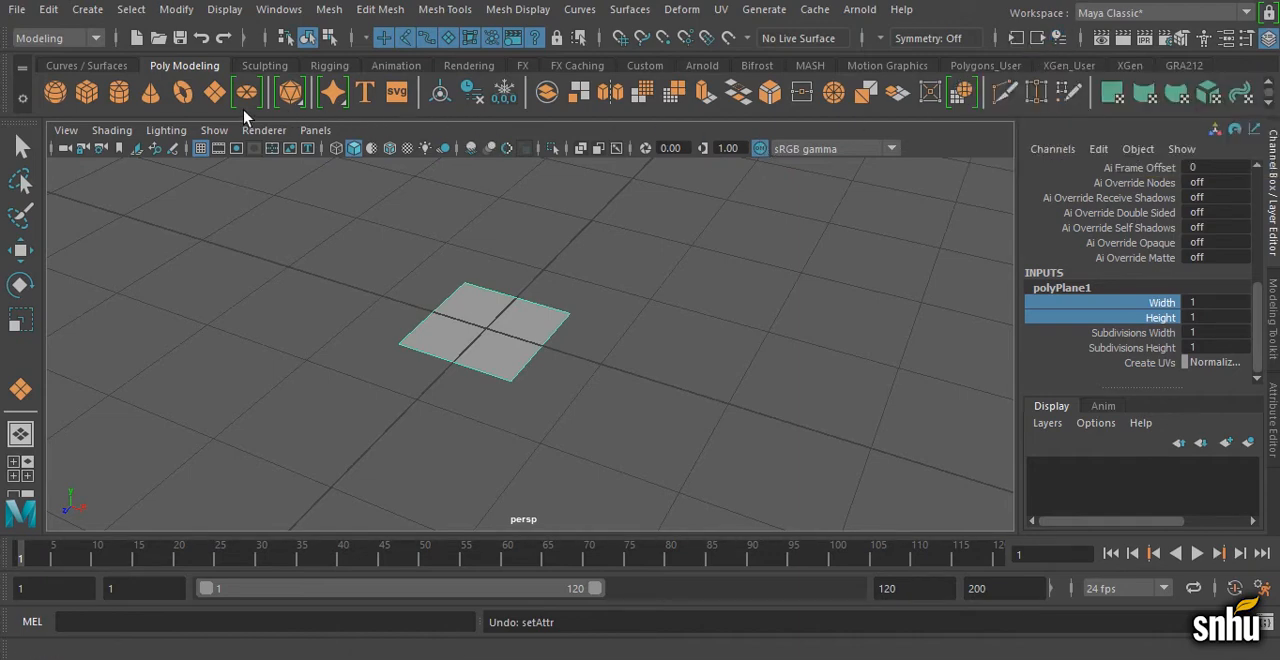
# Step: Create a second polygon plane without construction history, check its attributes, and turn Construction History back on
pyautogui.click(214, 92)
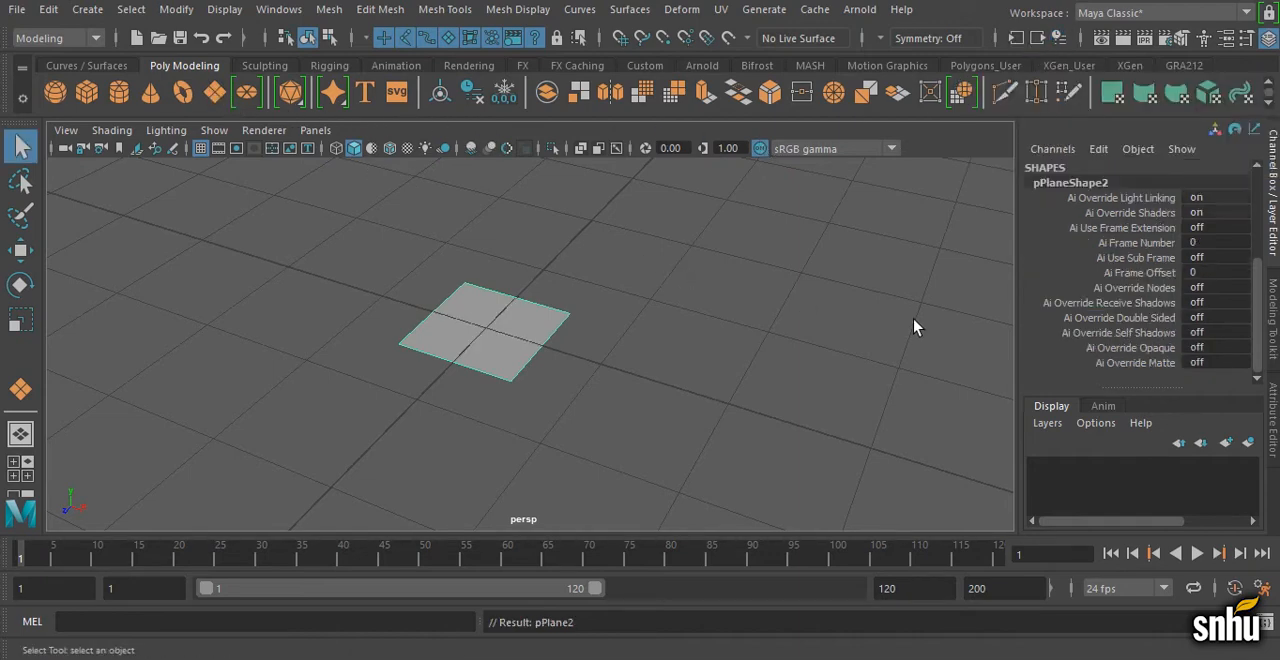
pyautogui.scroll(4, 1160, 317)
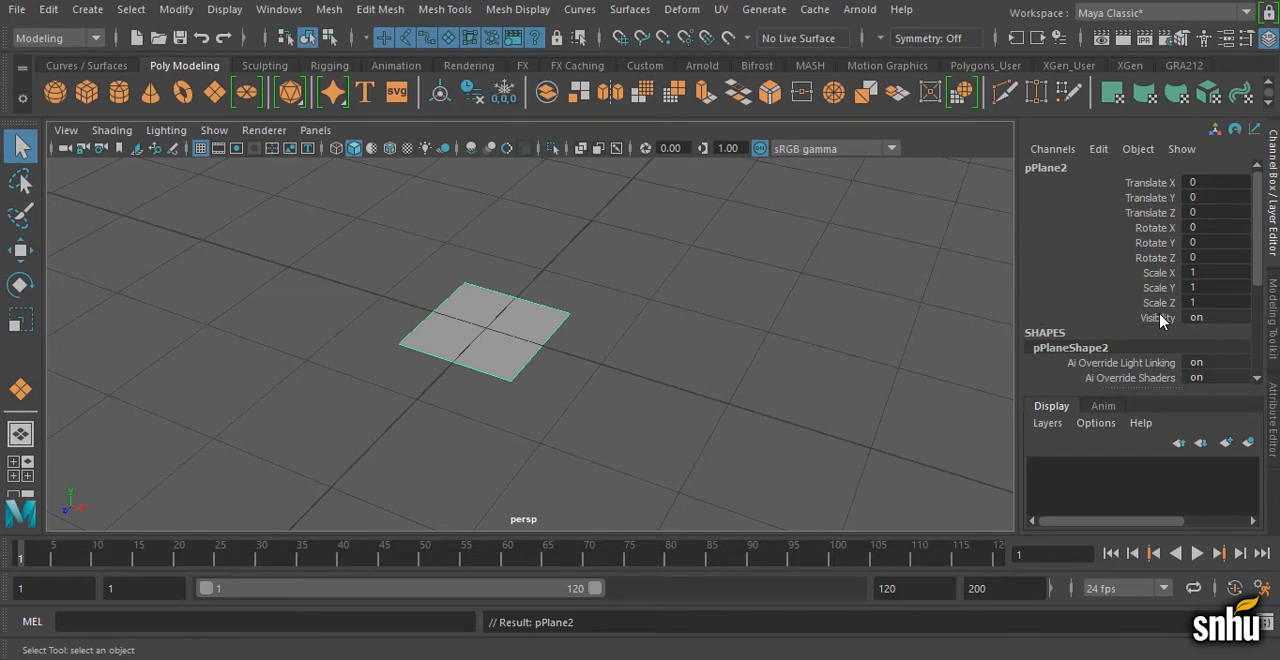
pyautogui.scroll(-5, 1160, 317)
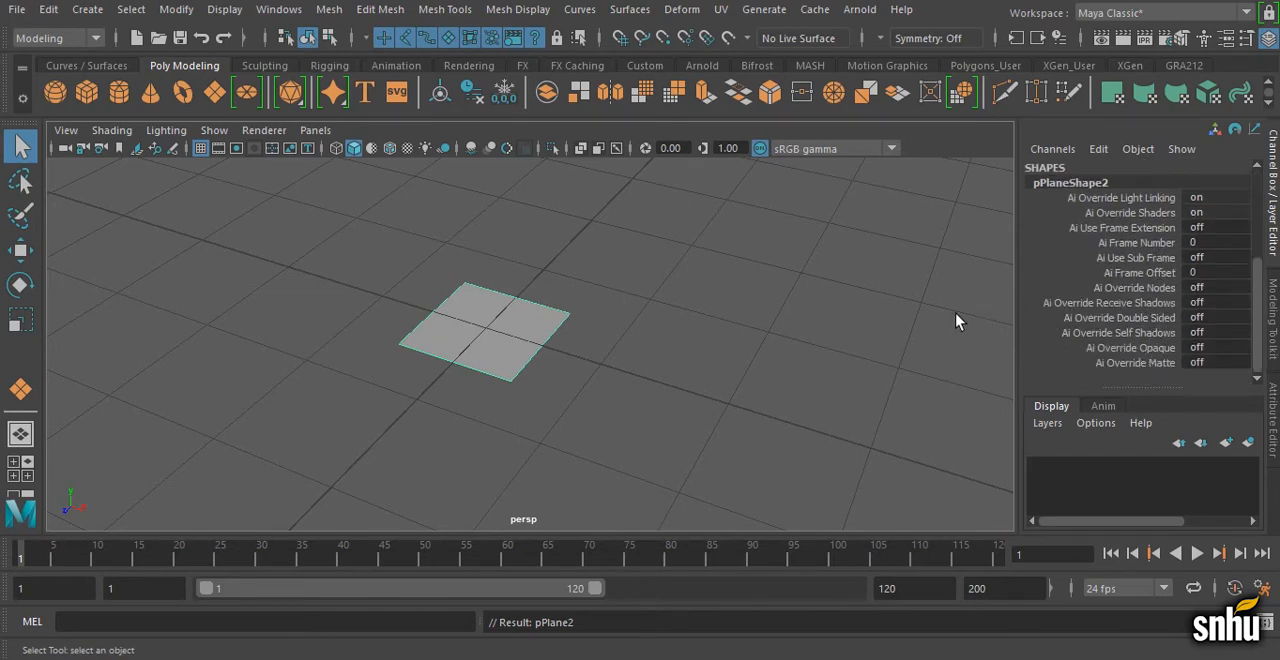
pyautogui.click(917, 306)
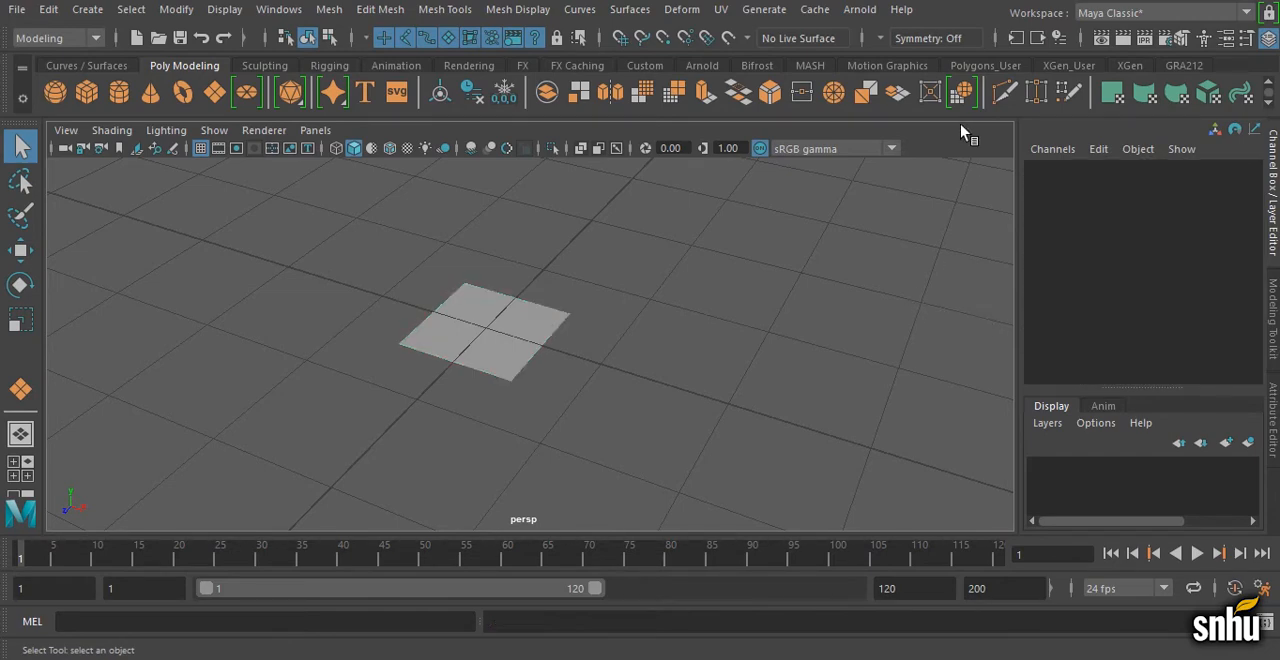
pyautogui.click(1060, 44)
# Step: Use Delete by Type for History and collapse the history icons
pyautogui.click(48, 9)
pyautogui.moveTo(142, 233)
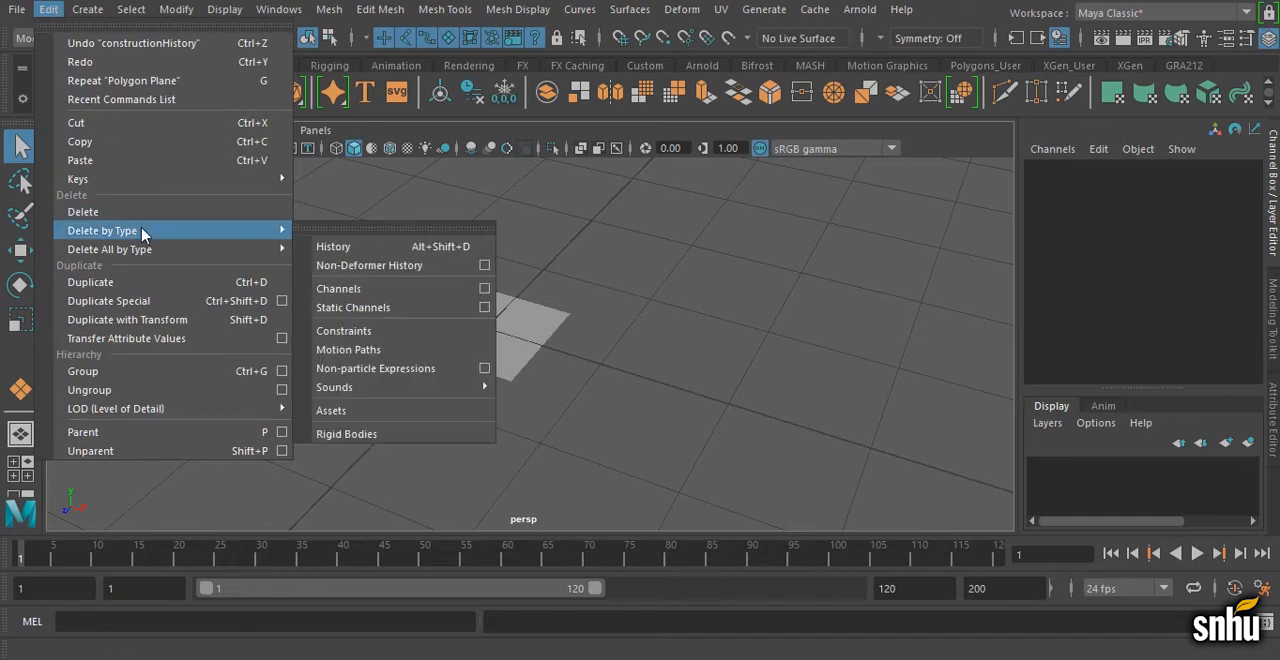
pyautogui.click(333, 247)
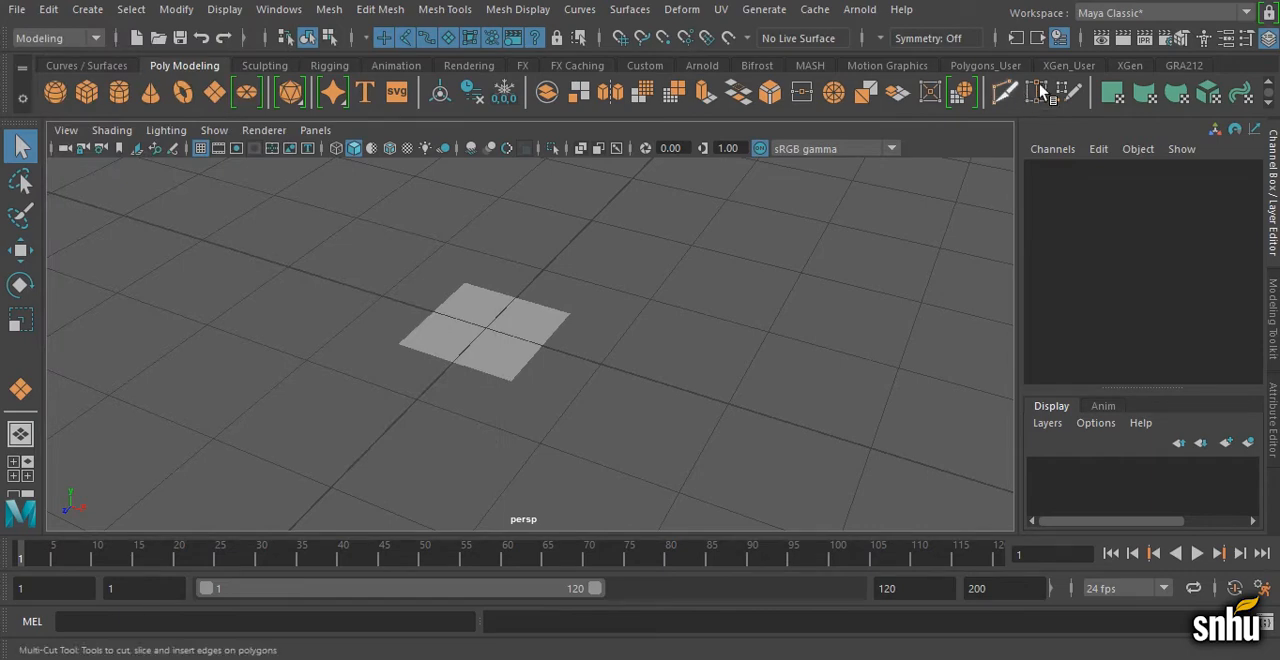
pyautogui.click(995, 39)
# Step: Scale the polygon plane at the origin to 24 in X, Y and Z
pyautogui.click(535, 328)
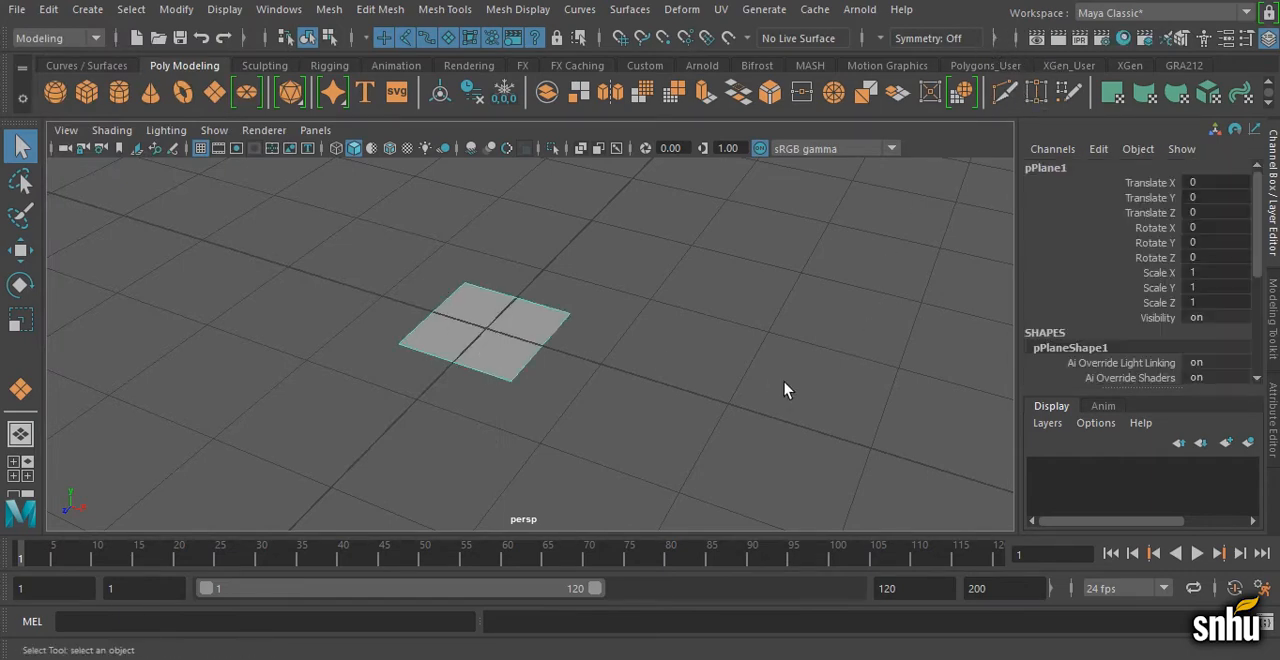
pyautogui.scroll(-12, 390, 325)
pyautogui.press('r')
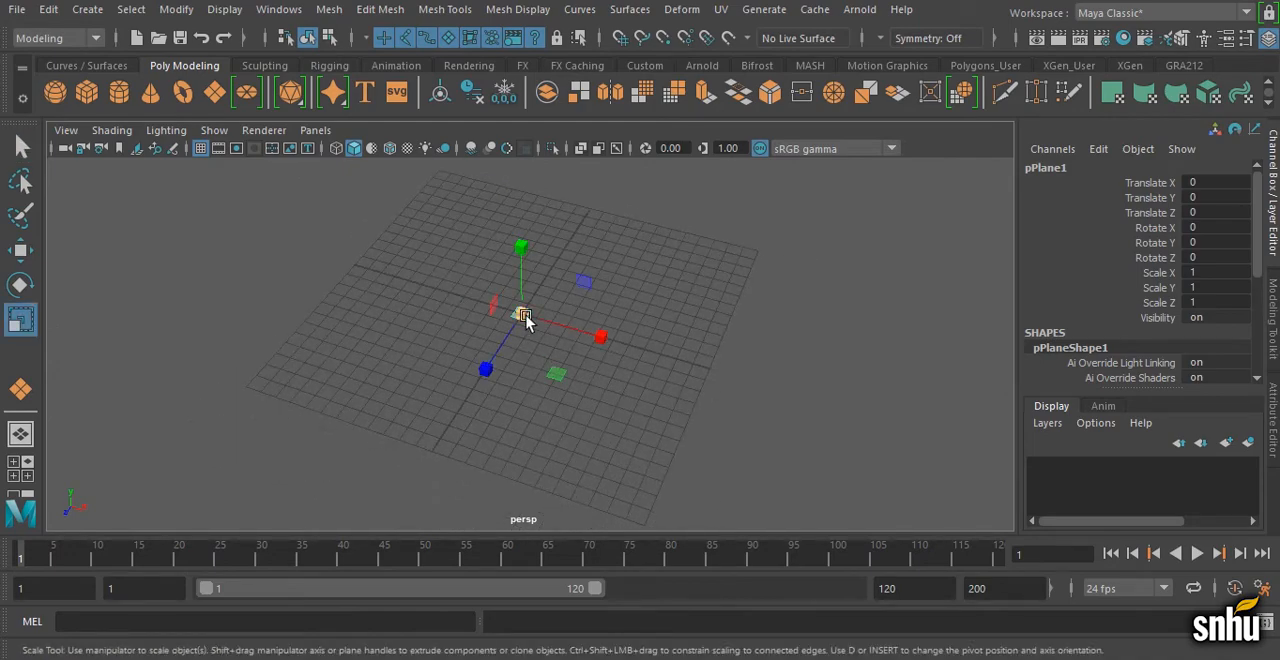
pyautogui.click(522, 314)
pyautogui.moveTo(522, 314); pyautogui.dragTo(772, 298)
pyautogui.moveTo(1216, 273); pyautogui.dragTo(1216, 302)
pyautogui.write('24')
pyautogui.press('Return')
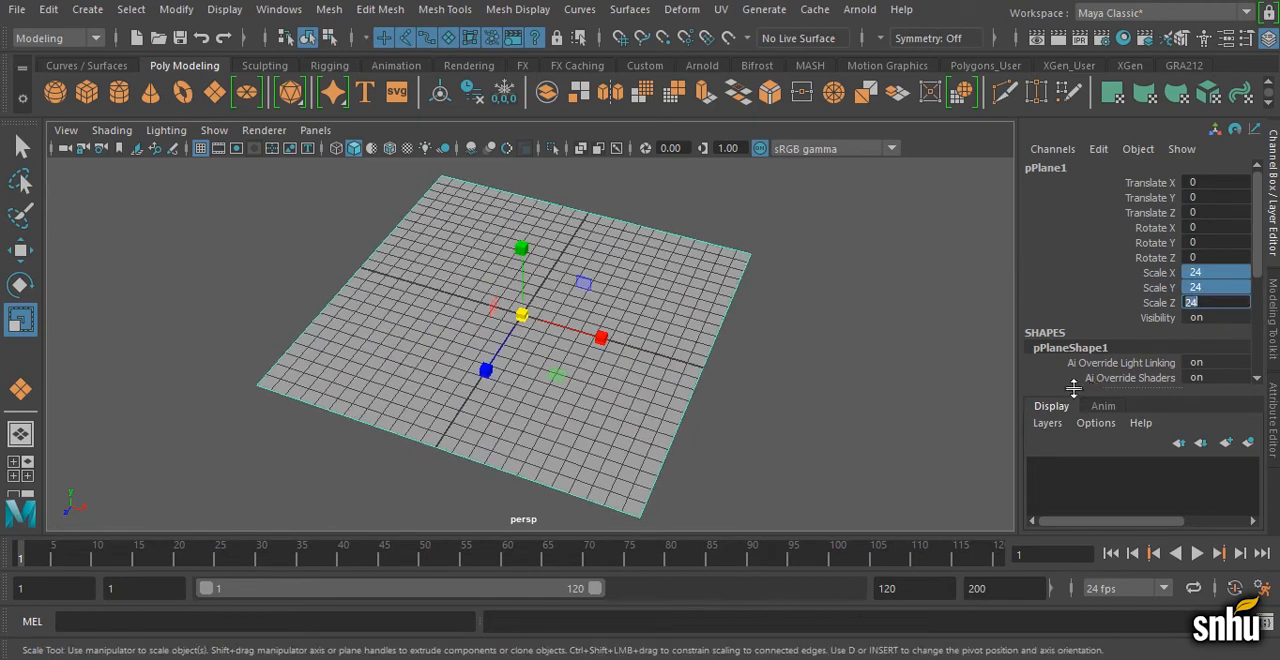
# Step: Rename the scaled plane headphonesTopImagePlane
pyautogui.keyDown('alt'); pyautogui.moveTo(595, 378); pyautogui.dragTo(535, 366); pyautogui.keyUp('alt')
pyautogui.doubleClick(1042, 169)
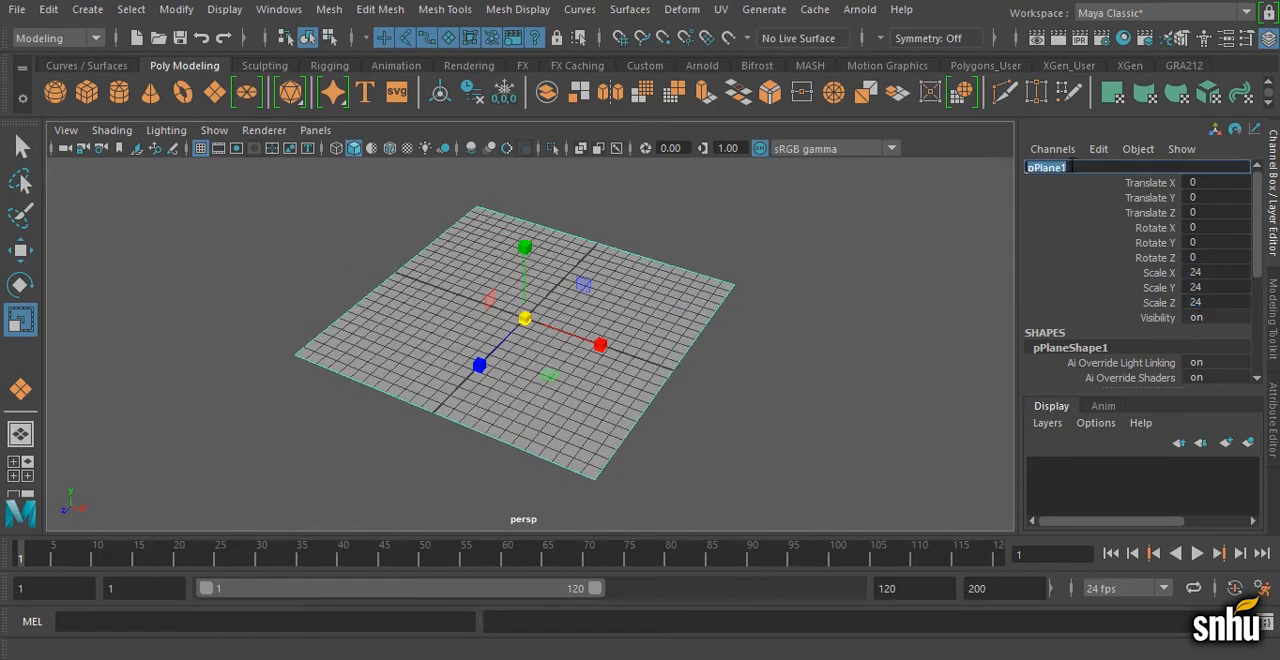
pyautogui.write('headphonesTopImagePlane')
pyautogui.press('Return')
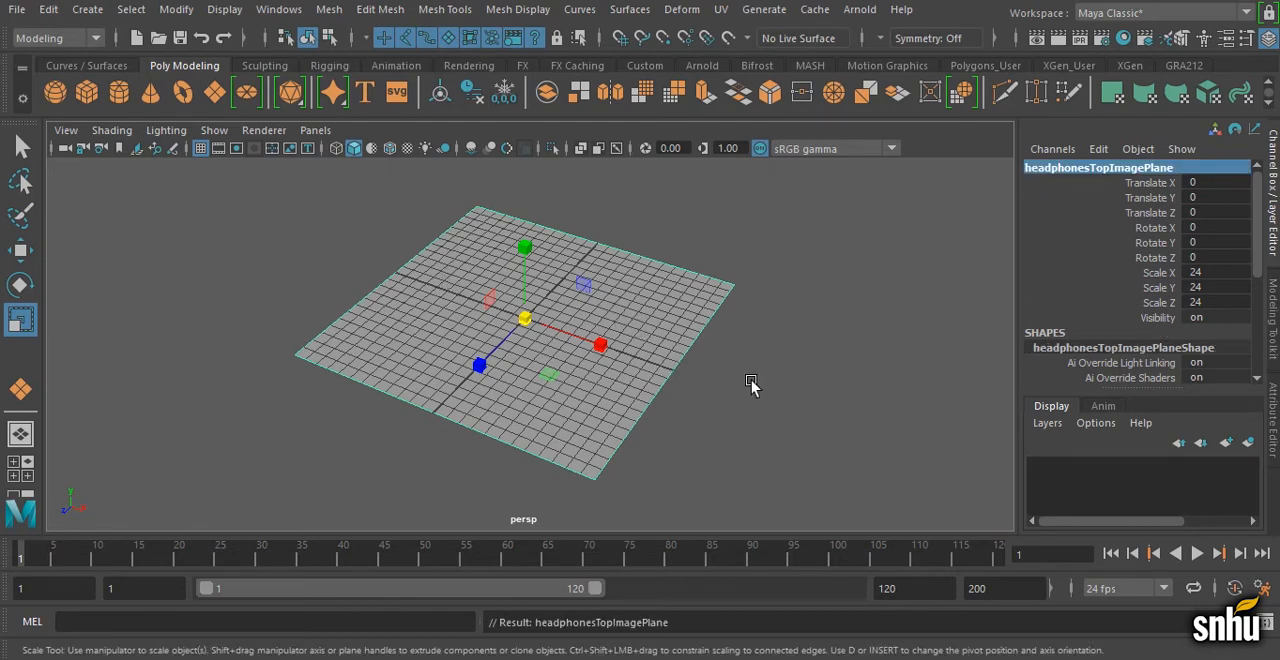
# Step: Duplicate the top image plane in place
pyautogui.click(55, 15)
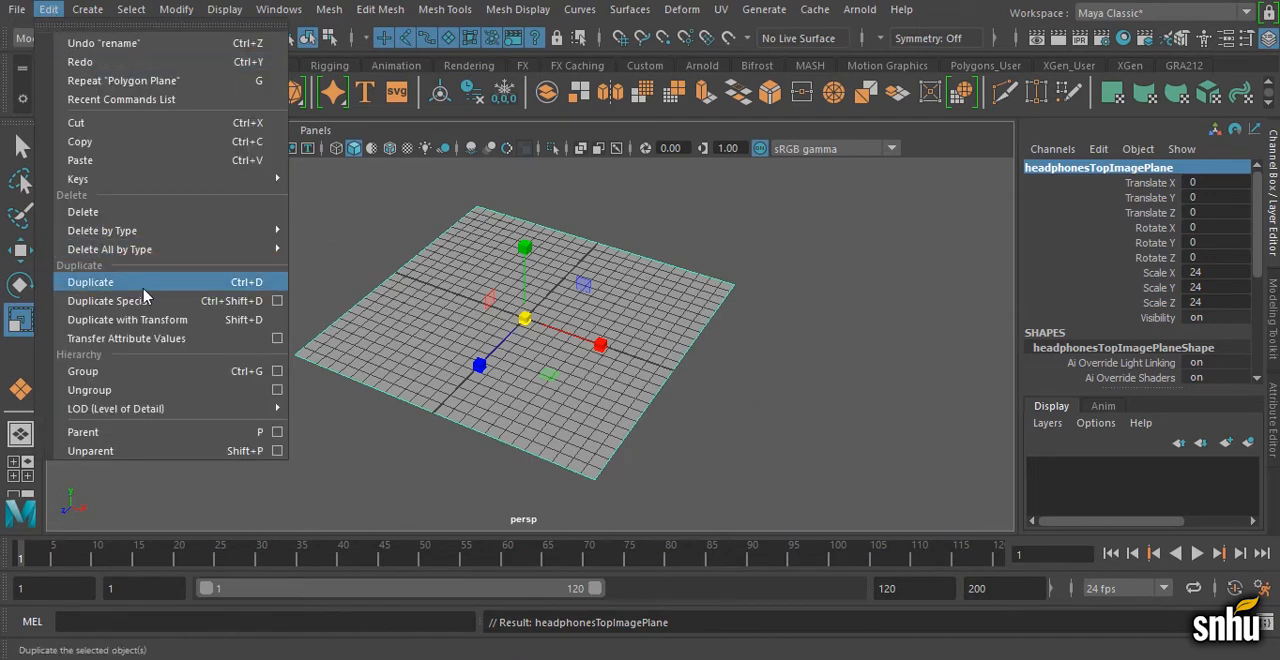
pyautogui.click(755, 391)
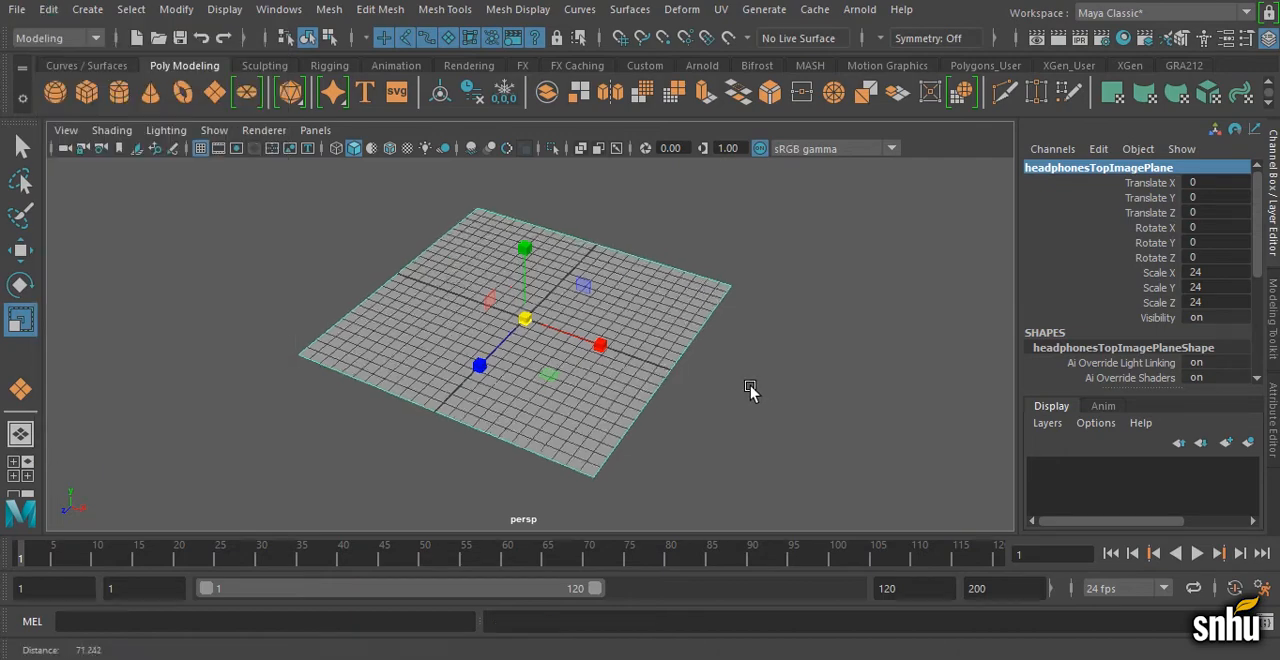
pyautogui.hotkey('ctrl', 'd')
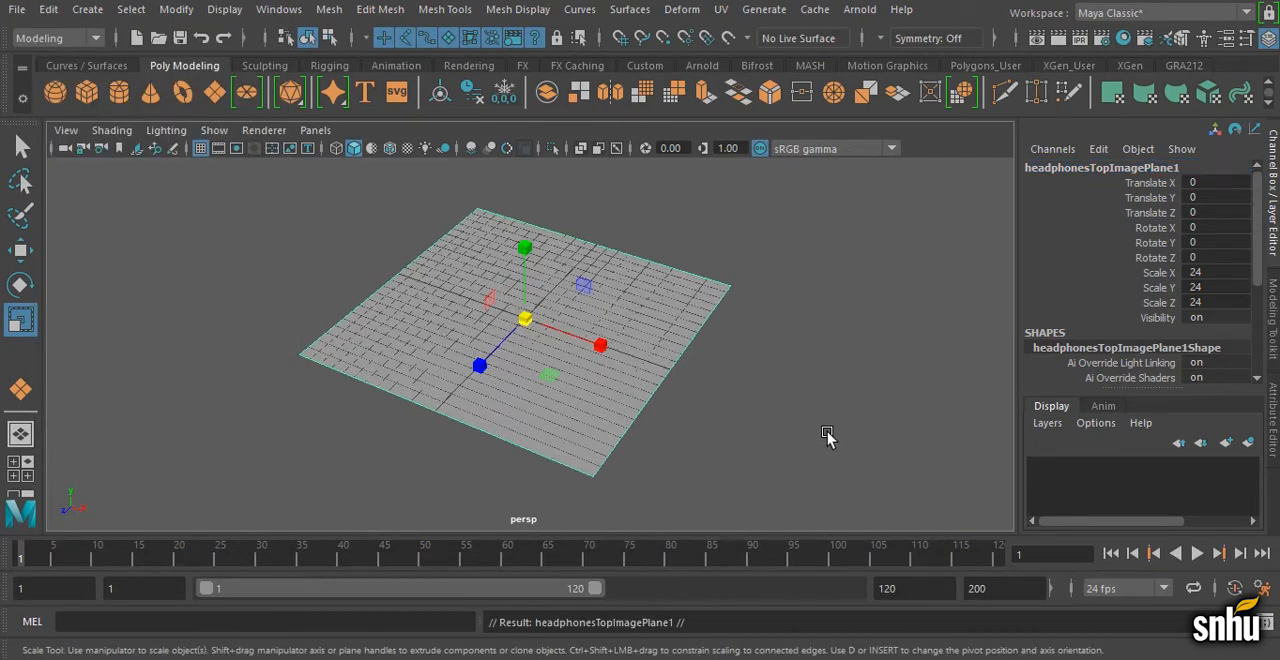
pyautogui.keyDown('alt'); pyautogui.moveTo(828, 433); pyautogui.dragTo(718, 415, button='right'); pyautogui.keyUp('alt')
pyautogui.keyDown('alt'); pyautogui.moveTo(718, 415); pyautogui.dragTo(757, 407); pyautogui.keyUp('alt')
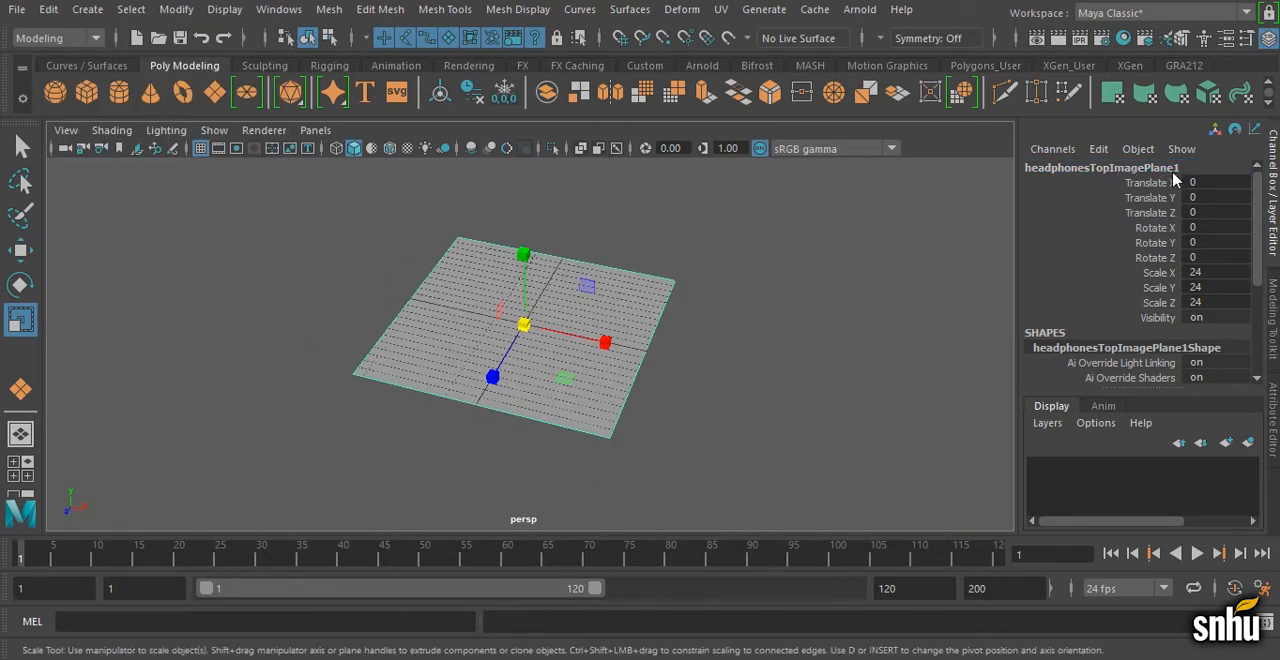
# Step: Rename the duplicated plane headphonesFrontImagePlane, replacing "Top" with "Front" and removing the trailing 1
pyautogui.click(1107, 167)
pyautogui.click(1093, 167)
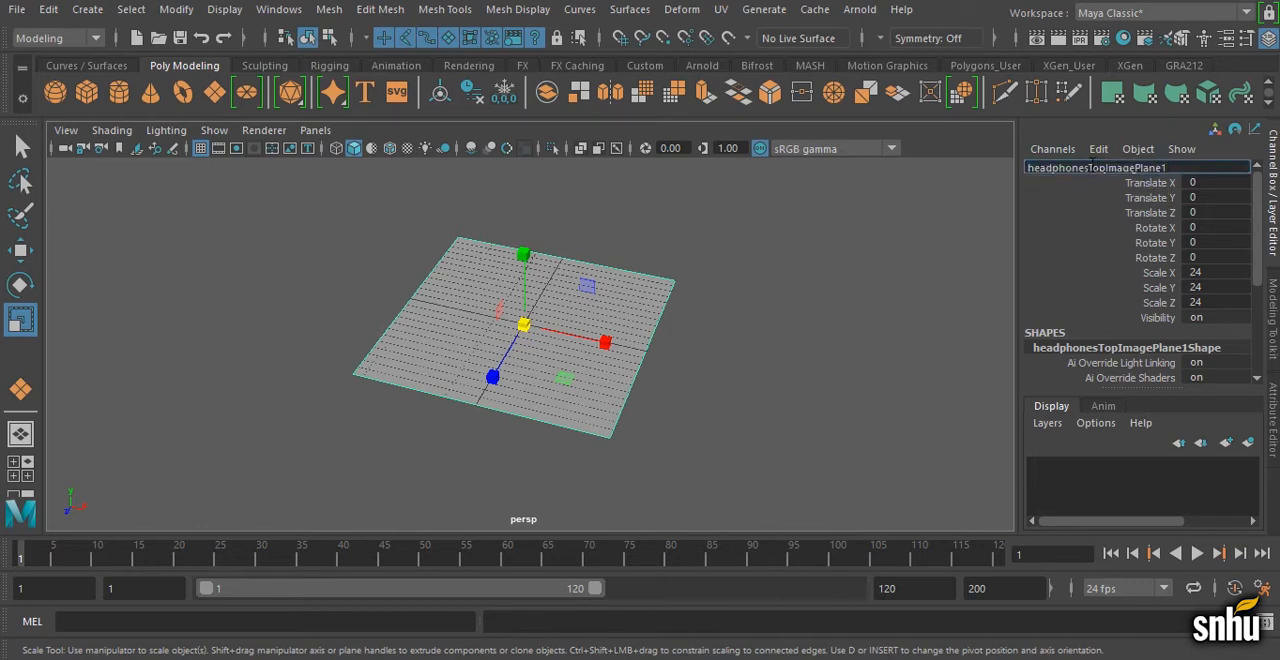
pyautogui.moveTo(1090, 167); pyautogui.dragTo(1107, 167)
pyautogui.write('Front')
pyautogui.click(1210, 168)
pyautogui.press('BackSpace')
pyautogui.press('Return')
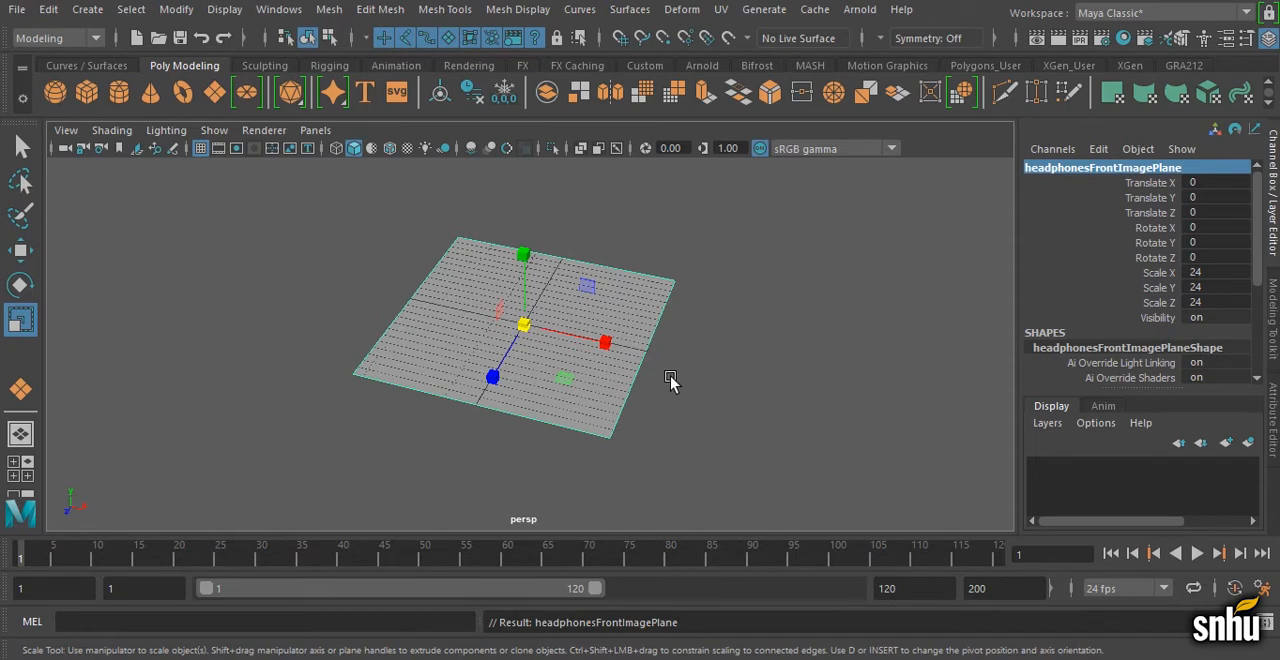
pyautogui.keyDown('alt'); pyautogui.moveTo(702, 370); pyautogui.dragTo(590, 345, button='right'); pyautogui.keyUp('alt')
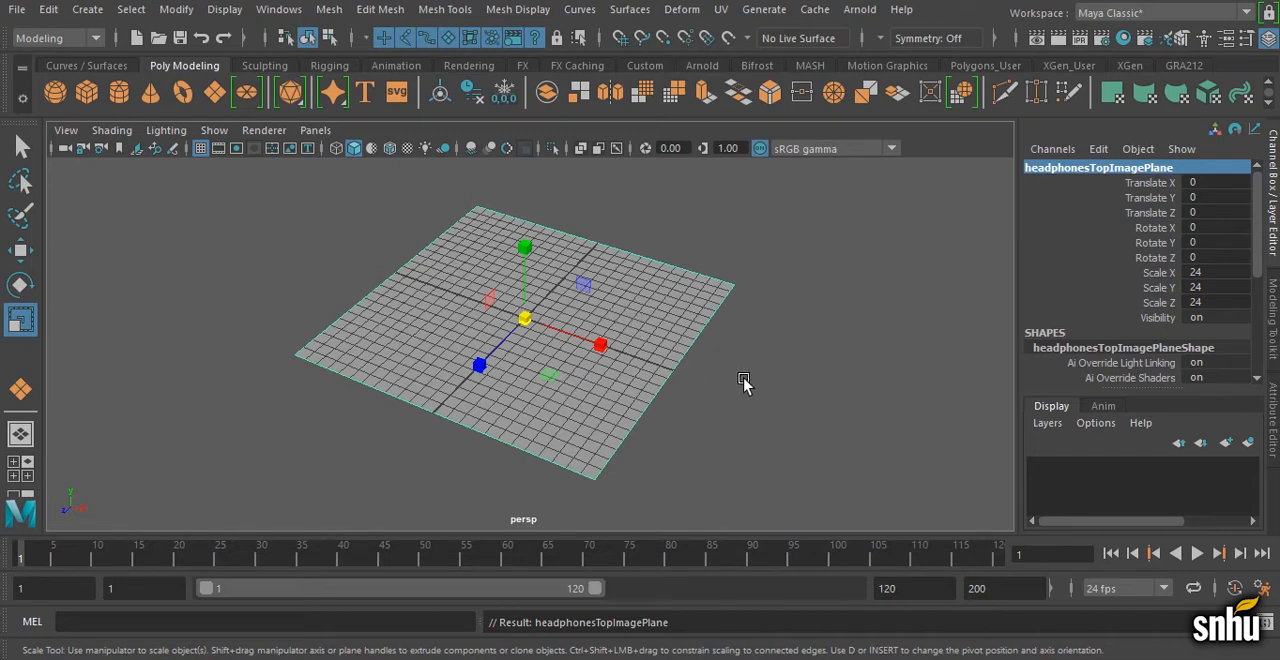
# Step: Make an in-place duplicate of headphonesTopImagePlane
pyautogui.click(48, 10)
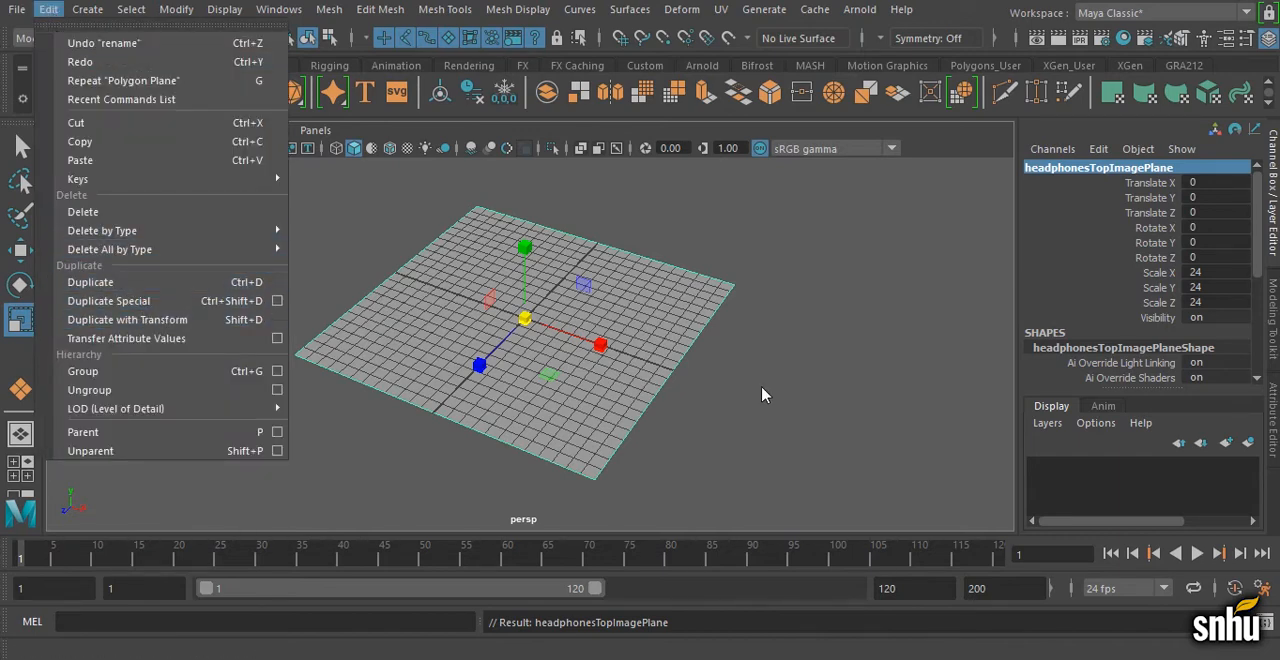
pyautogui.keyDown('alt'); pyautogui.moveTo(762, 387); pyautogui.dragTo(748, 386, button='right'); pyautogui.keyUp('alt')
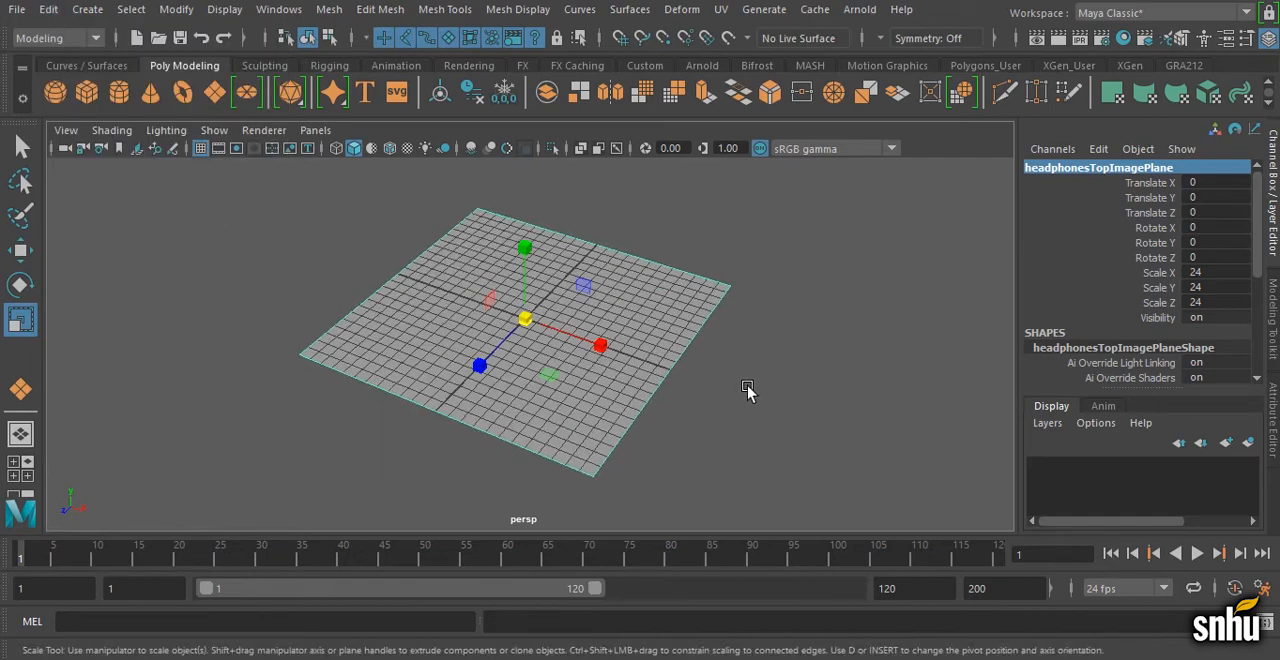
pyautogui.hotkey('ctrl', 'd')
pyautogui.keyDown('alt'); pyautogui.moveTo(791, 434); pyautogui.dragTo(746, 429, button='right'); pyautogui.keyUp('alt')
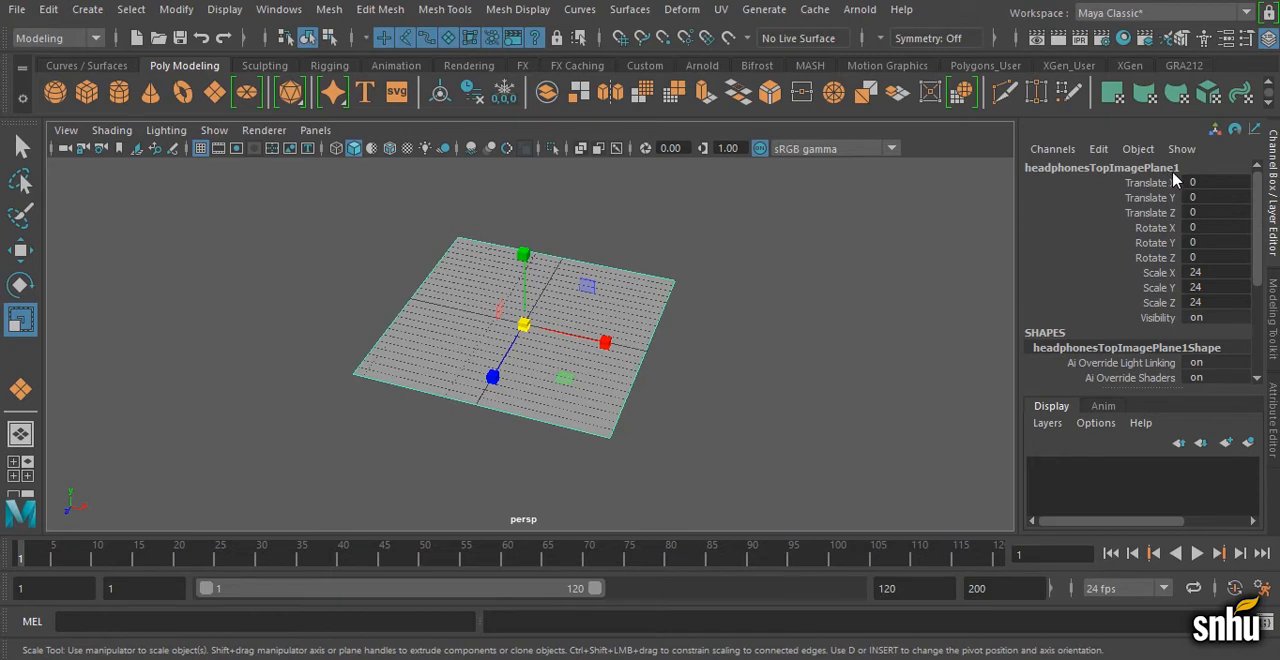
# Step: Rename the duplicate of the top image plane headphonesFrontImagePlane
pyautogui.click(1108, 170)
pyautogui.click(1097, 167)
pyautogui.moveTo(1089, 167); pyautogui.dragTo(1106, 167)
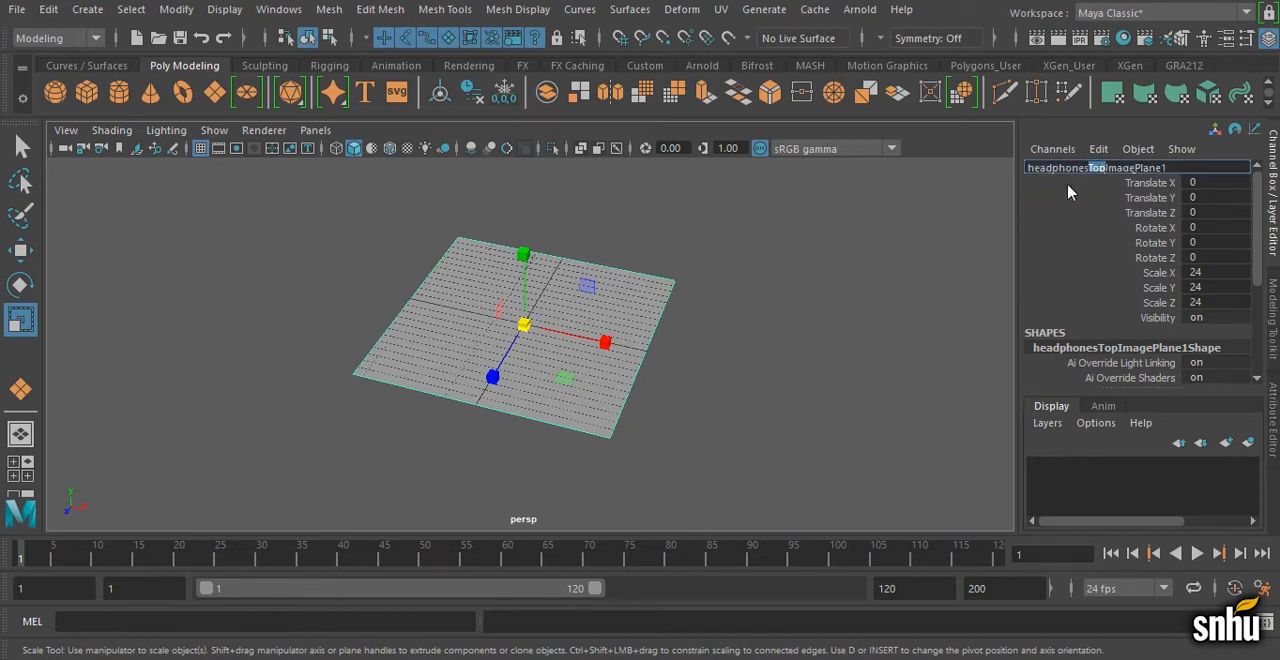
pyautogui.write('Front')
pyautogui.click(1207, 168)
pyautogui.press('BackSpace')
pyautogui.press('Return')
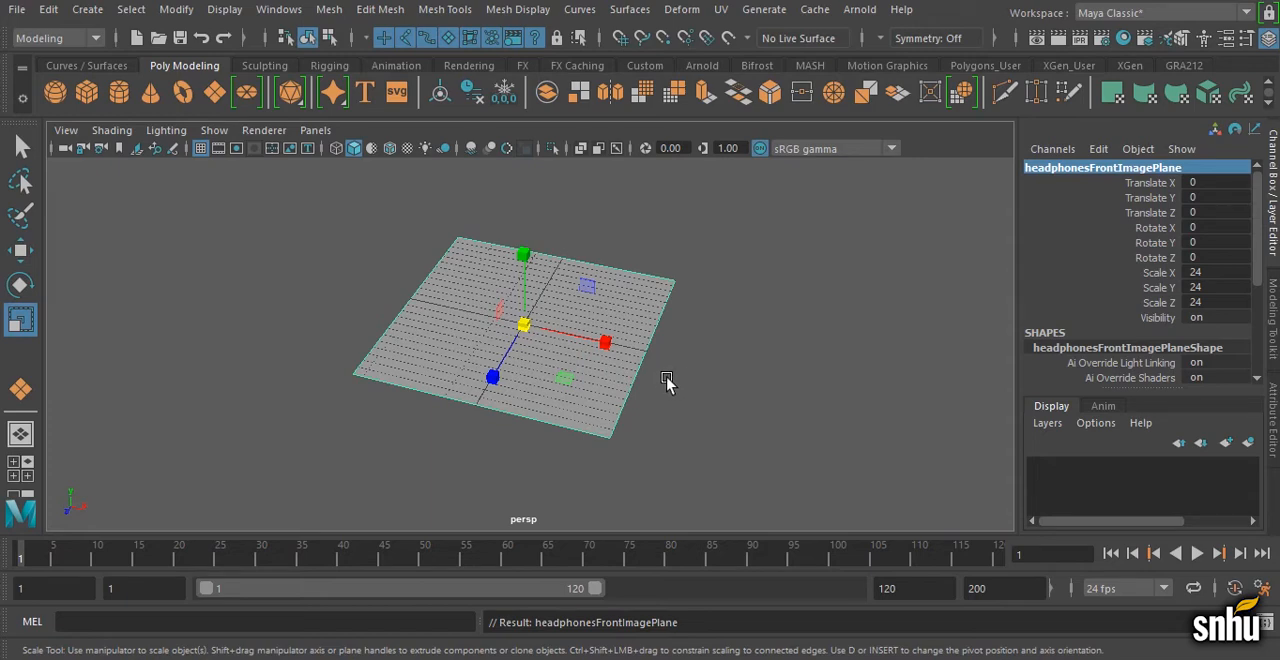
# Step: Try moving the front image plane about 31.8 units along X and scaling it to about 26.8, and undo both changes
pyautogui.scroll(-2, 580, 355)
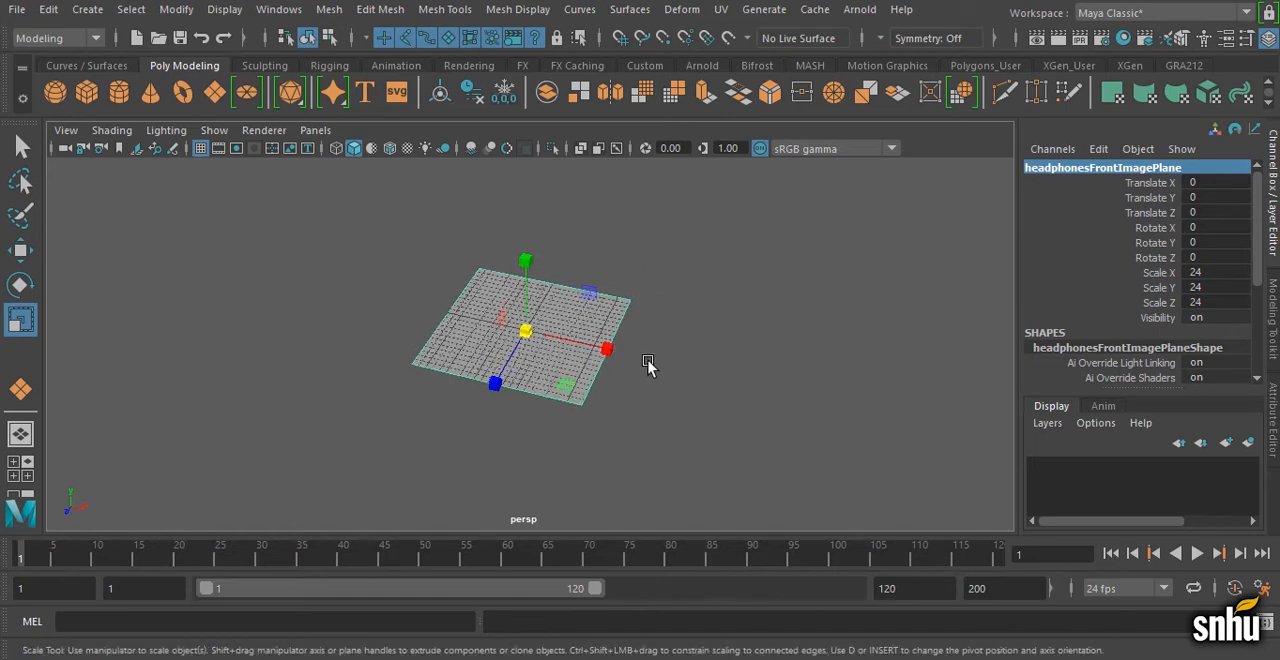
pyautogui.press('w')
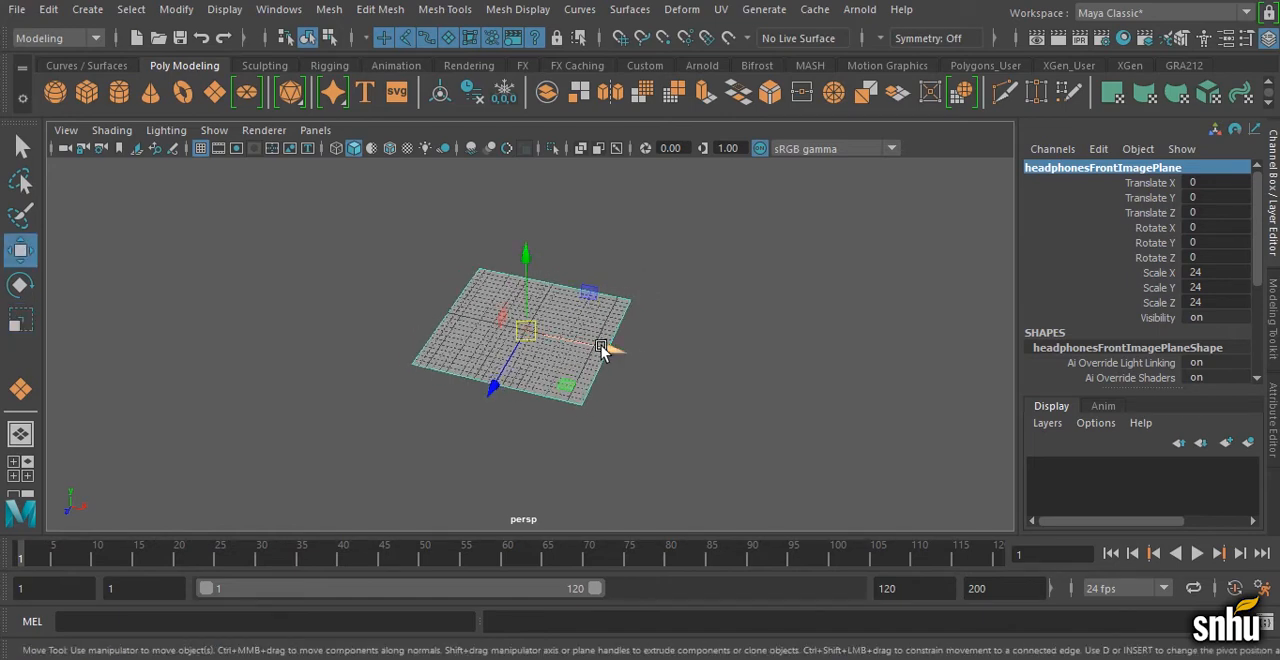
pyautogui.moveTo(608, 351); pyautogui.dragTo(816, 415)
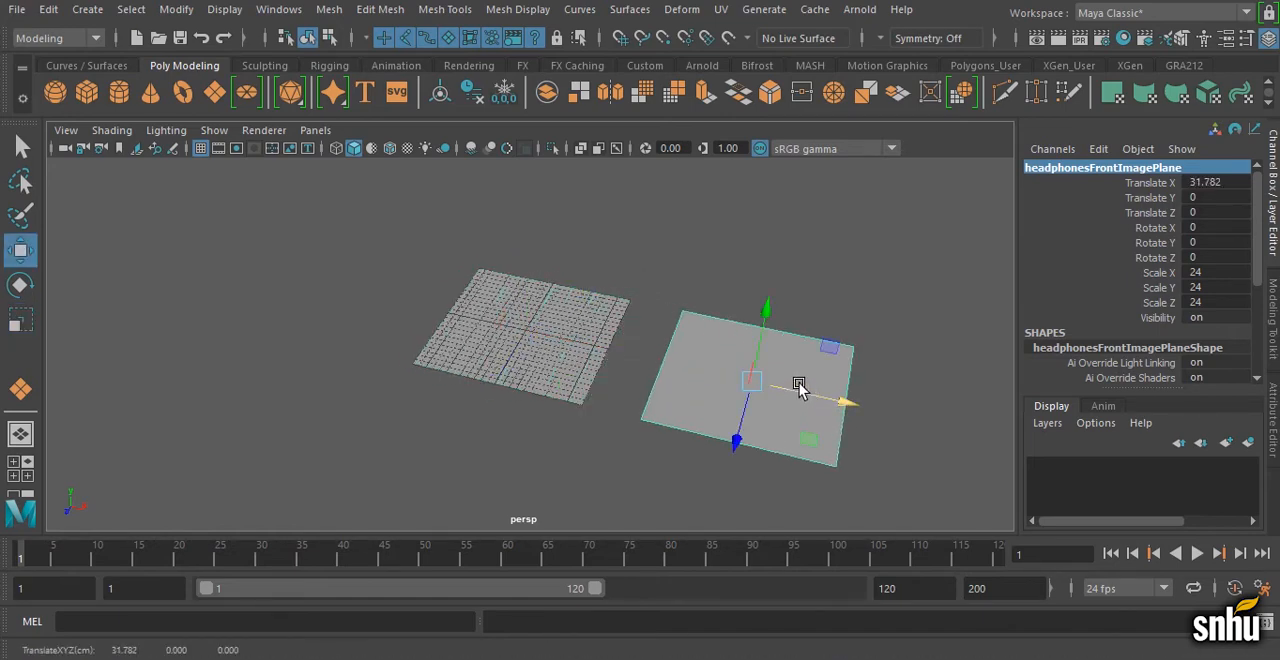
pyautogui.press('r')
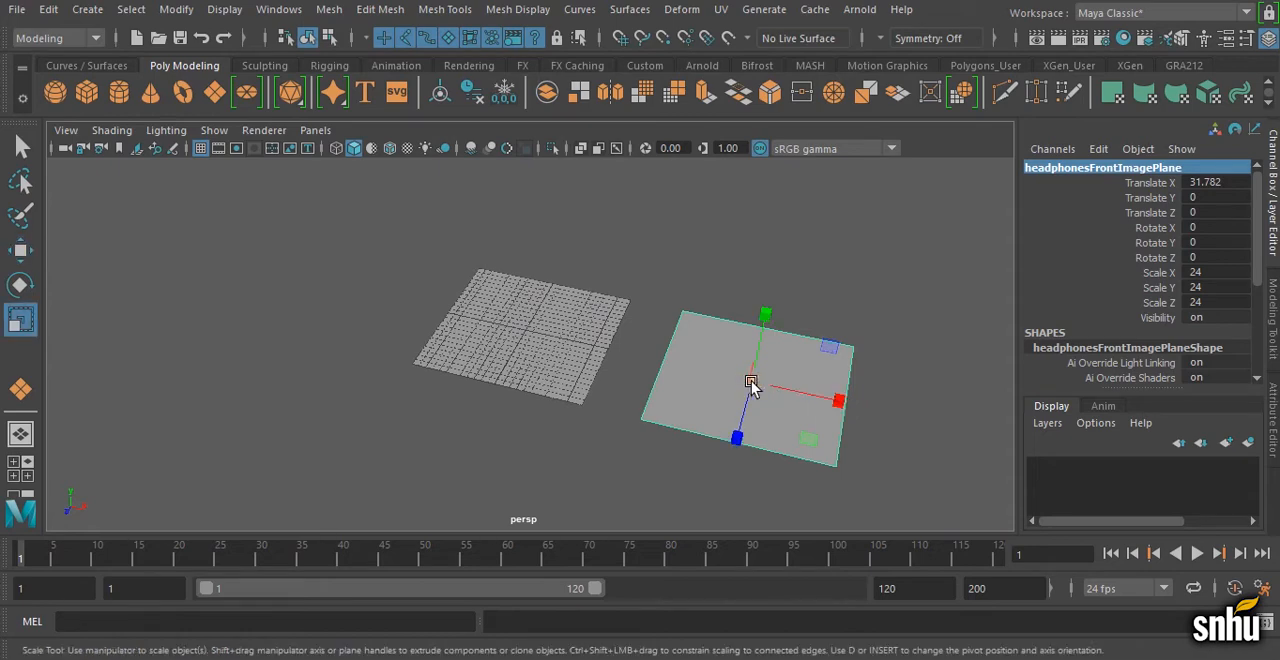
pyautogui.moveTo(751, 382); pyautogui.dragTo(767, 333)
pyautogui.hotkey('ctrl', 'z')
pyautogui.hotkey('ctrl', 'z')
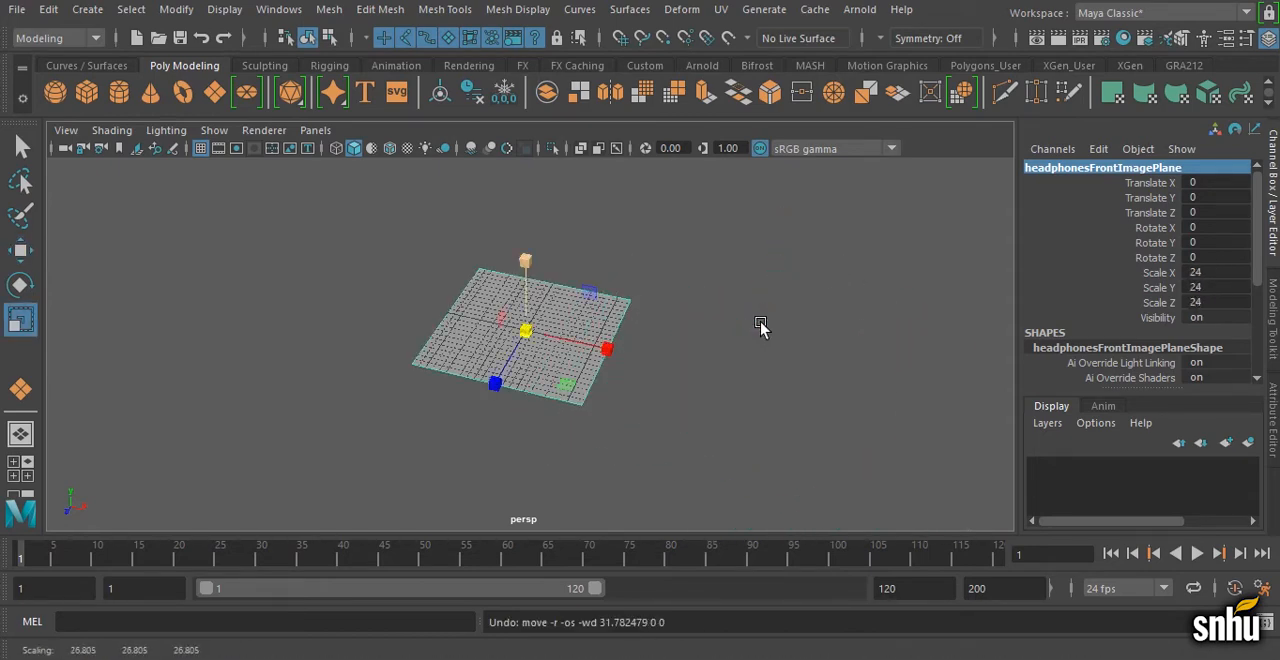
# Step: Create one in-place instance of the front image plane with Duplicate Special, using the Instance geometry type
pyautogui.click(48, 9)
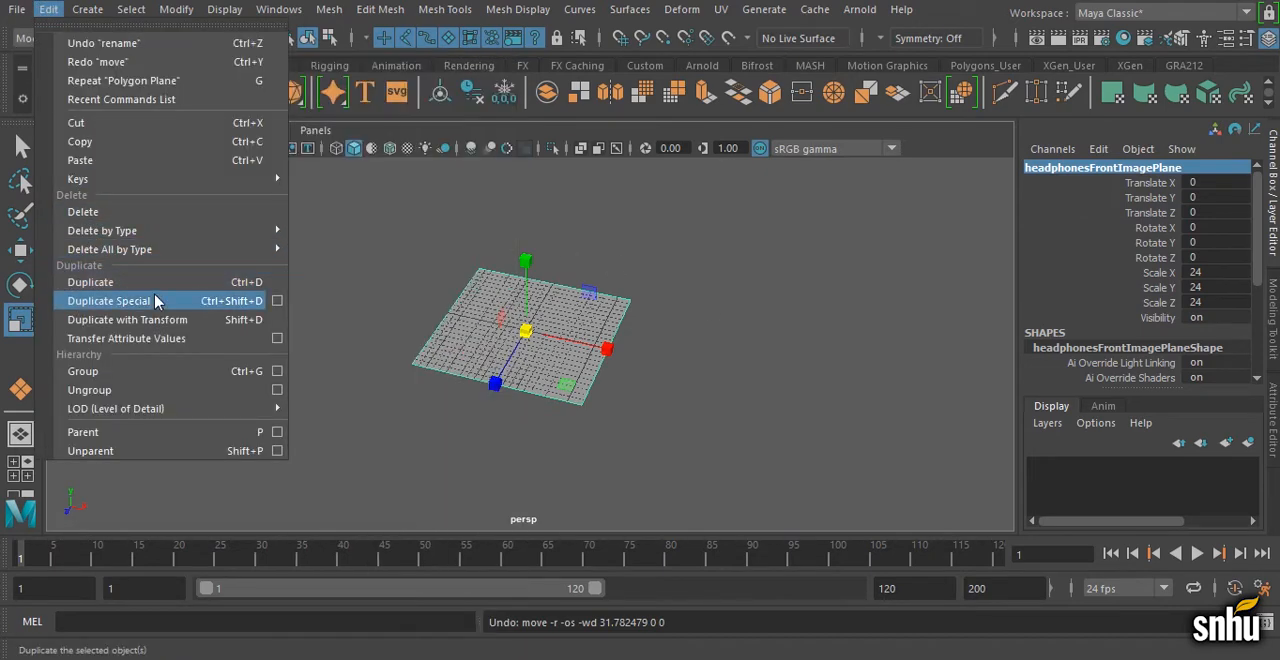
pyautogui.click(277, 302)
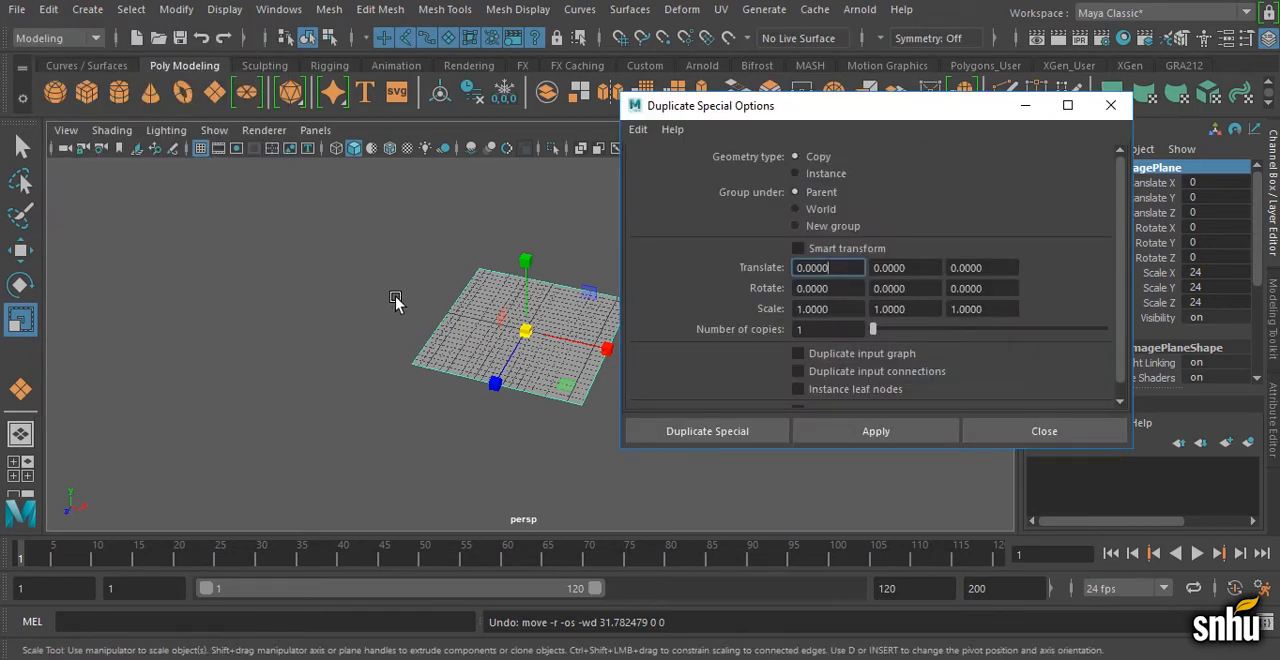
pyautogui.keyDown('alt'); pyautogui.moveTo(395, 300); pyautogui.dragTo(260, 310, button='middle'); pyautogui.keyUp('alt')
pyautogui.keyDown('alt'); pyautogui.moveTo(260, 310); pyautogui.dragTo(240, 289, button='right'); pyautogui.keyUp('alt')
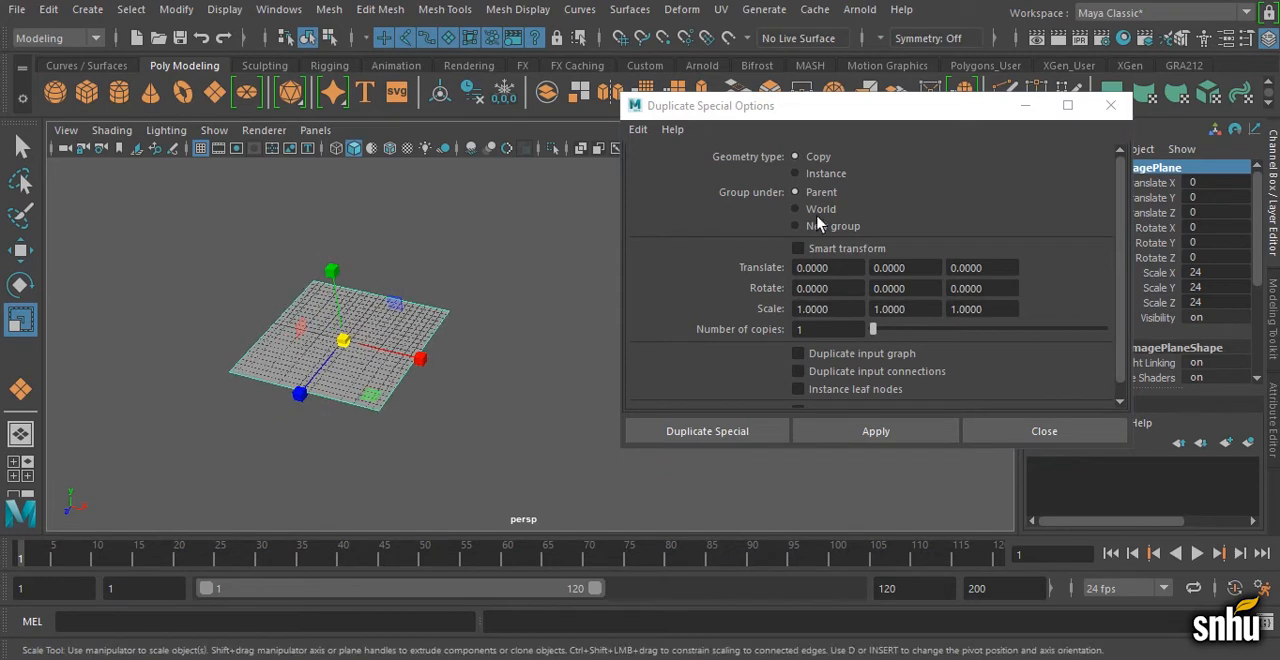
pyautogui.click(818, 175)
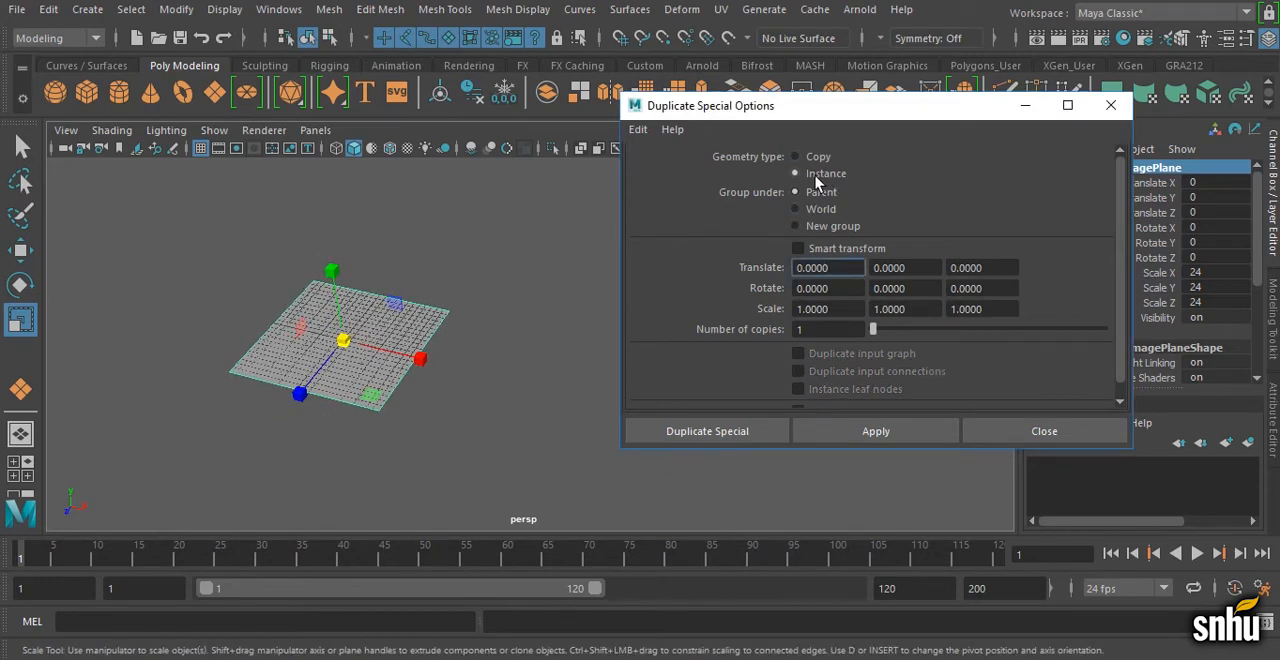
pyautogui.click(893, 436)
# Step: Move the instanced plane about 34.9 units along Z, away from the original
pyautogui.keyDown('alt'); pyautogui.moveTo(480, 402); pyautogui.dragTo(377, 375, button='right'); pyautogui.keyUp('alt')
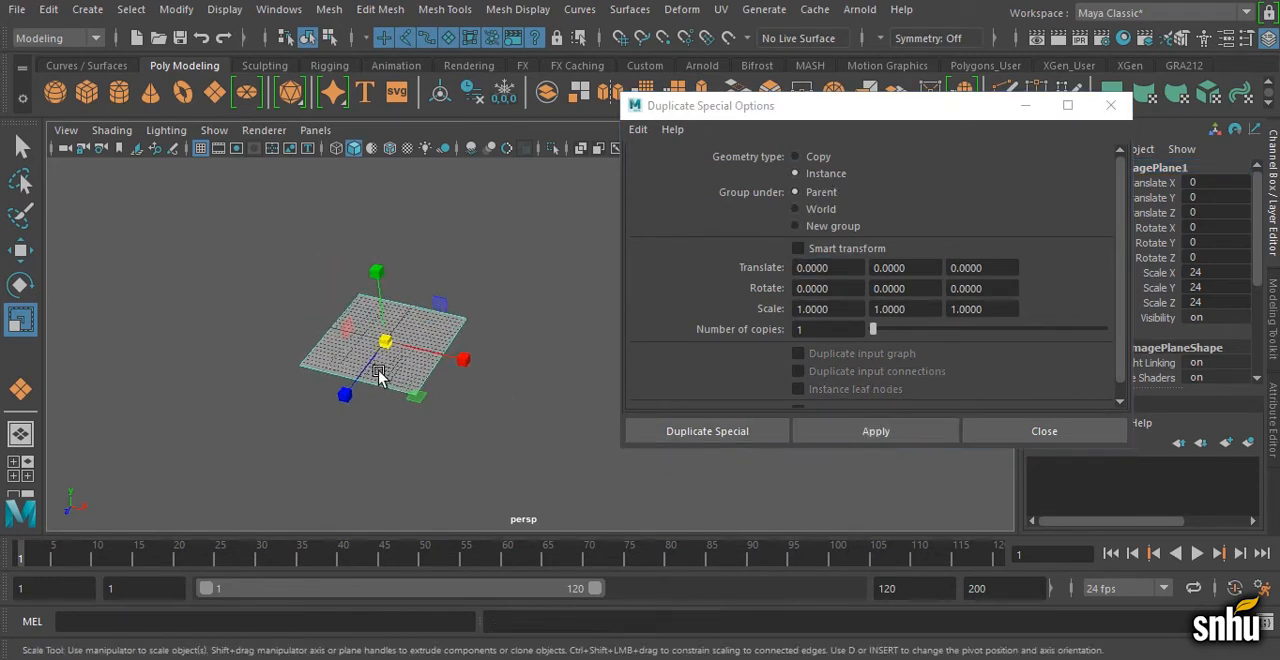
pyautogui.keyDown('alt'); pyautogui.moveTo(379, 377); pyautogui.dragTo(380, 338, button='middle'); pyautogui.keyUp('alt')
pyautogui.press('w')
pyautogui.moveTo(346, 318); pyautogui.dragTo(378, 374)
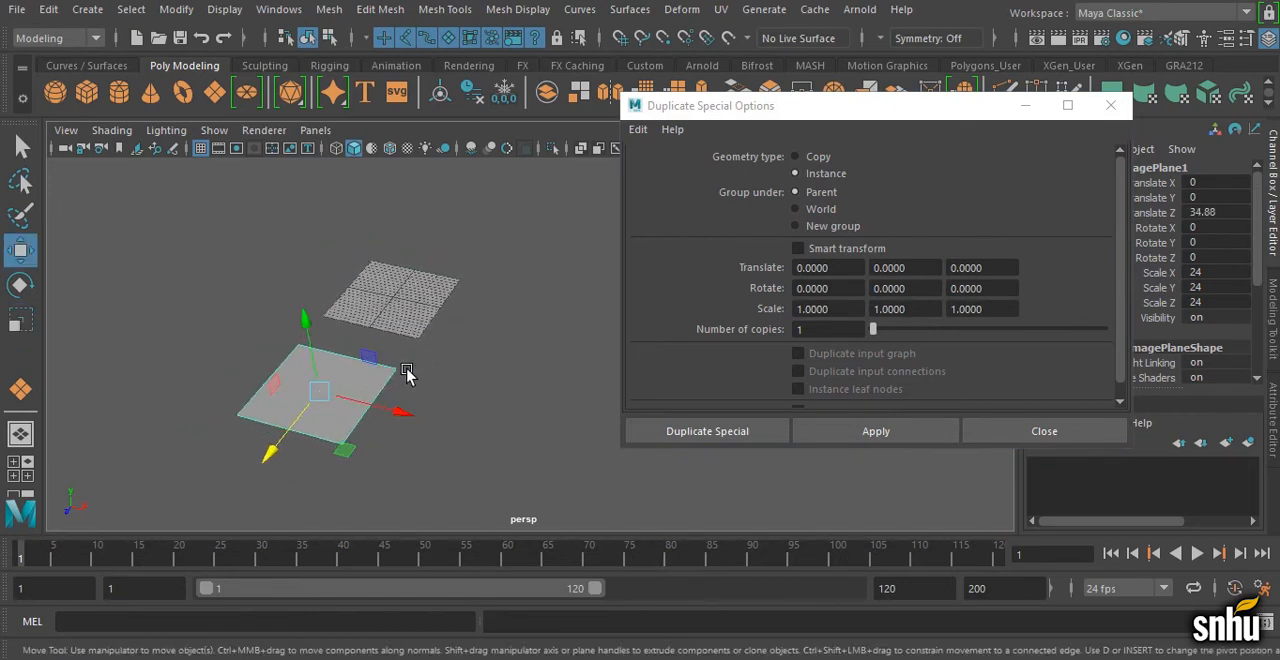
# Step: Try scaling the instanced plane uniformly to about 69.4 and undo the scaling
pyautogui.press('r')
pyautogui.moveTo(321, 393); pyautogui.dragTo(474, 308)
pyautogui.hotkey('ctrl', 'z')
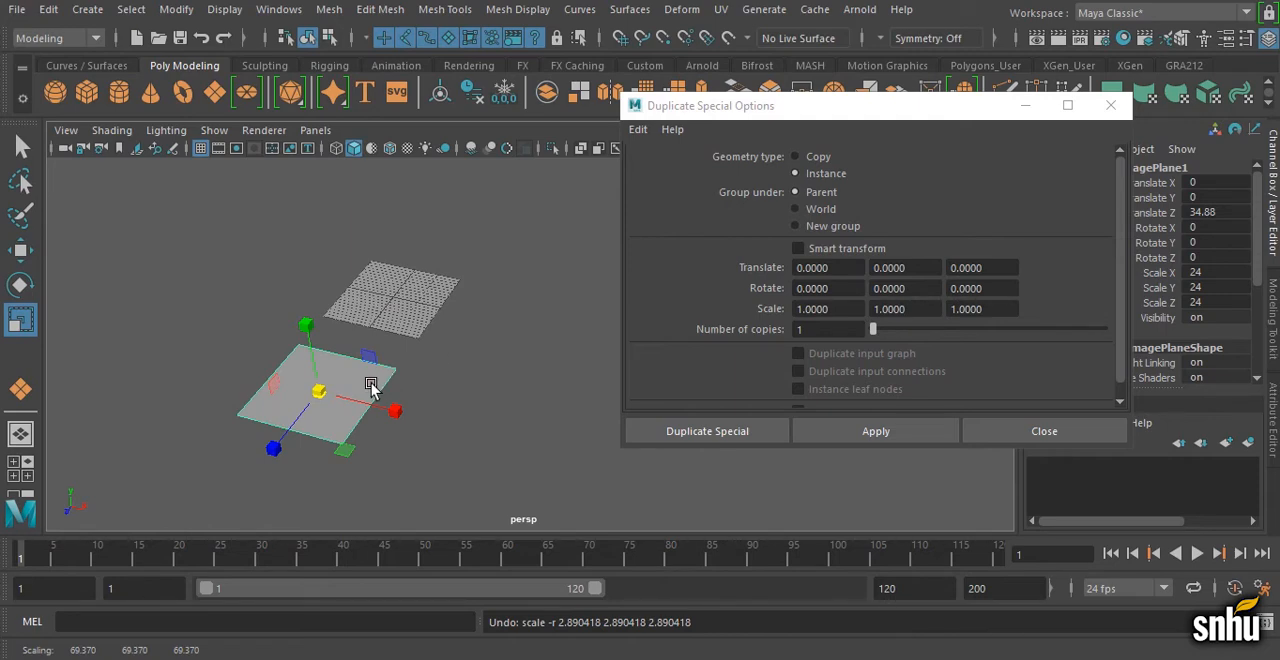
# Step: Try editing a corner vertex of the instanced plane, undo back to before the instance, and close the Duplicate Special options
pyautogui.moveTo(370, 388); pyautogui.dragTo(297, 152, button='right')
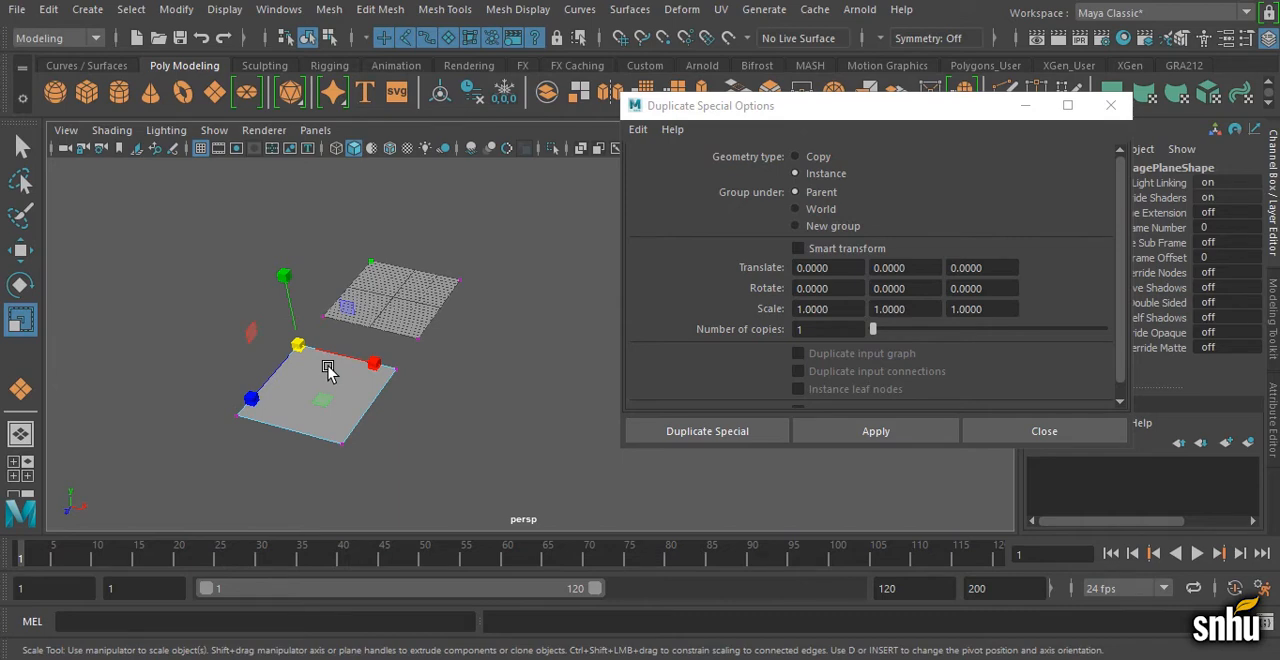
pyautogui.hotkey('ctrl', 'z')
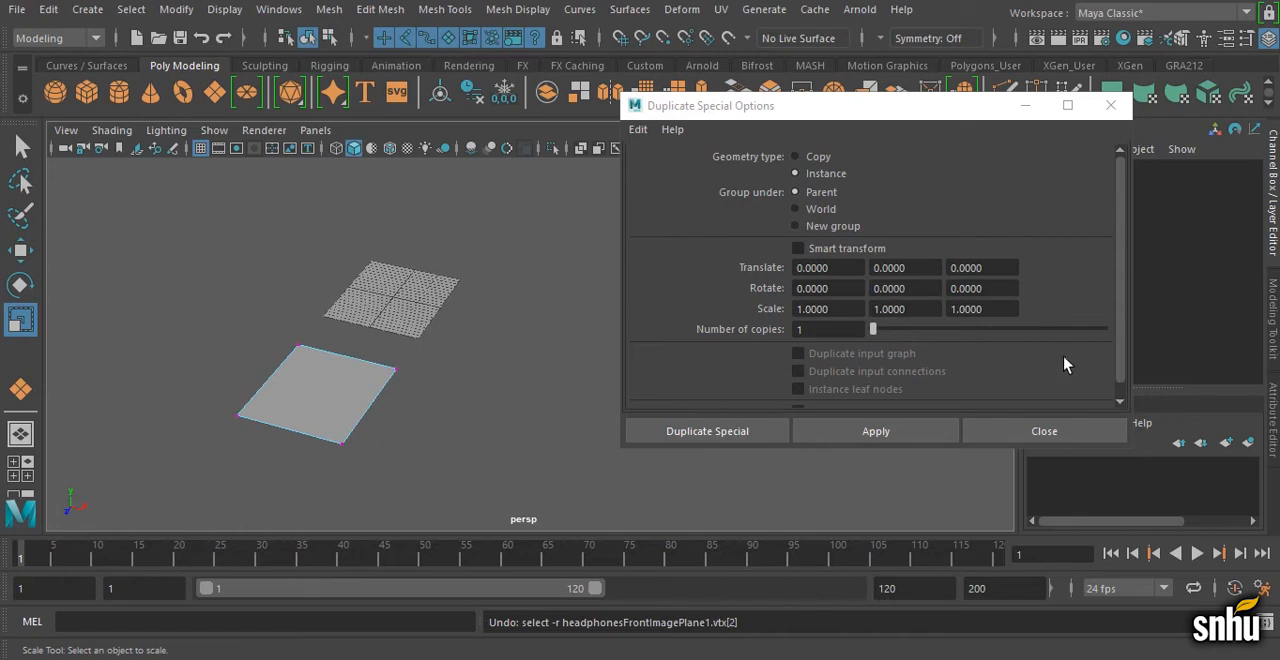
pyautogui.click(1044, 431)
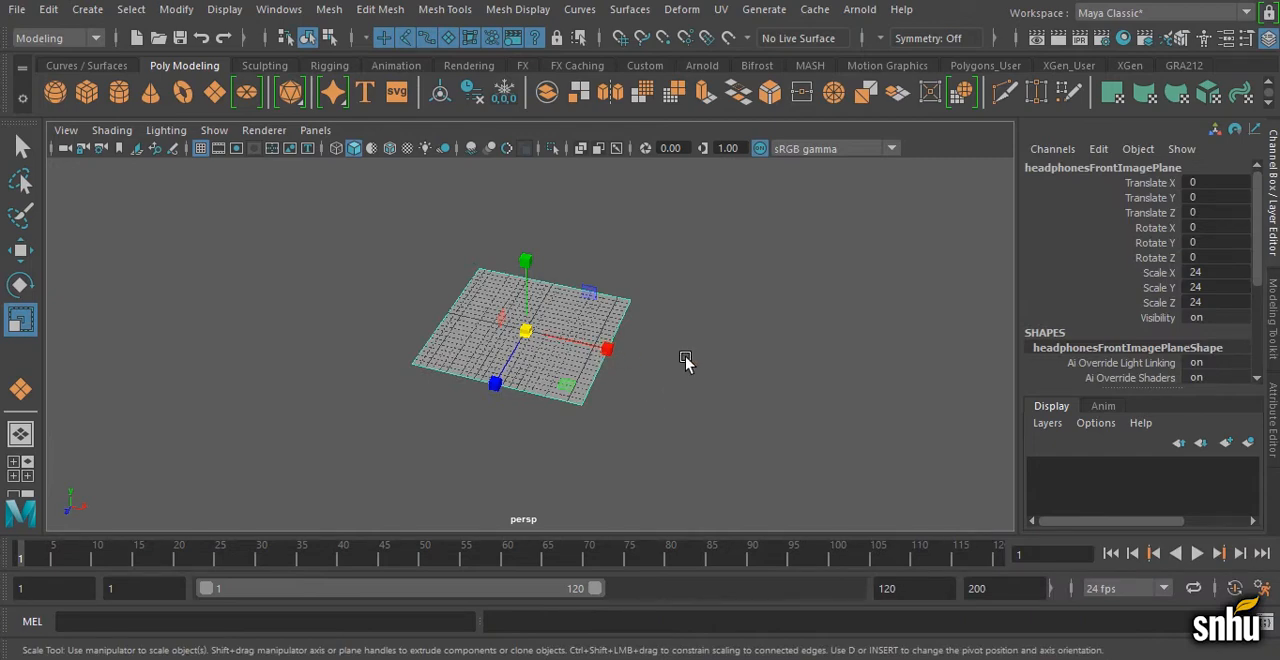
# Step: Move the front image plane about 31.9 units along X and try shifting its rear corner vertex along Z
pyautogui.press('w')
pyautogui.moveTo(607, 354); pyautogui.dragTo(822, 354)
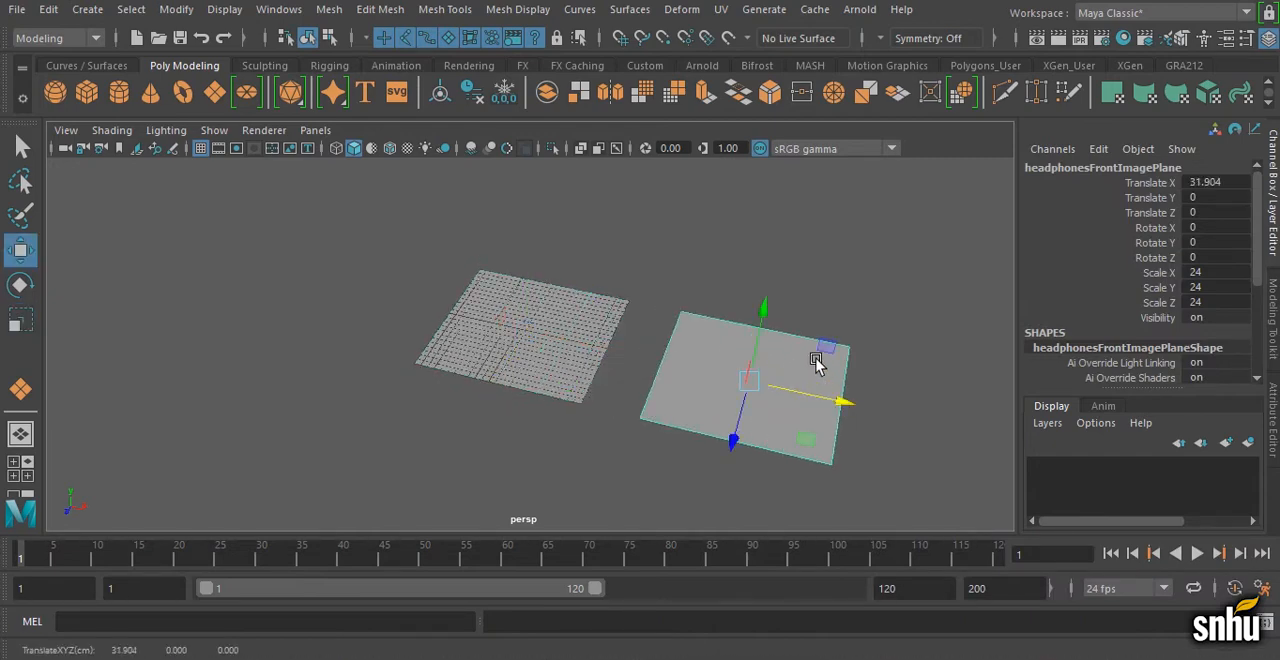
pyautogui.moveTo(822, 354); pyautogui.dragTo(738, 146, button='right')
pyautogui.moveTo(676, 262); pyautogui.dragTo(670, 362)
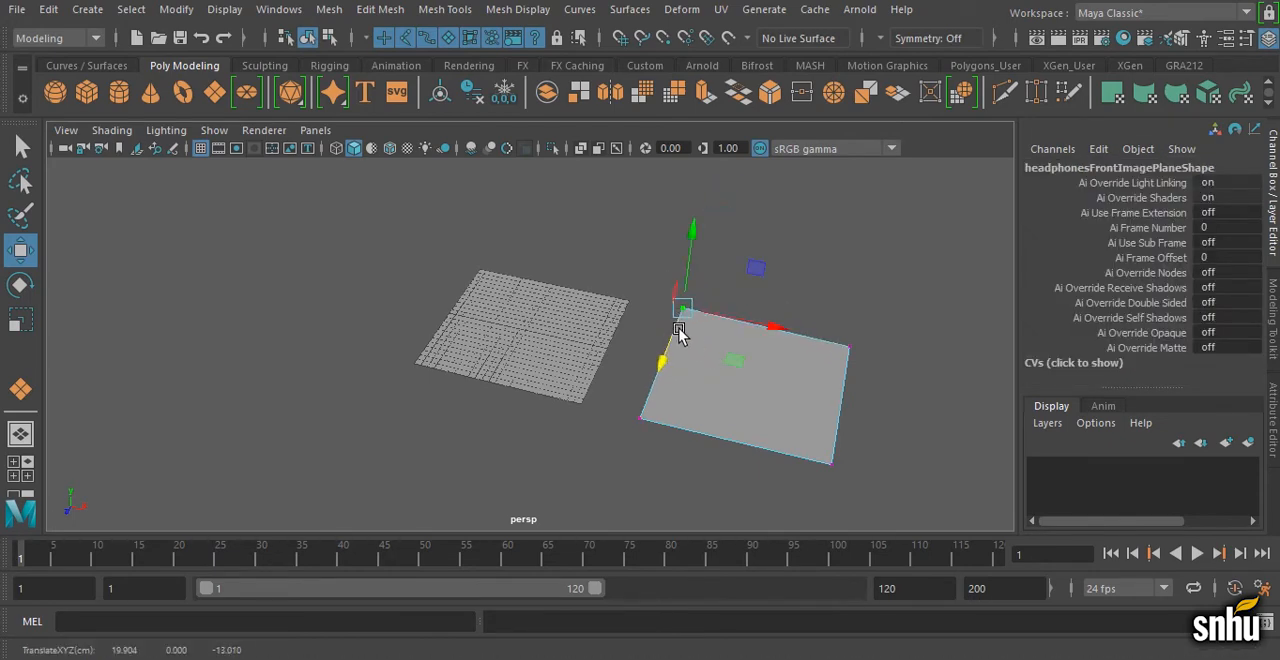
# Step: Try moving the rear corner vertex of the top image plane to about -32 in Z, undo it, and return to object mode
pyautogui.click(560, 346)
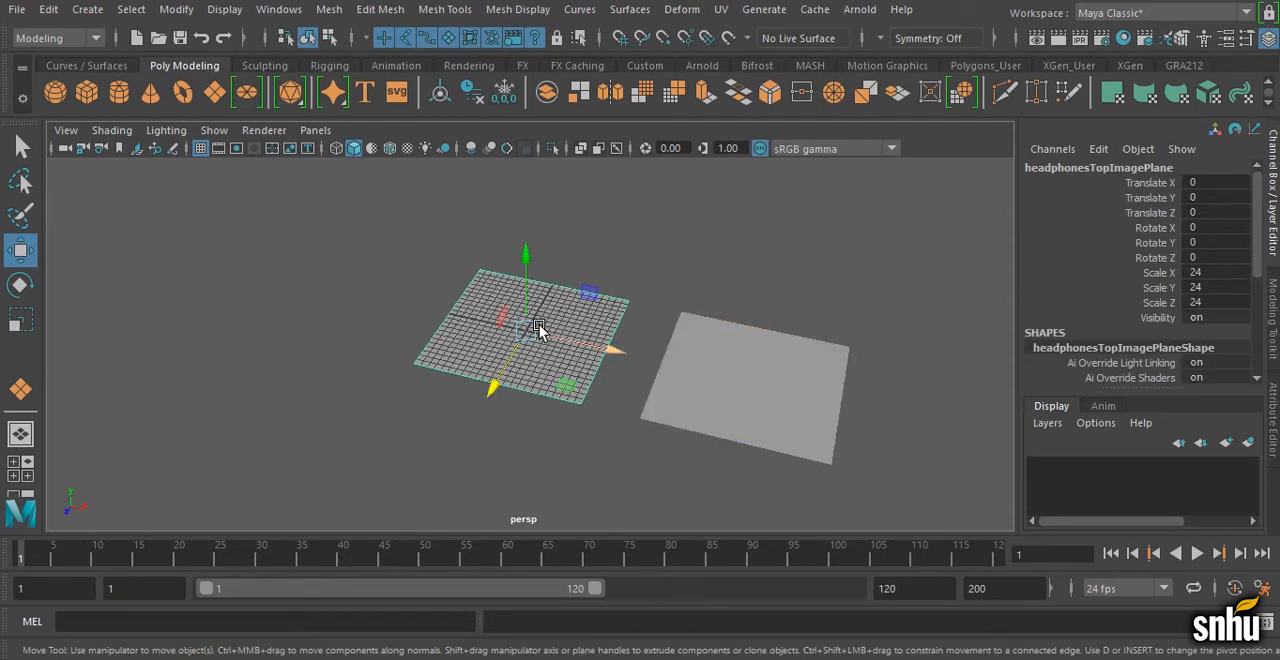
pyautogui.rightClick(540, 329)
pyautogui.click(448, 139)
pyautogui.click(480, 270)
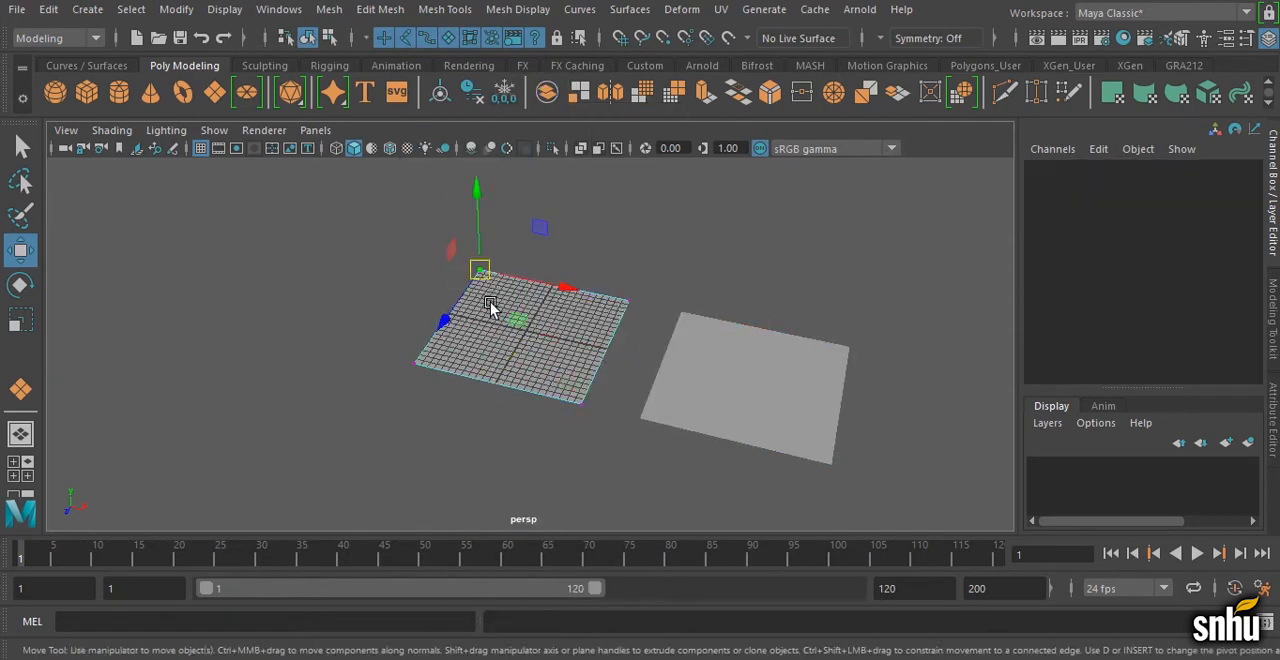
pyautogui.moveTo(455, 318); pyautogui.dragTo(508, 254)
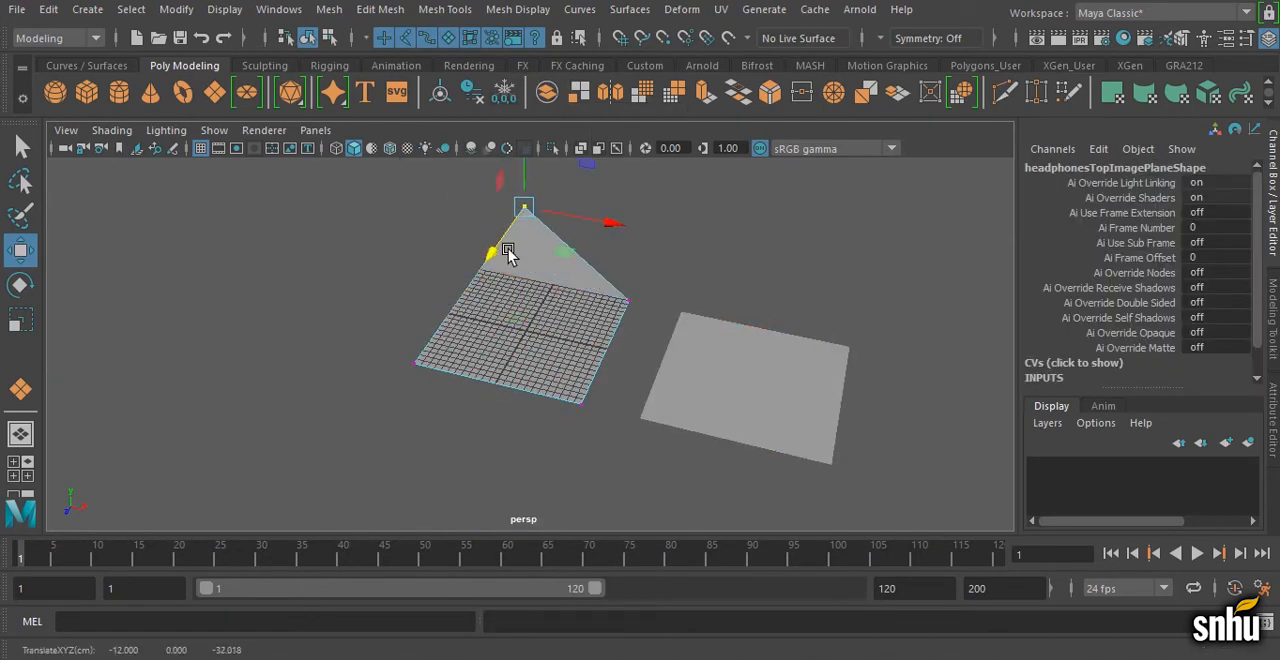
pyautogui.hotkey('ctrl', 'z')
pyautogui.moveTo(516, 170); pyautogui.dragTo(602, 117, button='right')
# Step: Set the front image plane's Translate X to 0
pyautogui.click(732, 390)
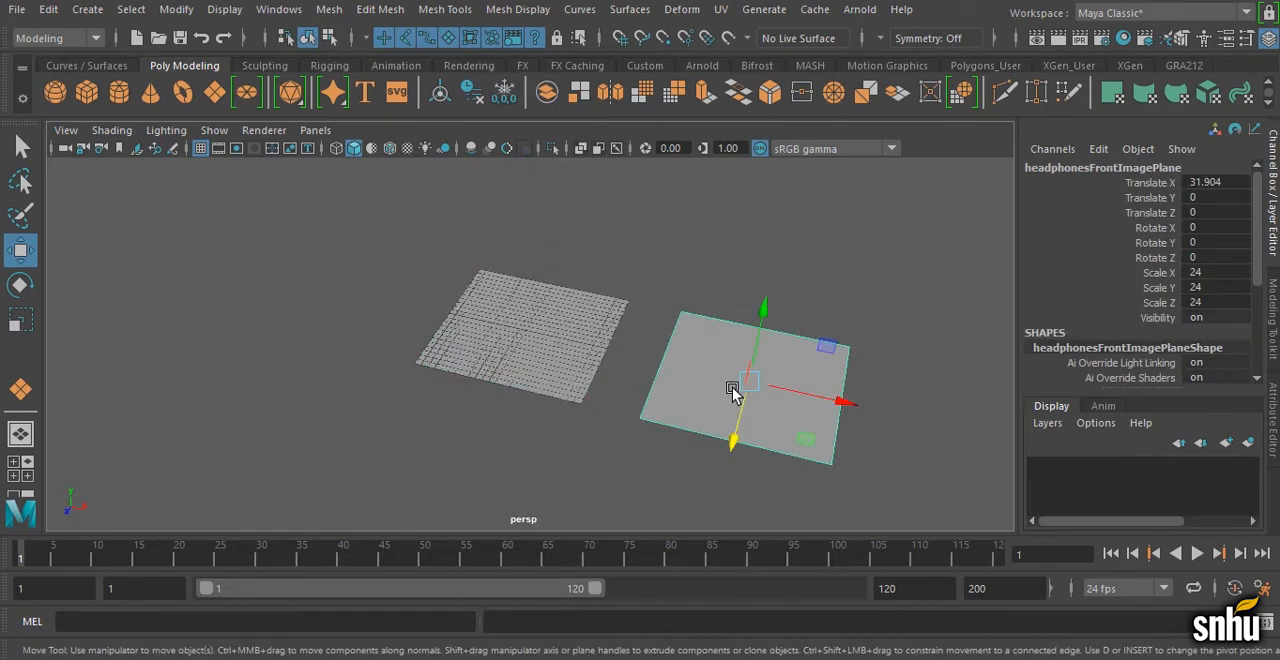
pyautogui.click(1205, 184)
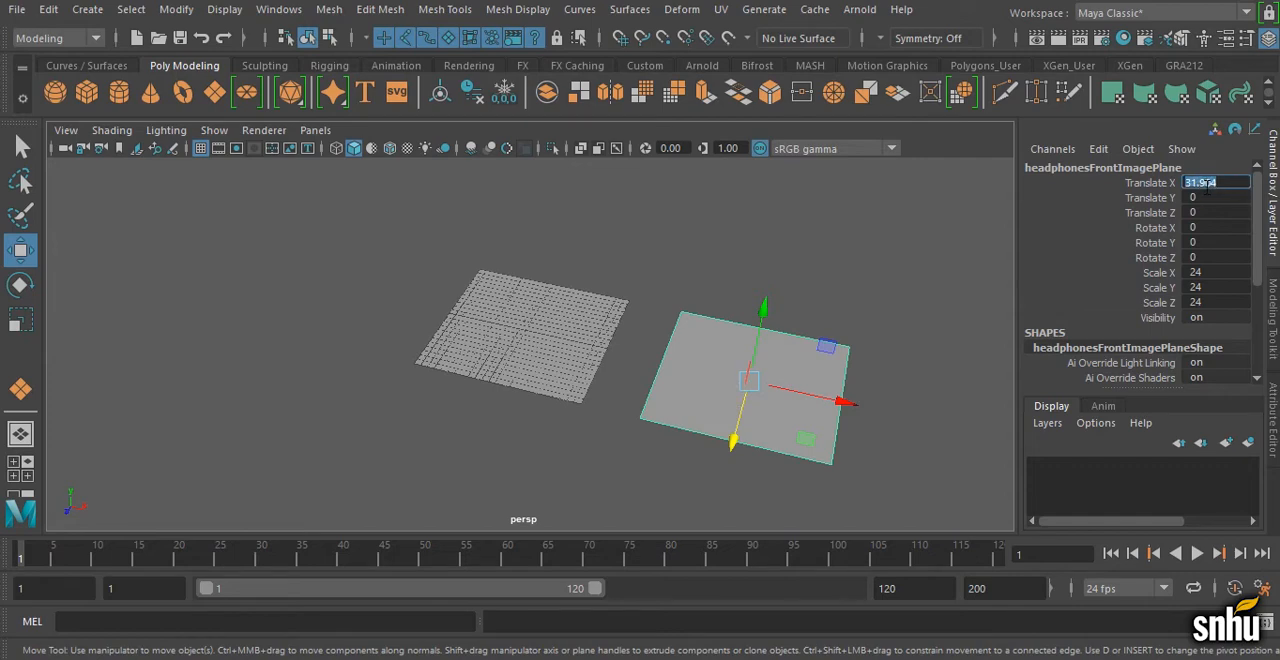
pyautogui.write('0')
pyautogui.press('Return')
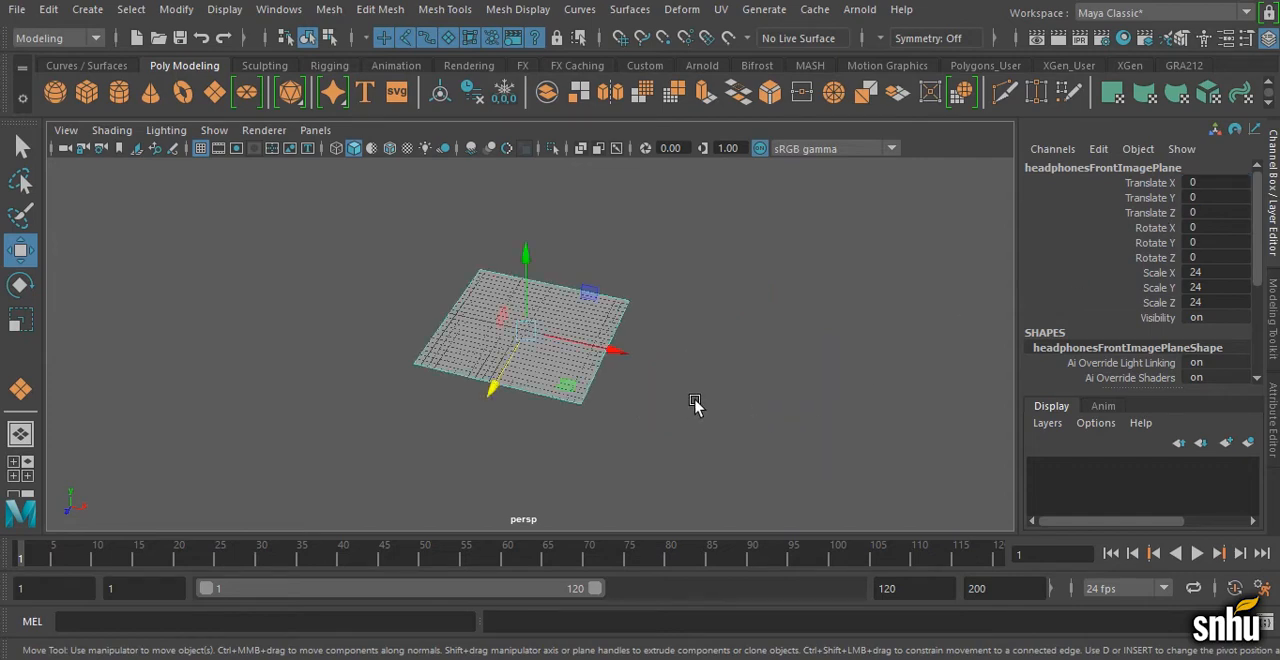
# Step: Make another instance of the front image plane with Duplicate Special and minimize the options window
pyautogui.click(48, 9)
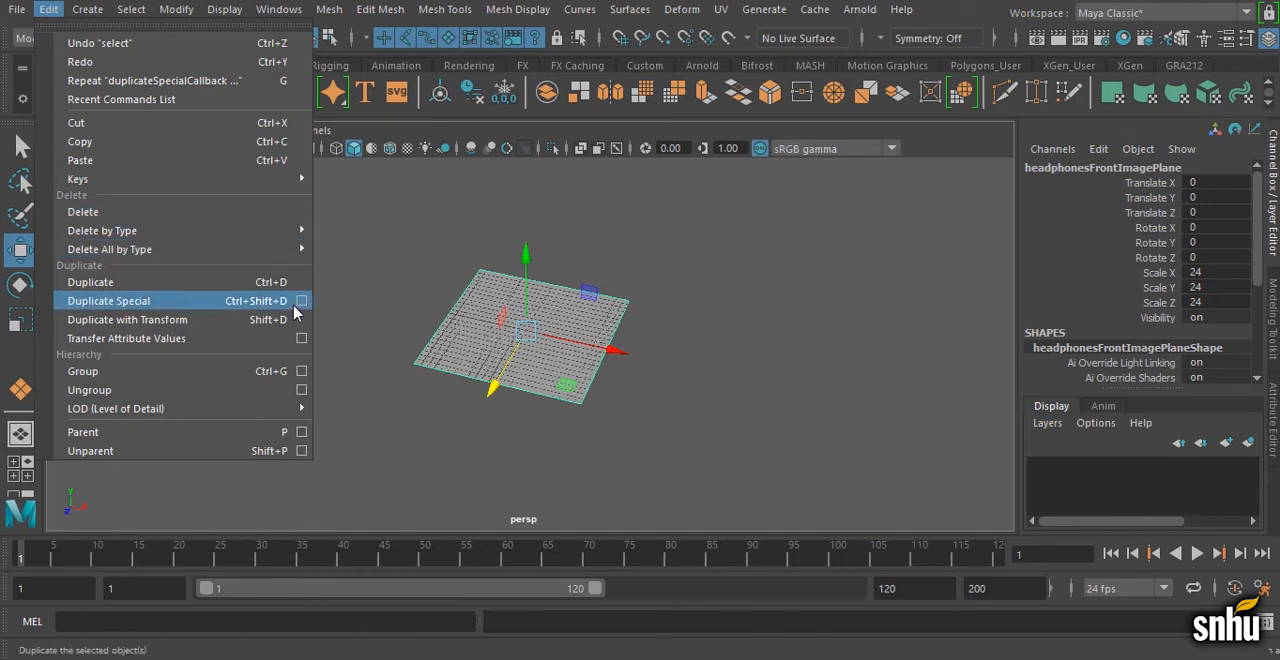
pyautogui.click(301, 302)
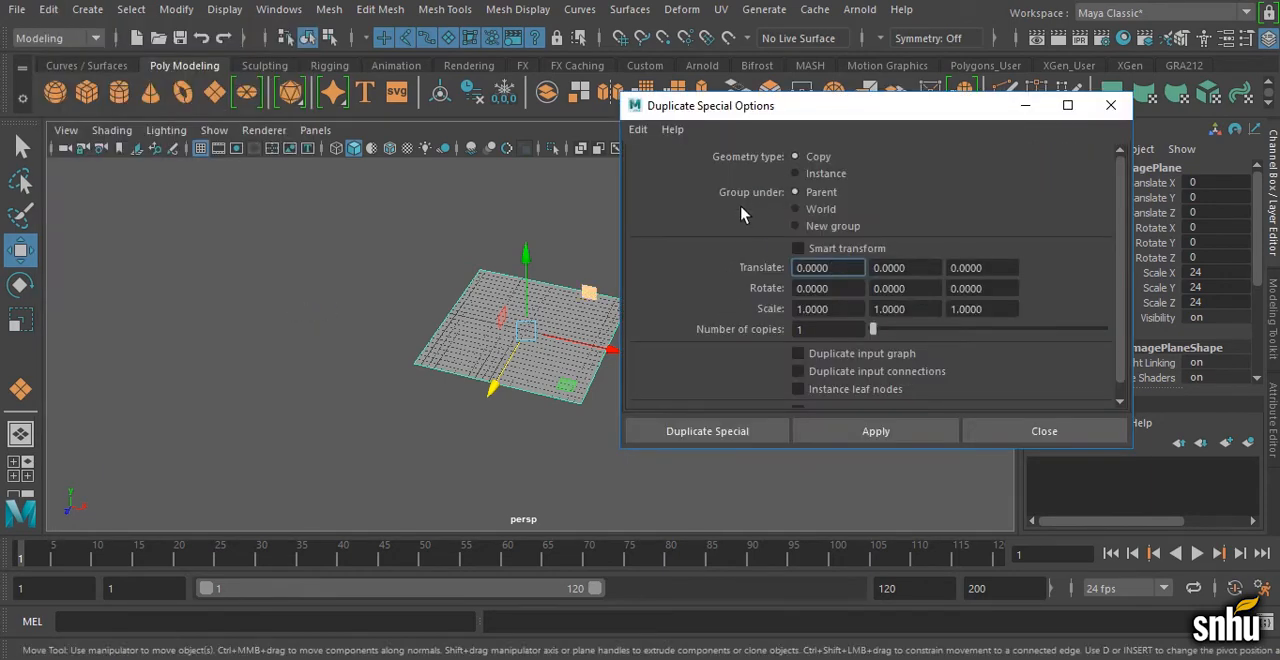
pyautogui.click(827, 176)
pyautogui.click(895, 435)
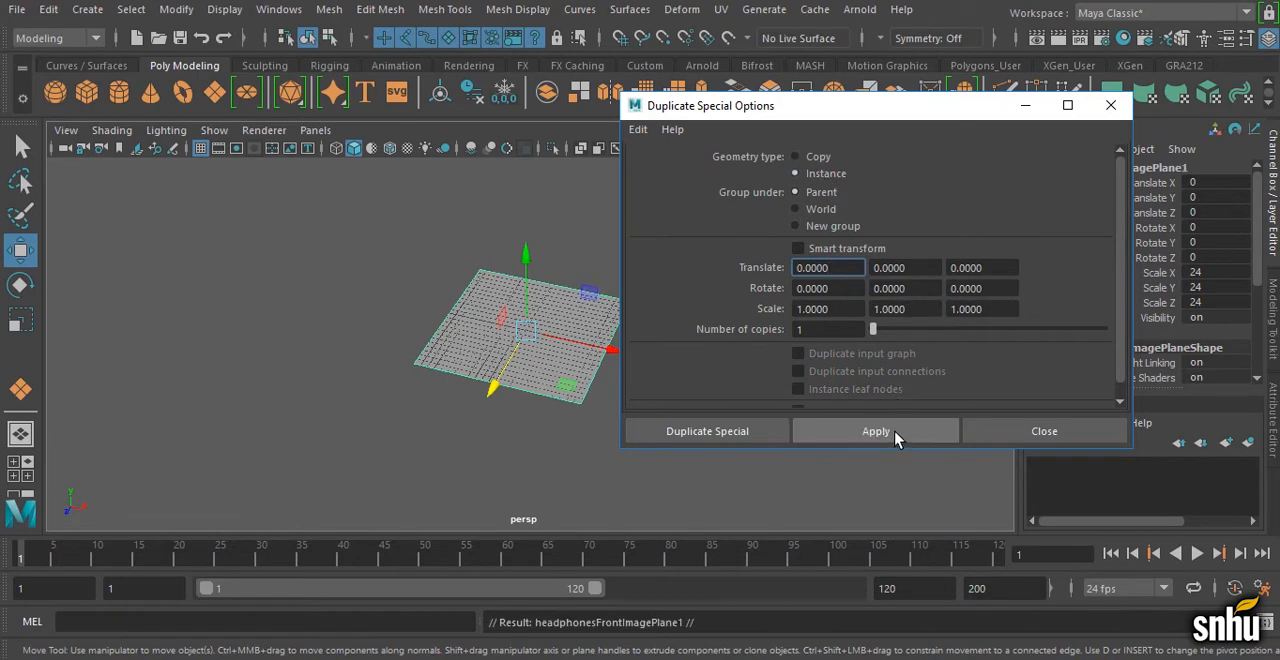
pyautogui.click(1024, 106)
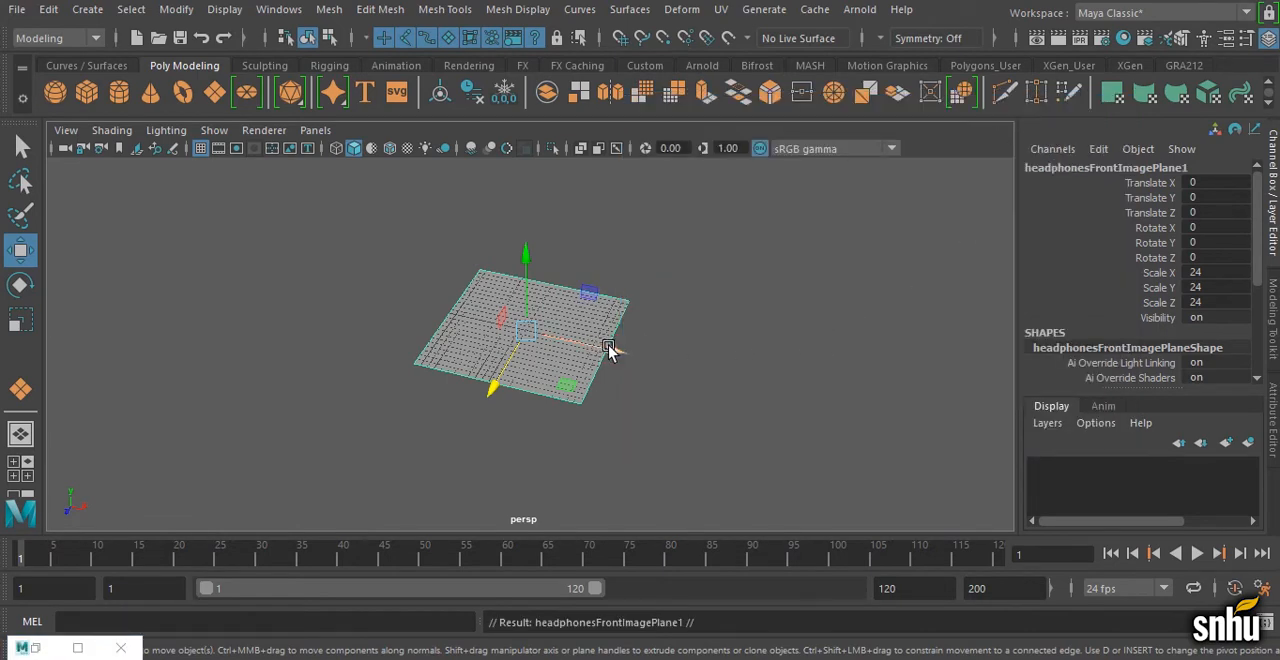
# Step: Move the new instance about 38.8 units along X, try moving its rear corner vertex to about -33.7 in Z, and undo the vertex move
pyautogui.moveTo(607, 349); pyautogui.dragTo(903, 406)
pyautogui.rightClick(798, 351)
pyautogui.moveTo(798, 351); pyautogui.dragTo(743, 132, button='right')
pyautogui.moveTo(727, 282)
pyautogui.mouseDown()
pyautogui.moveTo(762, 346)
pyautogui.moveTo(750, 366)
pyautogui.moveTo(729, 309)
pyautogui.moveTo(716, 368)
pyautogui.moveTo(737, 271)
pyautogui.moveTo(738, 300)
pyautogui.mouseUp()
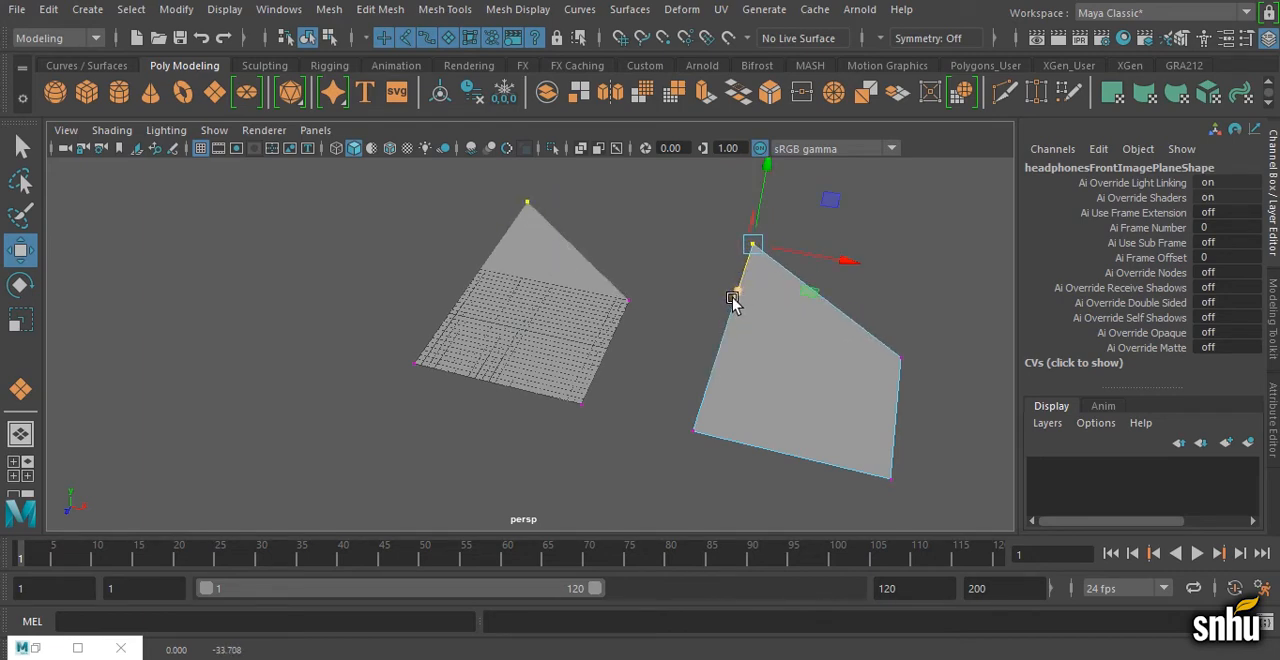
pyautogui.hotkey('ctrl', 'z')
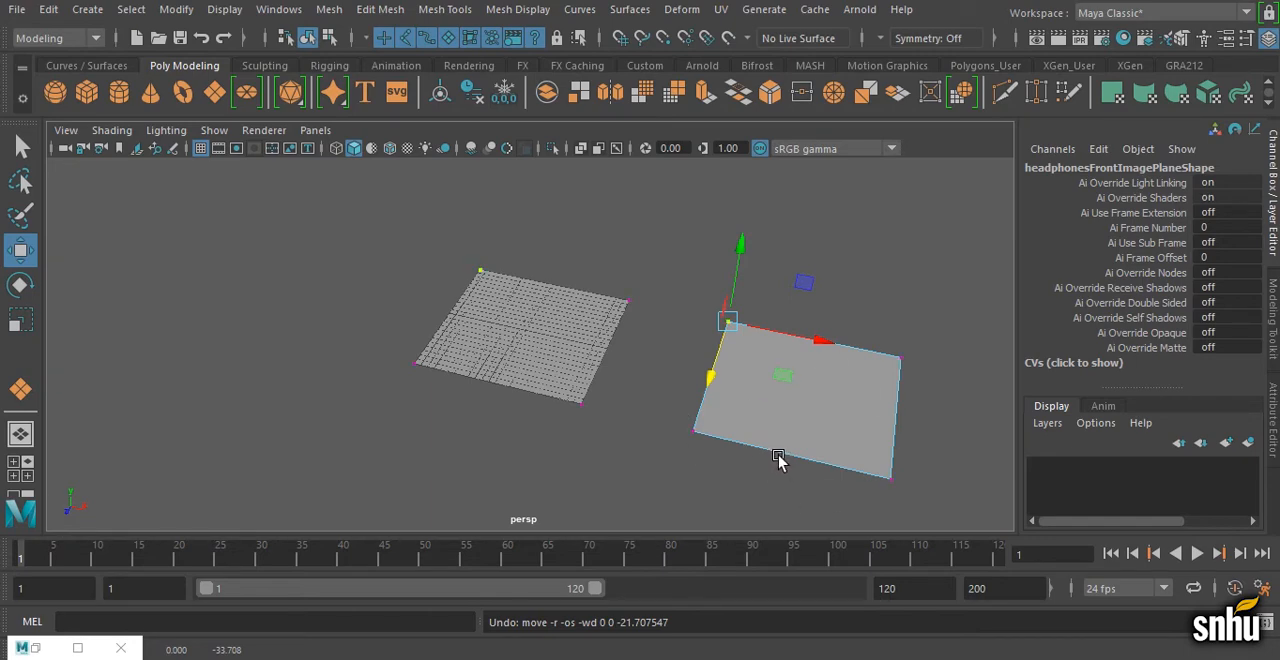
# Step: Return the instanced plane to object mode and remove the instance, leaving the original front image plane selected
pyautogui.moveTo(756, 345); pyautogui.dragTo(840, 185, button='right')
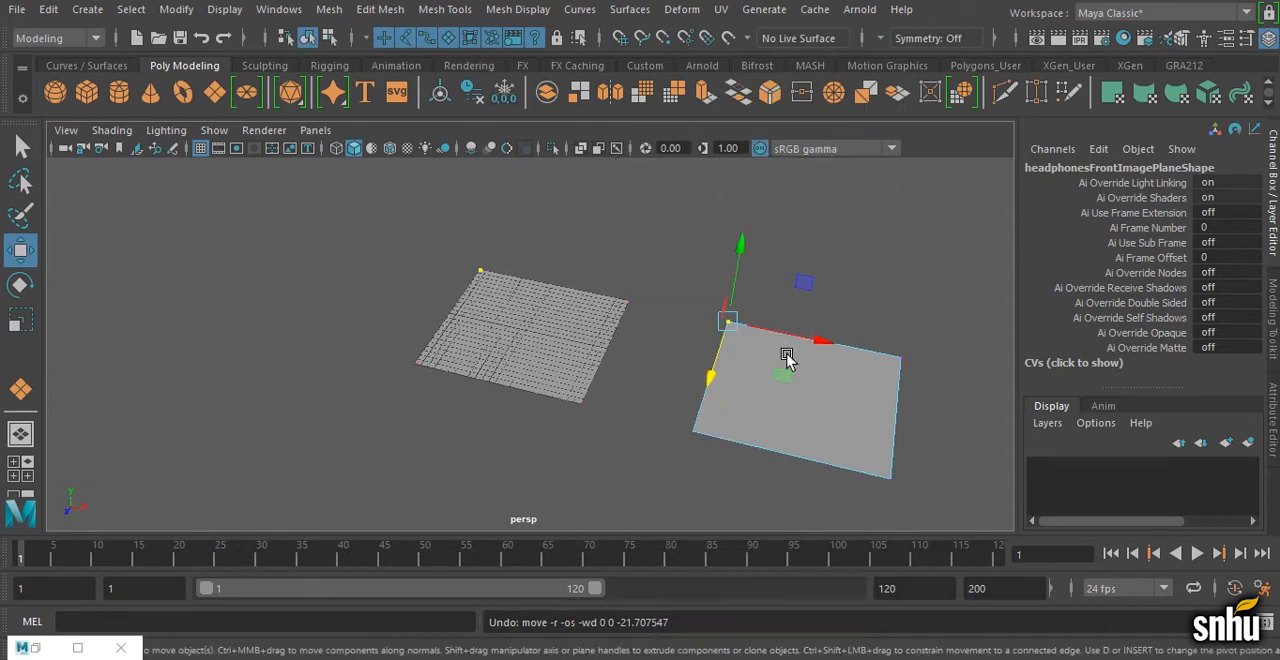
pyautogui.moveTo(779, 372)
pyautogui.mouseDown(button='right')
pyautogui.moveTo(869, 210)
pyautogui.moveTo(883, 110)
pyautogui.mouseUp(button='right')
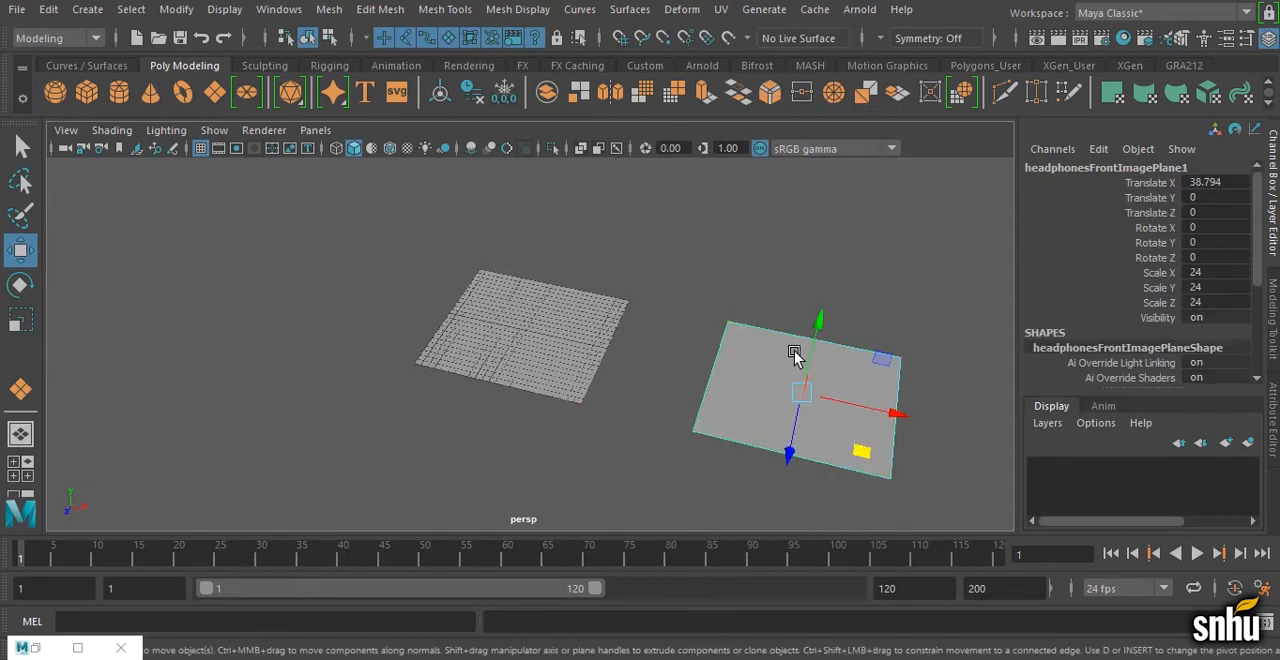
pyautogui.moveTo(794, 351); pyautogui.dragTo(586, 330)
pyautogui.keyDown('alt'); pyautogui.moveTo(706, 380); pyautogui.dragTo(586, 329); pyautogui.keyUp('alt')
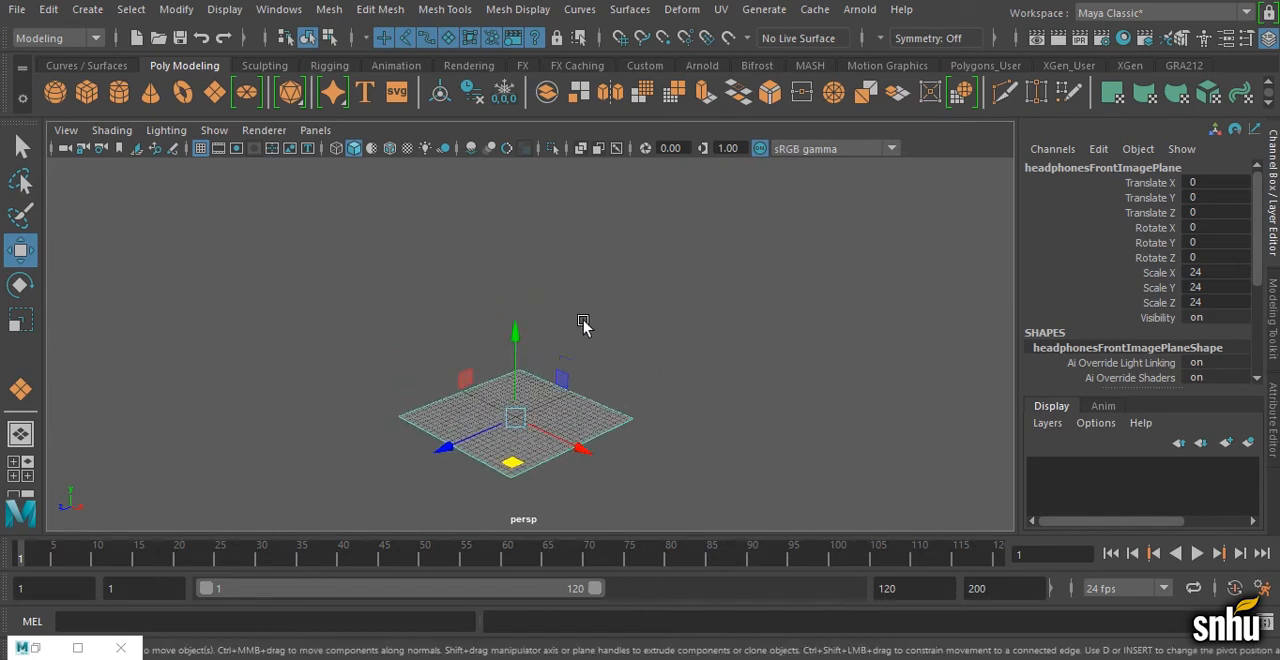
# Step: Examine the front image plane in the front view and the four-view layout, and return to the perspective view
pyautogui.keyDown('alt'); pyautogui.moveTo(563, 417); pyautogui.dragTo(603, 406); pyautogui.keyUp('alt')
pyautogui.press('space')
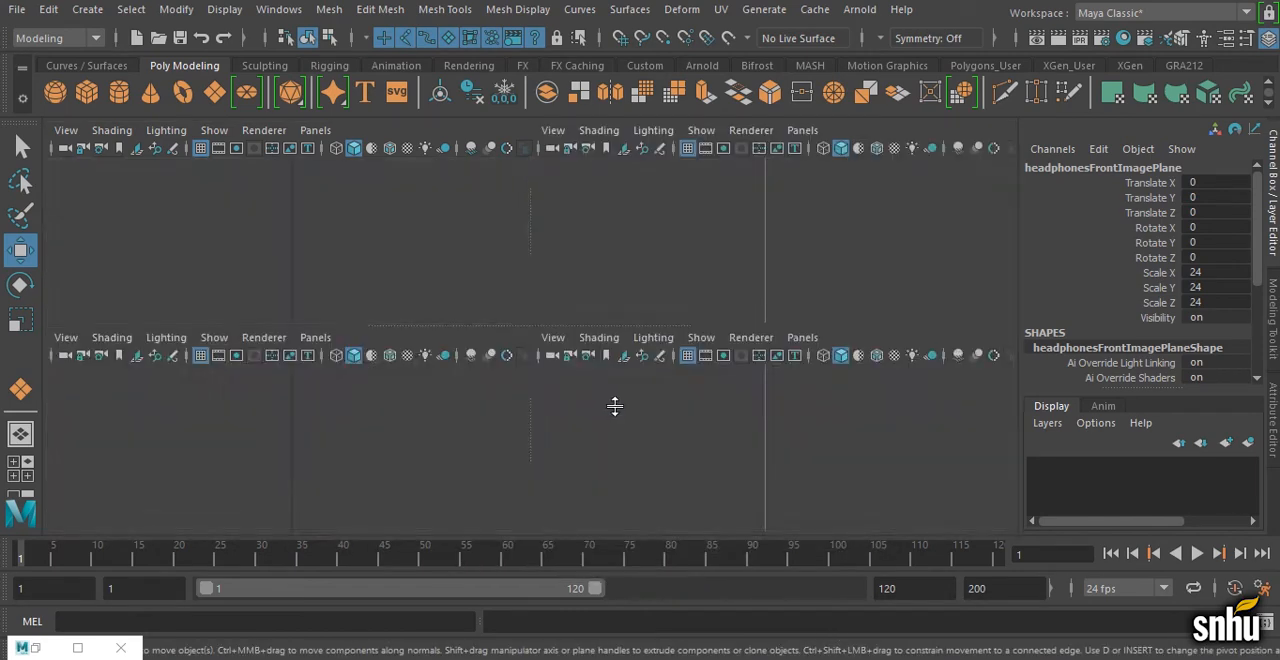
pyautogui.press('space')
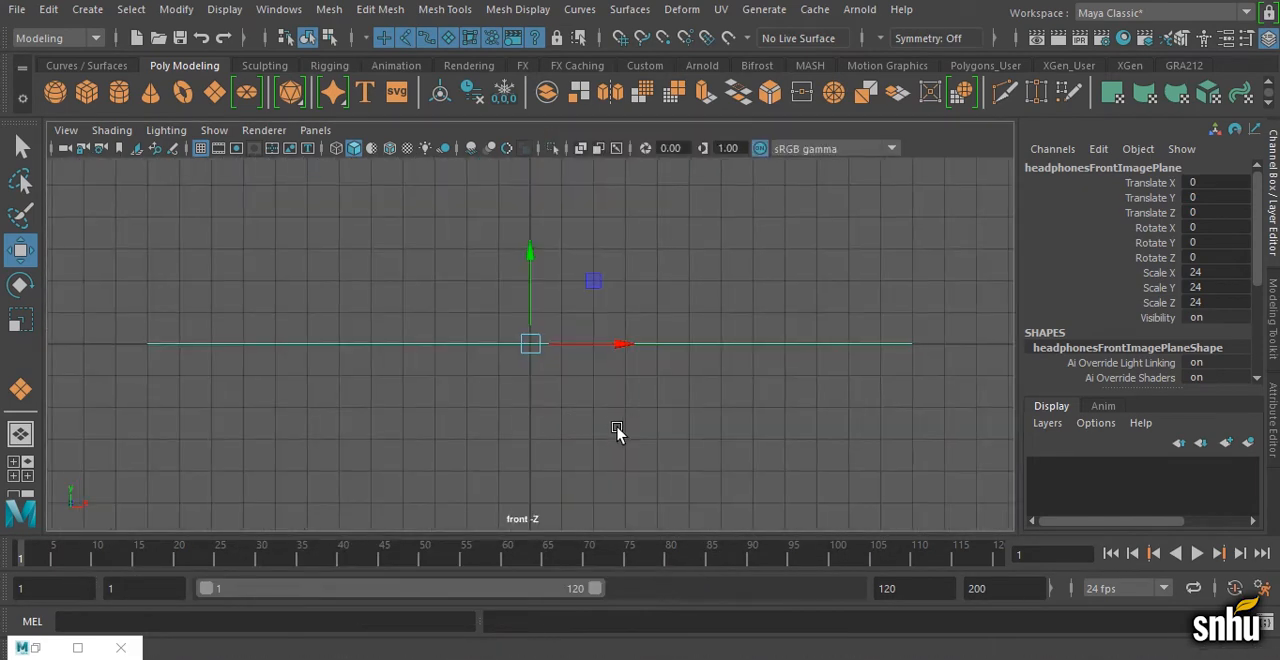
pyautogui.press('space')
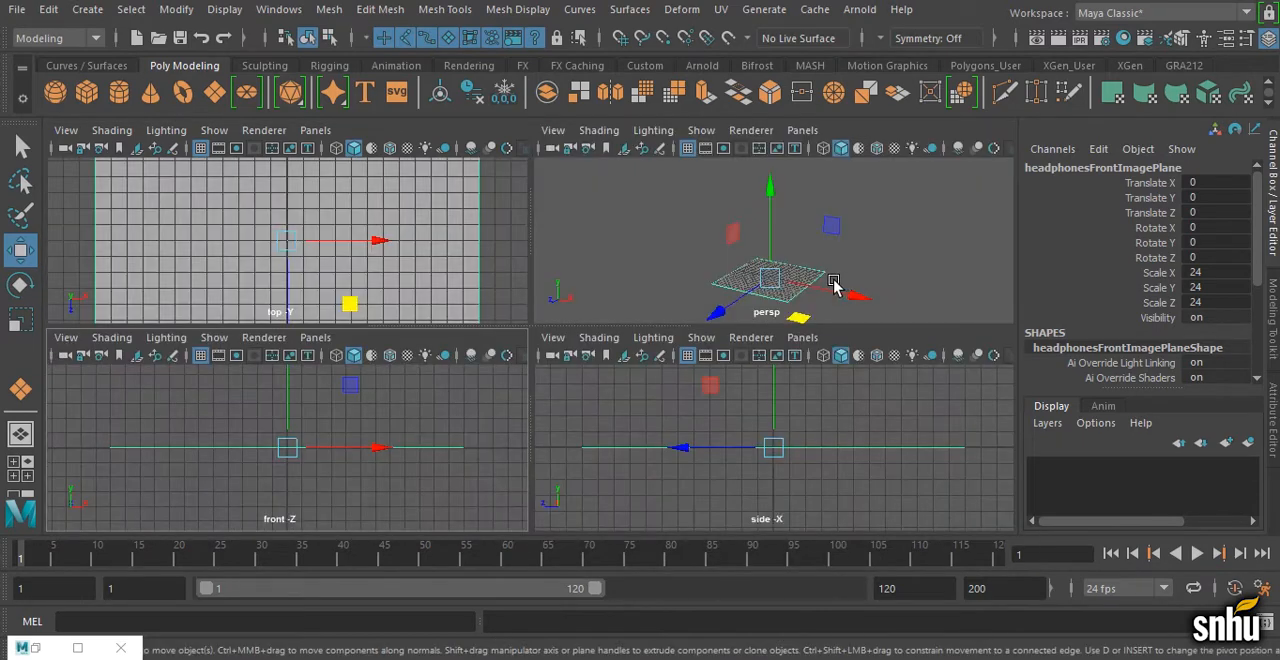
pyautogui.press('space')
# Step: Move the front image plane's pivot 12 units along Z to its front edge with vertex snapping, and leave pivot editing
pyautogui.keyDown('alt'); pyautogui.moveTo(690, 338); pyautogui.dragTo(660, 397); pyautogui.keyUp('alt')
pyautogui.keyDown('alt'); pyautogui.moveTo(650, 380); pyautogui.dragTo(660, 297, button='middle'); pyautogui.keyUp('alt')
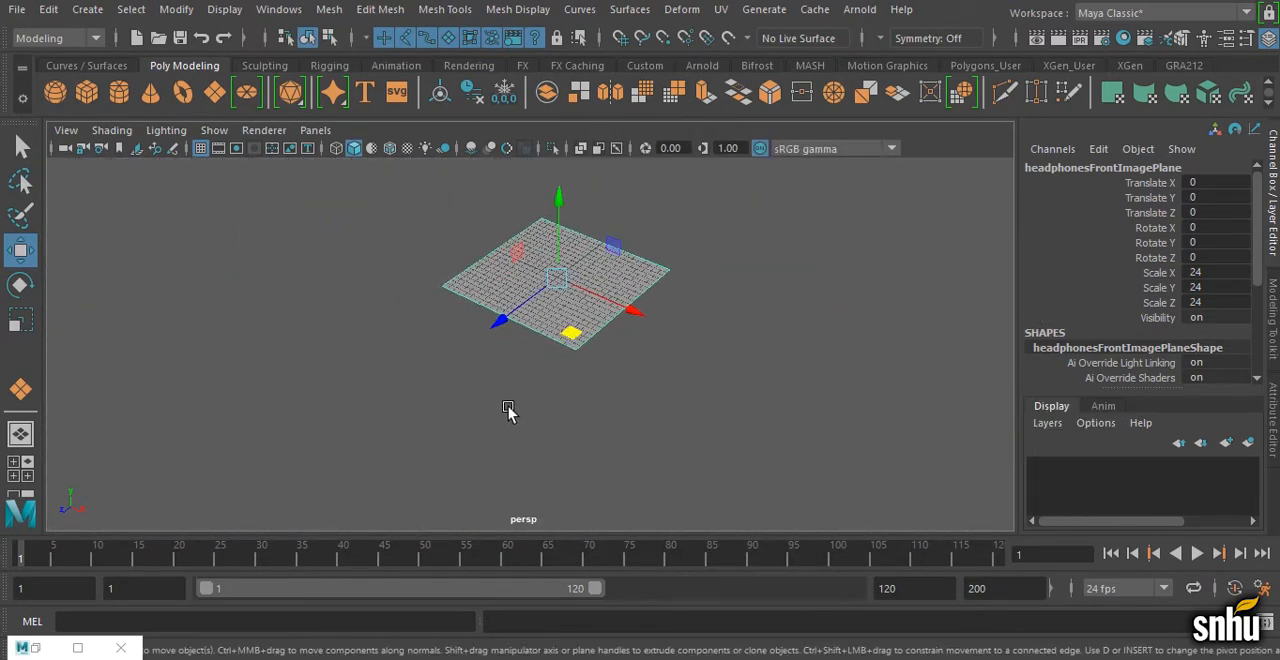
pyautogui.keyDown('alt'); pyautogui.moveTo(509, 405); pyautogui.dragTo(507, 425, button='middle'); pyautogui.keyUp('alt')
pyautogui.keyDown('alt'); pyautogui.moveTo(510, 425); pyautogui.dragTo(602, 405, button='right'); pyautogui.keyUp('alt')
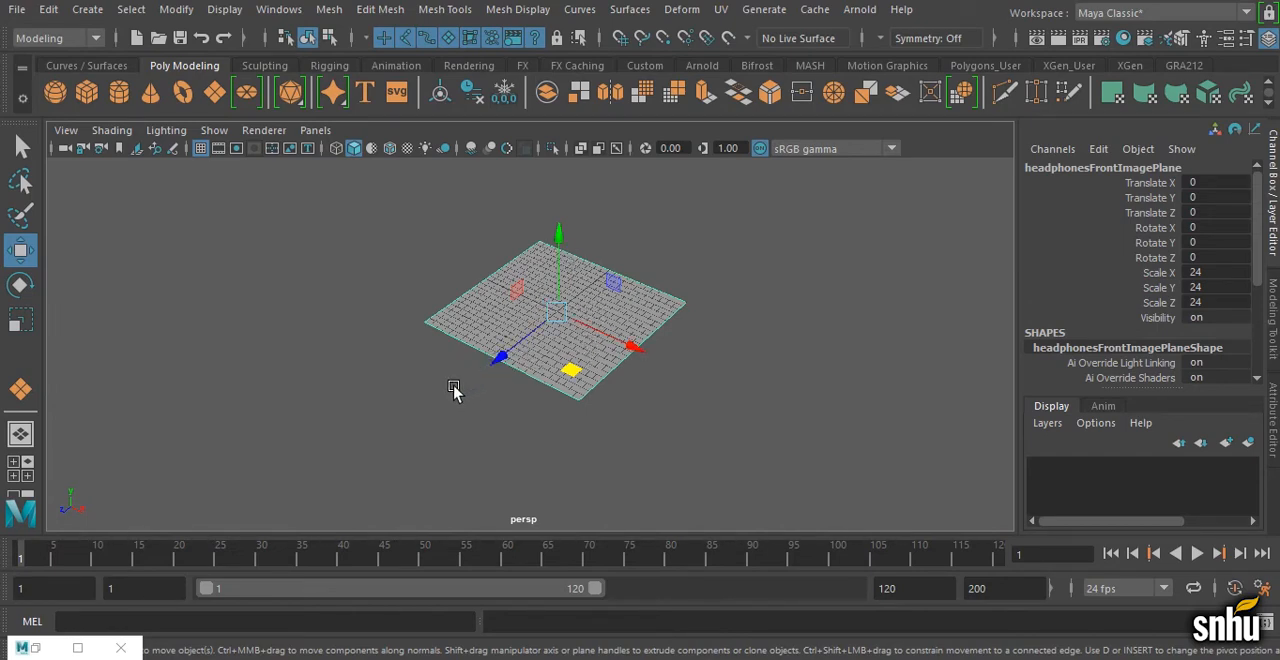
pyautogui.keyDown('alt'); pyautogui.moveTo(410, 411); pyautogui.dragTo(602, 395, button='right'); pyautogui.keyUp('alt')
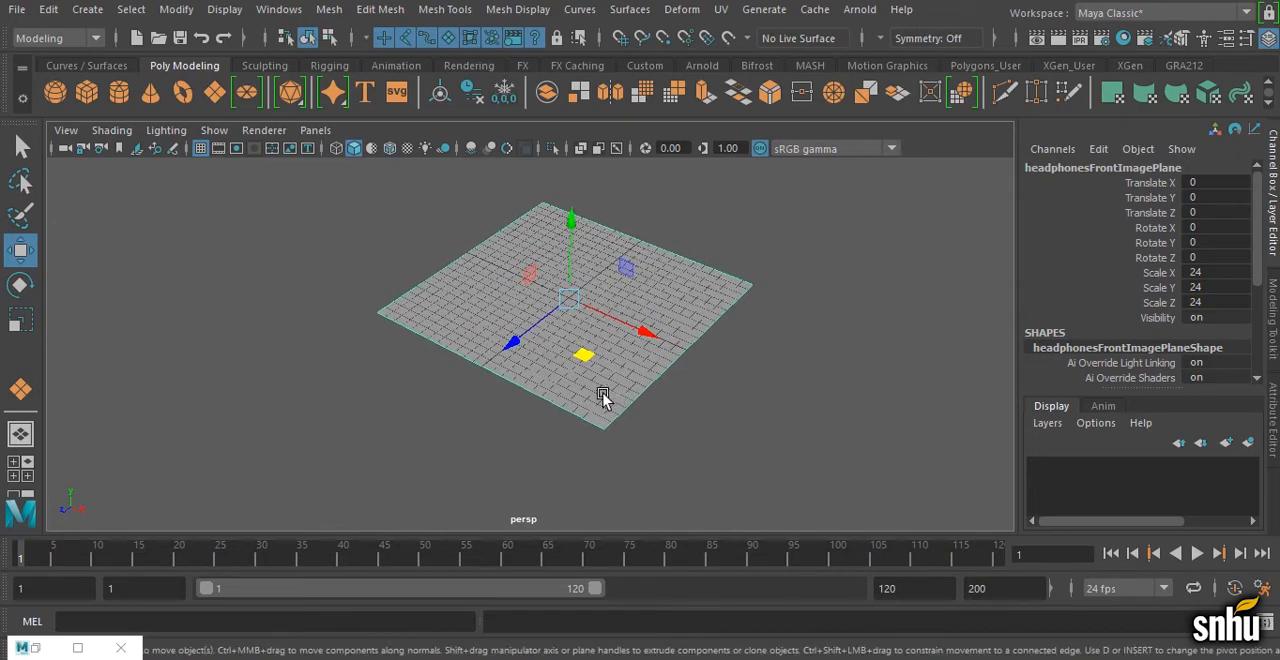
pyautogui.keyDown('alt'); pyautogui.moveTo(602, 395); pyautogui.dragTo(554, 415, button='middle'); pyautogui.keyUp('alt')
pyautogui.keyDown('alt'); pyautogui.moveTo(554, 415); pyautogui.dragTo(580, 417); pyautogui.keyUp('alt')
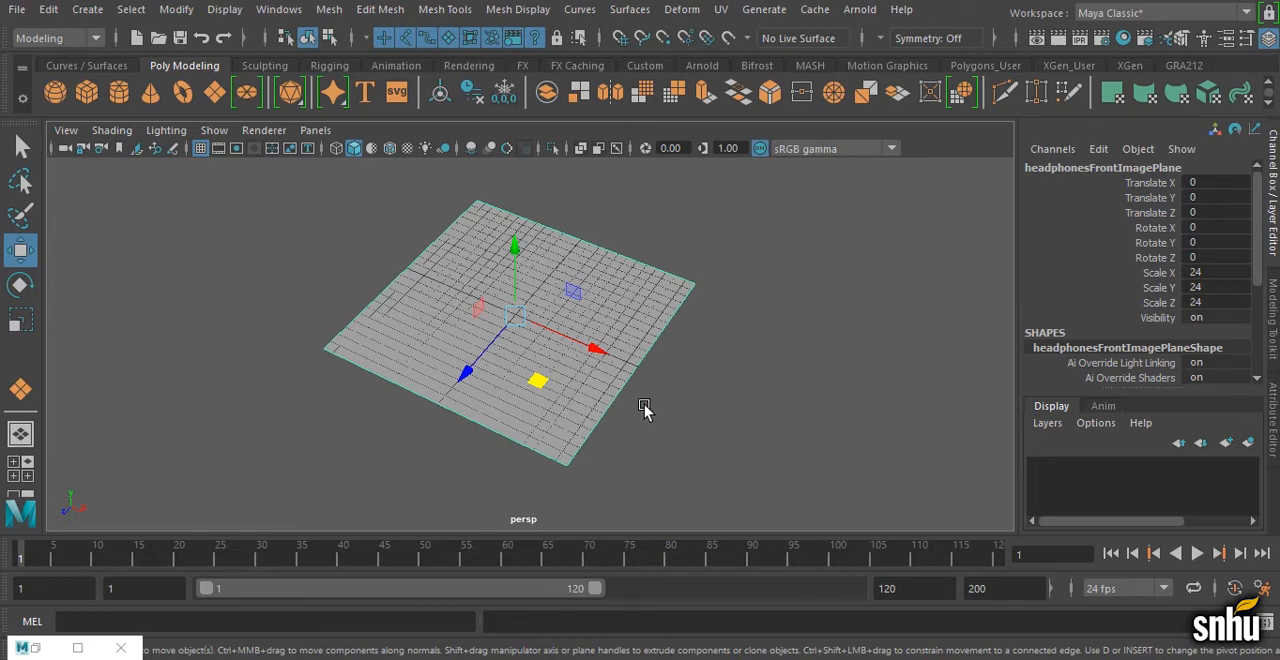
pyautogui.press('d')
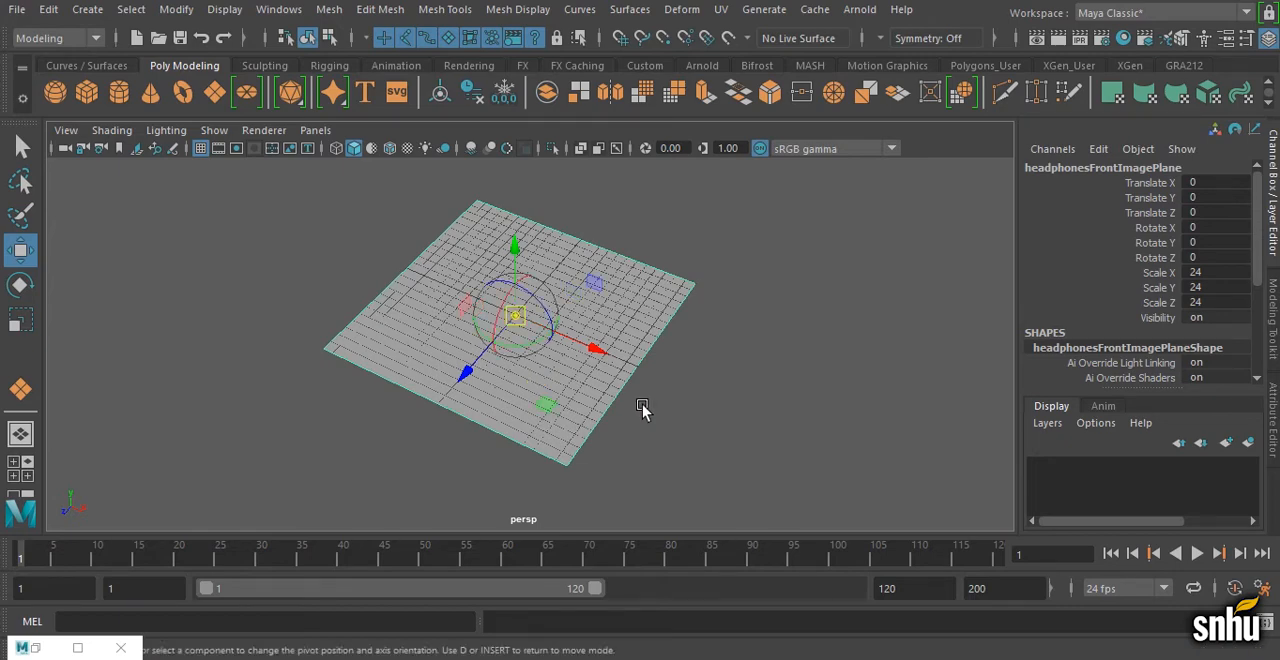
pyautogui.press('d')
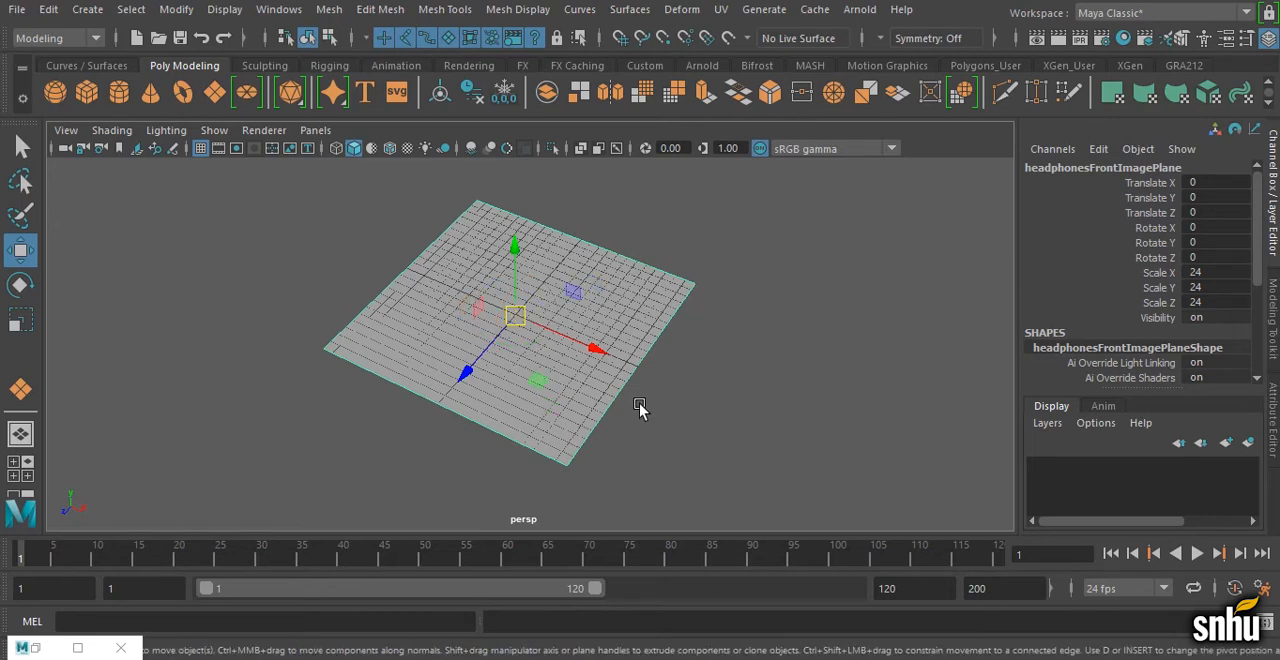
pyautogui.press('d')
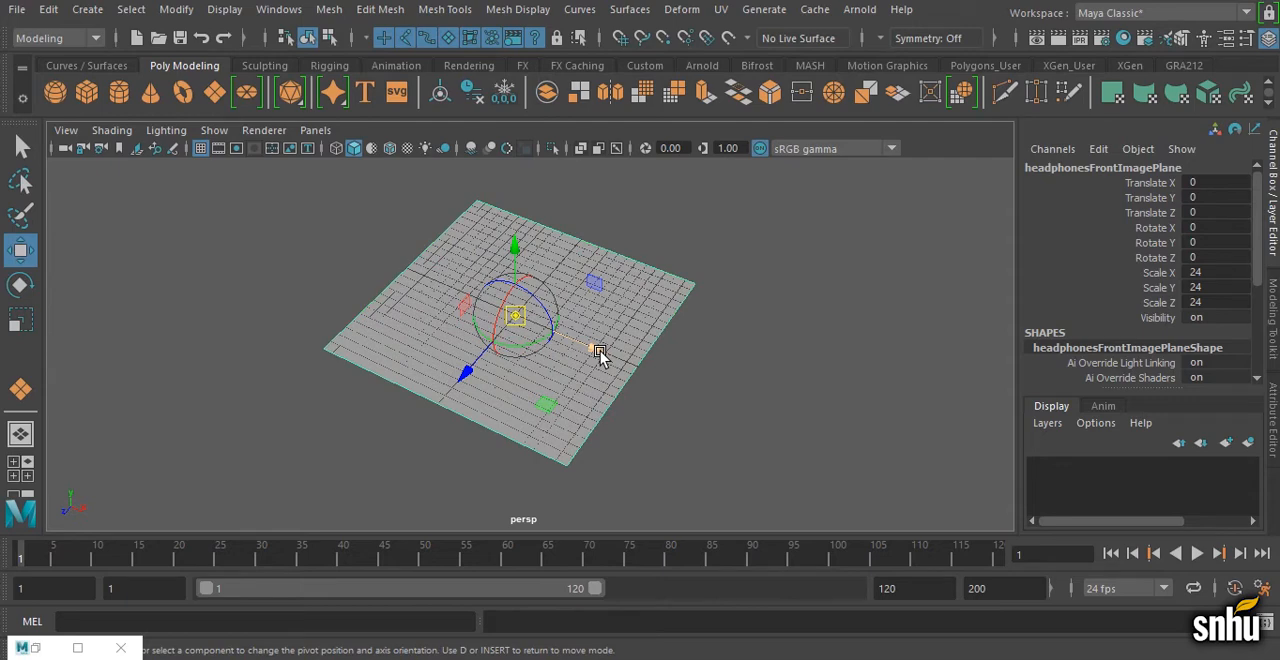
pyautogui.press('v')
pyautogui.press('v')
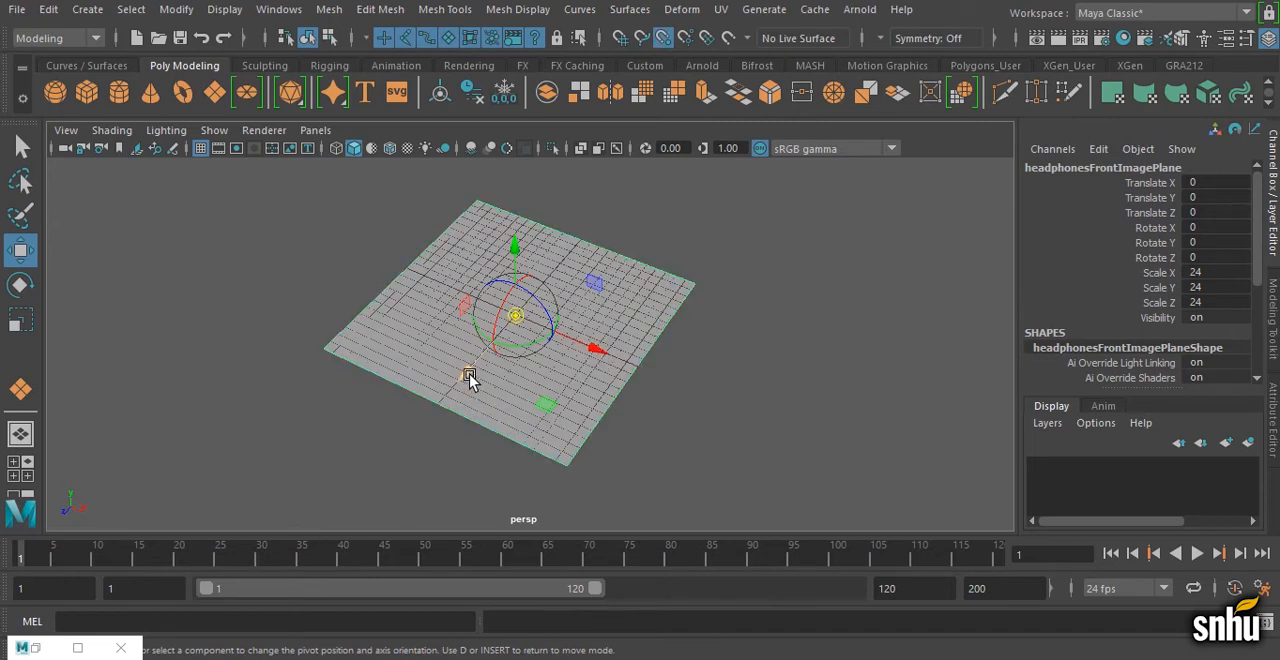
pyautogui.moveTo(469, 374); pyautogui.dragTo(430, 417)
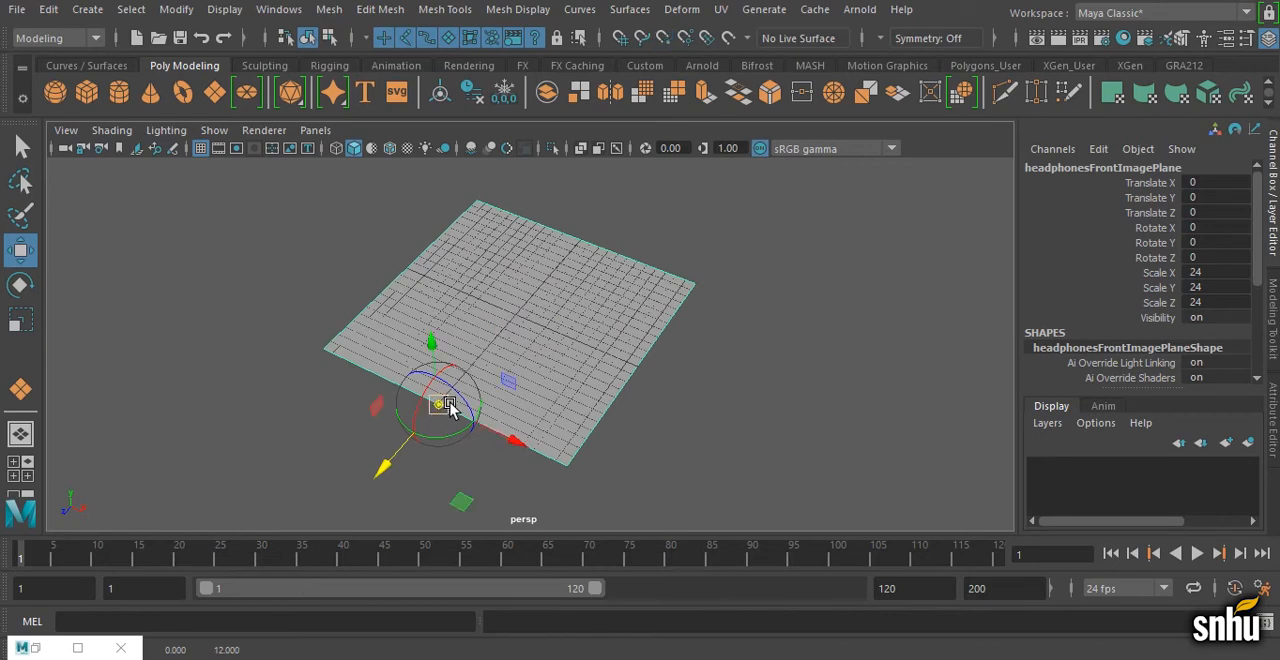
pyautogui.press('d')
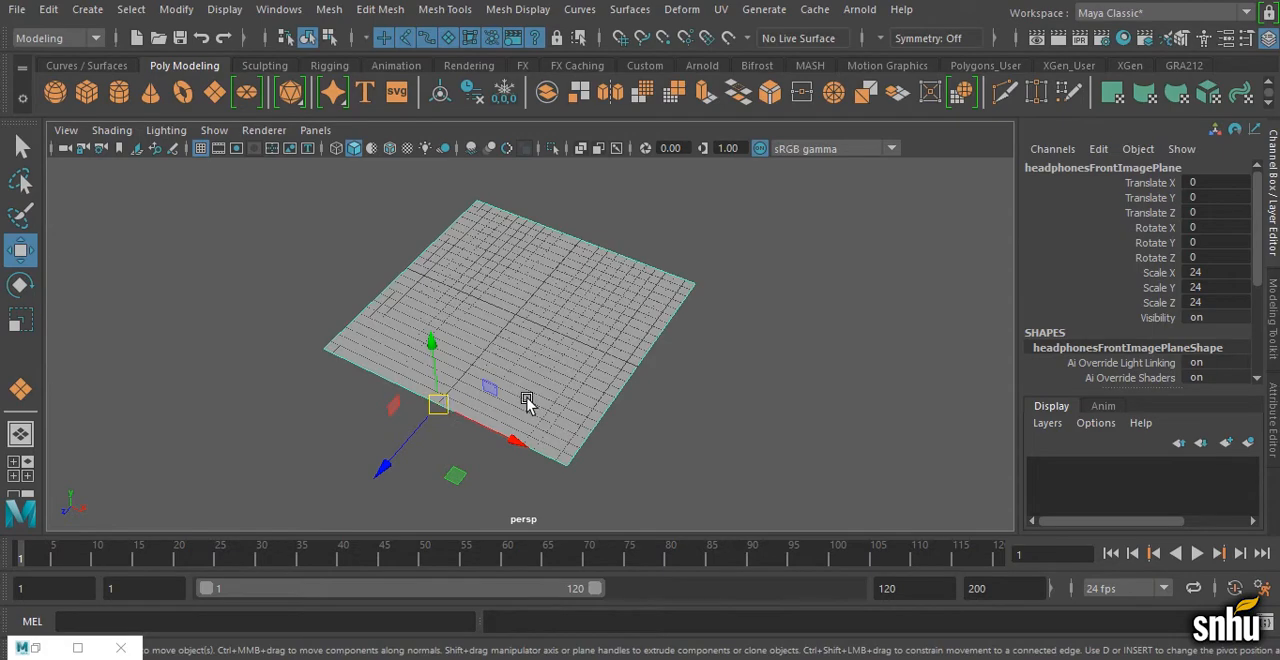
# Step: Rotate the front image plane upright about its front-edge pivot, setting Rotate X to 90
pyautogui.press('e')
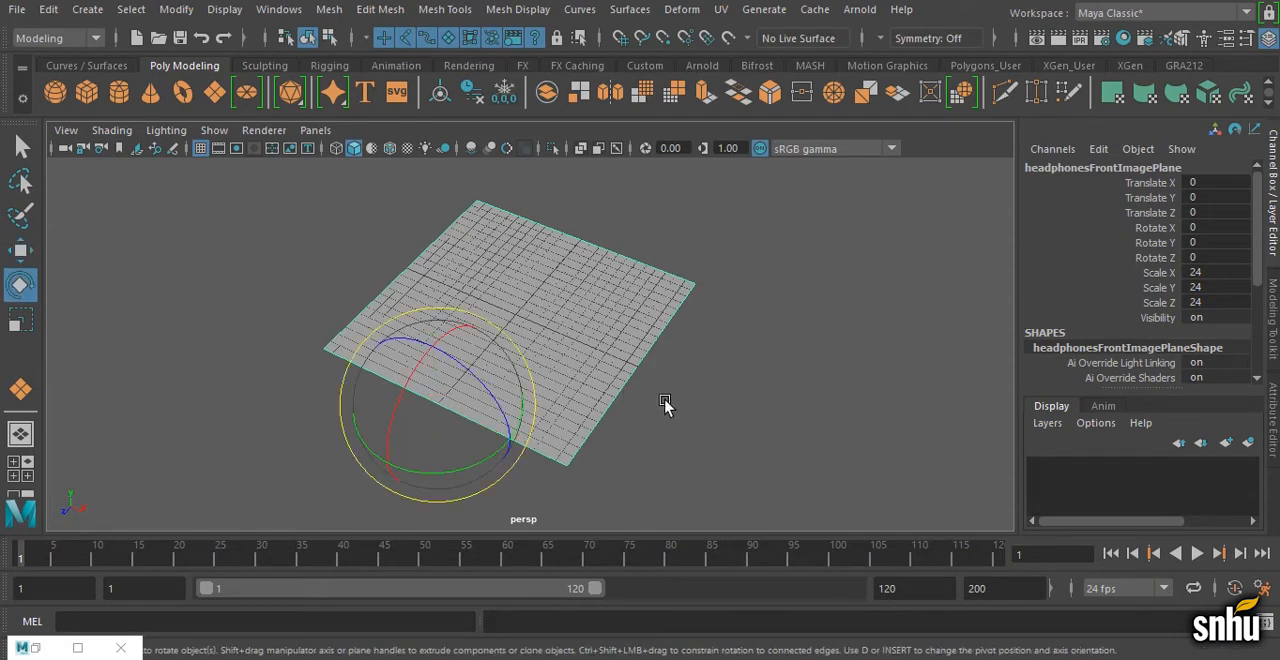
pyautogui.keyDown('alt'); pyautogui.moveTo(662, 397); pyautogui.dragTo(558, 387, button='right'); pyautogui.keyUp('alt')
pyautogui.keyDown('alt'); pyautogui.moveTo(558, 387); pyautogui.dragTo(534, 356); pyautogui.keyUp('alt')
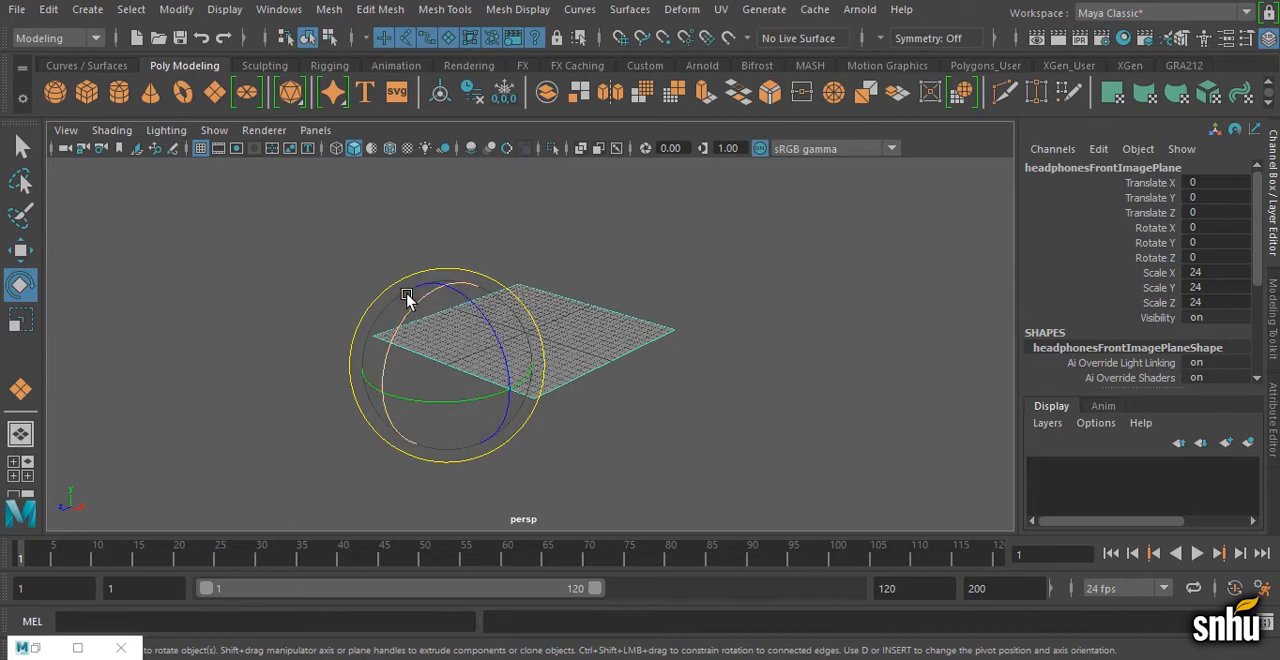
pyautogui.moveTo(423, 303); pyautogui.dragTo(414, 305)
pyautogui.moveTo(387, 329); pyautogui.dragTo(346, 380)
pyautogui.doubleClick(1215, 229)
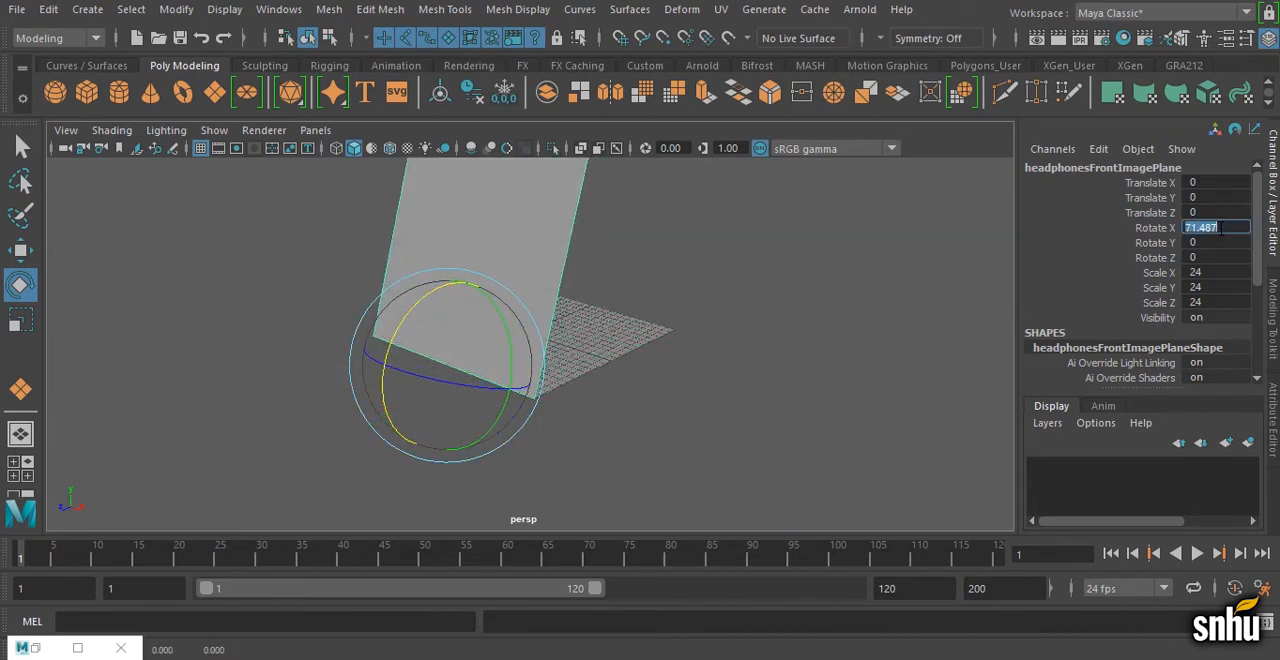
pyautogui.write('90')
pyautogui.press('Return')
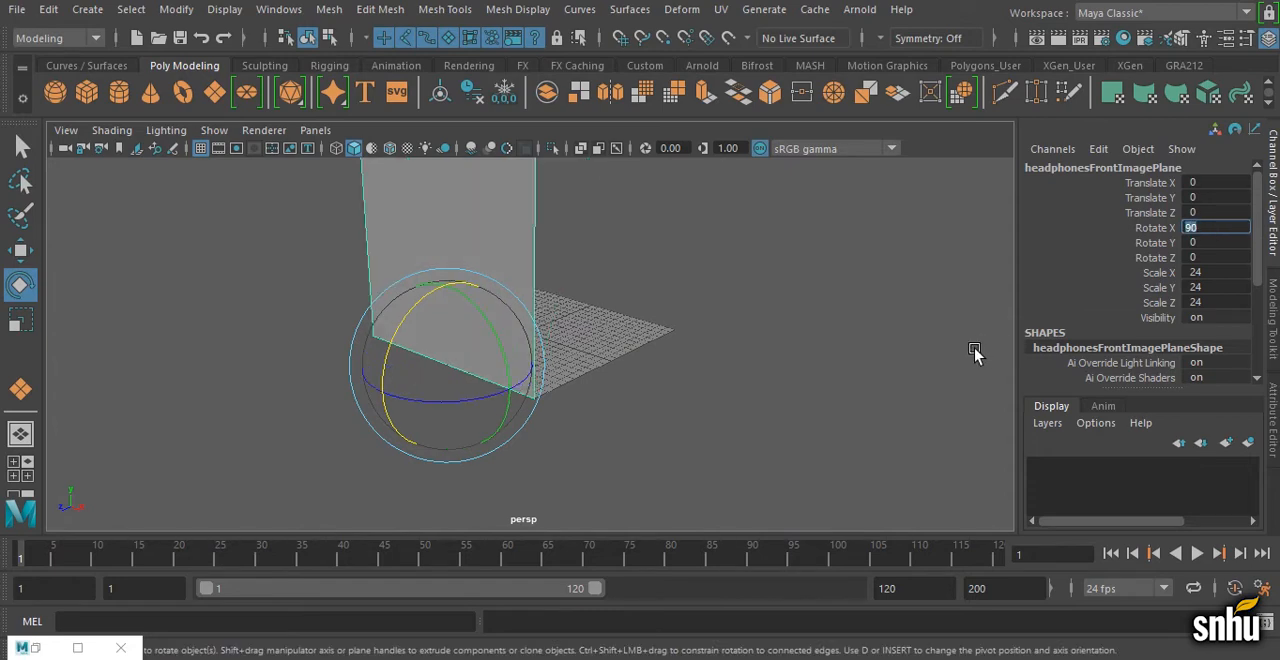
# Step: In wireframe display, move the upright front image plane to -12 in Z with grid snapping, and restore shaded display
pyautogui.press('w')
pyautogui.keyDown('alt'); pyautogui.moveTo(558, 302); pyautogui.dragTo(615, 330); pyautogui.keyUp('alt')
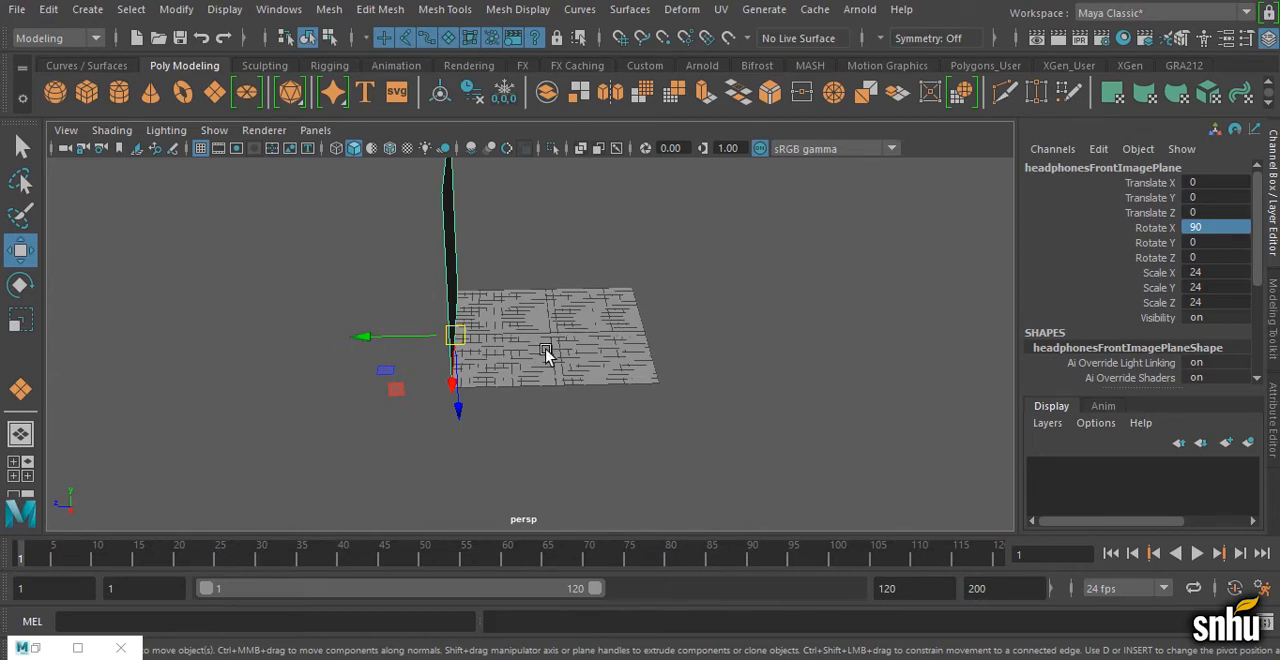
pyautogui.keyDown('alt'); pyautogui.moveTo(565, 340); pyautogui.dragTo(577, 366); pyautogui.keyUp('alt')
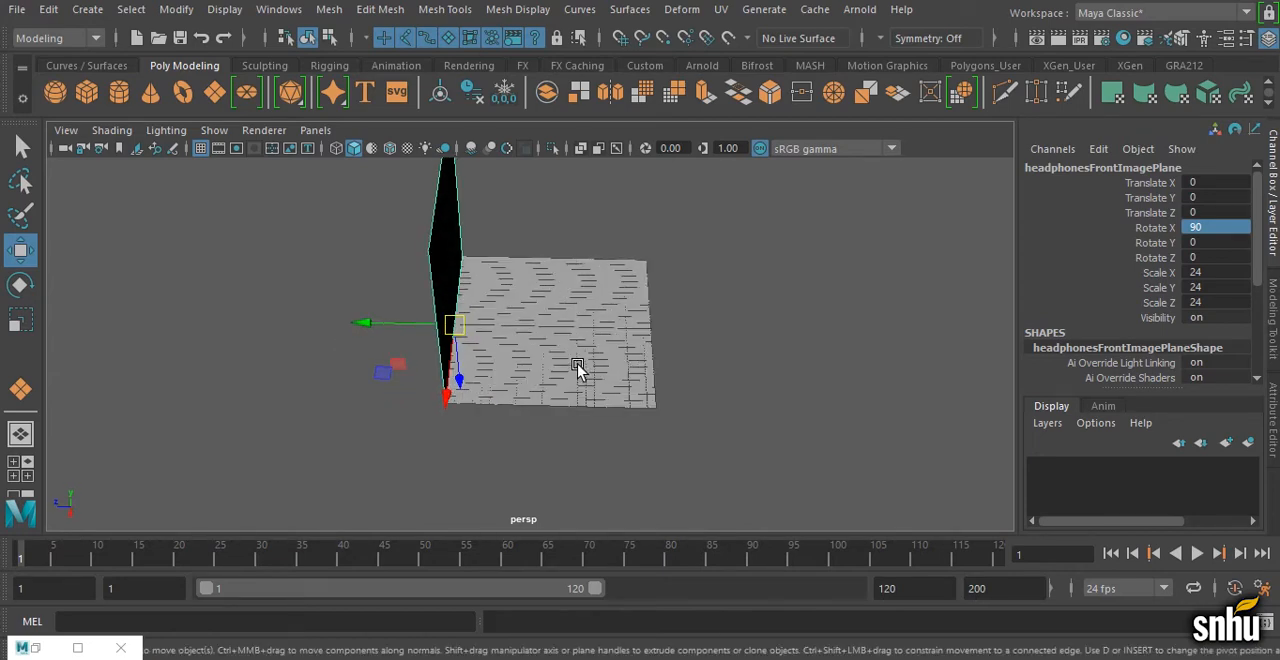
pyautogui.press('4')
pyautogui.click(359, 322)
pyautogui.press('x')
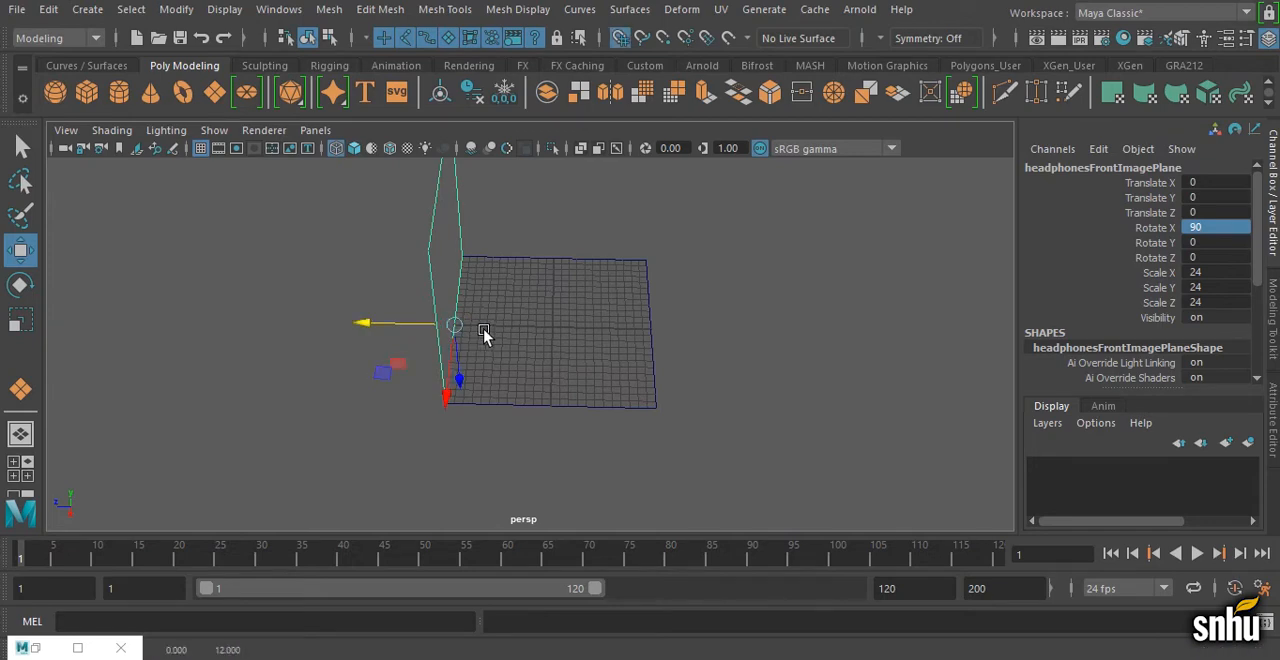
pyautogui.moveTo(484, 334); pyautogui.dragTo(554, 333, button='middle')
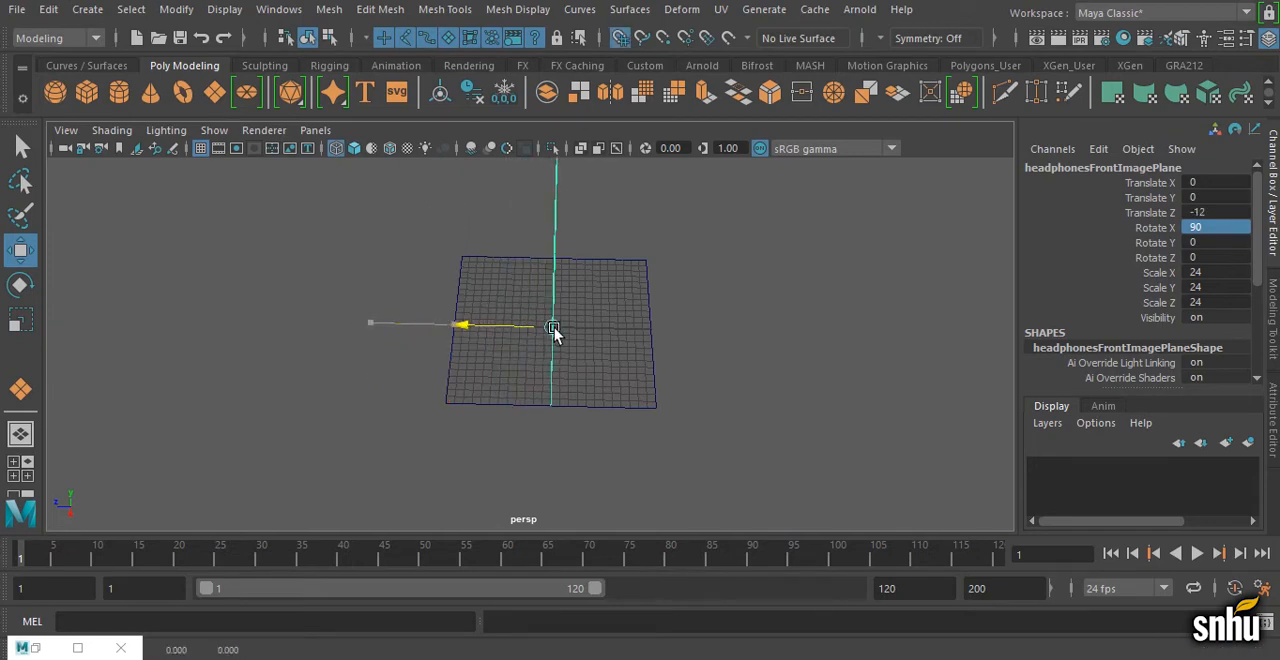
pyautogui.keyDown('alt'); pyautogui.moveTo(503, 389); pyautogui.dragTo(722, 357); pyautogui.keyUp('alt')
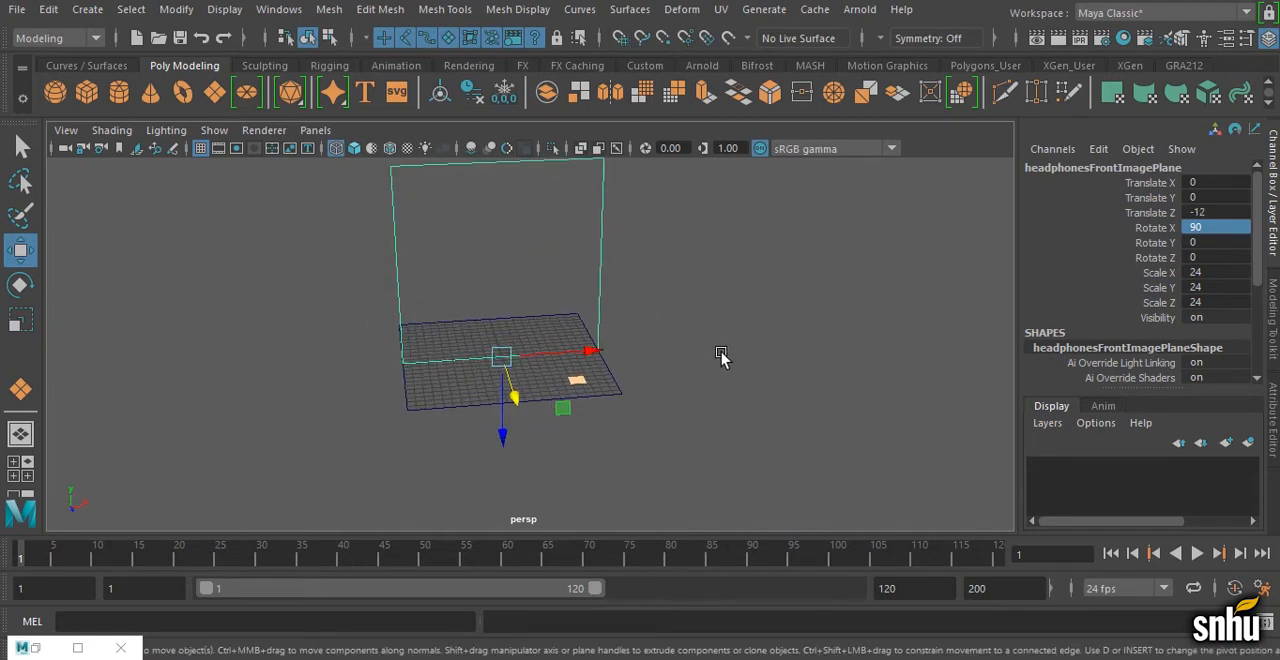
pyautogui.press('5')
# Step: Examine the upright front image plane in the front view and the four-view layout, and return to the perspective view
pyautogui.press('space')
pyautogui.press('space')
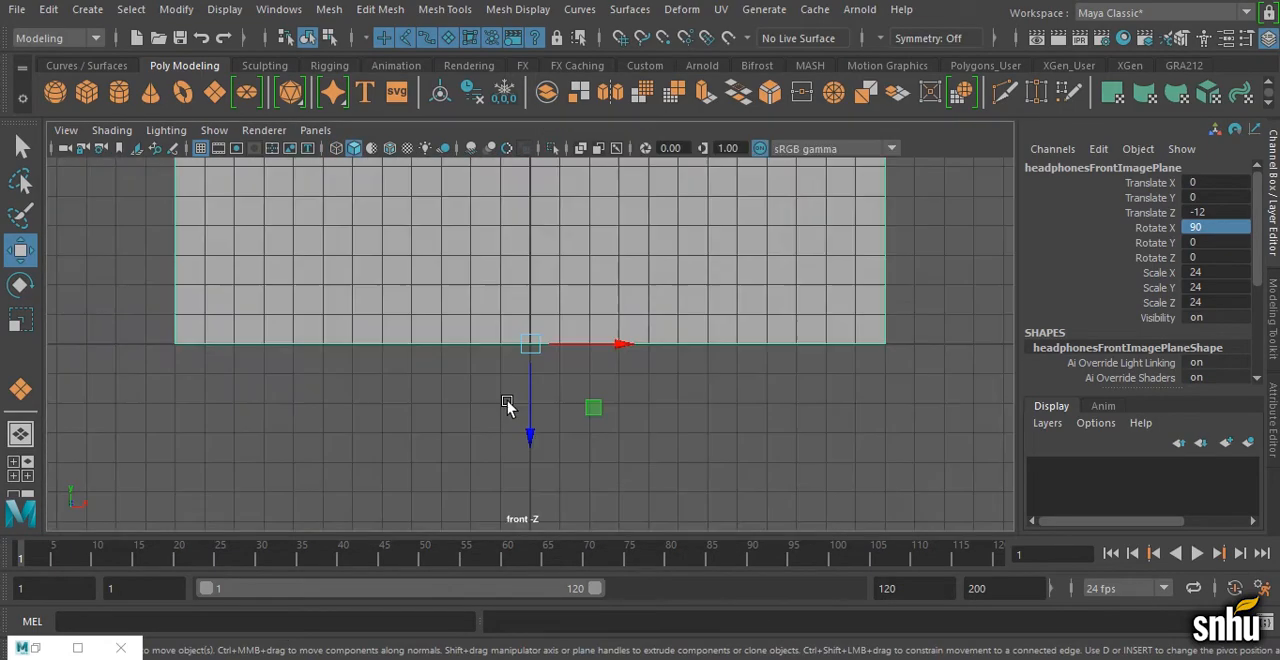
pyautogui.keyDown('alt'); pyautogui.moveTo(560, 397); pyautogui.dragTo(361, 326, button='right'); pyautogui.keyUp('alt')
pyautogui.keyDown('alt'); pyautogui.moveTo(361, 326); pyautogui.dragTo(421, 509, button='middle'); pyautogui.keyUp('alt')
pyautogui.keyDown('alt'); pyautogui.moveTo(658, 353); pyautogui.dragTo(580, 337, button='right'); pyautogui.keyUp('alt')
pyautogui.keyDown('alt'); pyautogui.moveTo(580, 337); pyautogui.dragTo(570, 370, button='middle'); pyautogui.keyUp('alt')
pyautogui.keyDown('alt'); pyautogui.moveTo(570, 370); pyautogui.dragTo(427, 360, button='right'); pyautogui.keyUp('alt')
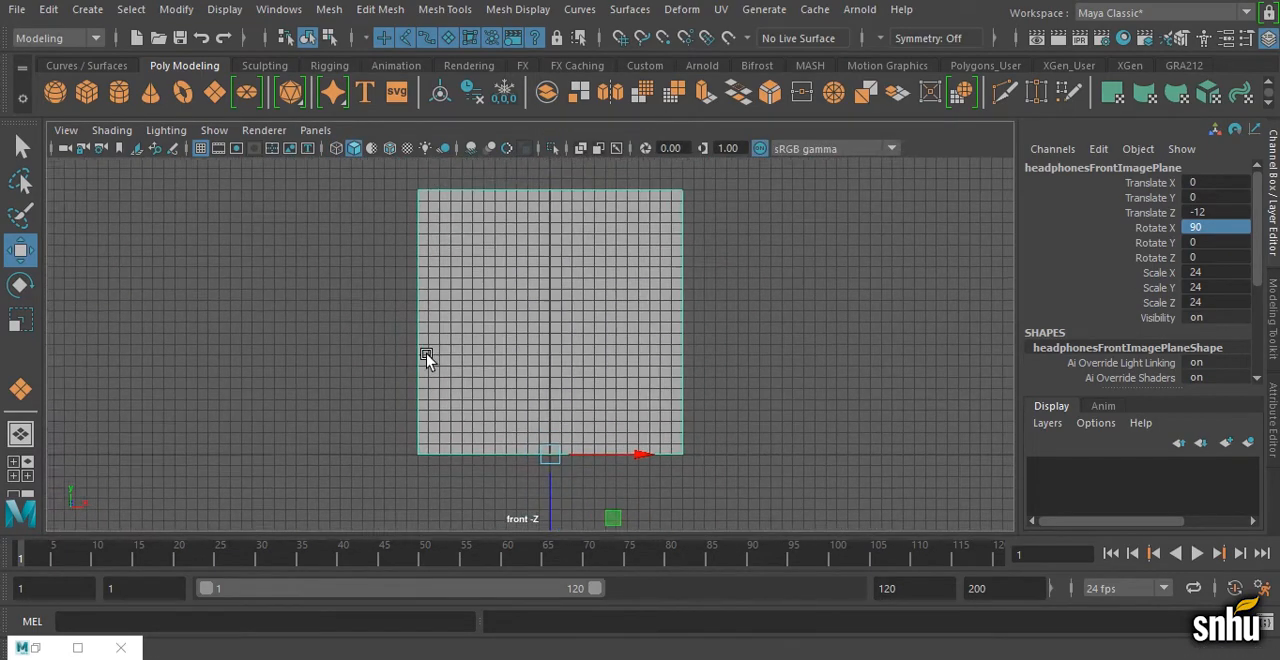
pyautogui.keyDown('alt'); pyautogui.moveTo(427, 360); pyautogui.dragTo(413, 397, button='middle'); pyautogui.keyUp('alt')
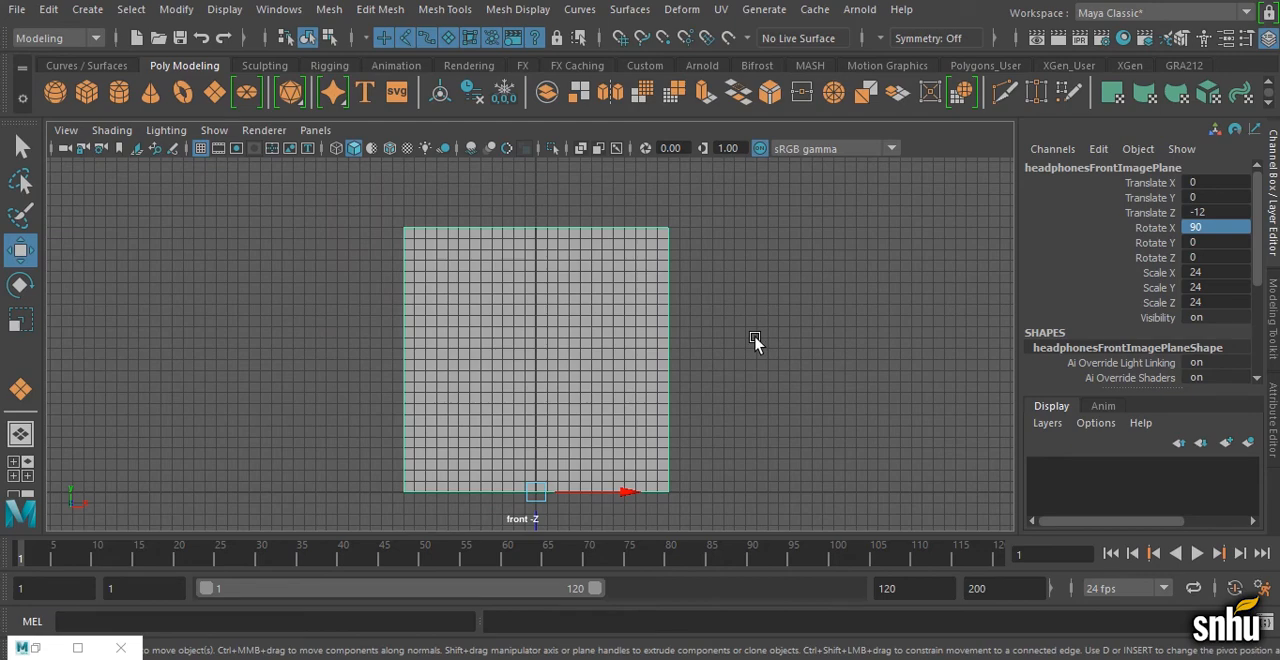
pyautogui.press('space')
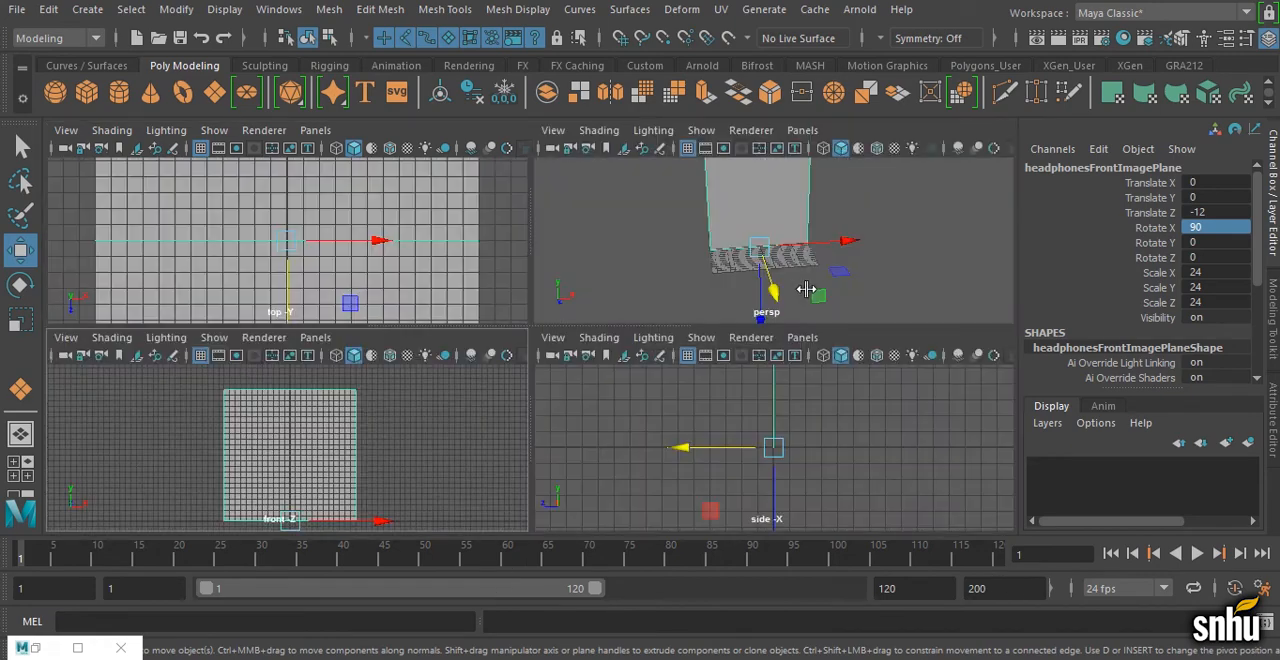
pyautogui.press('space')
pyautogui.keyDown('alt'); pyautogui.moveTo(712, 310); pyautogui.dragTo(706, 343); pyautogui.keyUp('alt')
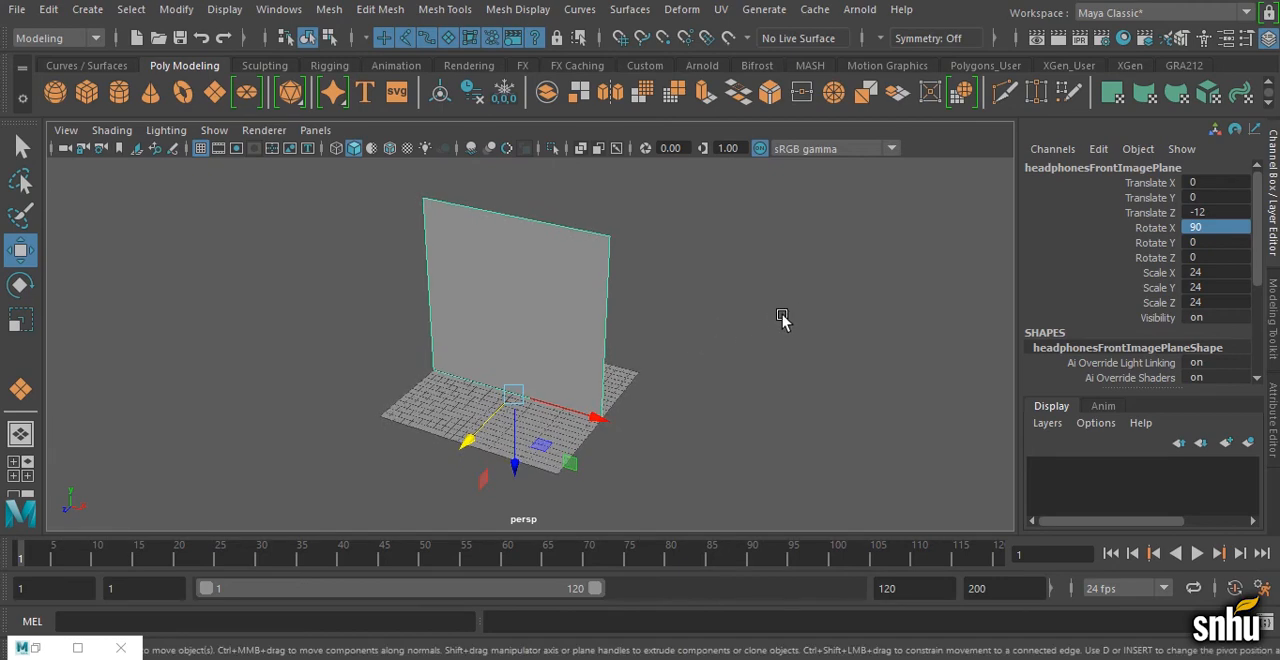
# Step: Duplicate the front image plane in place and rename the copy headphonesSideImagePlane
pyautogui.hotkey('ctrl', 'd')
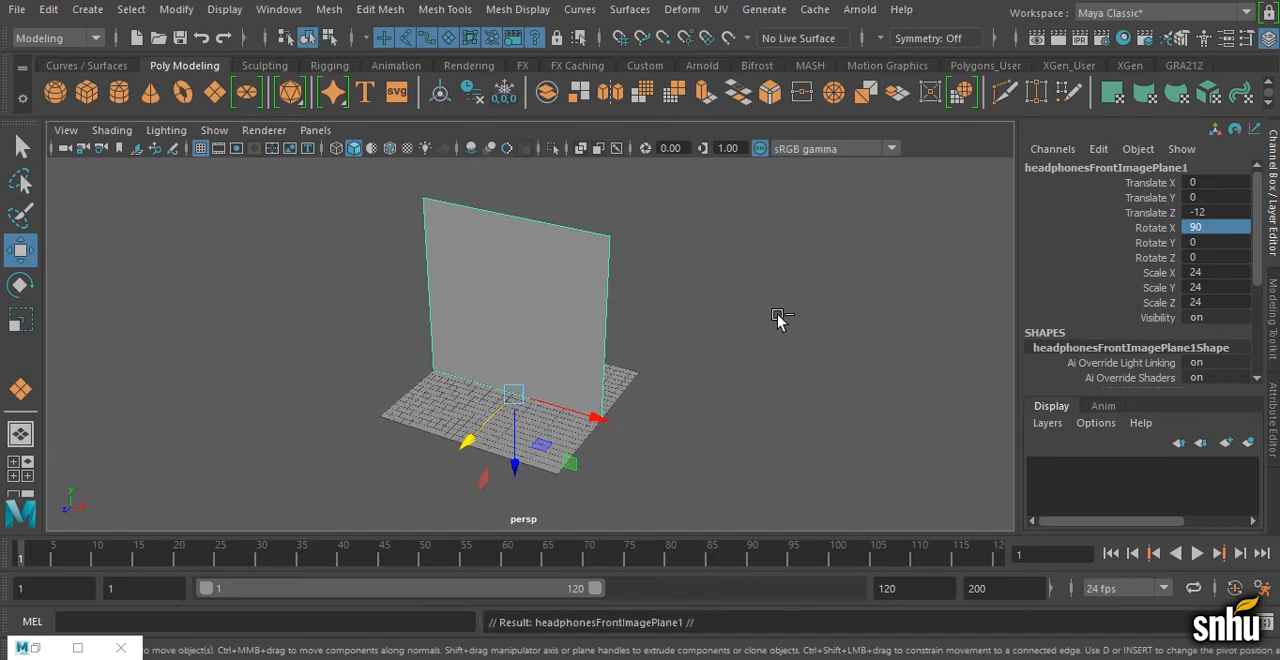
pyautogui.doubleClick(1108, 170)
pyautogui.moveTo(1088, 168); pyautogui.dragTo(1119, 168)
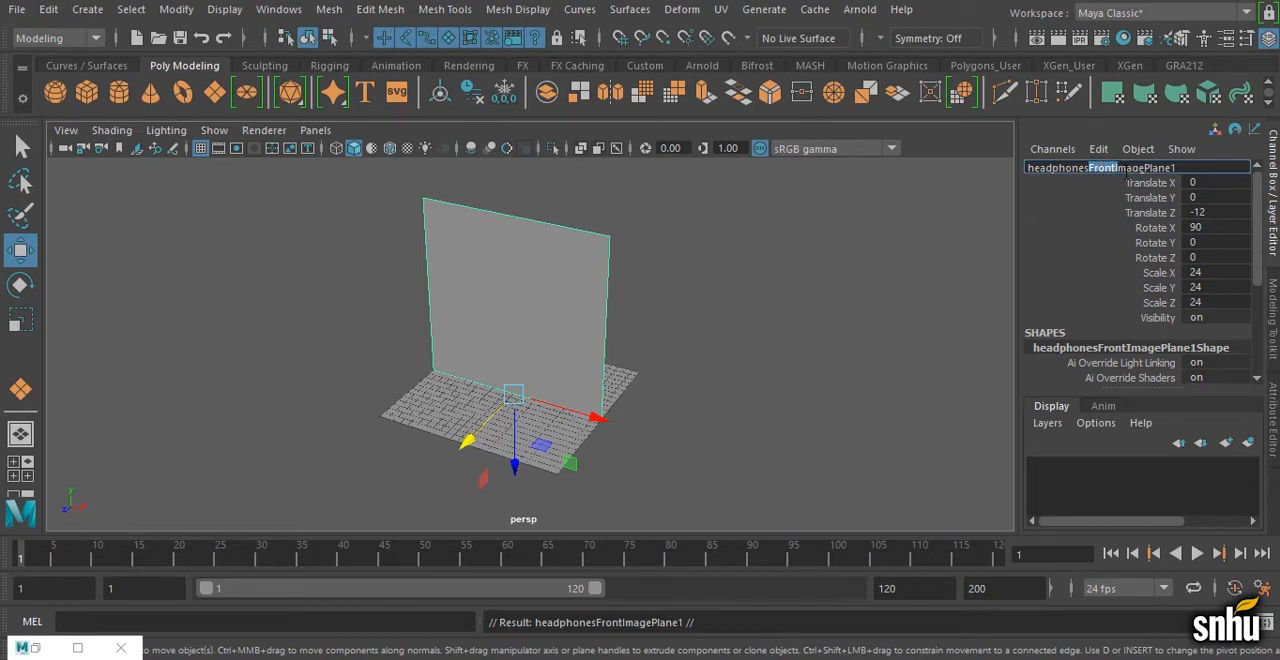
pyautogui.click(1116, 168)
pyautogui.moveTo(1088, 168); pyautogui.dragTo(1118, 168)
pyautogui.press('BackSpace')
pyautogui.write('Side')
pyautogui.press('End')
pyautogui.press('BackSpace')
pyautogui.press('Return')
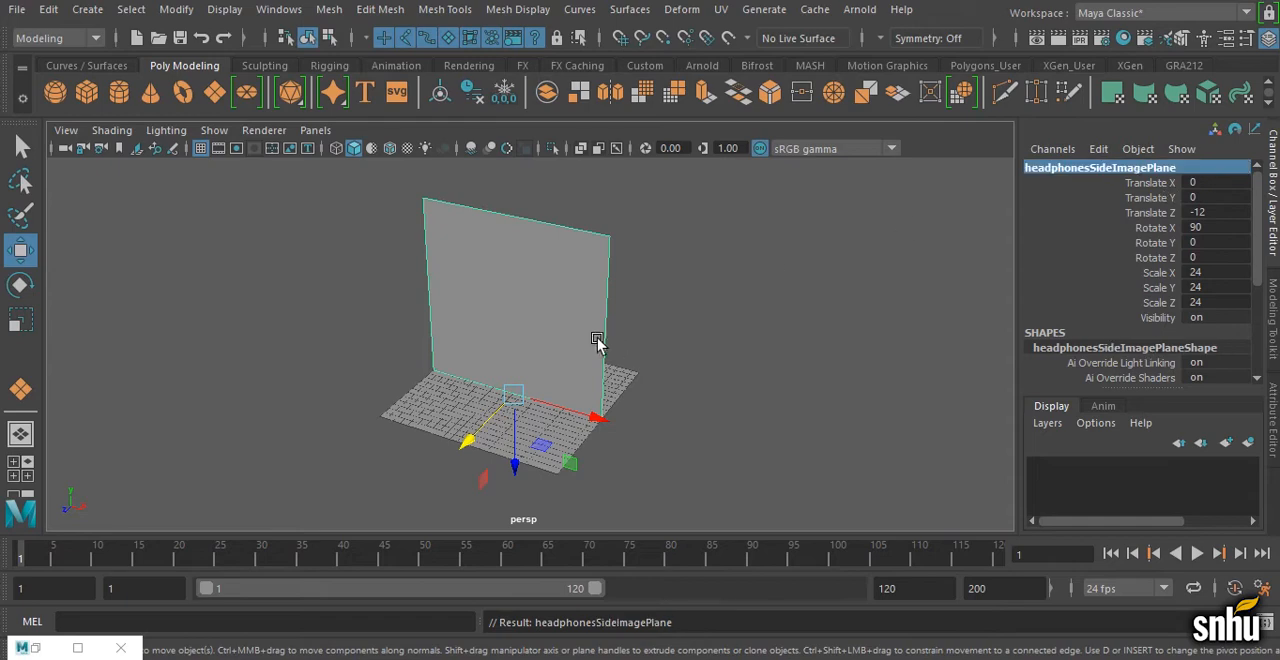
# Step: Rotate the side image plane perpendicular to the front image plane, setting Rotate Y to 90
pyautogui.keyDown('alt'); pyautogui.moveTo(597, 342); pyautogui.dragTo(615, 343); pyautogui.keyUp('alt')
pyautogui.press('e')
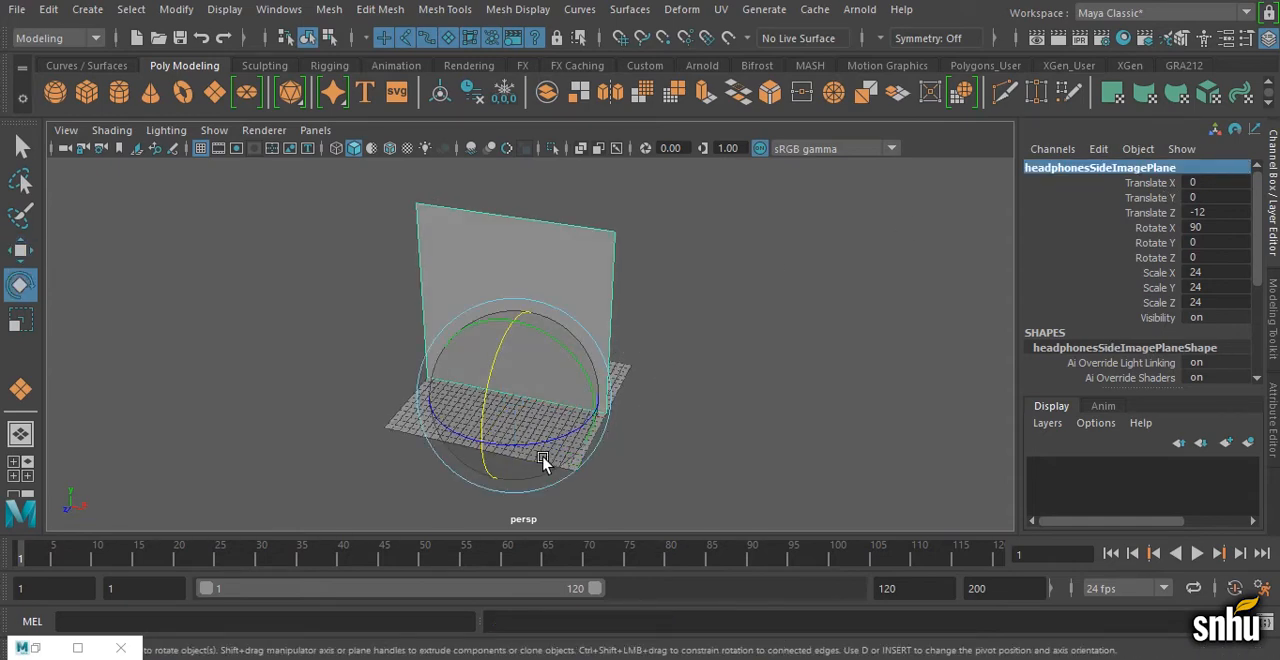
pyautogui.press('space')
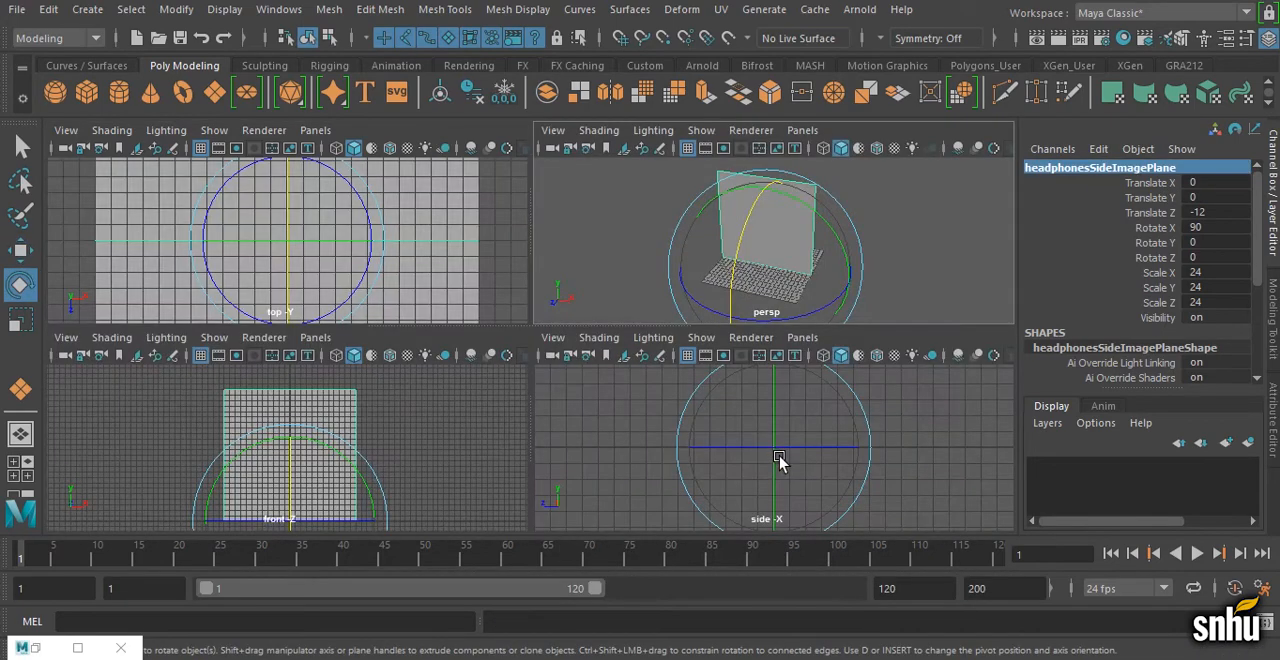
pyautogui.moveTo(777, 451); pyautogui.dragTo(850, 451)
pyautogui.doubleClick(1220, 242)
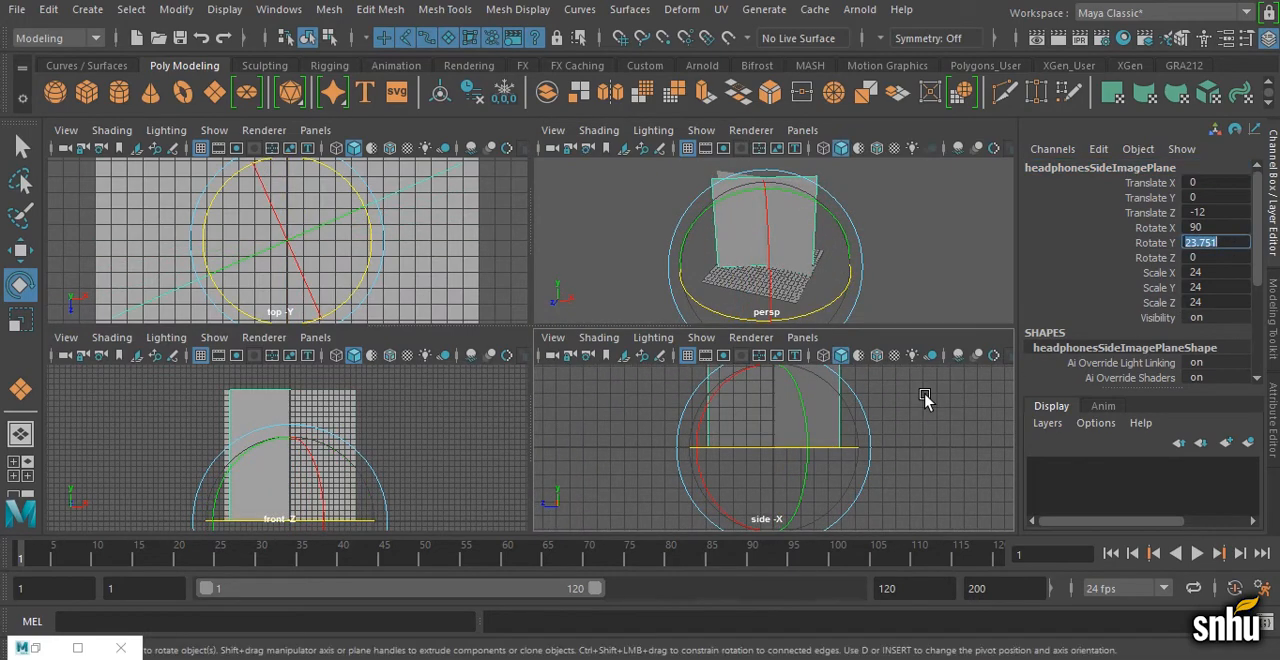
pyautogui.write('90')
pyautogui.press('Return')
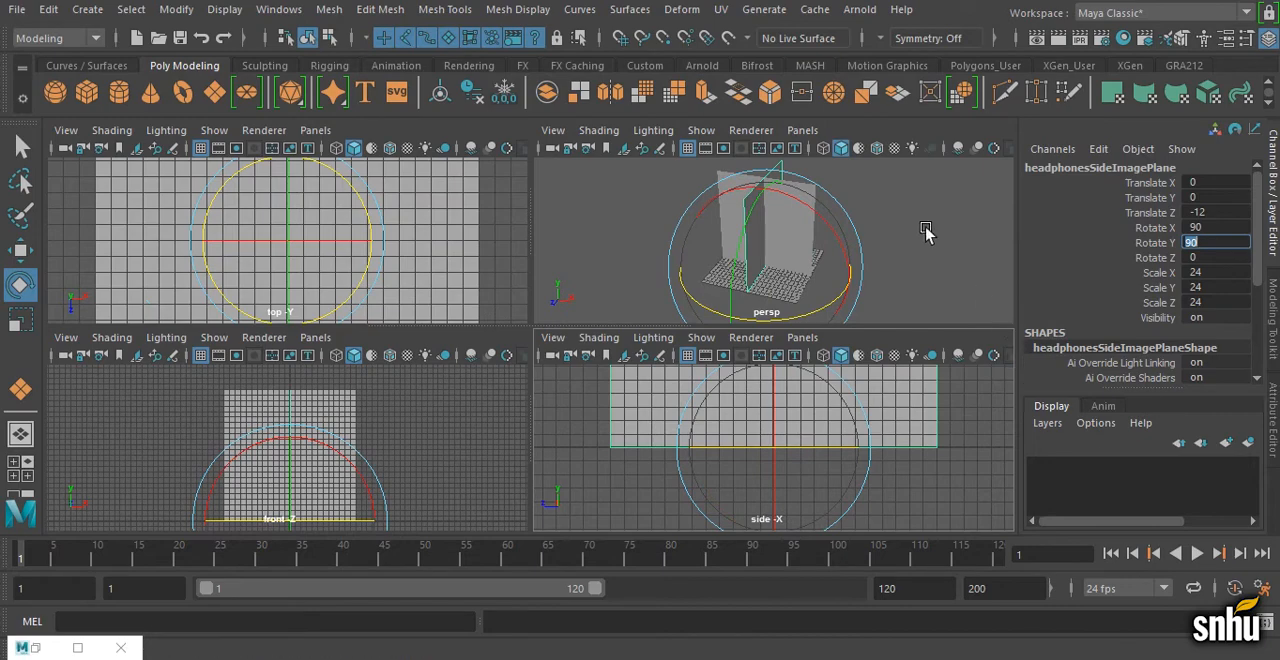
# Step: Check the image planes in the perspective view by selecting the top, front and side planes in turn
pyautogui.keyDown('alt'); pyautogui.moveTo(929, 234); pyautogui.dragTo(766, 251); pyautogui.keyUp('alt')
pyautogui.press('space')
pyautogui.press('q')
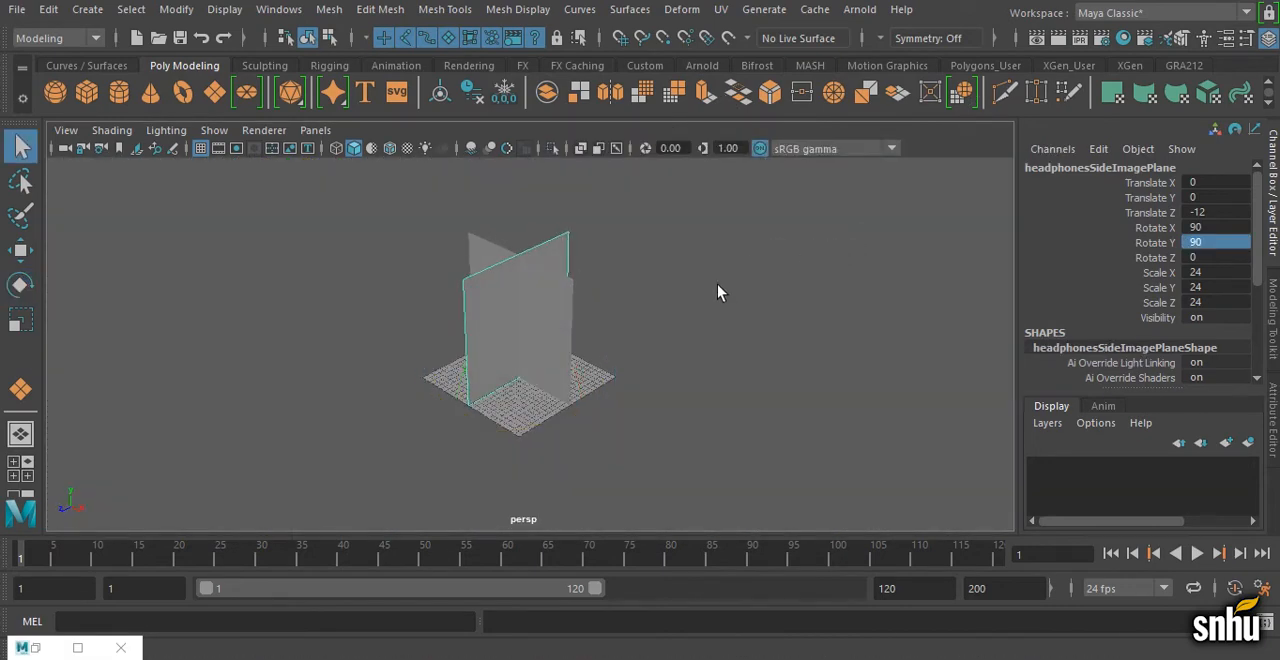
pyautogui.keyDown('alt'); pyautogui.moveTo(717, 289); pyautogui.dragTo(766, 291, button='right'); pyautogui.keyUp('alt')
pyautogui.keyDown('alt'); pyautogui.moveTo(766, 292); pyautogui.dragTo(537, 450); pyautogui.keyUp('alt')
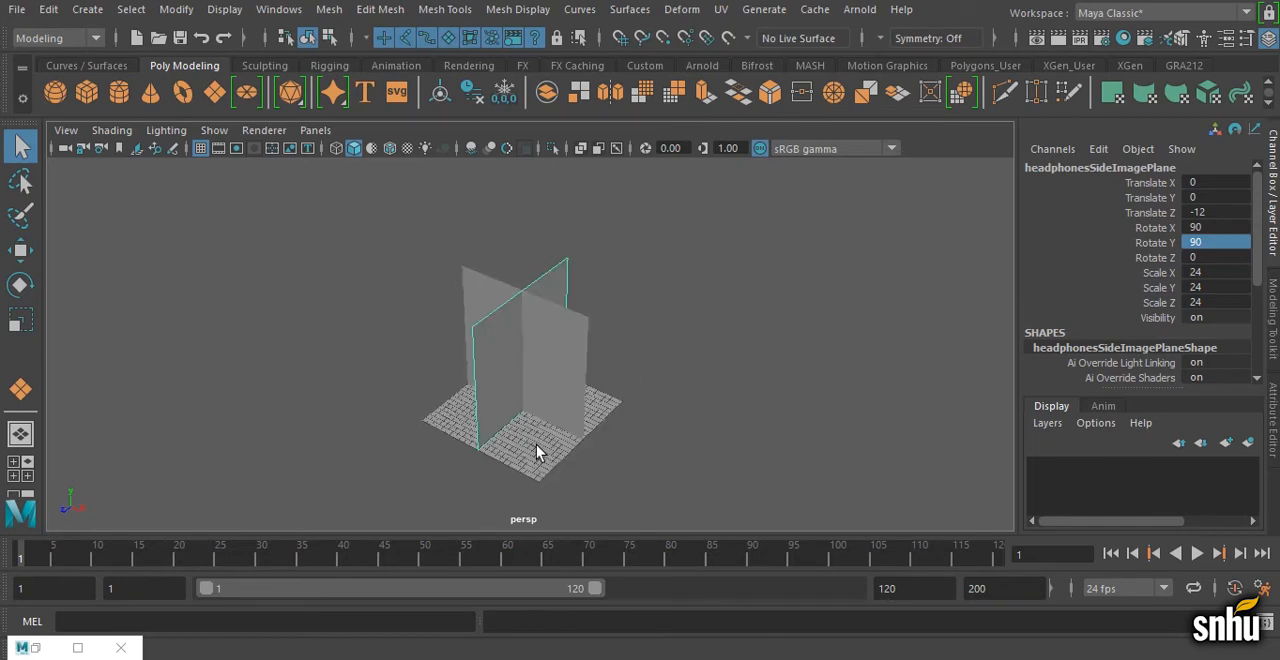
pyautogui.click(537, 450)
pyautogui.click(549, 391)
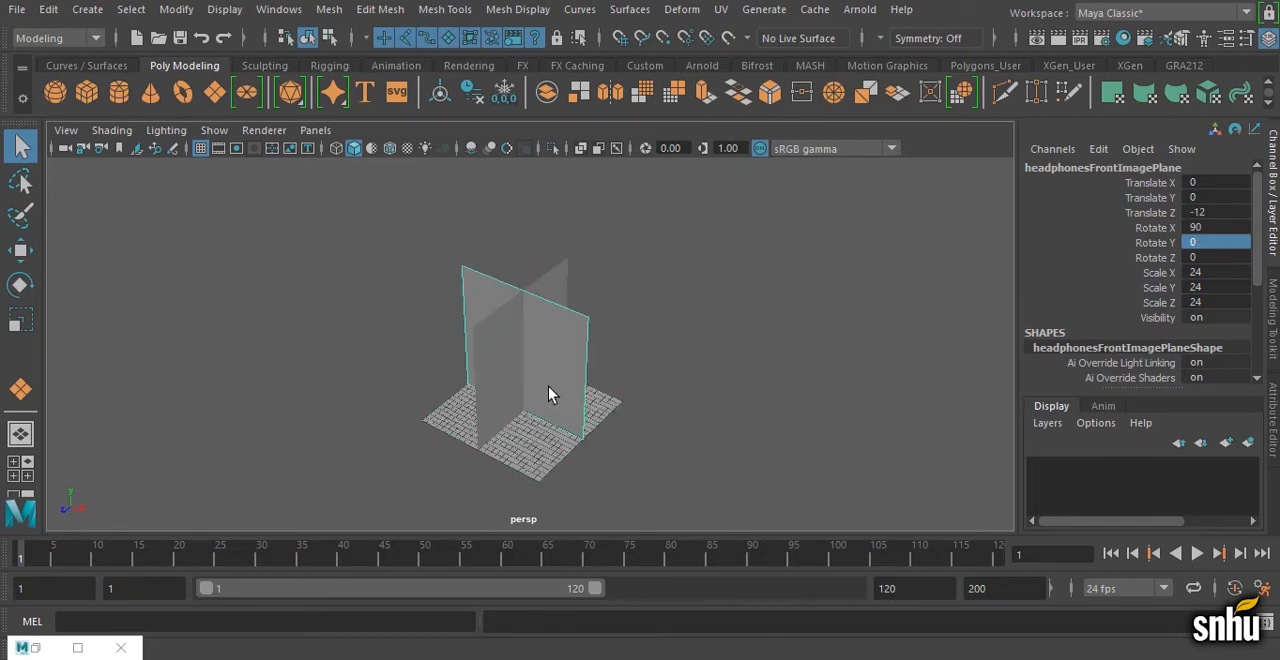
pyautogui.click(508, 382)
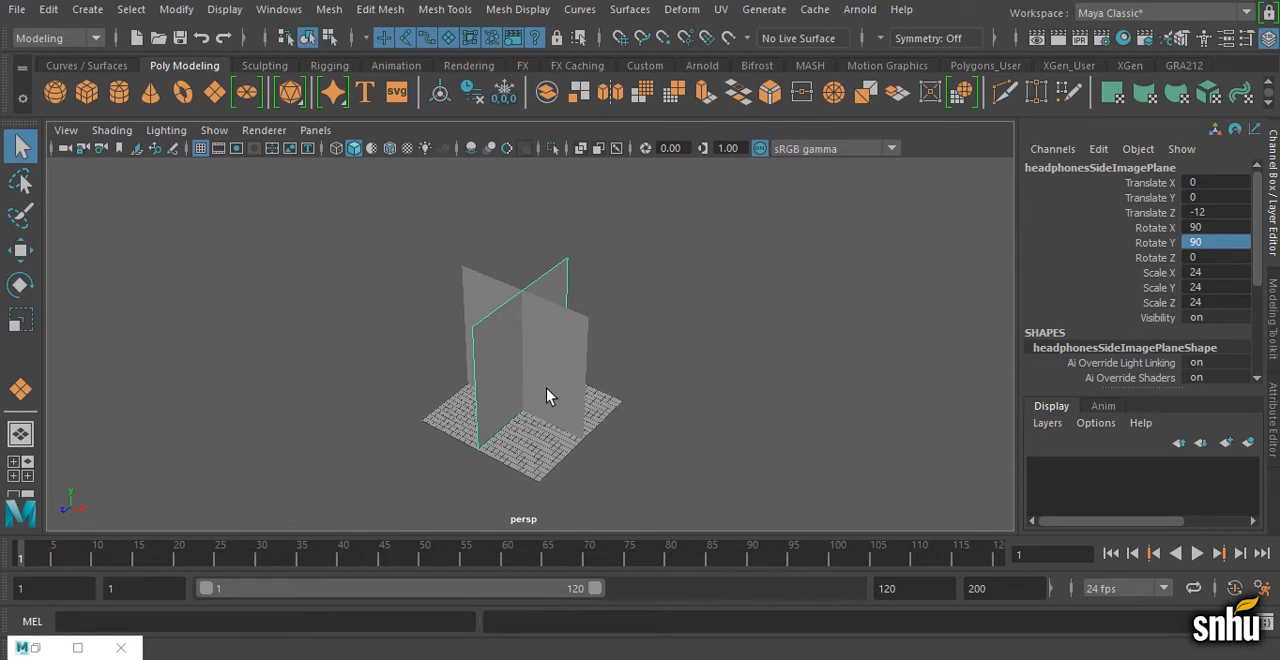
# Step: Save the scene under the name headphonesImagePlanes in the project's scenes folder
pyautogui.click(17, 14)
pyautogui.click(45, 63)
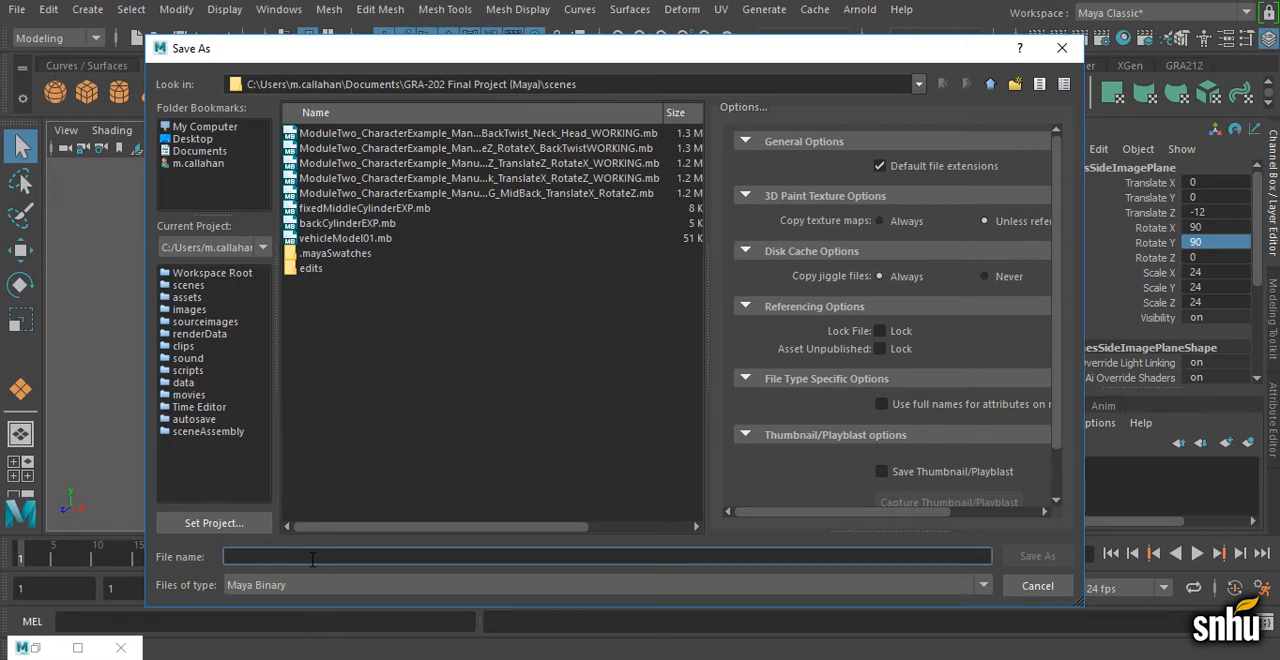
pyautogui.write('head')
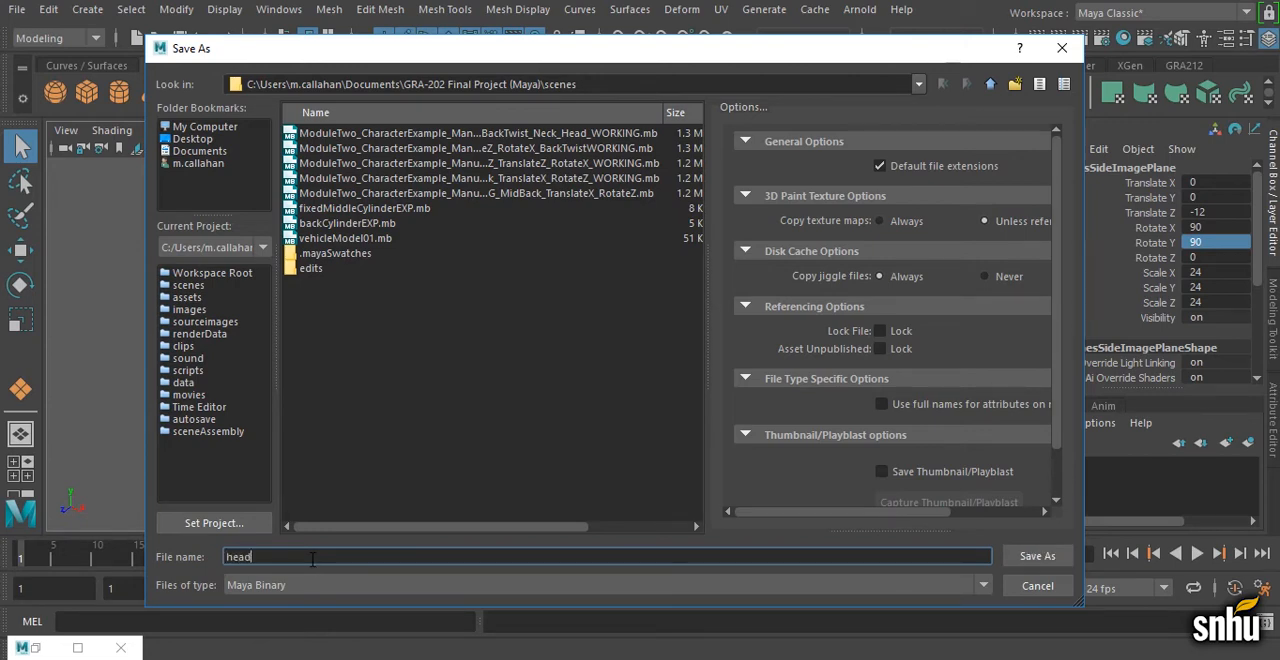
pyautogui.write('phonesImagePlanes')
pyautogui.press('Return')
pyautogui.press('Return')
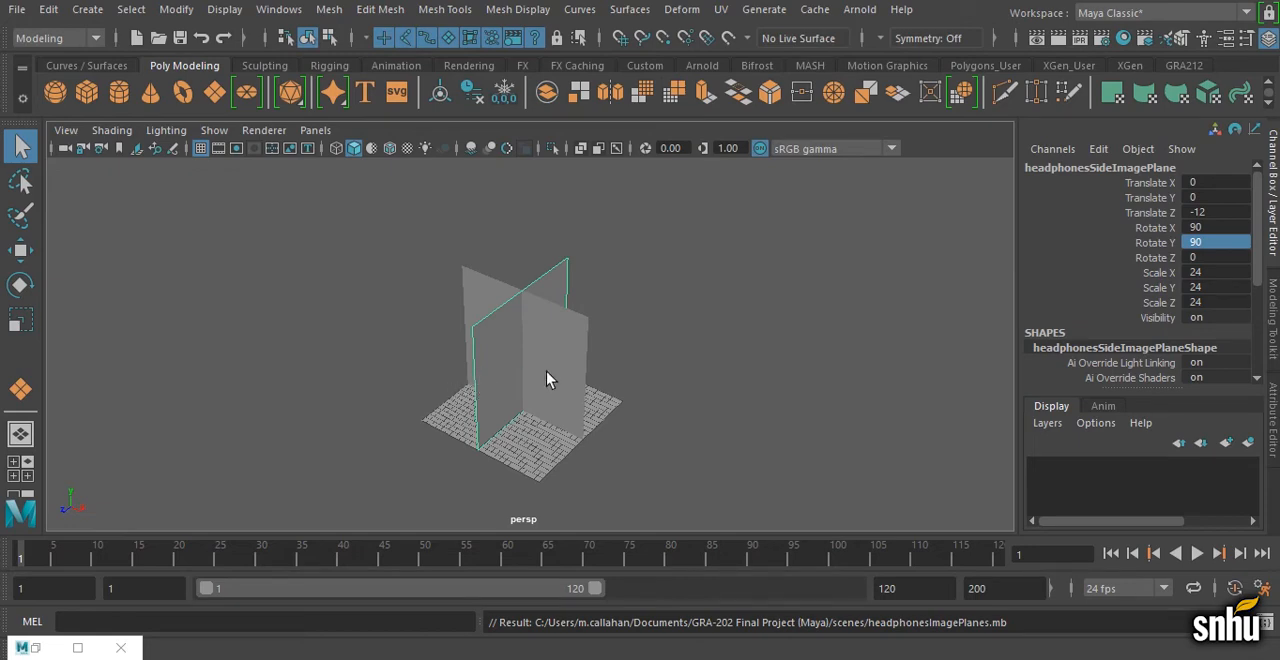
# Step: Assign a new Lambert material to the horizontal top image plane
pyautogui.keyDown('alt'); pyautogui.moveTo(508, 419); pyautogui.dragTo(578, 372); pyautogui.keyUp('alt')
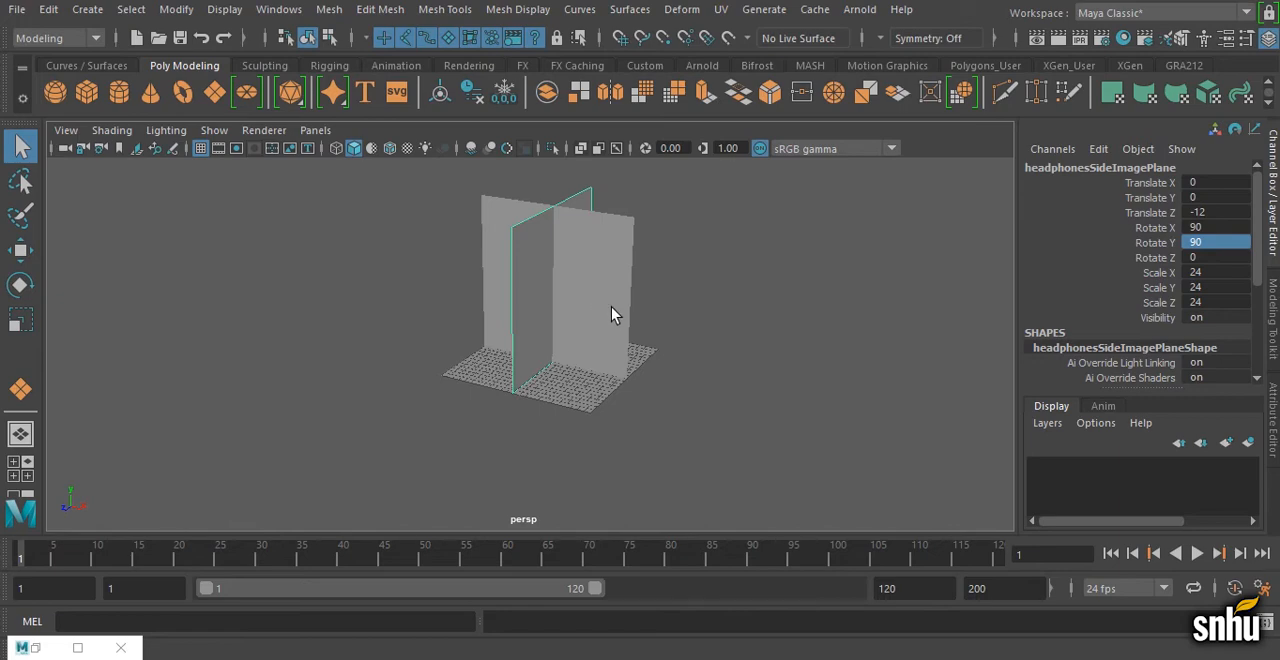
pyautogui.keyDown('alt'); pyautogui.moveTo(592, 318); pyautogui.dragTo(543, 334, button='middle'); pyautogui.keyUp('alt')
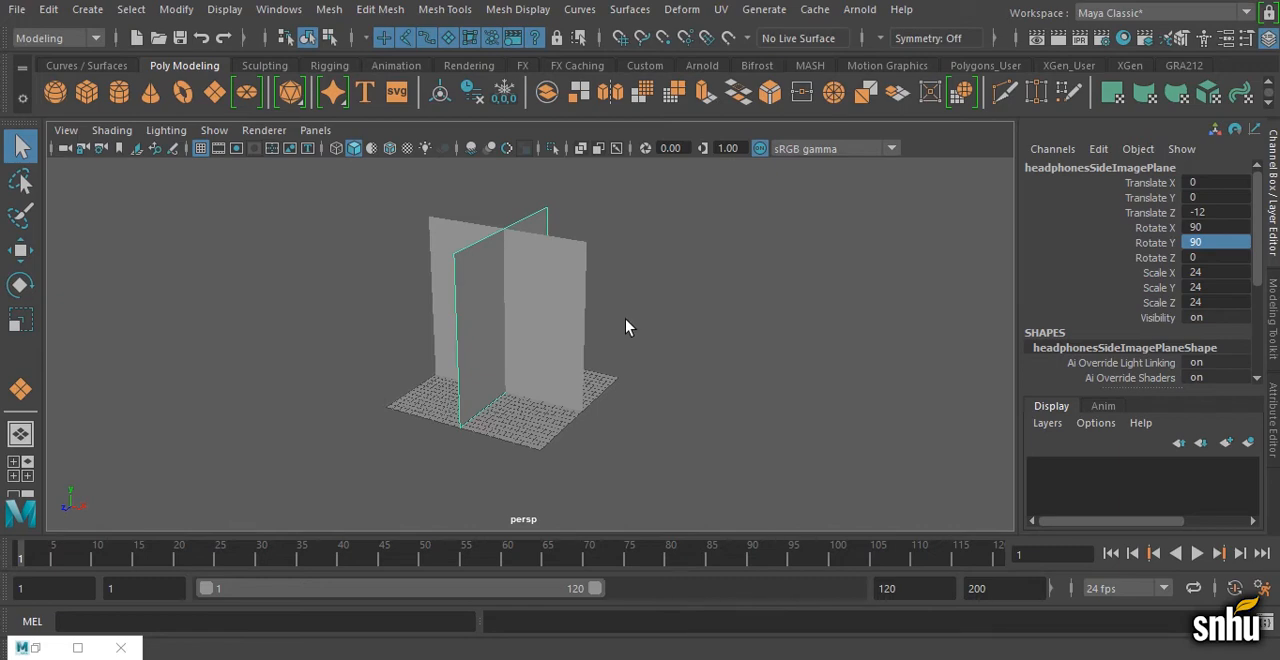
pyautogui.keyDown('alt'); pyautogui.moveTo(616, 341); pyautogui.dragTo(584, 399); pyautogui.keyUp('alt')
pyautogui.keyDown('alt'); pyautogui.moveTo(584, 399); pyautogui.dragTo(552, 376, button='middle'); pyautogui.keyUp('alt')
pyautogui.scroll(1, 572, 322)
pyautogui.click(536, 360)
pyautogui.keyDown('alt'); pyautogui.moveTo(552, 376); pyautogui.dragTo(594, 383, button='right'); pyautogui.keyUp('alt')
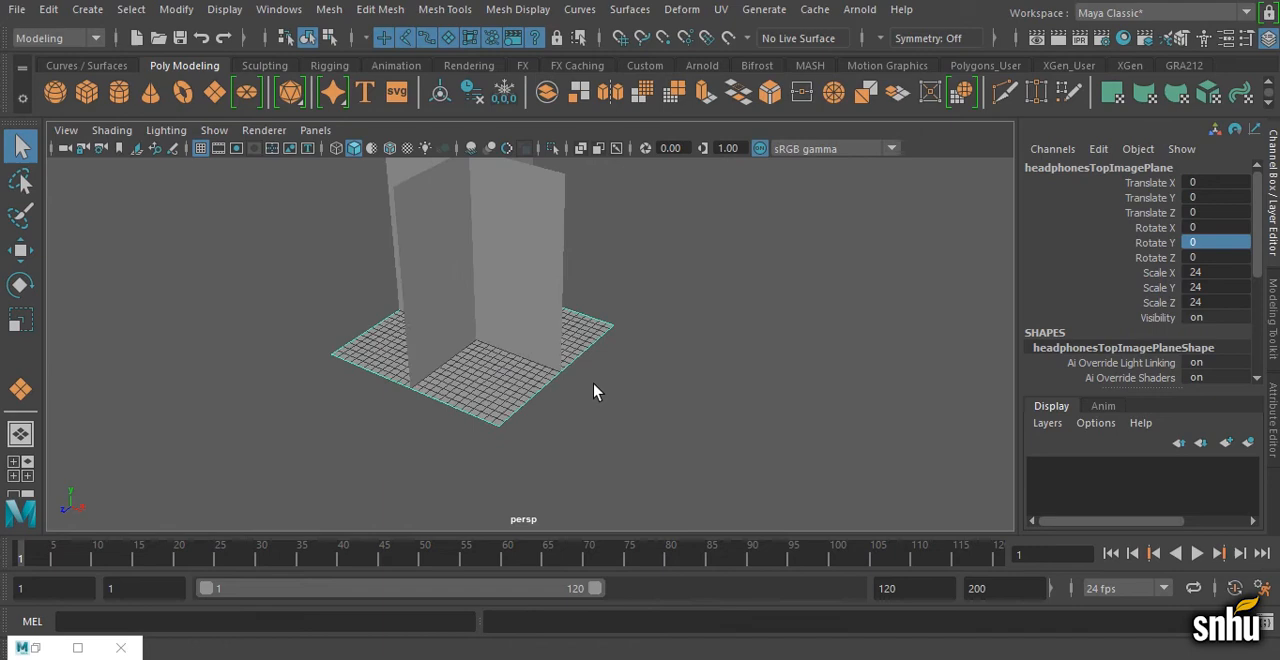
pyautogui.rightClick(497, 397)
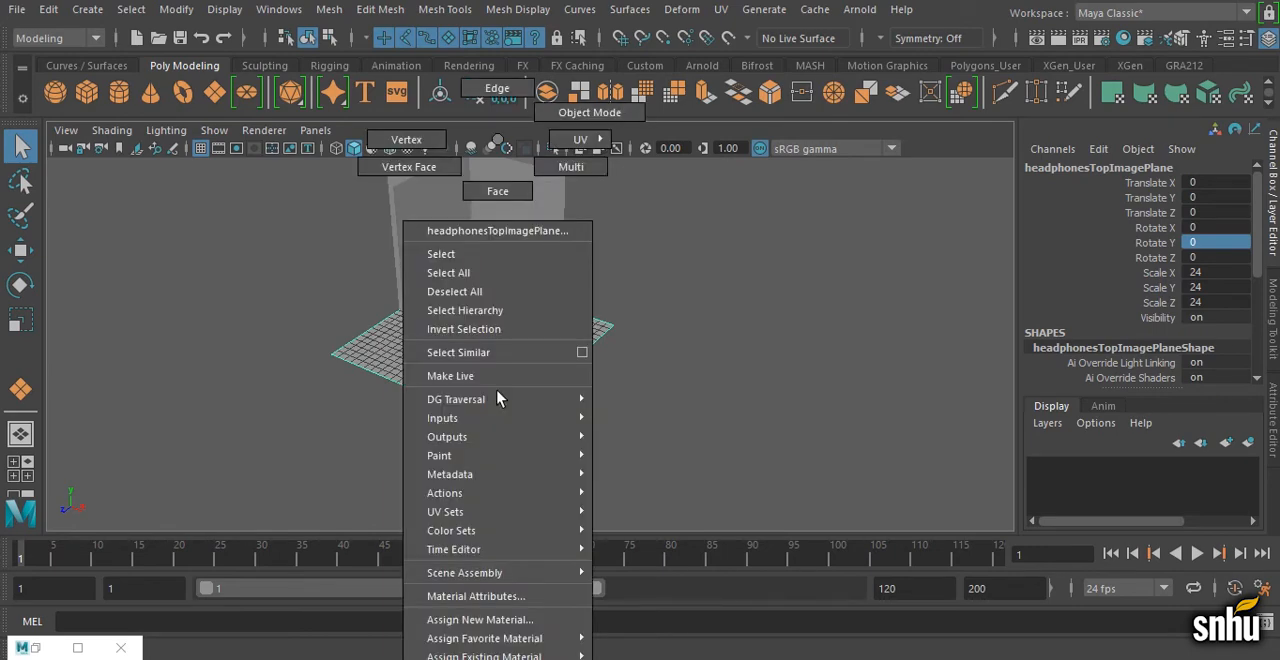
pyautogui.click(502, 620)
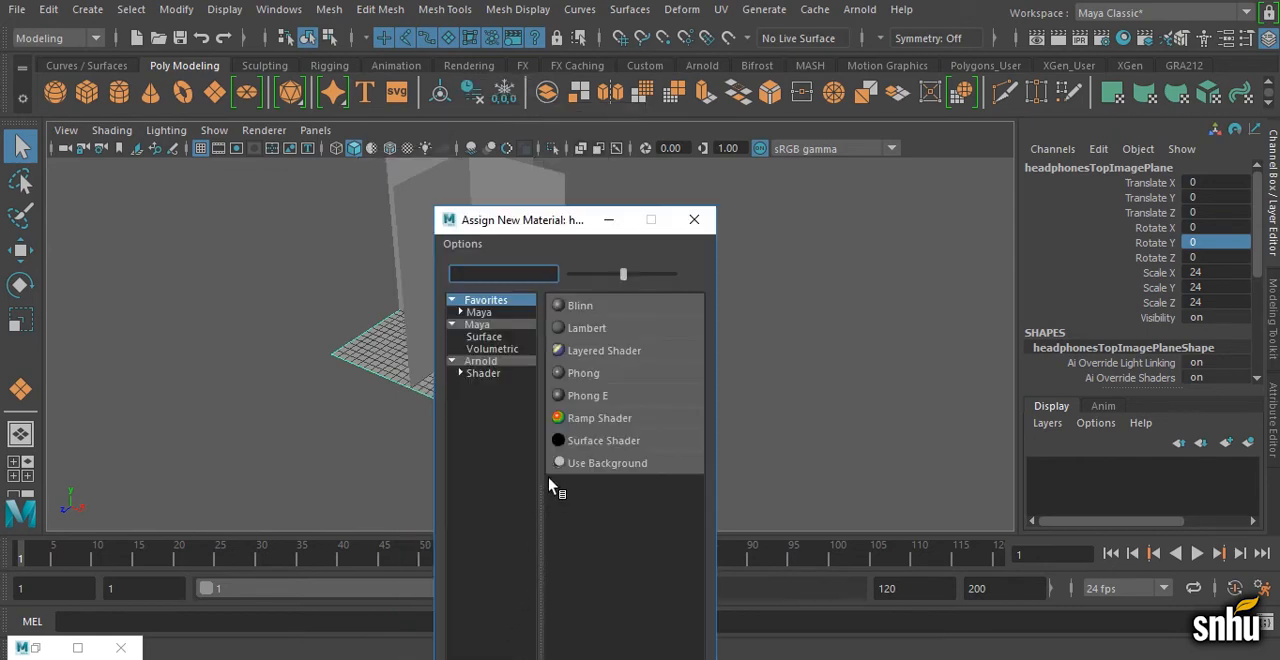
pyautogui.click(623, 326)
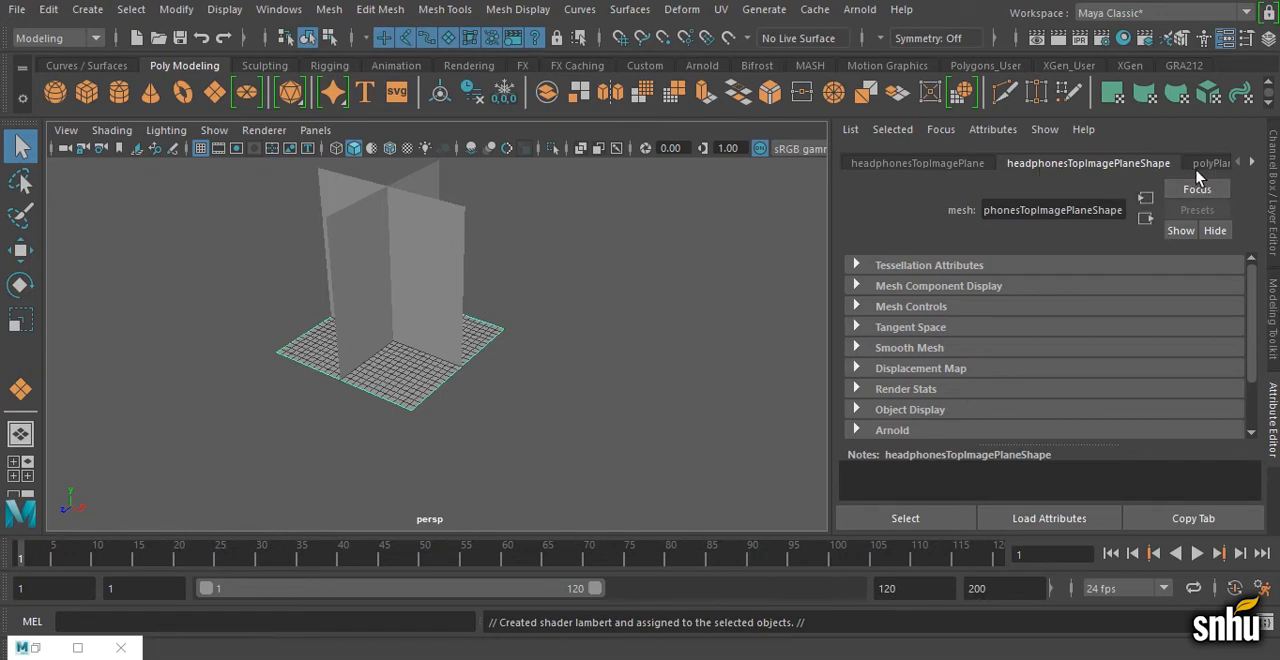
# Step: Connect a File texture to the new Lambert material's Color and load LineDrawing_topBand.jpg as its image
pyautogui.click(1251, 163)
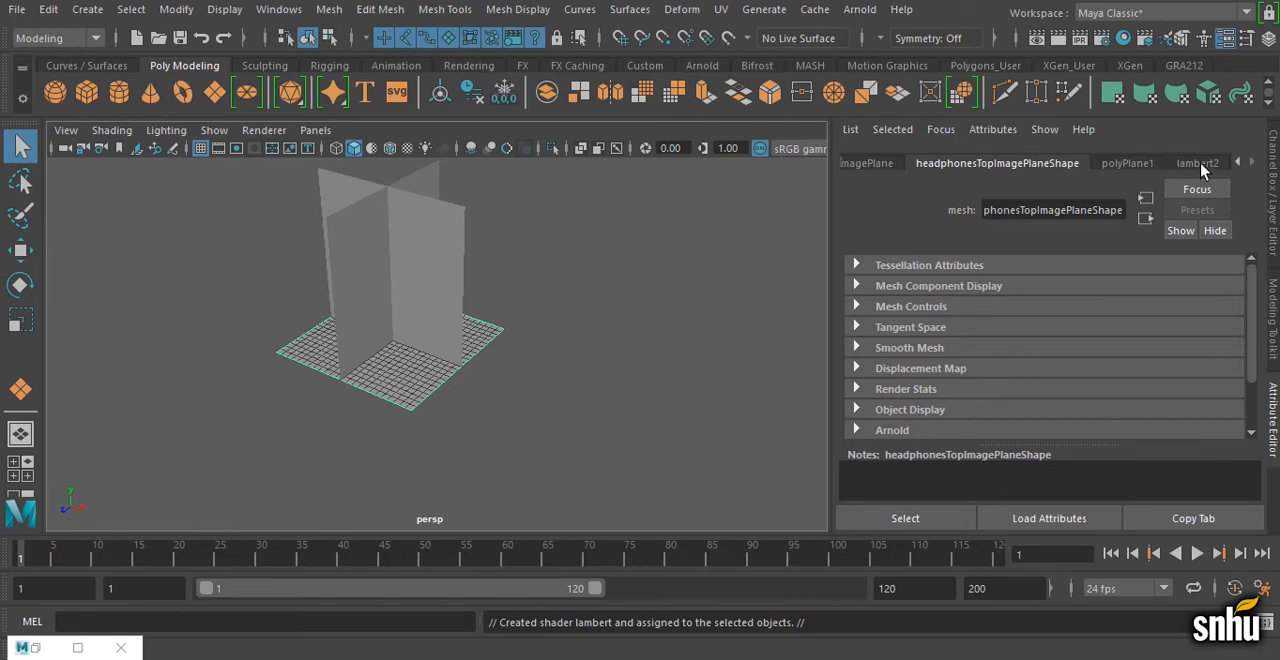
pyautogui.click(1200, 164)
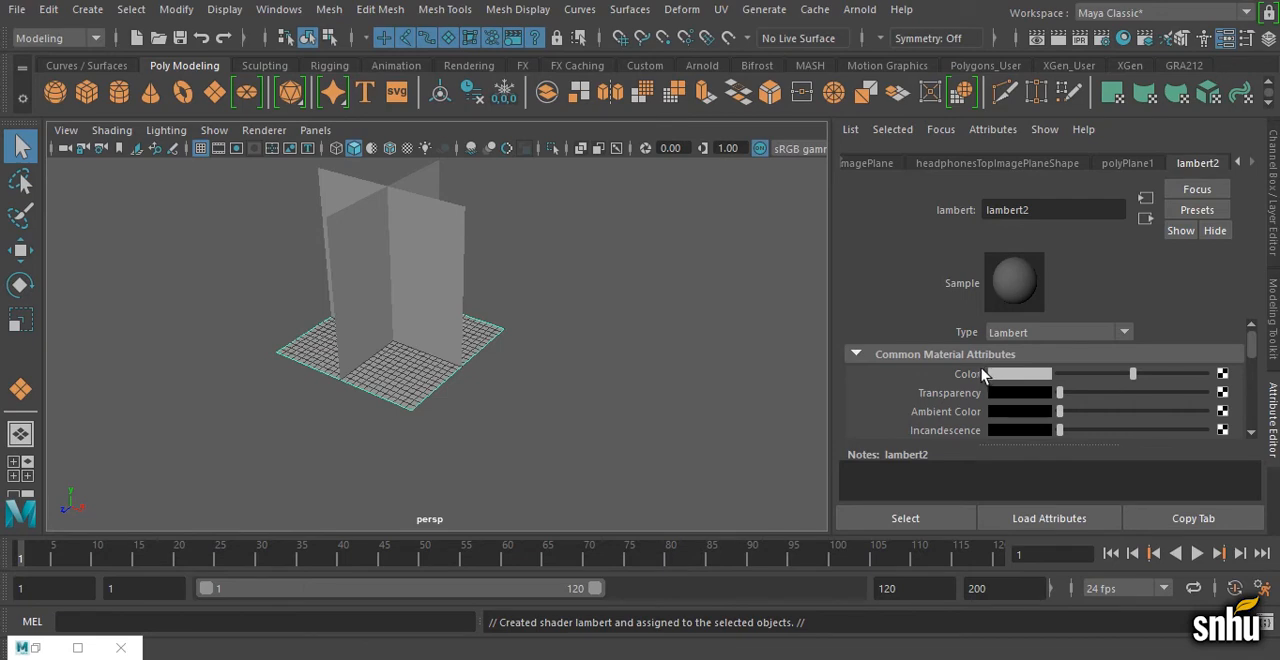
pyautogui.click(1221, 375)
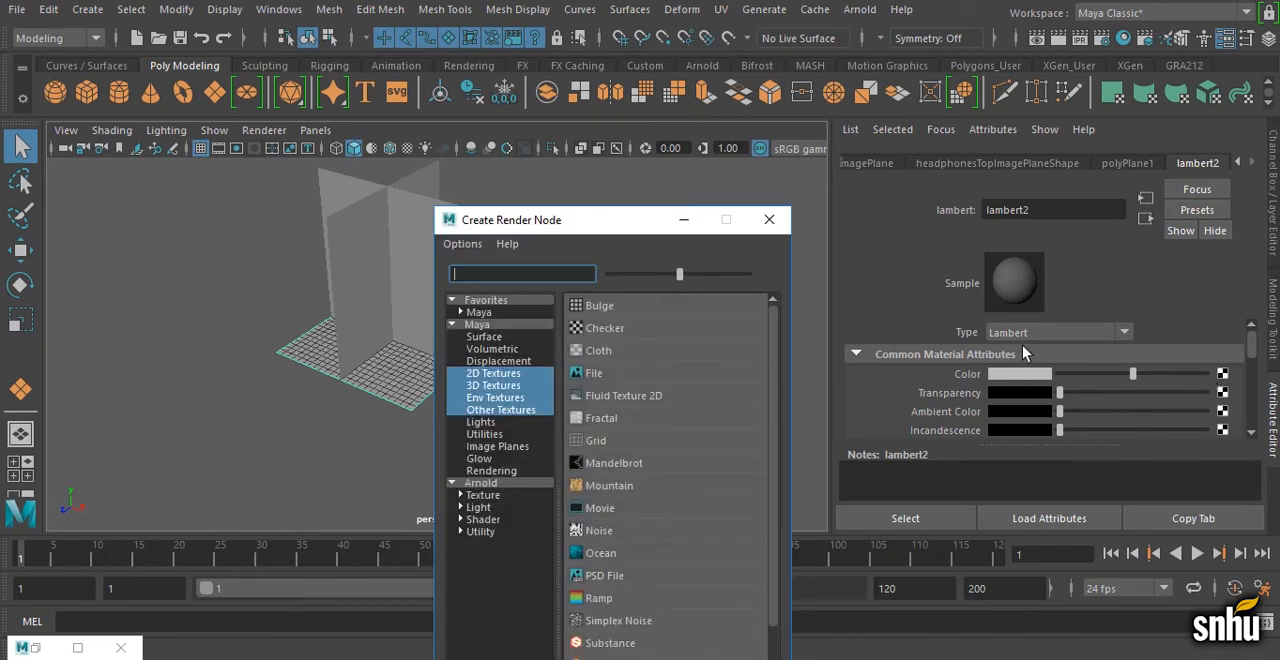
pyautogui.moveTo(620, 230); pyautogui.dragTo(637, 66)
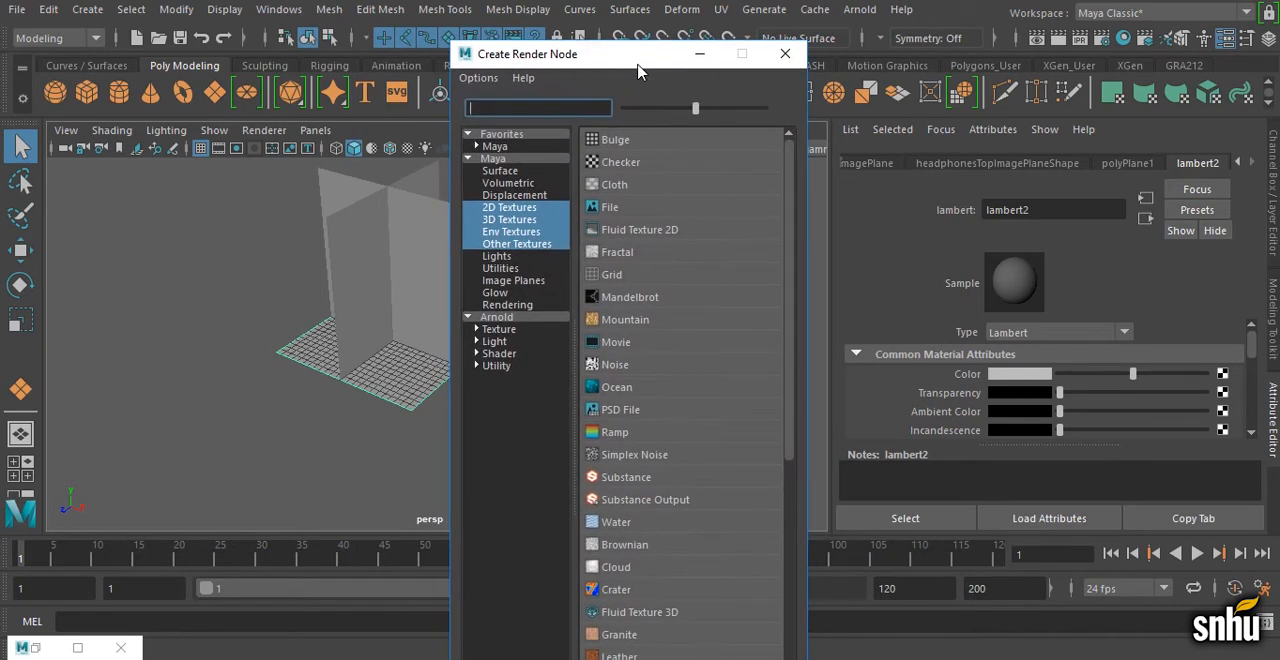
pyautogui.click(613, 206)
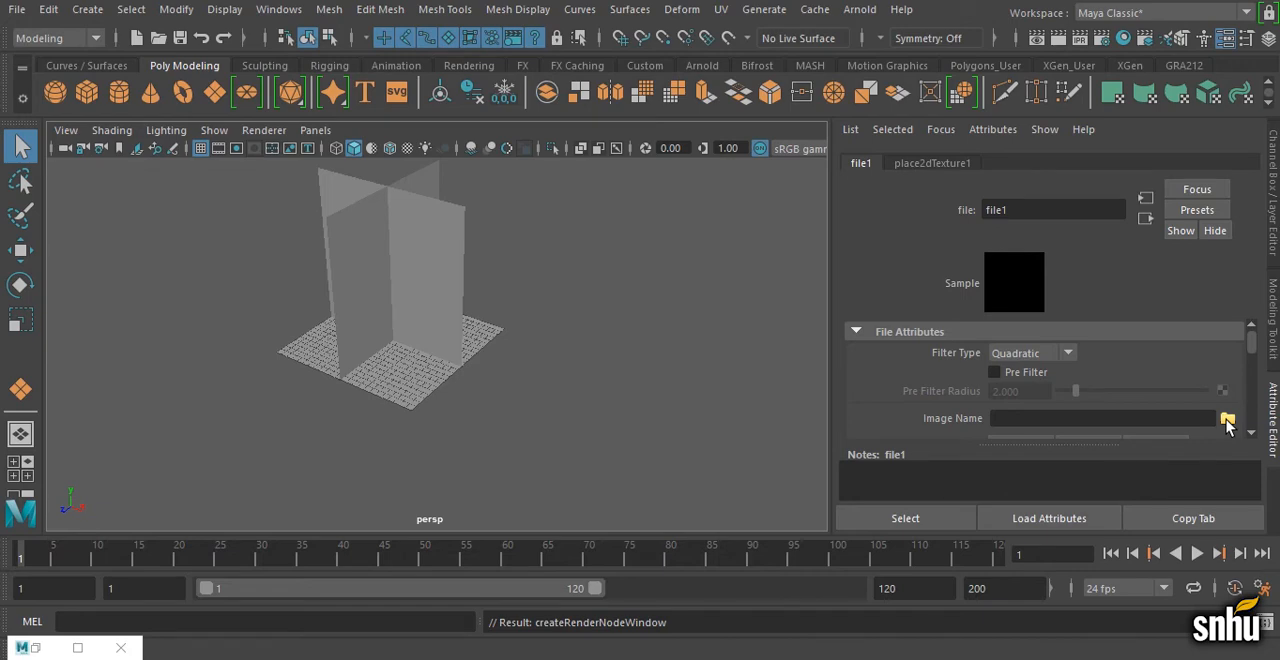
pyautogui.click(1228, 421)
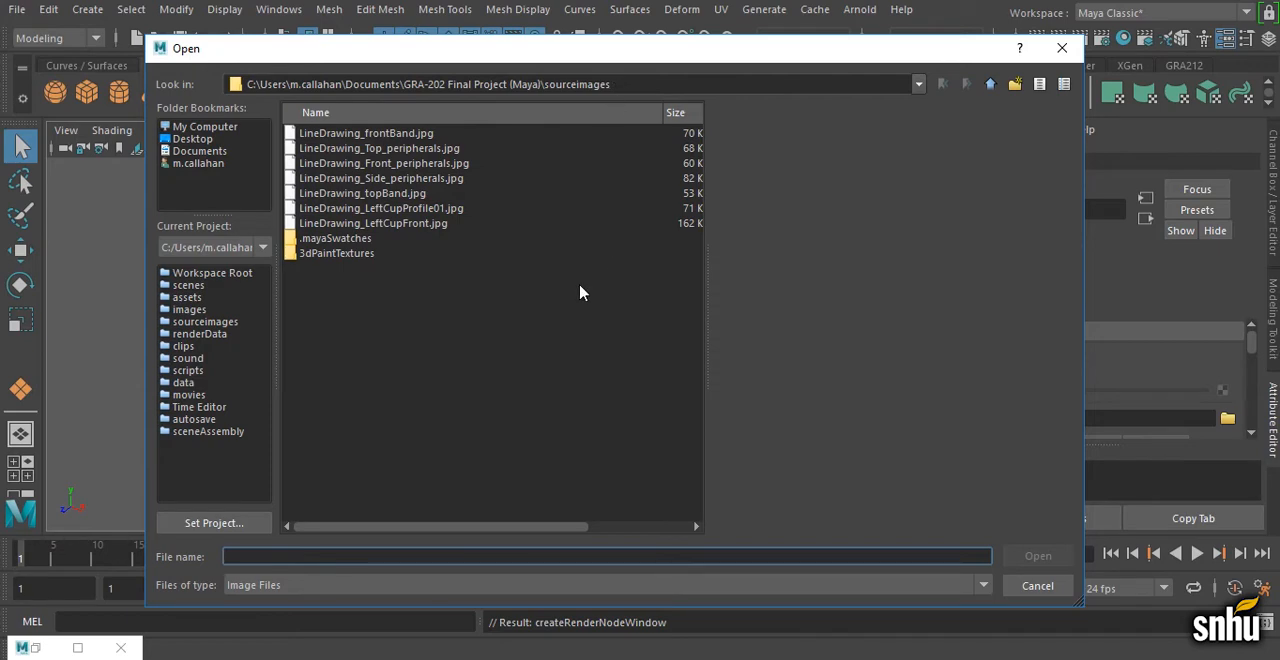
pyautogui.click(413, 194)
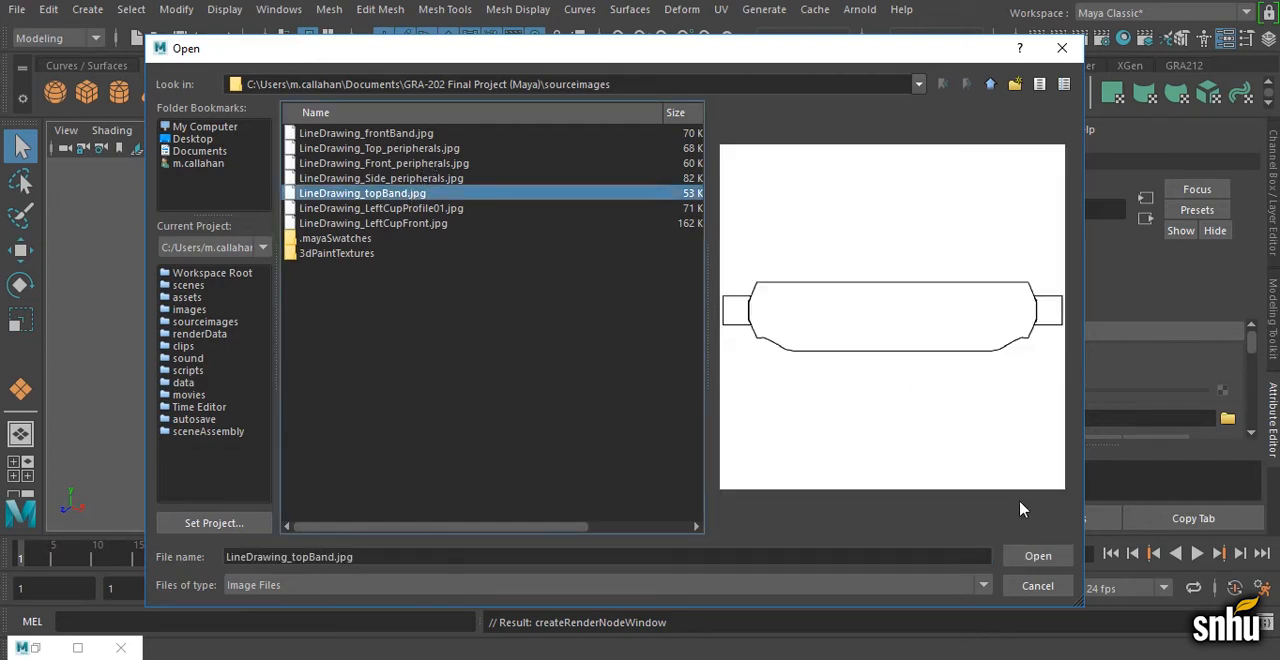
pyautogui.click(1038, 556)
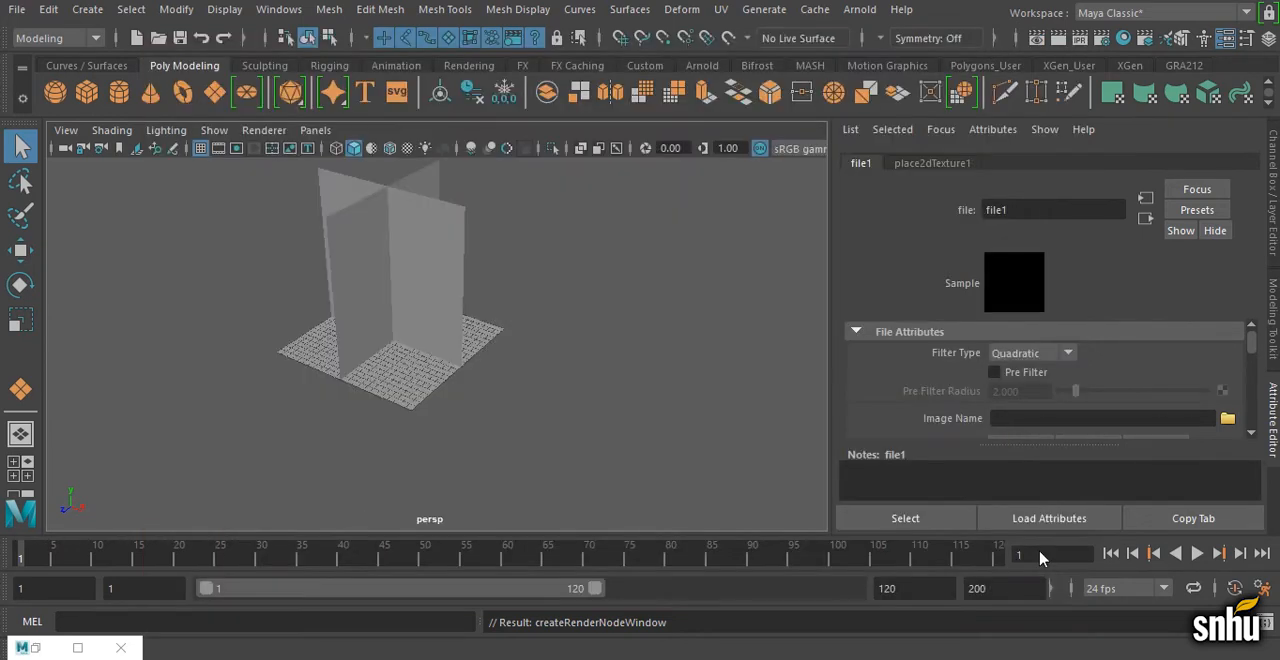
# Step: Compare wireframe, shaded and textured display in the perspective view, leaving the top plane's line drawing shown with textures on
pyautogui.keyDown('alt'); pyautogui.moveTo(414, 374); pyautogui.dragTo(500, 390); pyautogui.keyUp('alt')
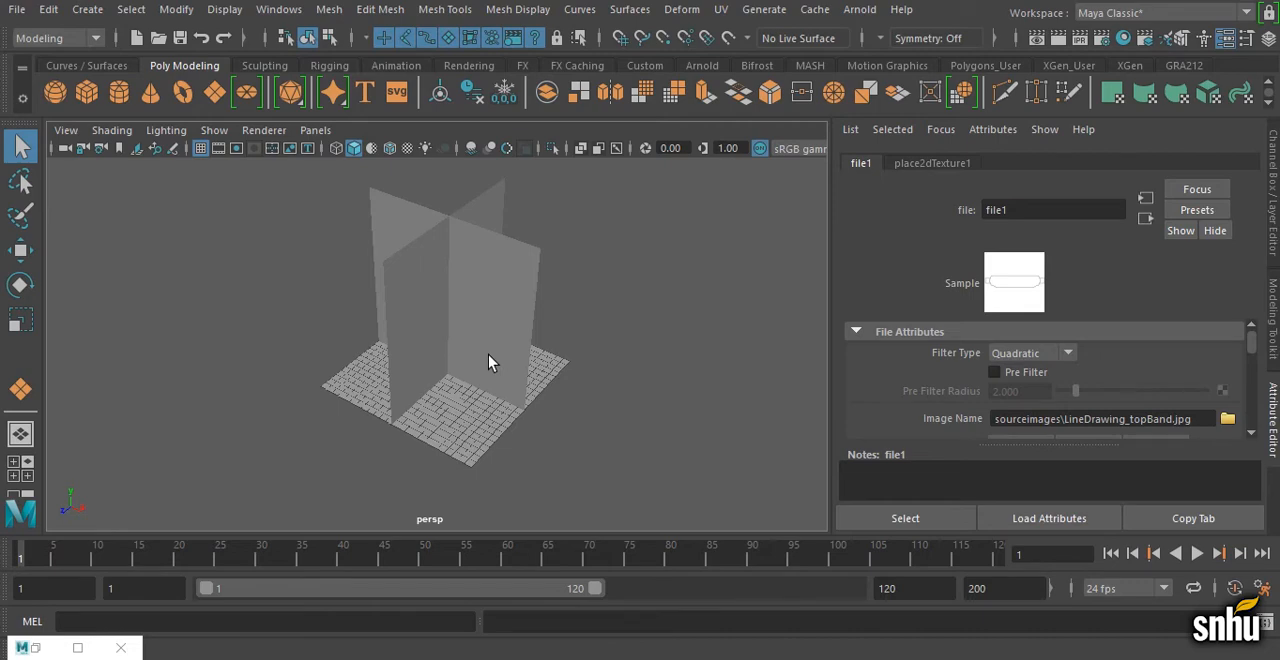
pyautogui.press('6')
pyautogui.moveTo(488, 354)
pyautogui.keyDown('alt'); pyautogui.mouseDown()
pyautogui.moveTo(471, 369)
pyautogui.moveTo(537, 294)
pyautogui.moveTo(526, 340)
pyautogui.moveTo(584, 326)
pyautogui.moveTo(541, 323)
pyautogui.mouseUp(); pyautogui.keyUp('alt')
pyautogui.press('4')
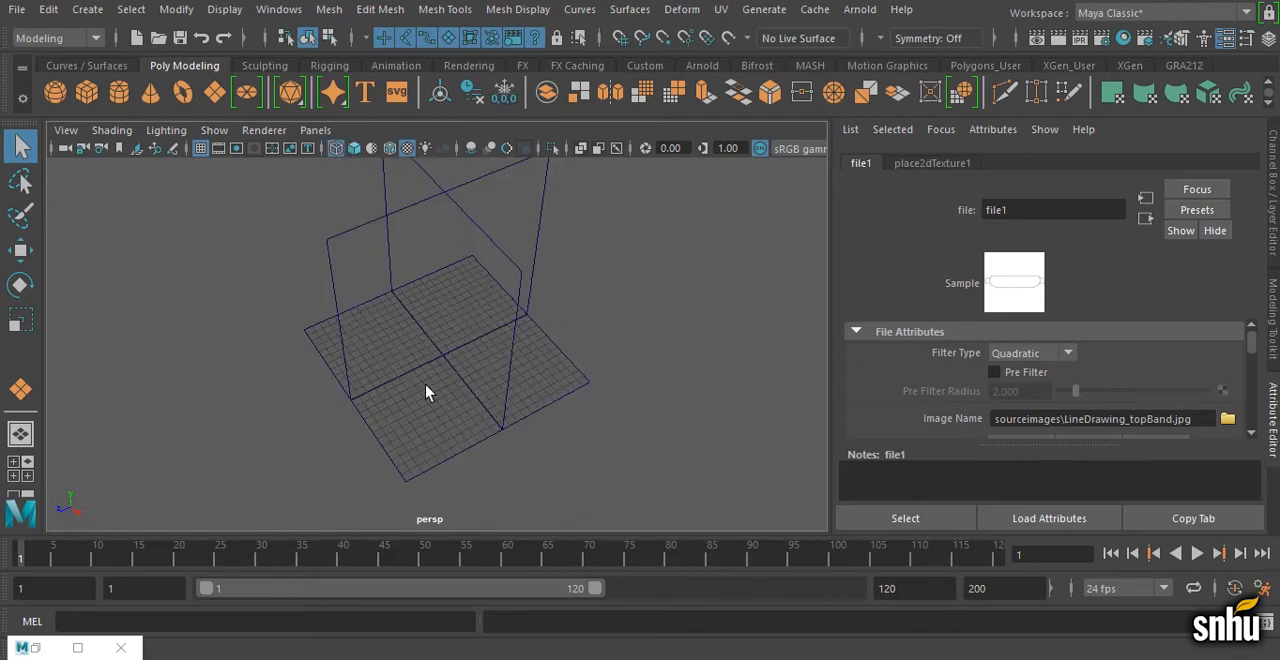
pyautogui.press('6')
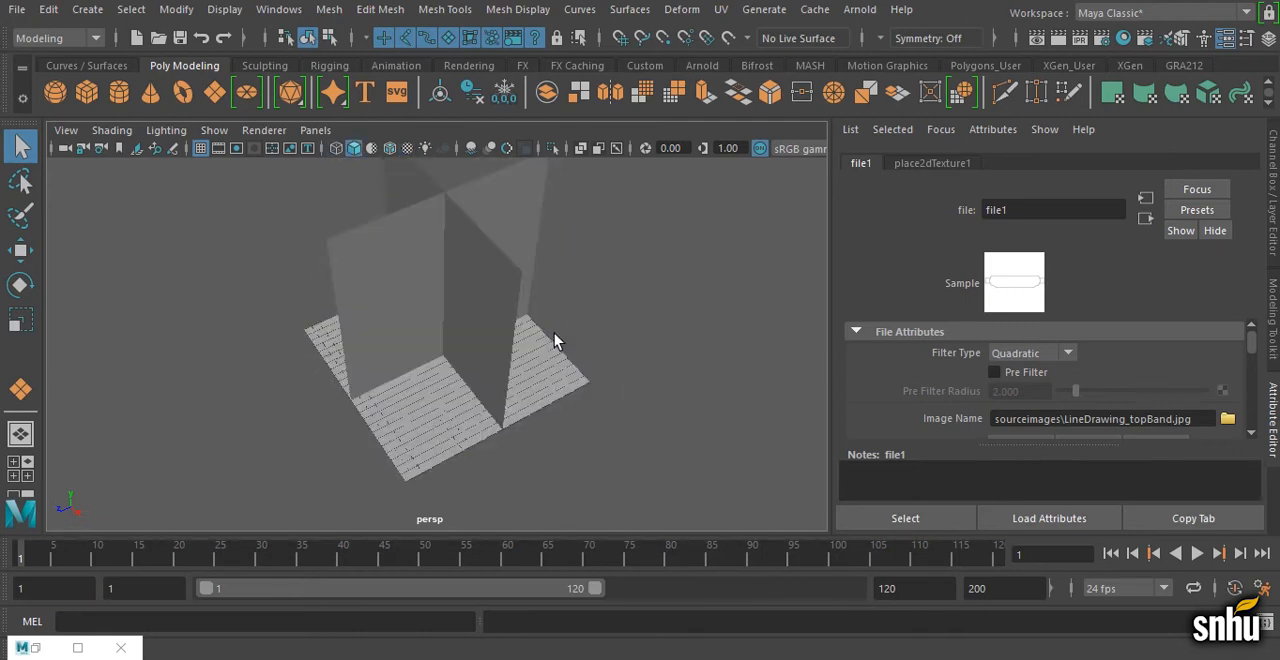
pyautogui.press('7')
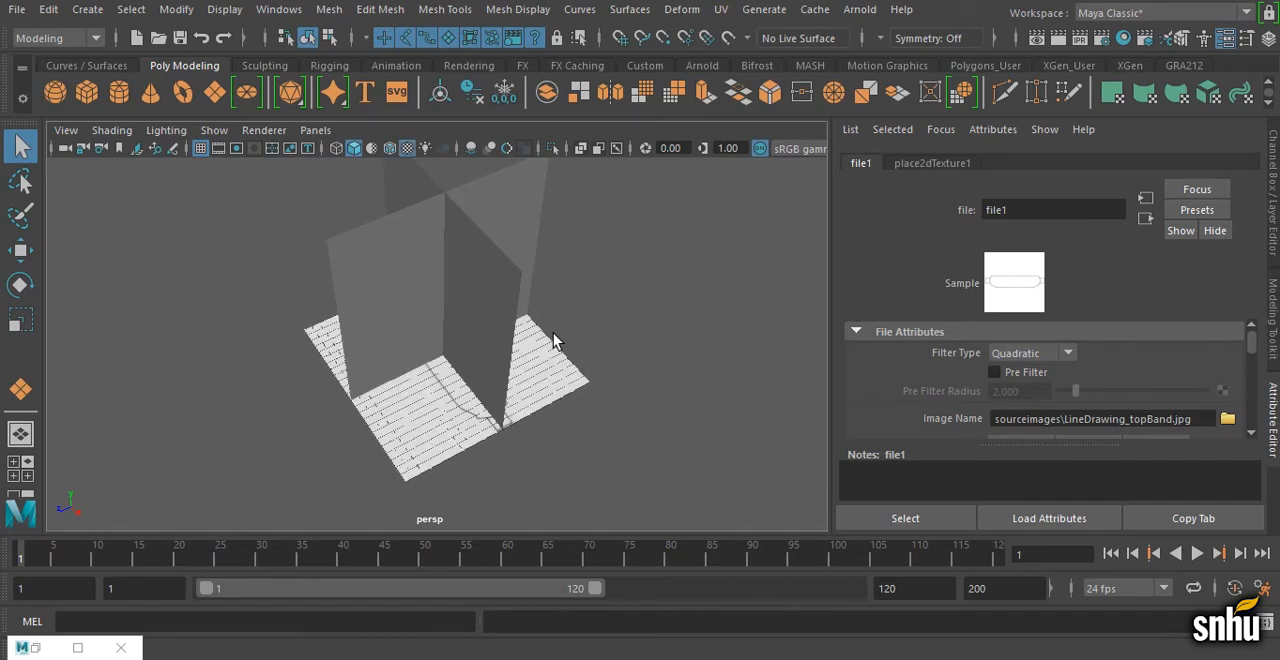
pyautogui.keyDown('alt'); pyautogui.moveTo(555, 340); pyautogui.dragTo(457, 414); pyautogui.keyUp('alt')
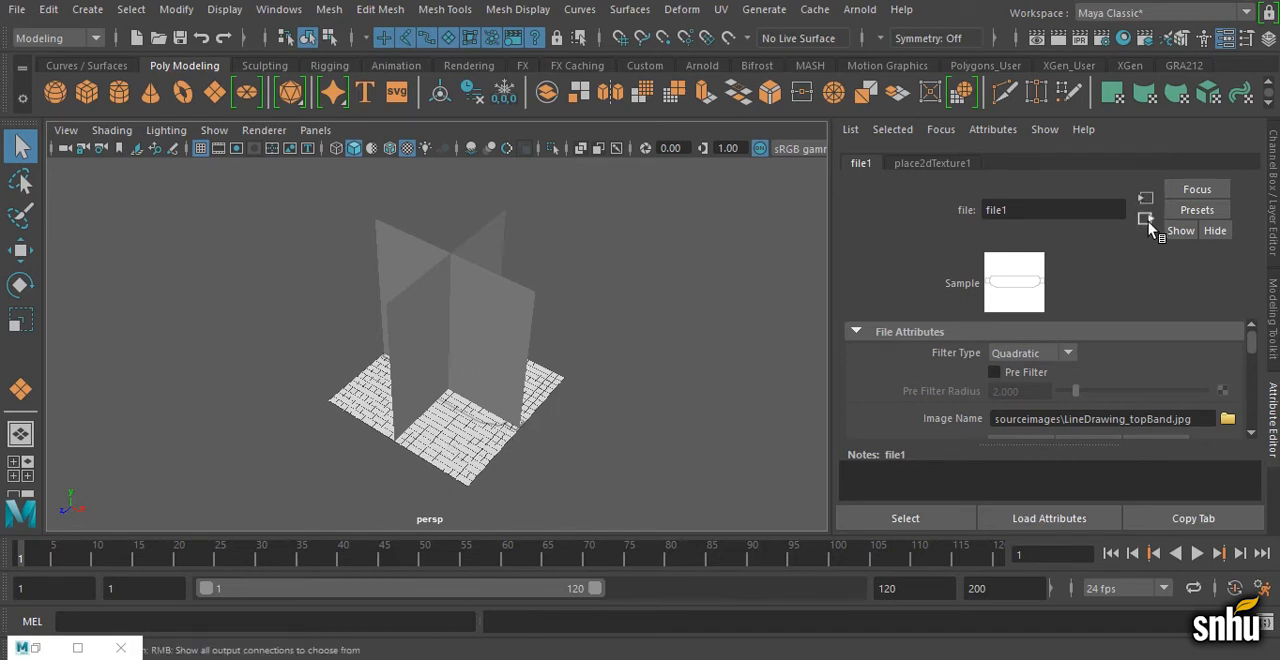
# Step: Go between the file texture and its connected material, and rename the Lambert material headphonesTopImagePlaneLambert
pyautogui.click(1147, 220)
pyautogui.click(1147, 200)
pyautogui.click(1147, 218)
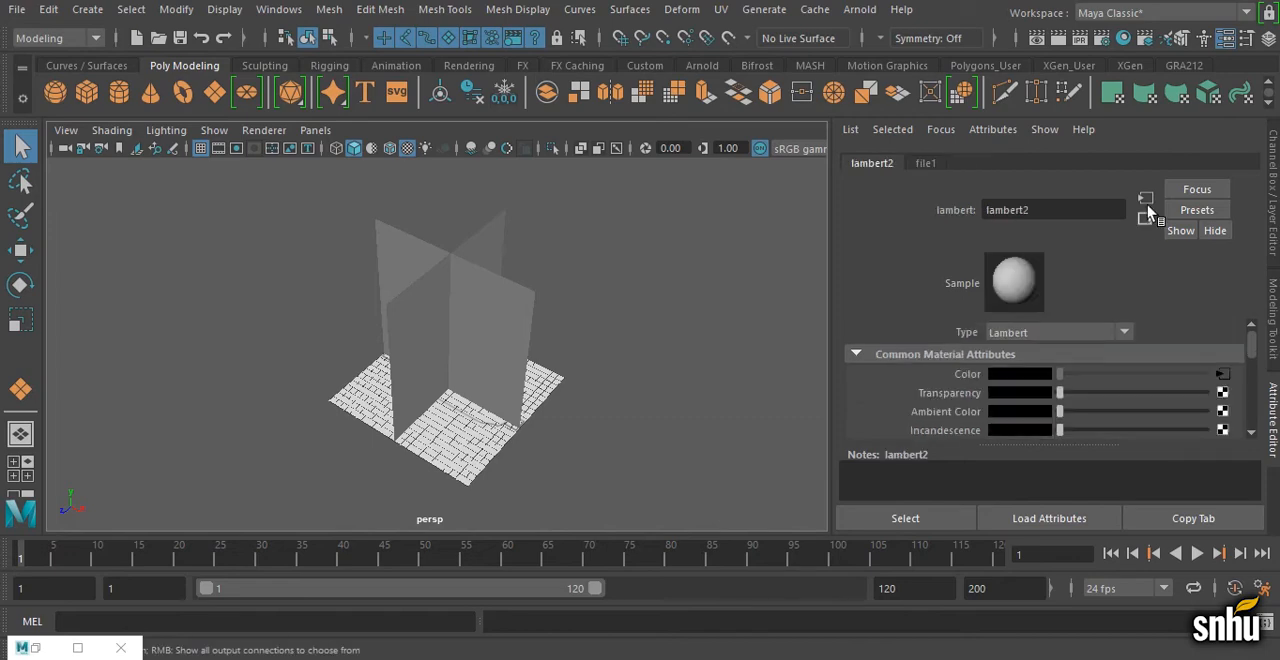
pyautogui.click(1147, 200)
pyautogui.click(1147, 218)
pyautogui.click(1146, 197)
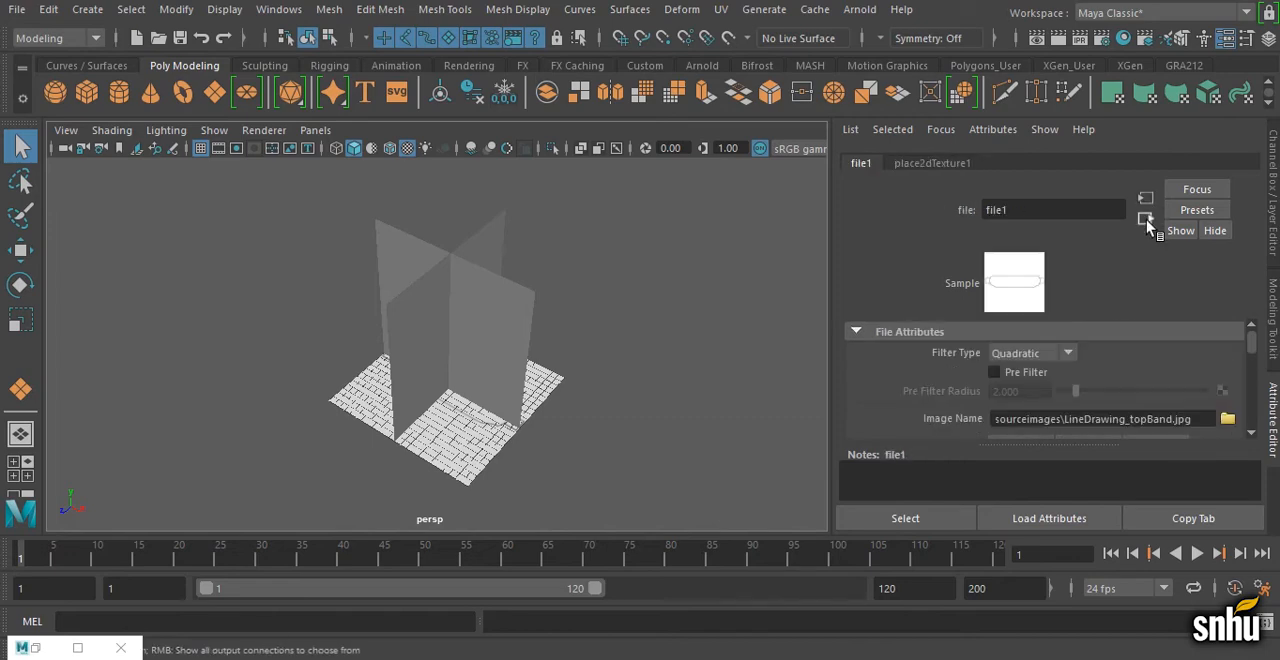
pyautogui.click(1146, 219)
pyautogui.click(1066, 210)
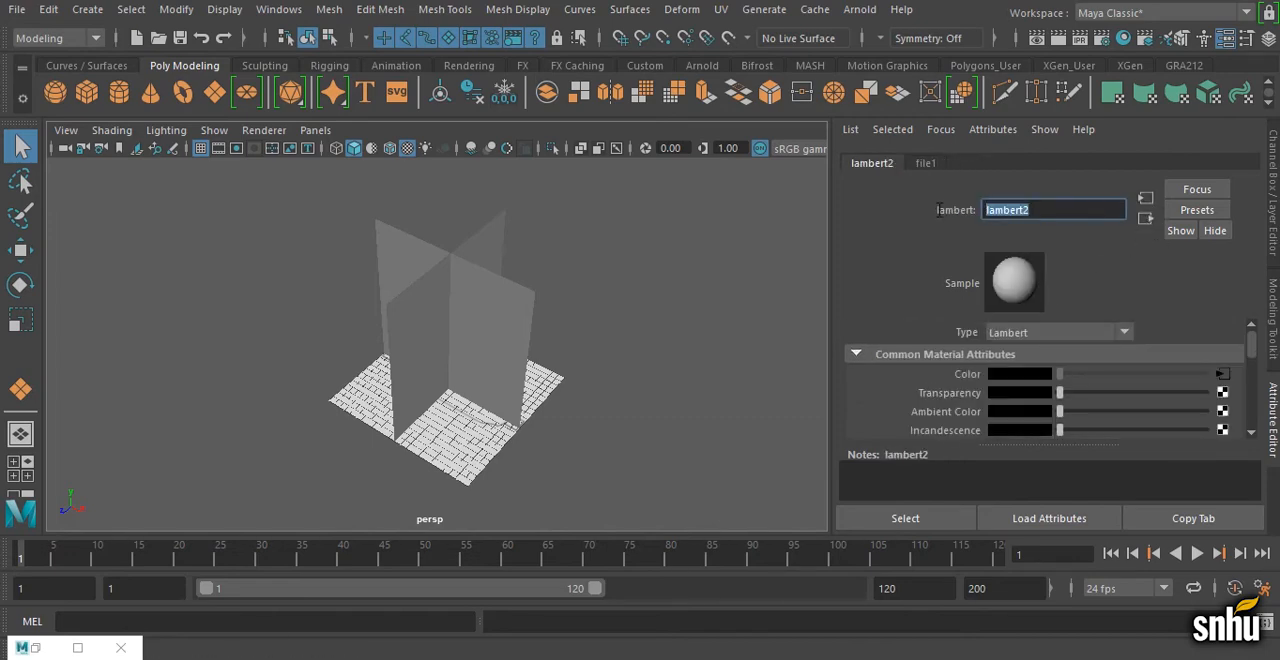
pyautogui.write('headphonesTopImagePlaneLambert')
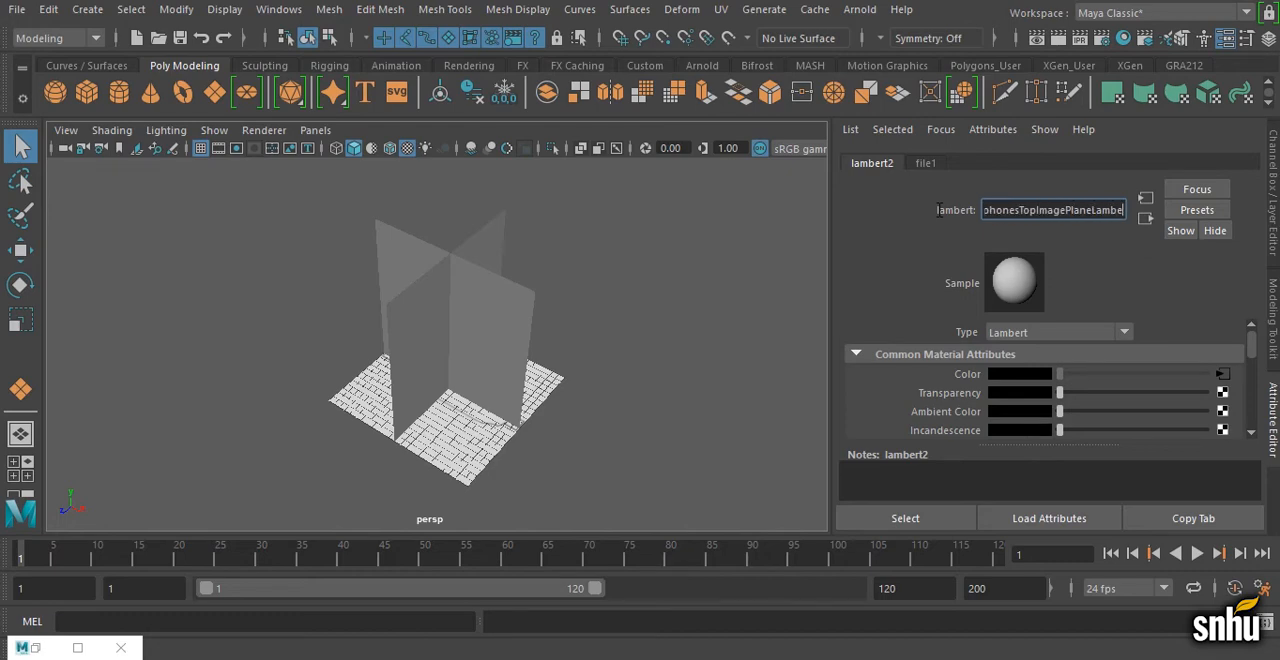
pyautogui.press('Return')
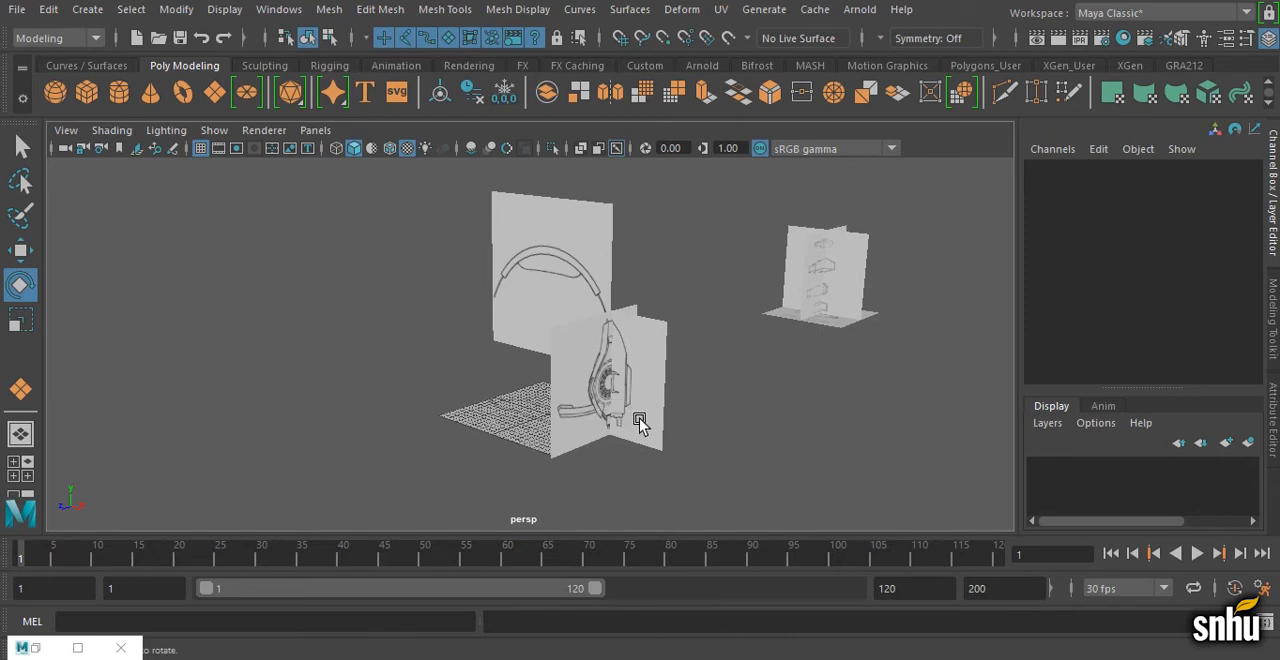
# Step: Examine the finished textured image planes for the headband and ear cup, and the separate set for the peripherals, from several angles
pyautogui.keyDown('alt'); pyautogui.moveTo(642, 413); pyautogui.dragTo(694, 352); pyautogui.keyUp('alt')
pyautogui.keyDown('alt'); pyautogui.moveTo(679, 410); pyautogui.dragTo(666, 409); pyautogui.keyUp('alt')
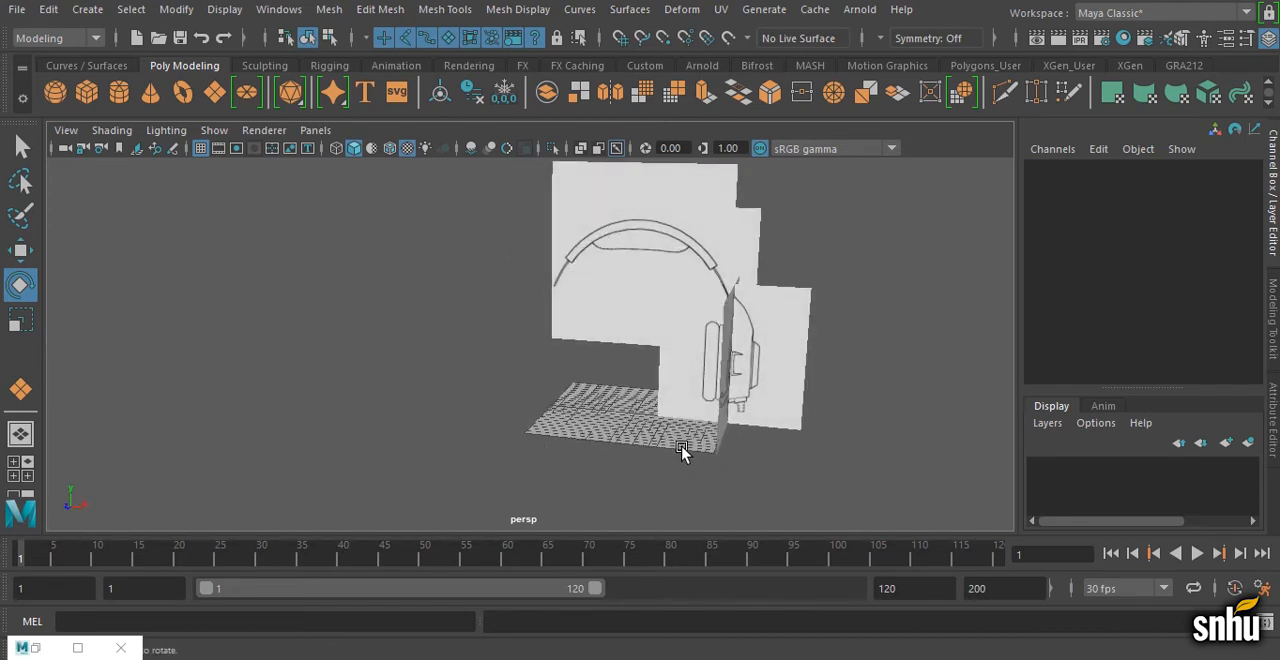
pyautogui.keyDown('alt'); pyautogui.moveTo(686, 449); pyautogui.dragTo(562, 425); pyautogui.keyUp('alt')
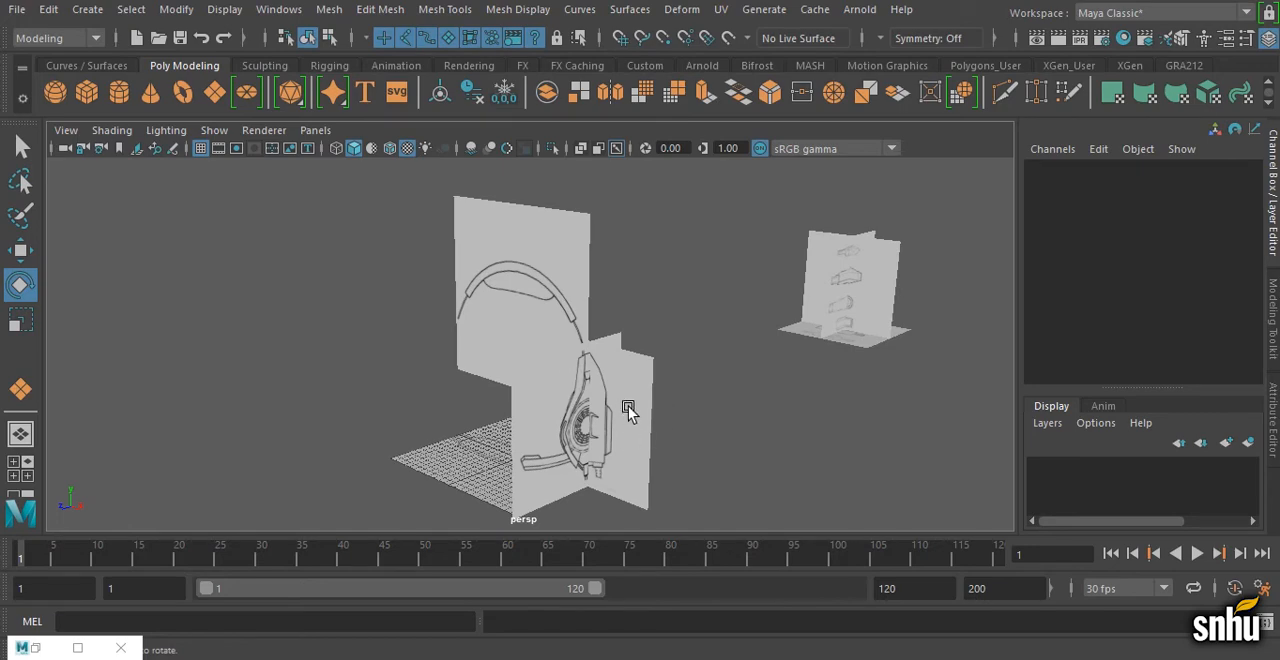
pyautogui.keyDown('alt'); pyautogui.moveTo(640, 400); pyautogui.dragTo(678, 450); pyautogui.keyUp('alt')
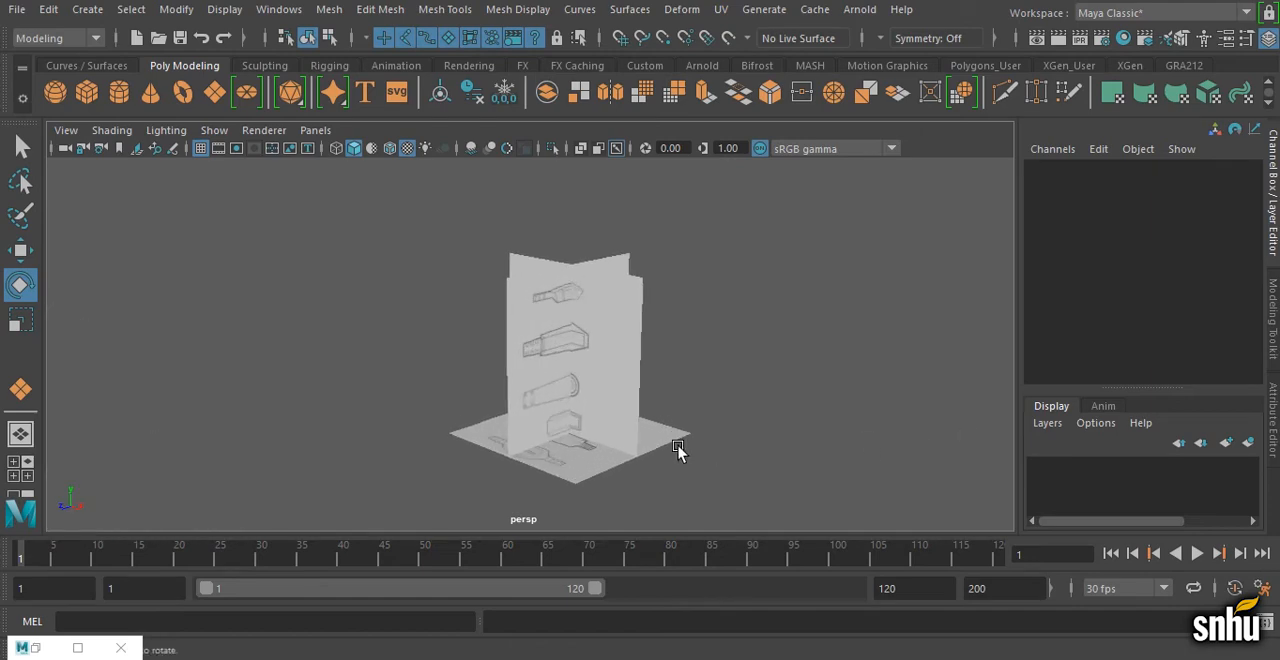
pyautogui.keyDown('alt'); pyautogui.moveTo(678, 450); pyautogui.dragTo(722, 437, button='right'); pyautogui.keyUp('alt')
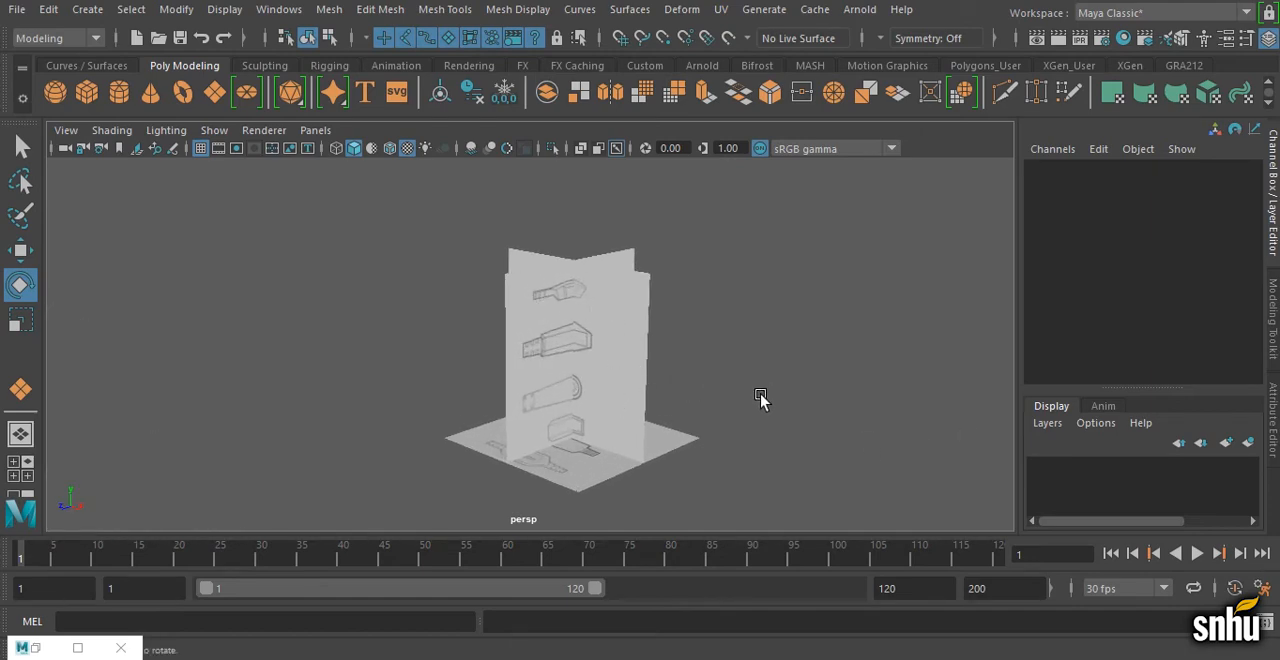
pyautogui.keyDown('alt'); pyautogui.moveTo(760, 394); pyautogui.dragTo(491, 366); pyautogui.keyUp('alt')
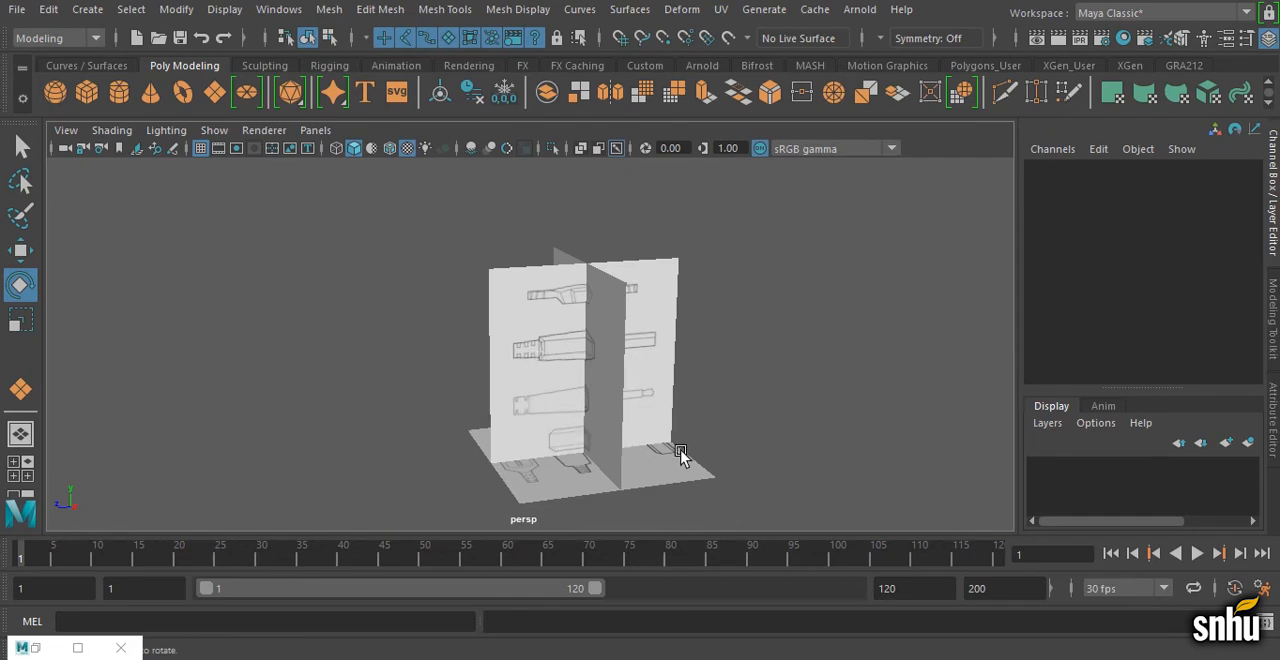
pyautogui.moveTo(680, 455)
pyautogui.keyDown('alt'); pyautogui.mouseDown()
pyautogui.moveTo(594, 443)
pyautogui.moveTo(695, 442)
pyautogui.mouseUp(); pyautogui.keyUp('alt')
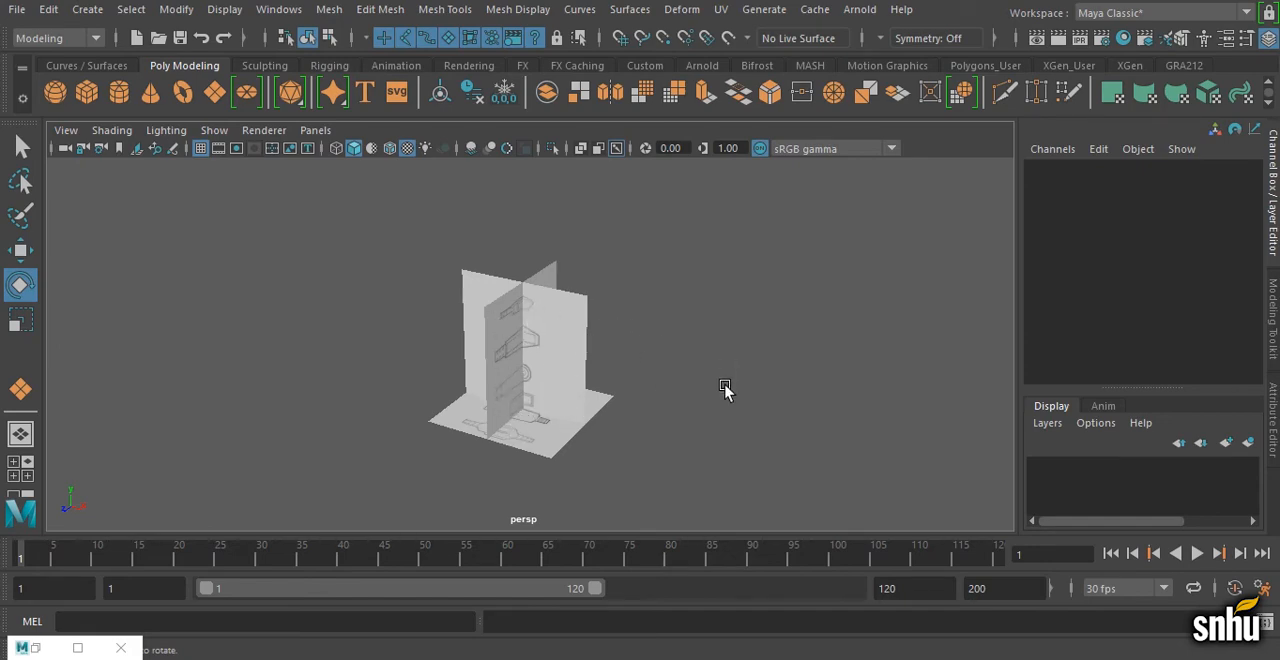
# Step: Select all the headband and ear cup image planes together, leaving out the peripherals set
pyautogui.scroll(-6, 463, 362)
pyautogui.keyDown('alt'); pyautogui.moveTo(457, 374); pyautogui.dragTo(532, 335, button='middle'); pyautogui.keyUp('alt')
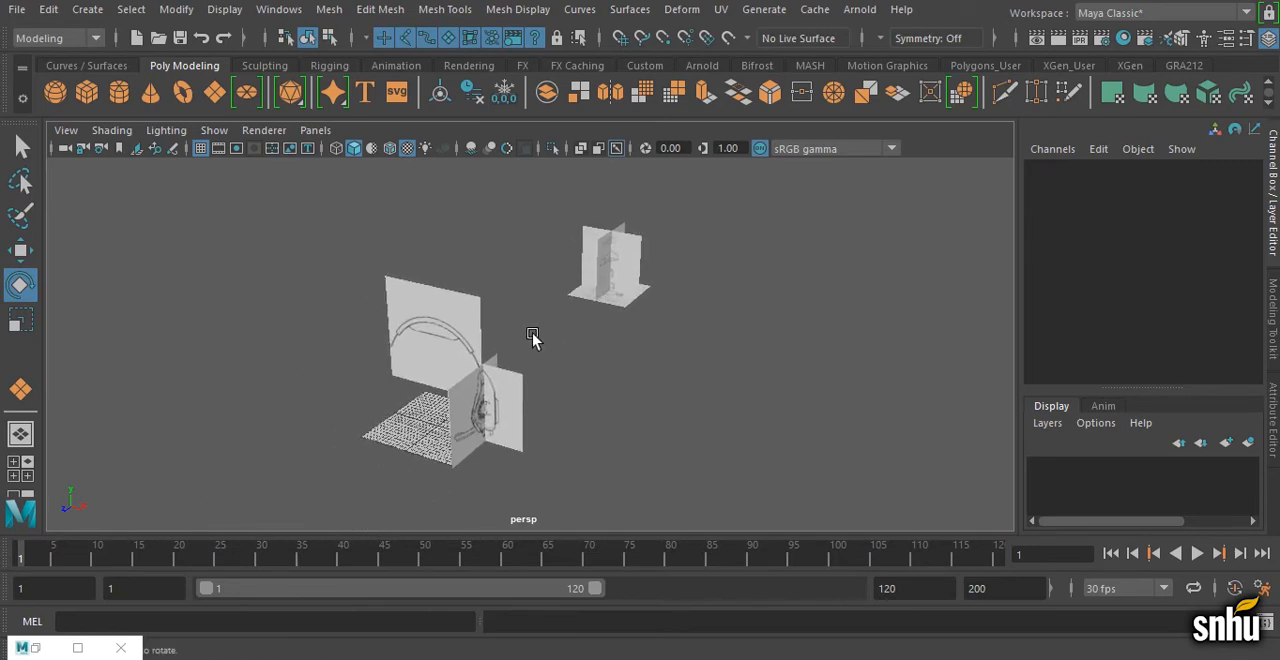
pyautogui.keyDown('alt'); pyautogui.moveTo(456, 365); pyautogui.dragTo(540, 345, button='middle'); pyautogui.keyUp('alt')
pyautogui.moveTo(340, 222); pyautogui.dragTo(574, 490)
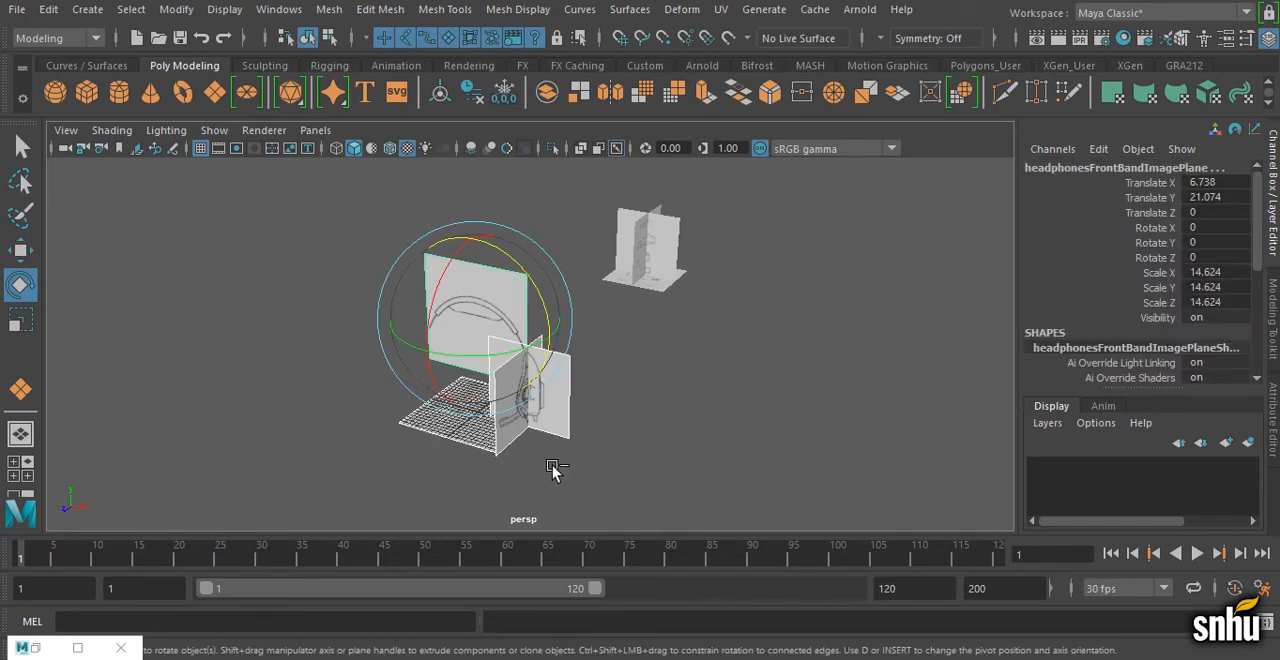
# Step: Group the selected headband and ear cup image planes and name the group headphonesImagePlanesGroup
pyautogui.hotkey('ctrl', 'g')
pyautogui.doubleClick(1074, 168)
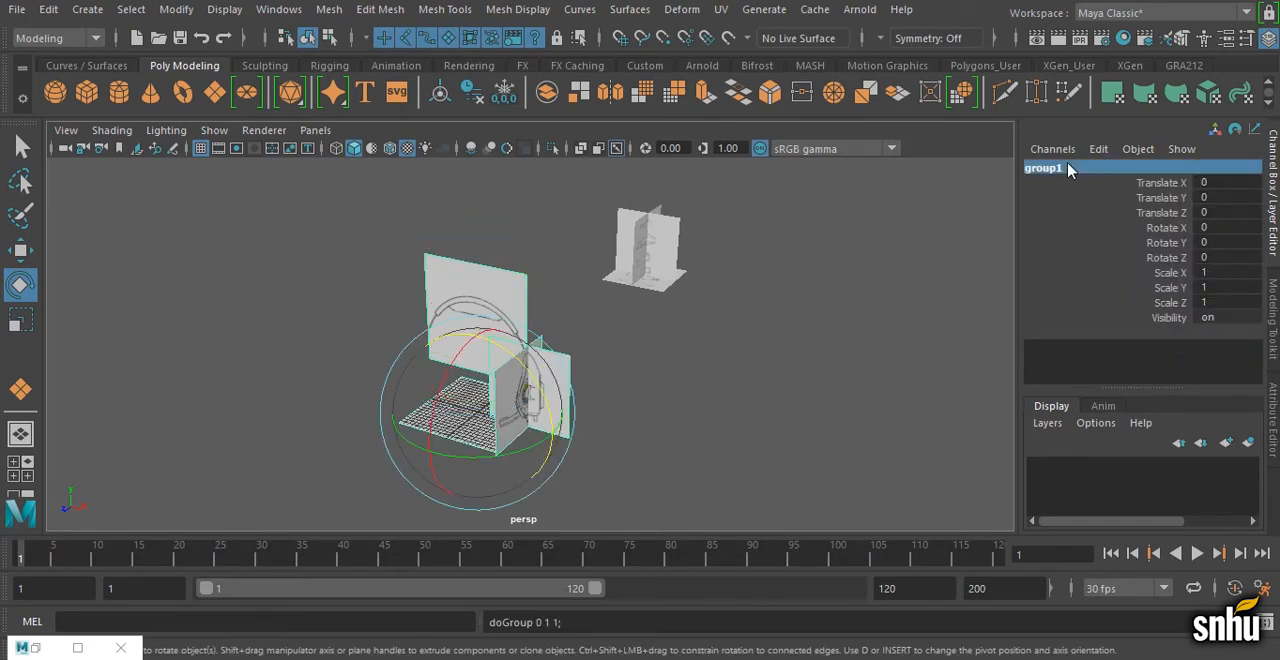
pyautogui.write('headph')
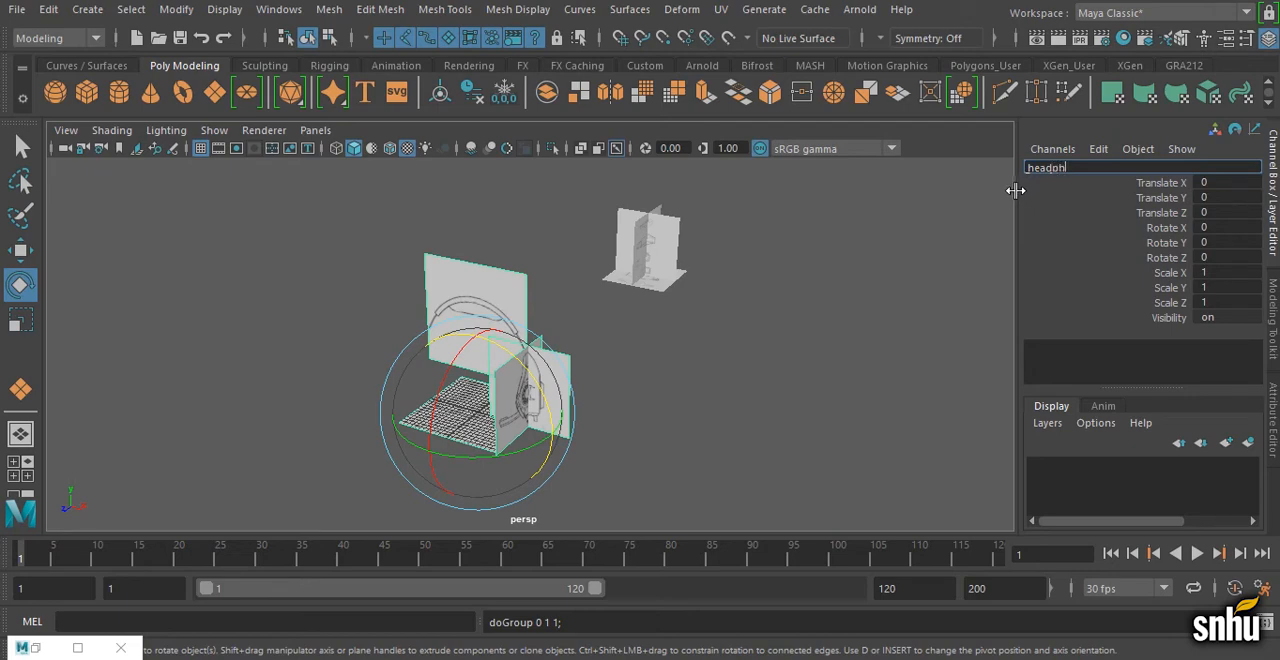
pyautogui.write('onesImagePlanesGroup')
pyautogui.moveTo(1188, 167); pyautogui.dragTo(1014, 151)
pyautogui.hotkey('ctrl', 'c')
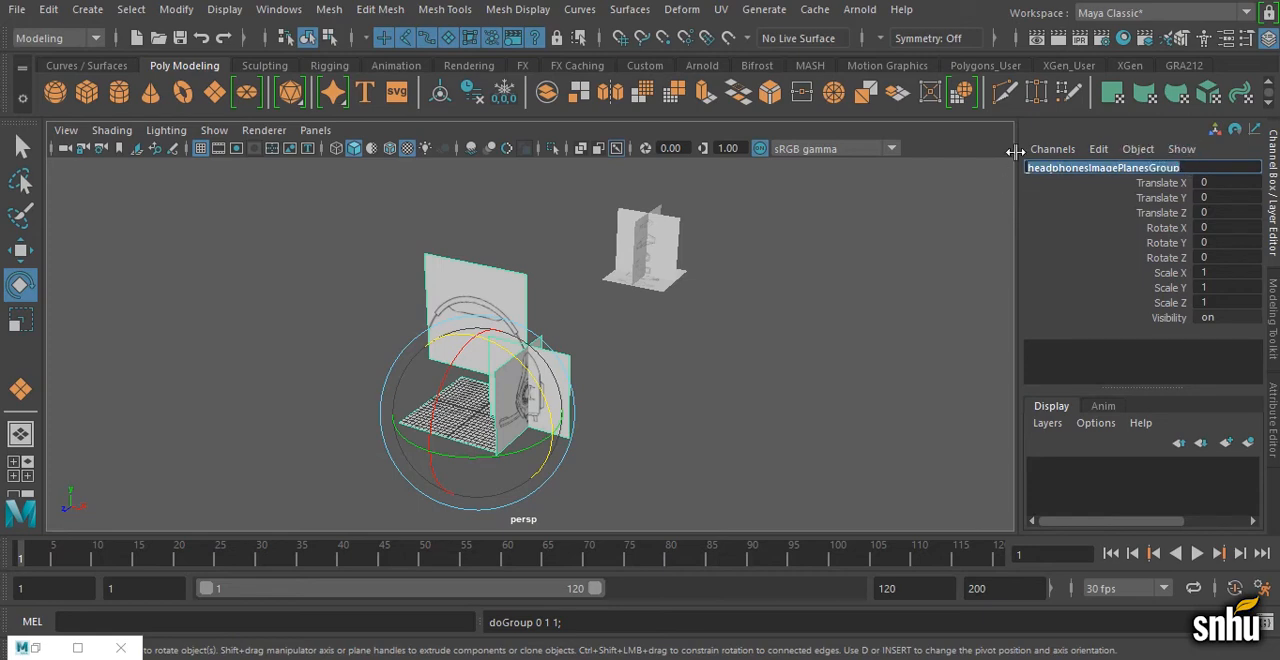
pyautogui.press('Return')
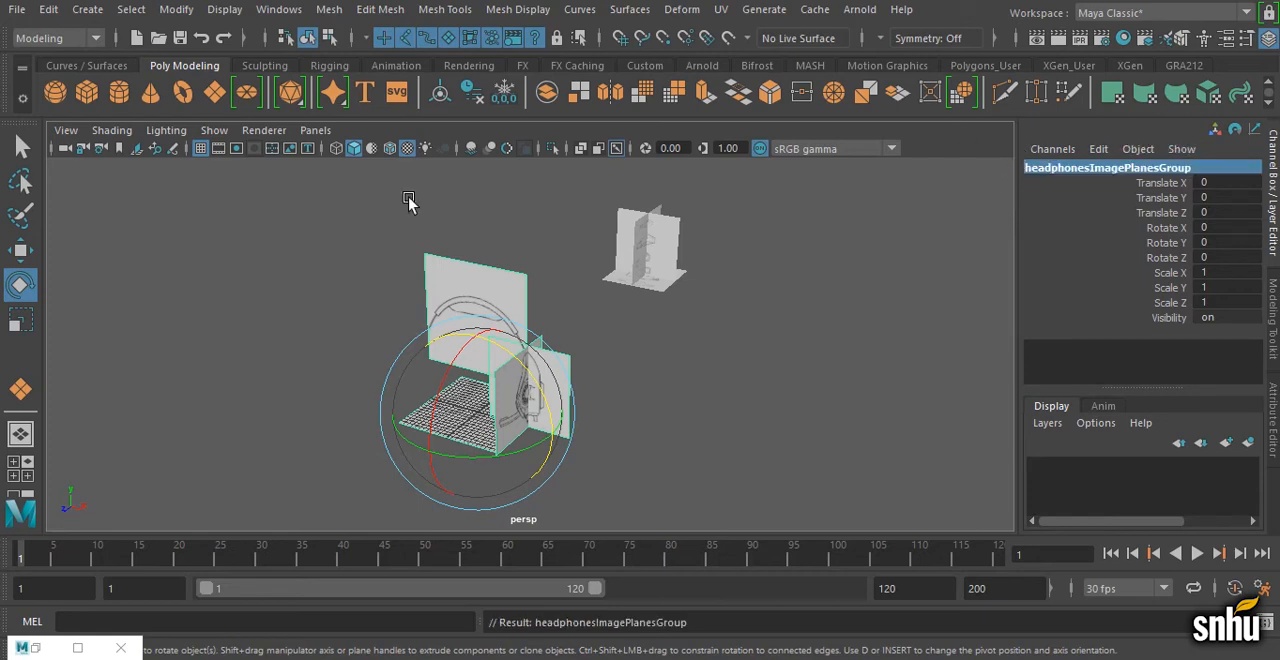
# Step: Group all the peripherals image planes and name the group peripheralsImagePlanesGroup
pyautogui.moveTo(601, 200); pyautogui.dragTo(711, 322)
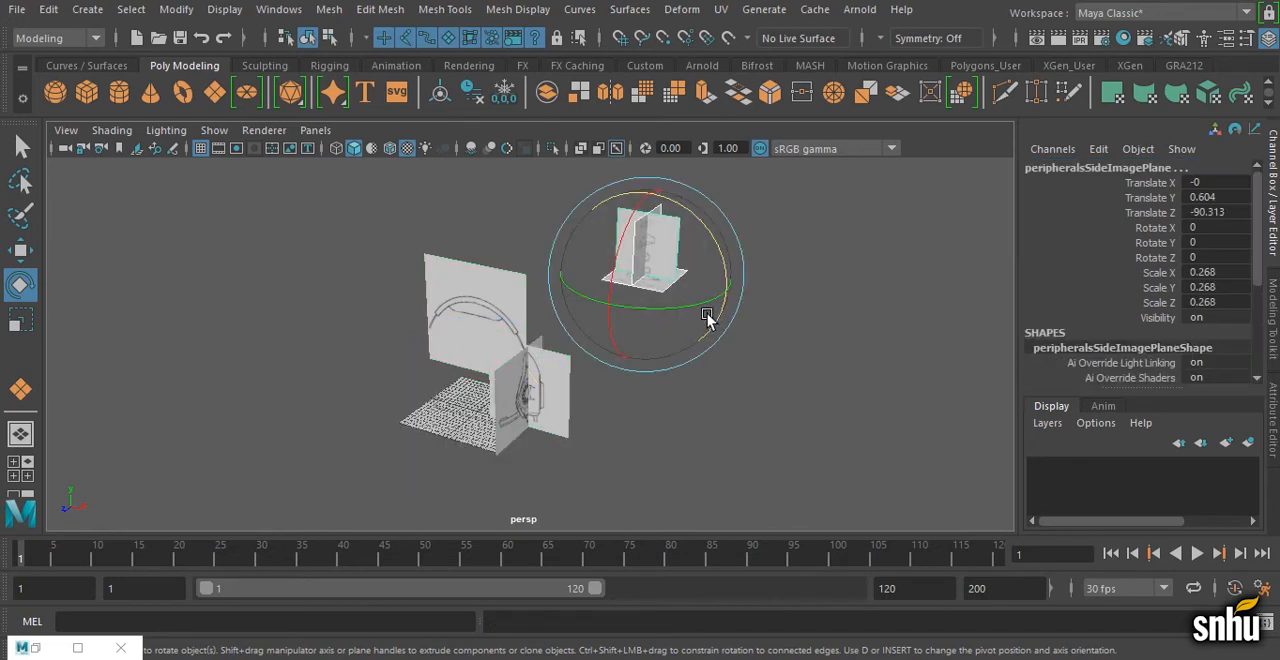
pyautogui.hotkey('ctrl', 'g')
pyautogui.click(1082, 171)
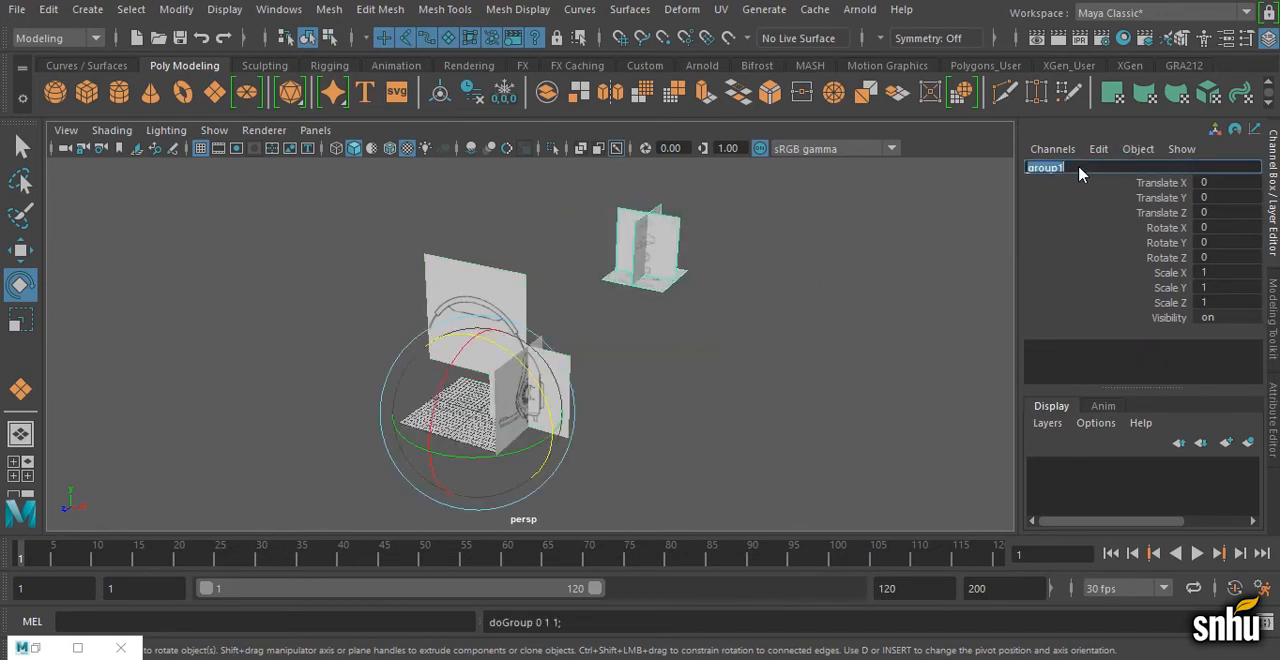
pyautogui.hotkey('ctrl', 'v')
pyautogui.moveTo(1089, 168); pyautogui.dragTo(975, 174)
pyautogui.write('peripherals')
pyautogui.press('Return')
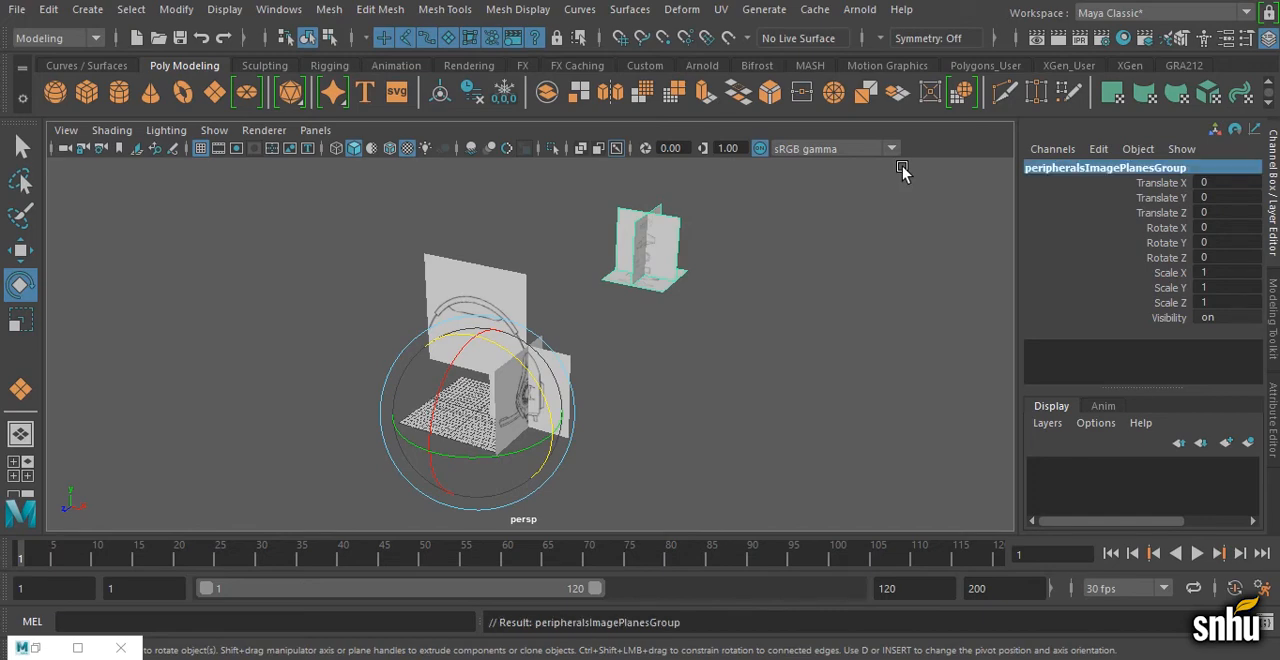
# Step: Try to save the scene under the new name headphonesImagePlanes01.mb
pyautogui.click(14, 11)
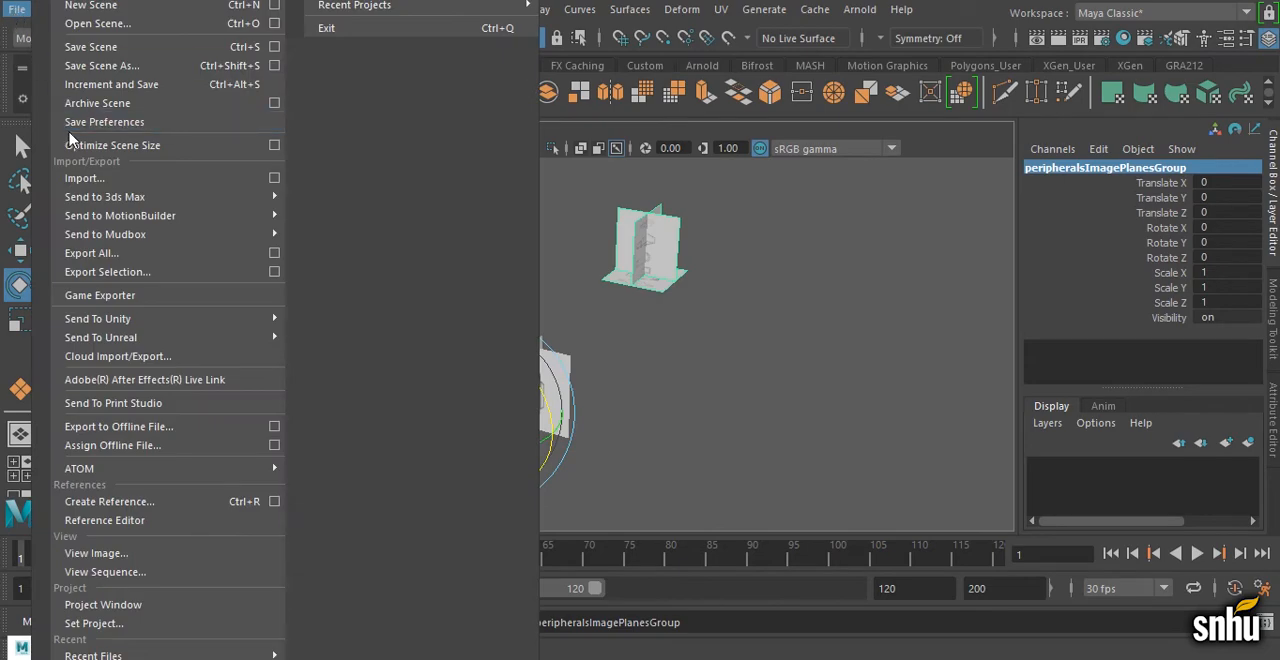
pyautogui.click(100, 65)
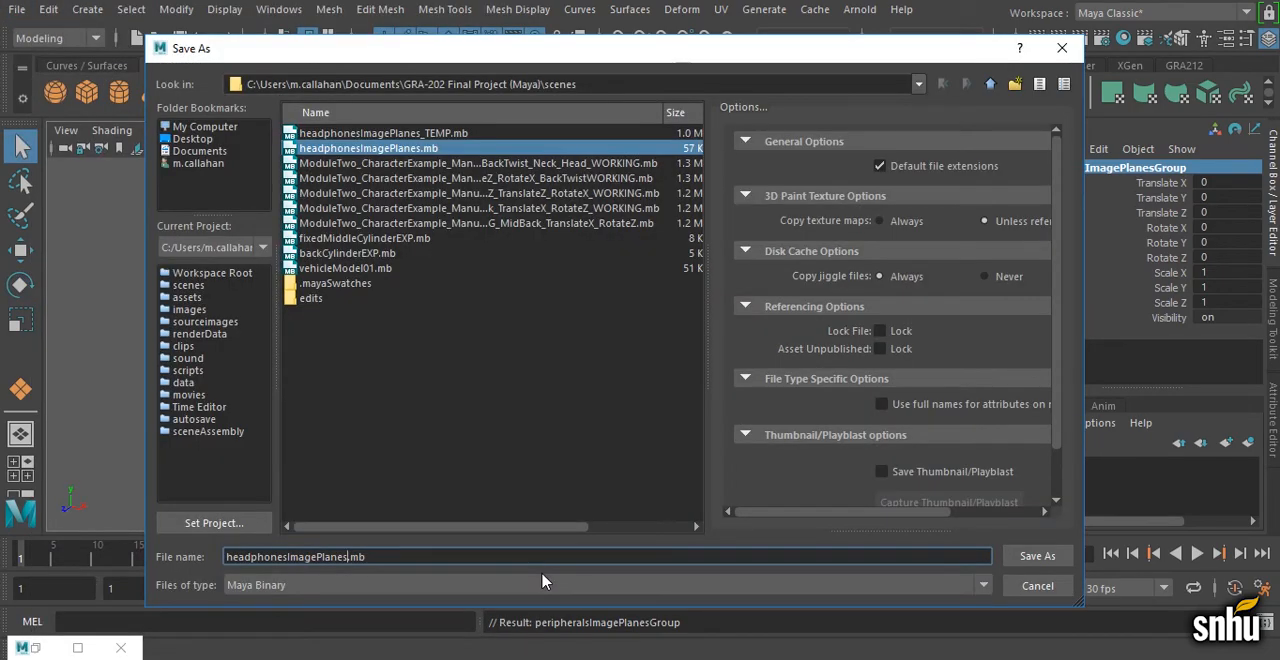
pyautogui.write('01')
pyautogui.press('Return')
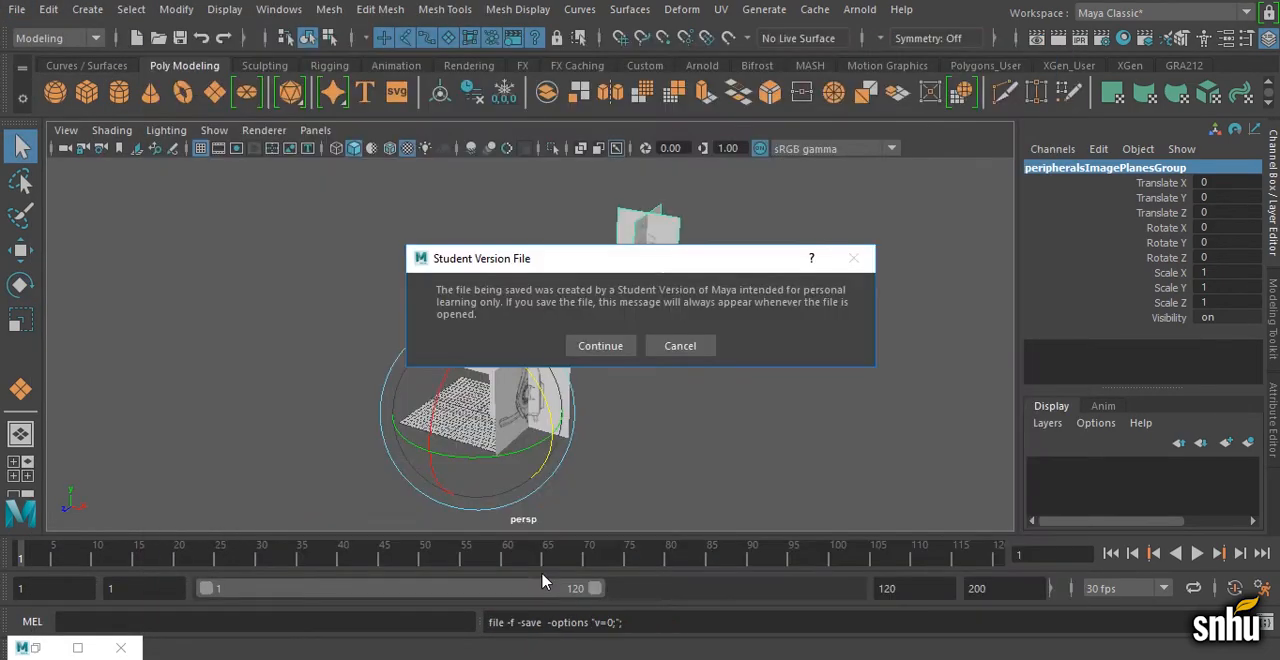
pyautogui.click(671, 345)
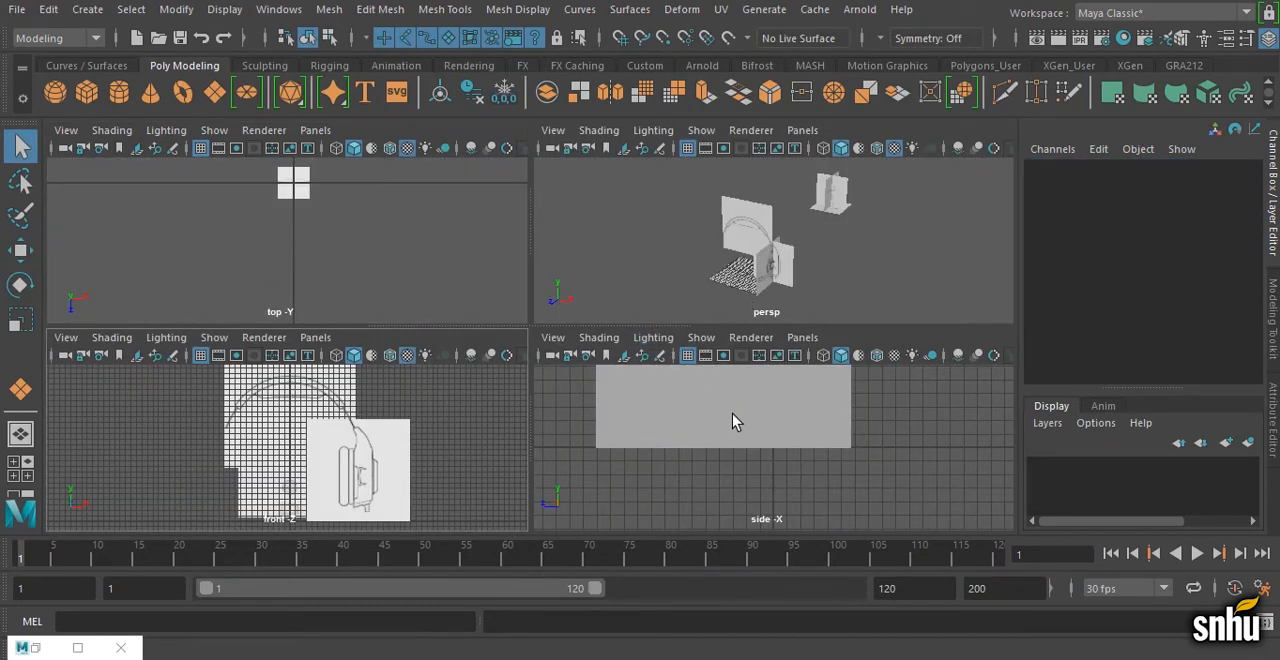
# Step: Examine the ear cup drawing in the side view, and compare the image planes in perspective with X-Ray shading on and off
pyautogui.keyDown('alt'); pyautogui.moveTo(832, 449); pyautogui.dragTo(649, 416, button='right'); pyautogui.keyUp('alt')
pyautogui.keyDown('alt'); pyautogui.moveTo(649, 416); pyautogui.dragTo(651, 464, button='middle'); pyautogui.keyUp('alt')
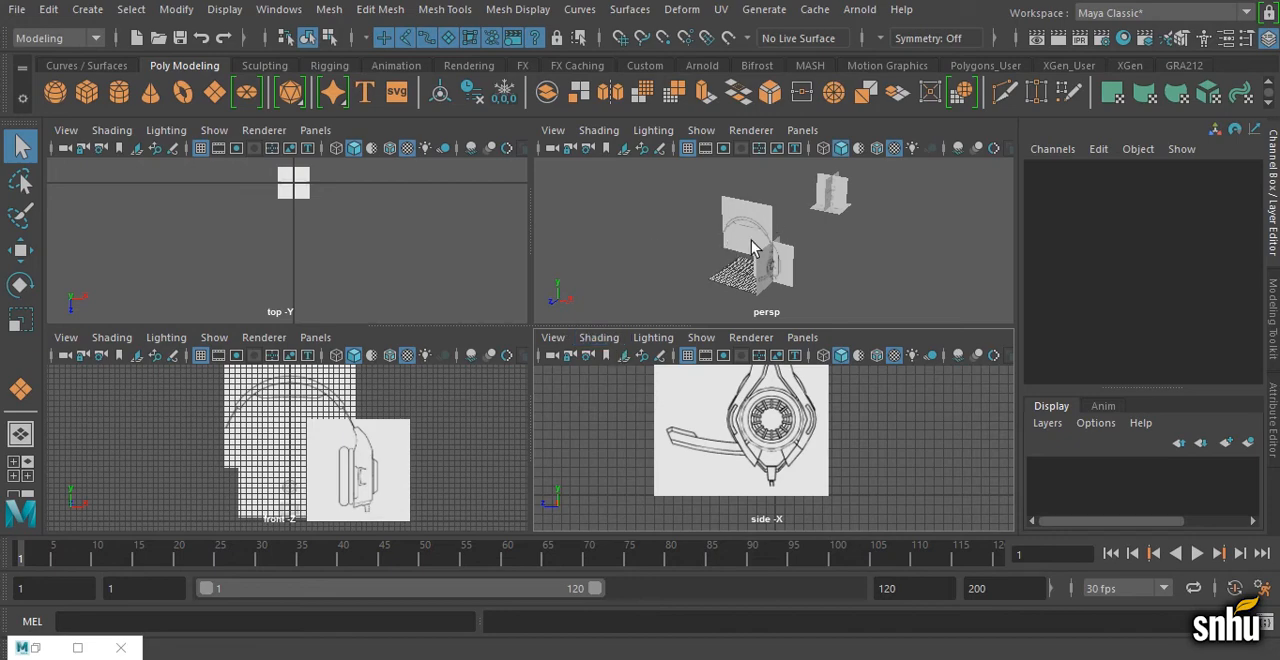
pyautogui.press('space')
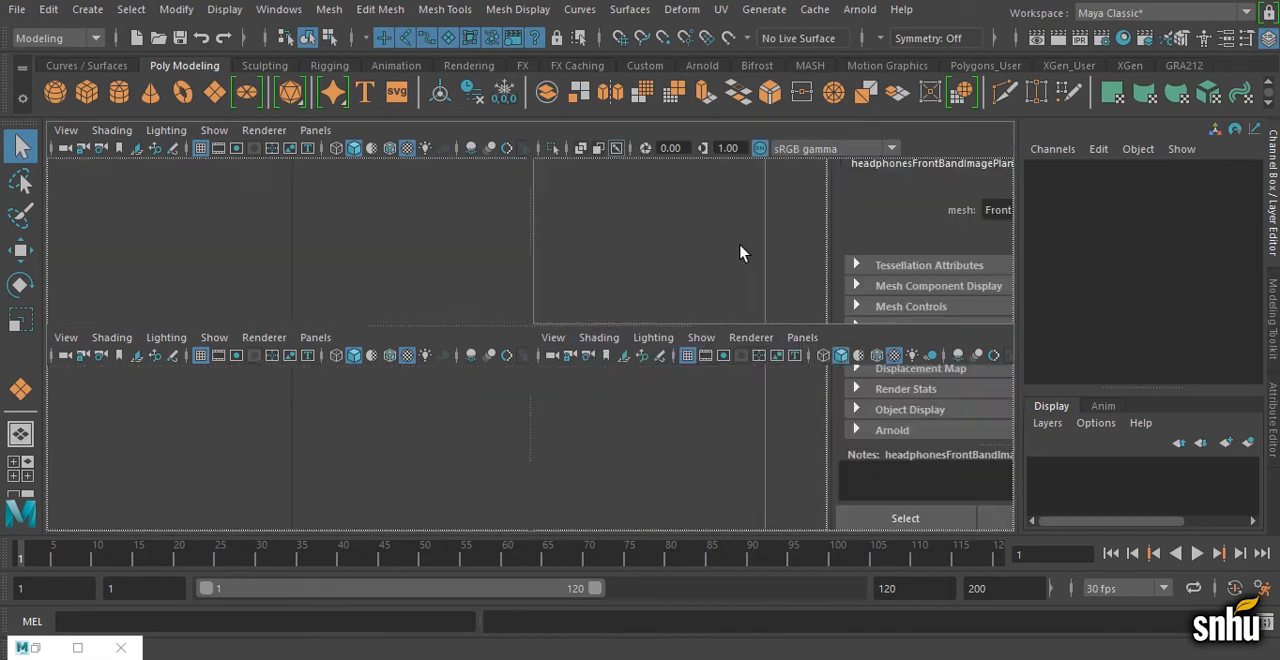
pyautogui.click(111, 130)
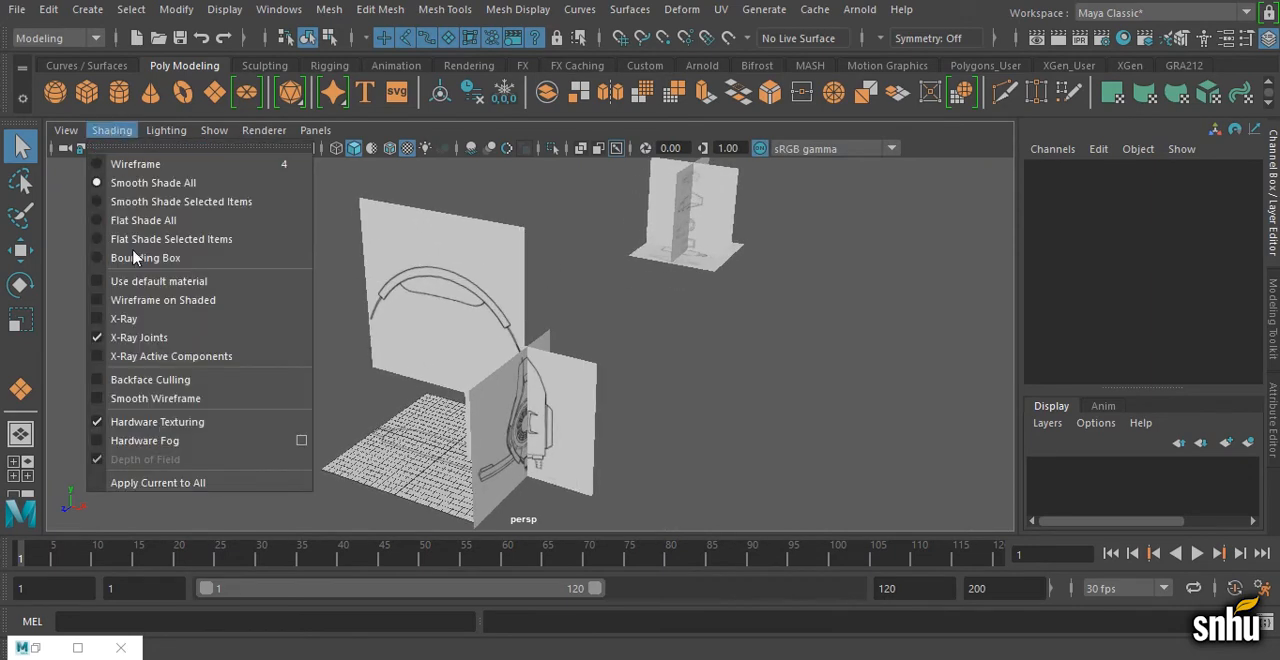
pyautogui.click(123, 318)
pyautogui.moveTo(480, 330)
pyautogui.keyDown('alt'); pyautogui.mouseDown()
pyautogui.moveTo(557, 326)
pyautogui.moveTo(534, 323)
pyautogui.moveTo(689, 365)
pyautogui.mouseUp(); pyautogui.keyUp('alt')
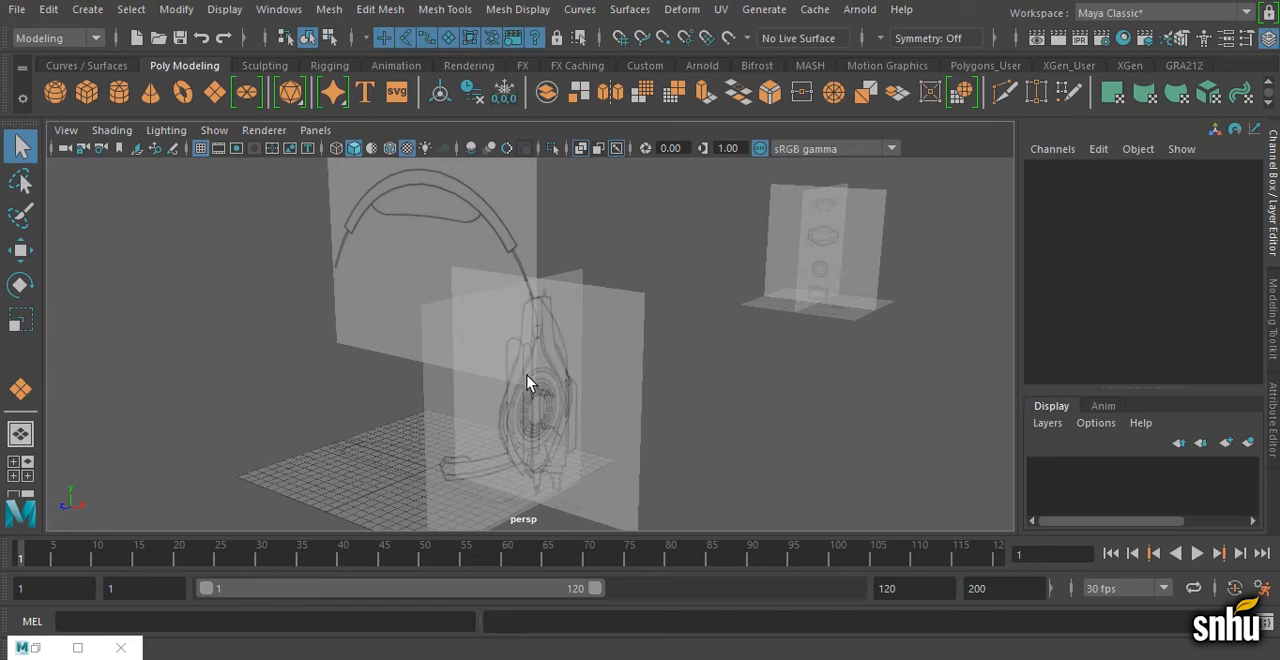
pyautogui.click(110, 132)
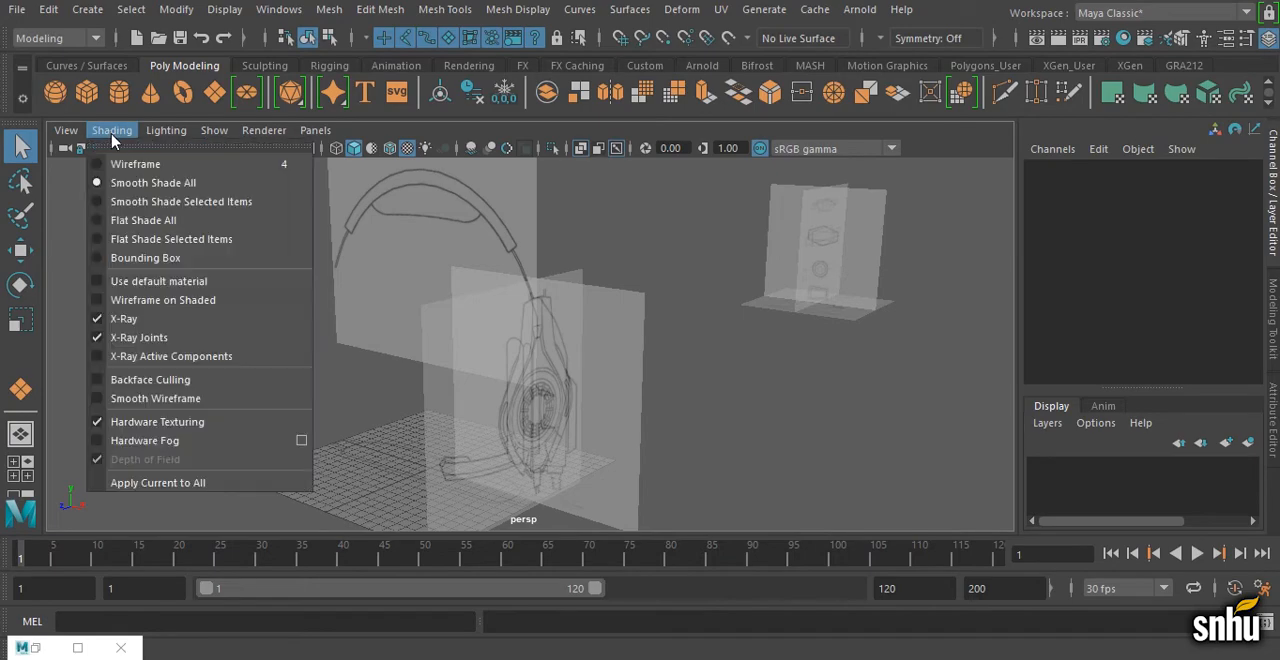
pyautogui.click(140, 314)
pyautogui.scroll(-5, 140, 314)
# Step: Hide the whole peripherals image planes group by way of its side plane's parent
pyautogui.press('w')
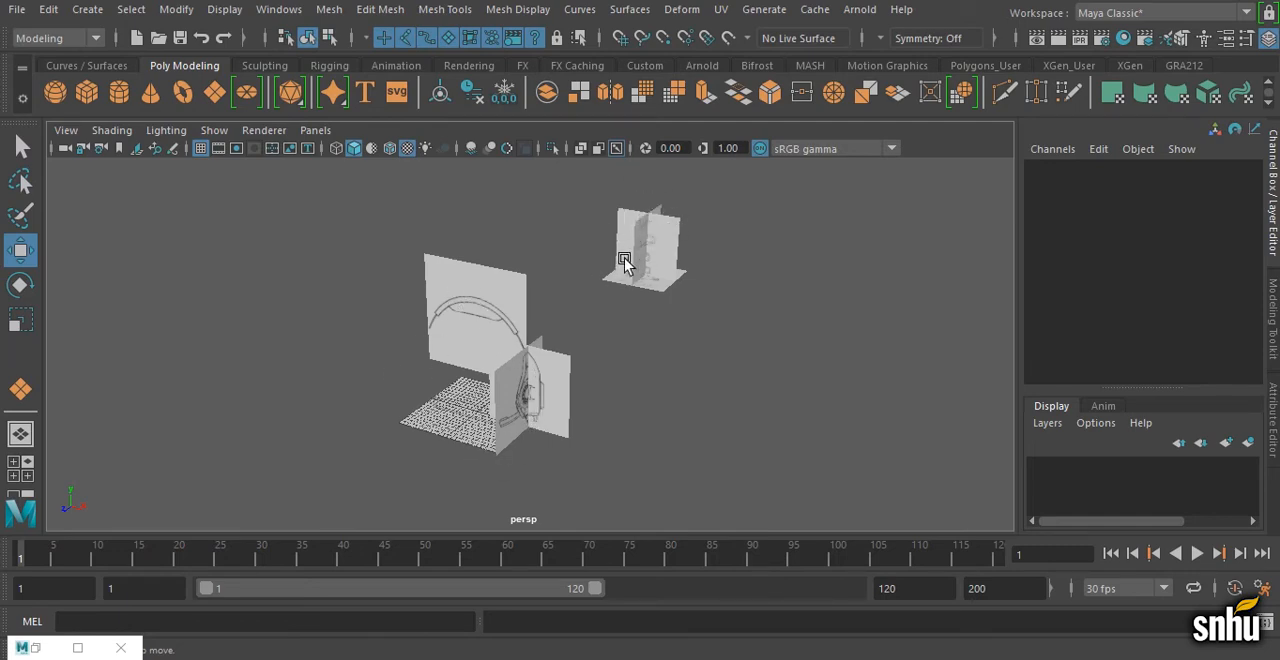
pyautogui.click(660, 273)
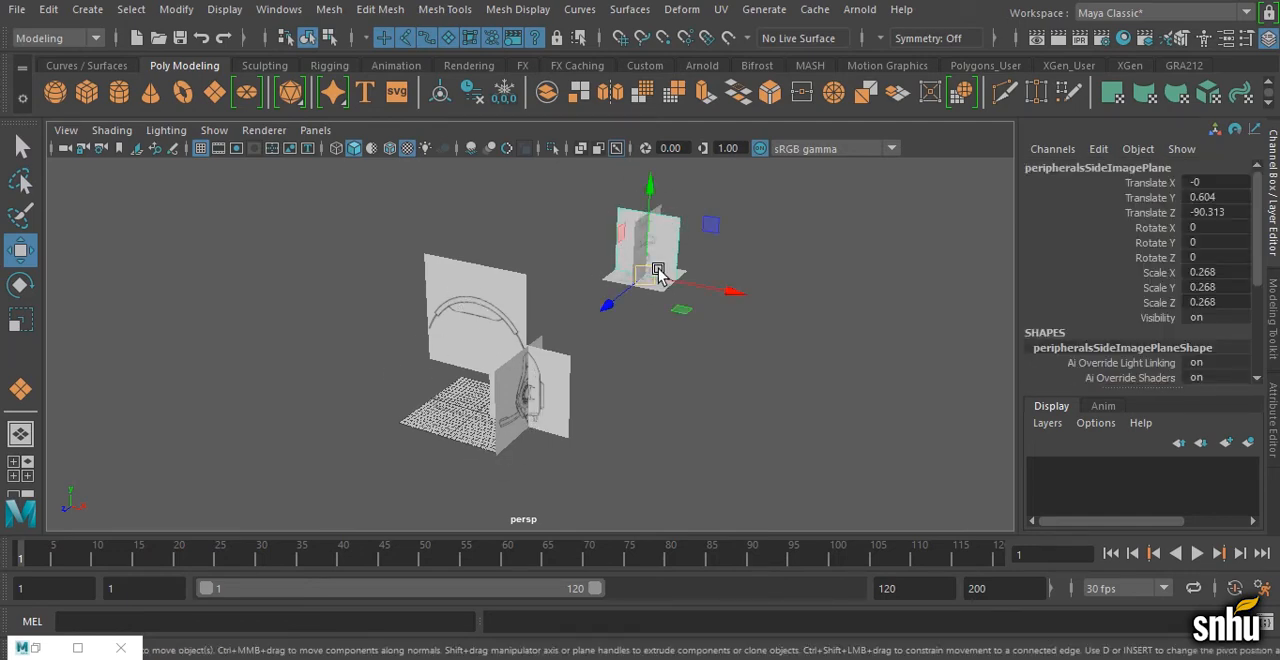
pyautogui.press('Up')
pyautogui.press('Delete')
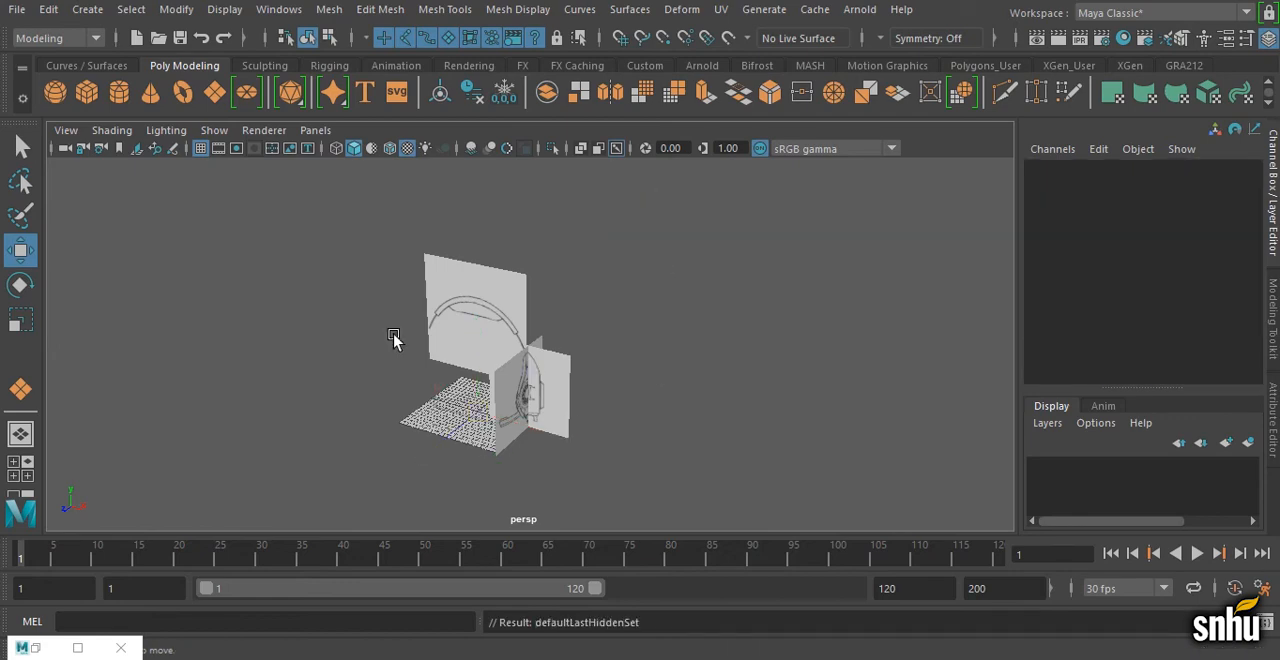
# Step: Hide the front headband image plane and the top image plane, leaving the ear cup's front and side planes displayed
pyautogui.keyDown('alt'); pyautogui.moveTo(394, 340); pyautogui.dragTo(556, 410); pyautogui.keyUp('alt')
pyautogui.keyDown('alt'); pyautogui.moveTo(556, 408); pyautogui.dragTo(707, 384, button='right'); pyautogui.keyUp('alt')
pyautogui.moveTo(707, 384)
pyautogui.keyDown('alt'); pyautogui.mouseDown(button='middle')
pyautogui.moveTo(711, 429)
pyautogui.moveTo(724, 394)
pyautogui.mouseUp(button='middle'); pyautogui.keyUp('alt')
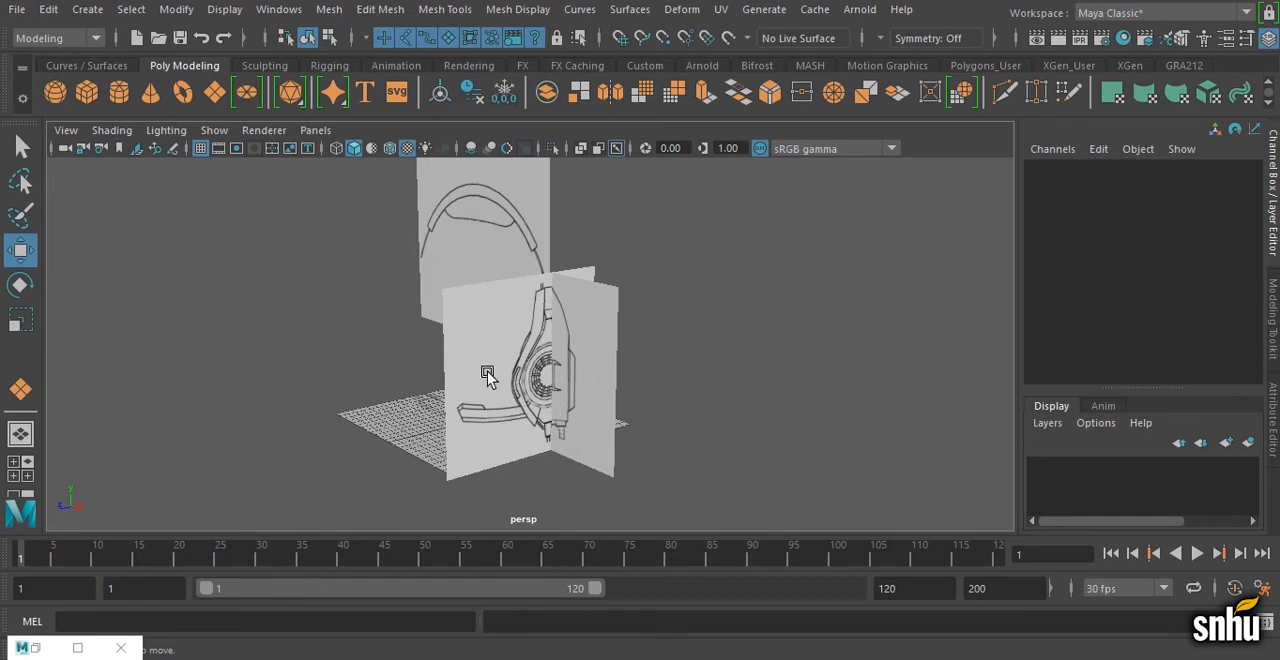
pyautogui.keyDown('alt'); pyautogui.moveTo(491, 371); pyautogui.dragTo(538, 388); pyautogui.keyUp('alt')
pyautogui.click(558, 298)
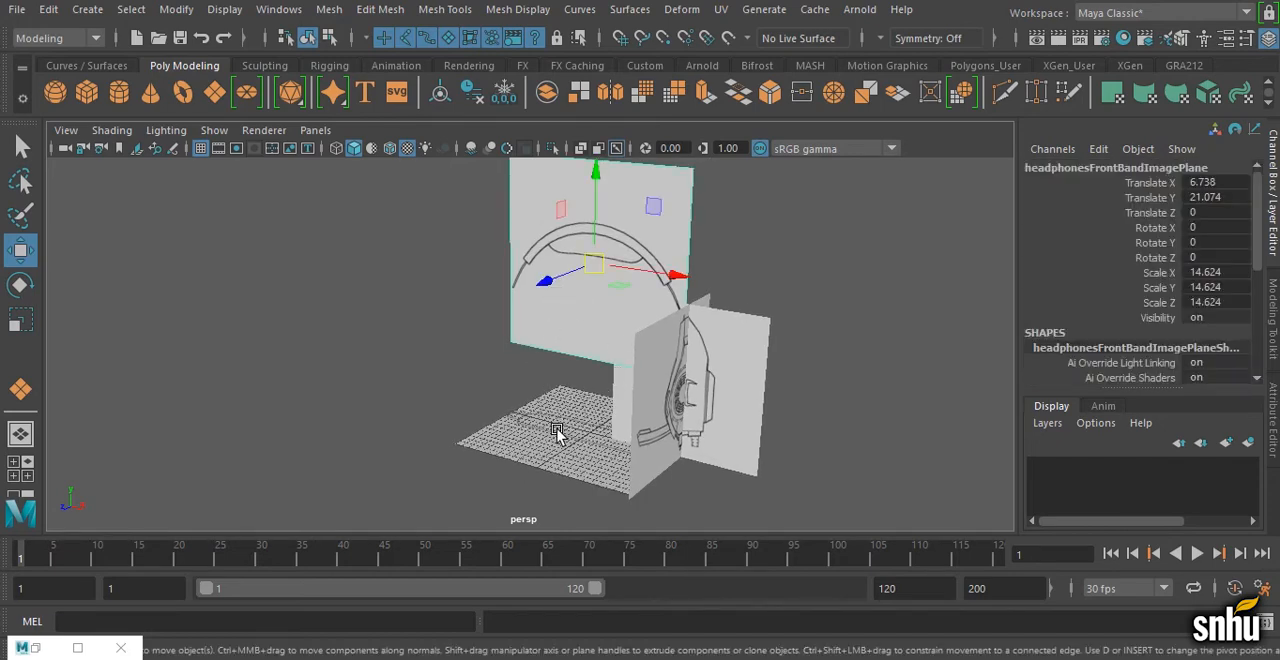
pyautogui.keyDown('shift'); pyautogui.click(558, 430); pyautogui.keyUp('shift')
pyautogui.hotkey('ctrl', 'h')
pyautogui.keyDown('alt'); pyautogui.moveTo(588, 430); pyautogui.dragTo(768, 418, button='right'); pyautogui.keyUp('alt')
pyautogui.keyDown('alt'); pyautogui.moveTo(695, 441); pyautogui.dragTo(815, 387, button='middle'); pyautogui.keyUp('alt')
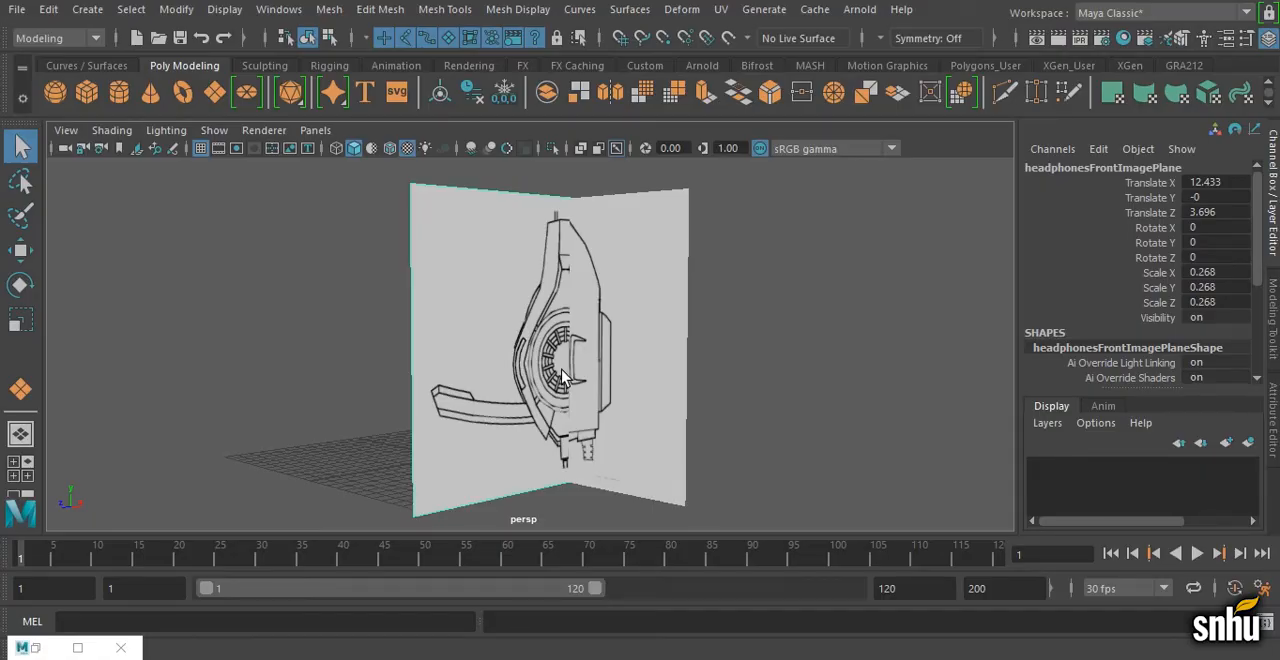
# Step: Create a polygon sphere, move it to the ear cup image planes and set its Rotate Z to 90
pyautogui.click(55, 94)
pyautogui.keyDown('alt'); pyautogui.moveTo(222, 255); pyautogui.dragTo(388, 290); pyautogui.keyUp('alt')
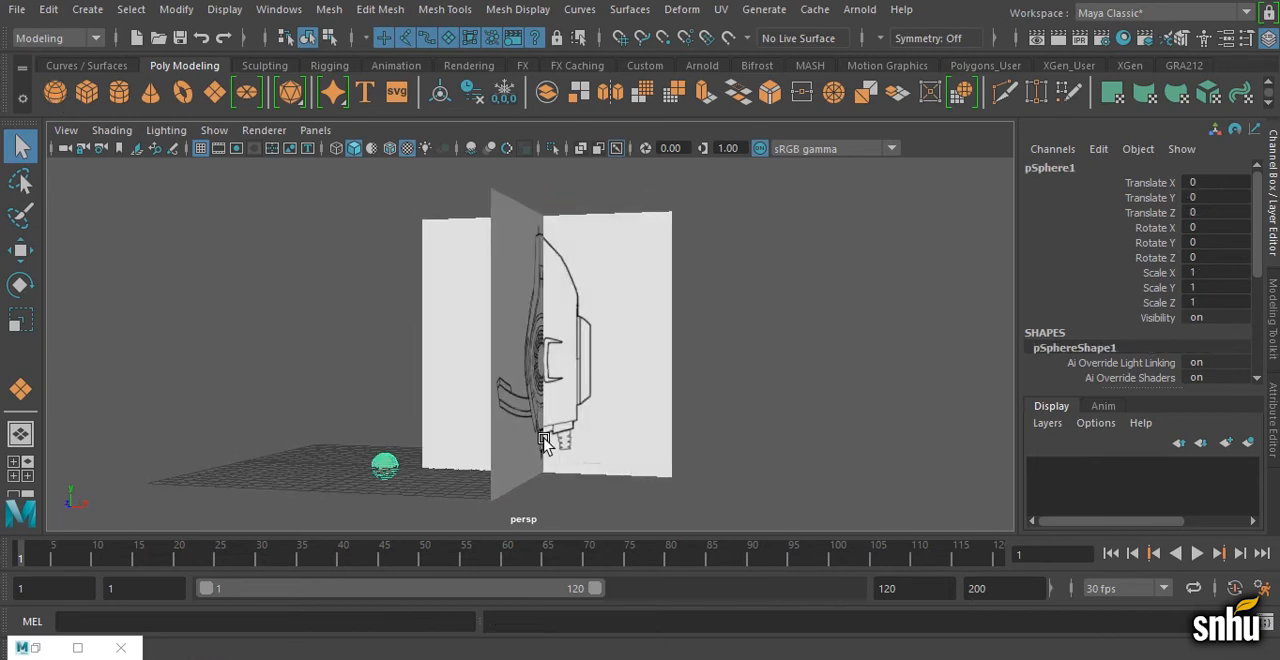
pyautogui.press('w')
pyautogui.moveTo(386, 415); pyautogui.dragTo(700, 371)
pyautogui.press('e')
pyautogui.click(1203, 257)
pyautogui.write('90')
pyautogui.press('Return')
# Step: Position the sphere over the ear cup drawing at about X 14.7, Y 8.6, and scale it uniformly to about 3.82
pyautogui.scroll(1, 700, 380)
pyautogui.press('w')
pyautogui.keyDown('alt'); pyautogui.moveTo(692, 376); pyautogui.dragTo(802, 407); pyautogui.keyUp('alt')
pyautogui.press('e')
pyautogui.press('r')
pyautogui.keyDown('alt'); pyautogui.moveTo(664, 356); pyautogui.dragTo(694, 361); pyautogui.keyUp('alt')
pyautogui.press('w')
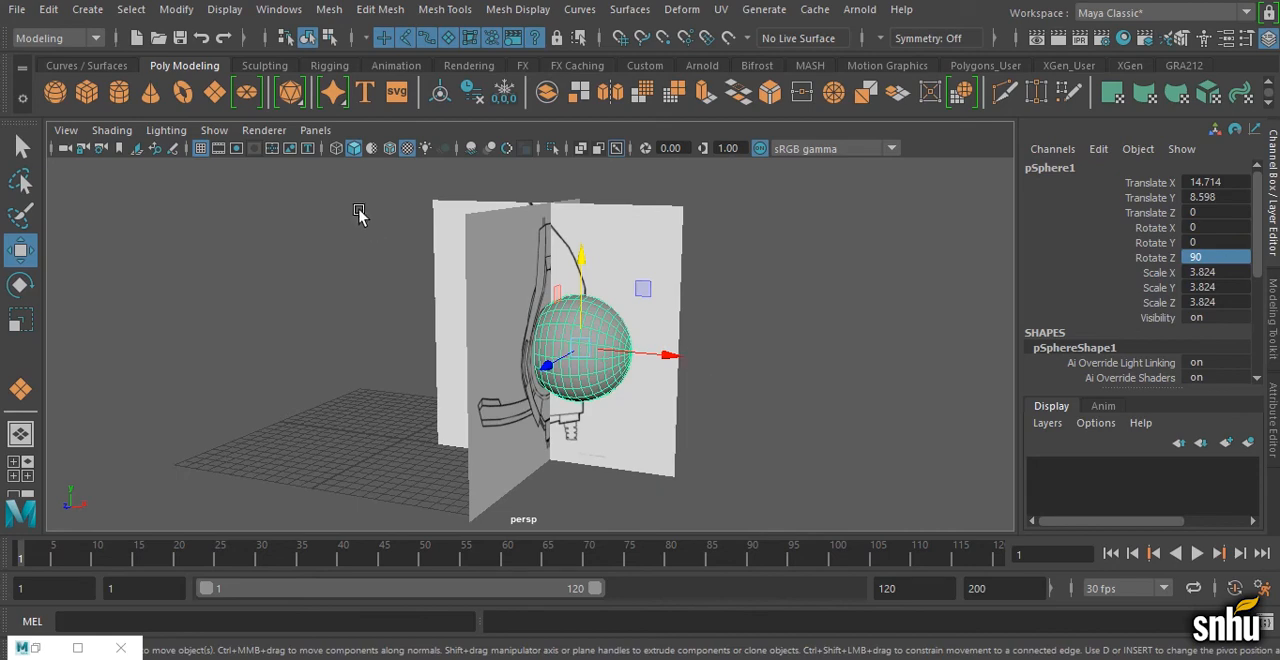
# Step: Turn on X-Ray shading in the perspective view to check the sphere against the ear cup drawings, and delete the sphere
pyautogui.click(108, 131)
pyautogui.click(155, 318)
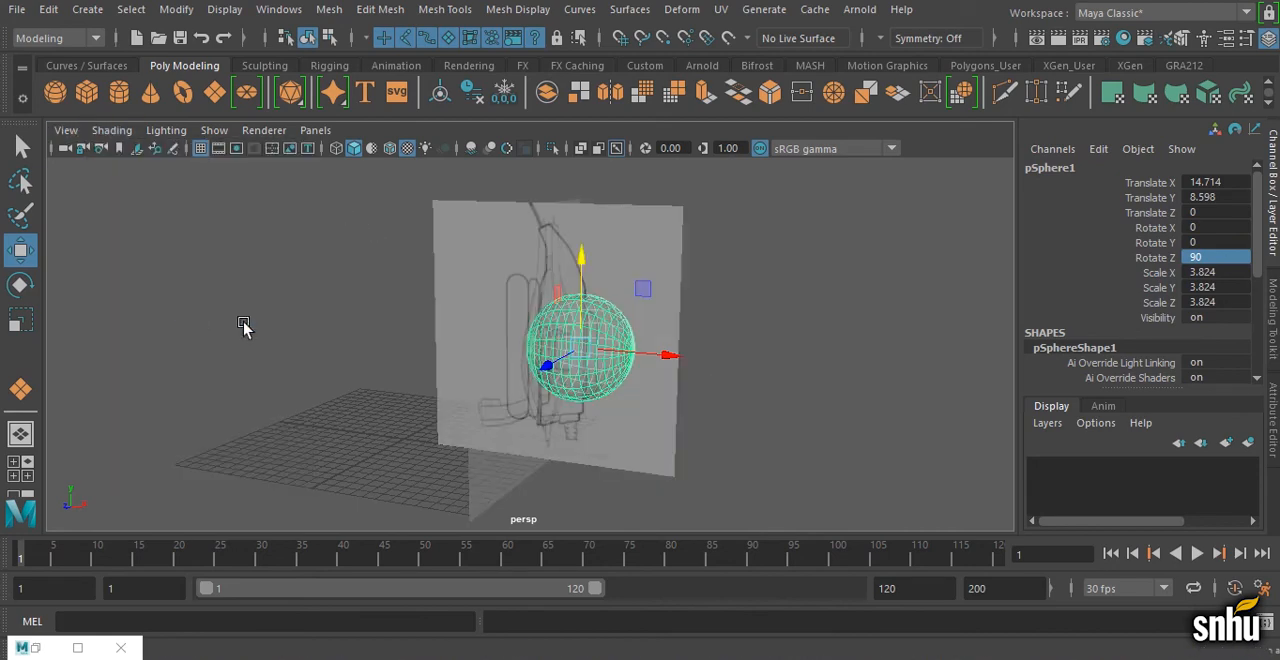
pyautogui.keyDown('alt'); pyautogui.moveTo(710, 368); pyautogui.dragTo(717, 354); pyautogui.keyUp('alt')
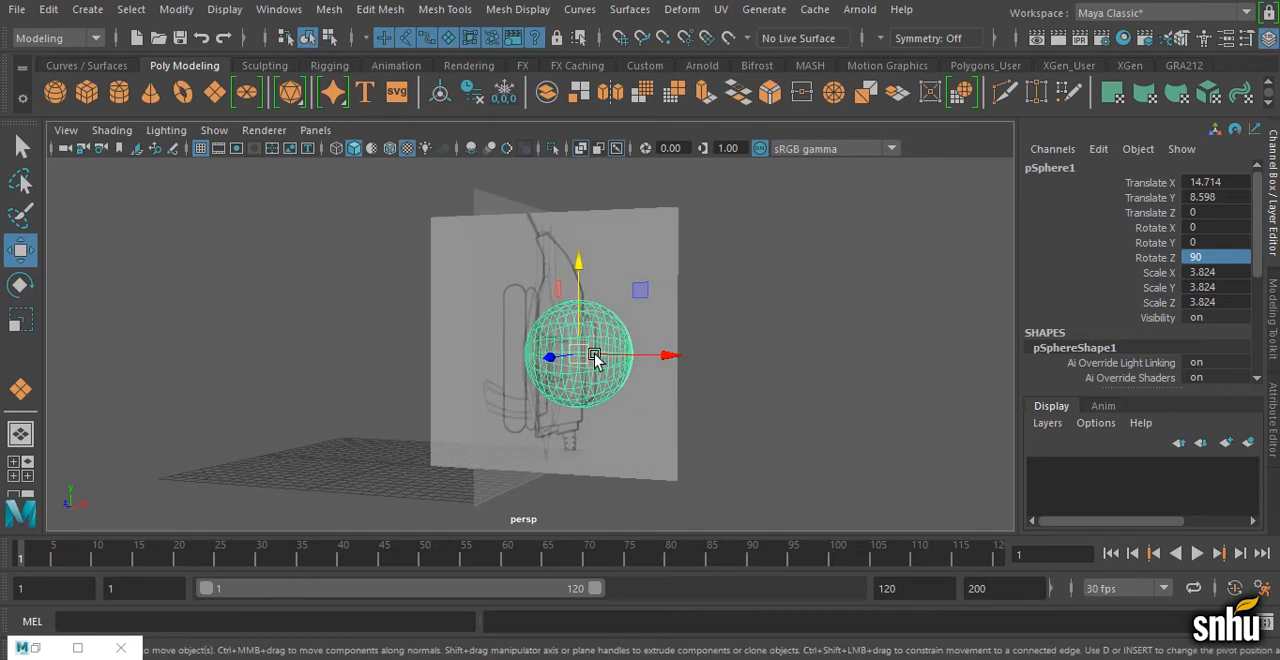
pyautogui.keyDown('alt'); pyautogui.moveTo(623, 357); pyautogui.dragTo(497, 366); pyautogui.keyUp('alt')
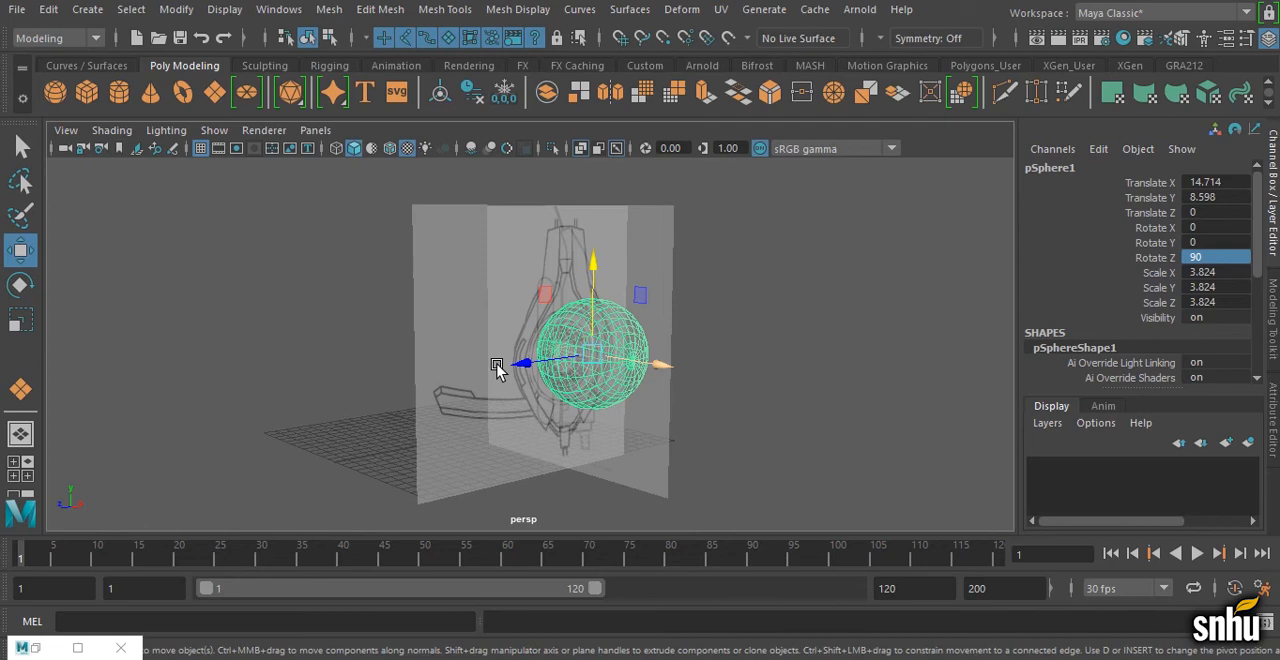
pyautogui.press('Delete')
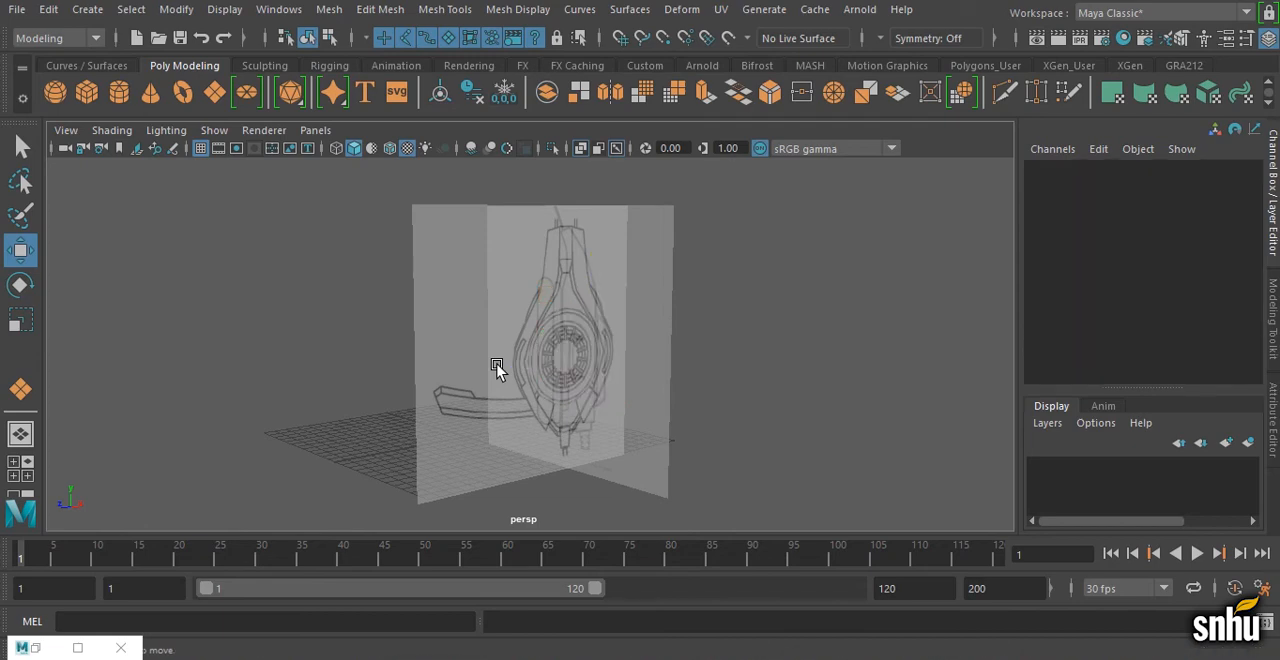
# Step: Create a polygon cylinder at the origin and set its Subdivisions Caps to 2
pyautogui.click(122, 95)
pyautogui.keyDown('alt'); pyautogui.moveTo(478, 343); pyautogui.dragTo(803, 415); pyautogui.keyUp('alt')
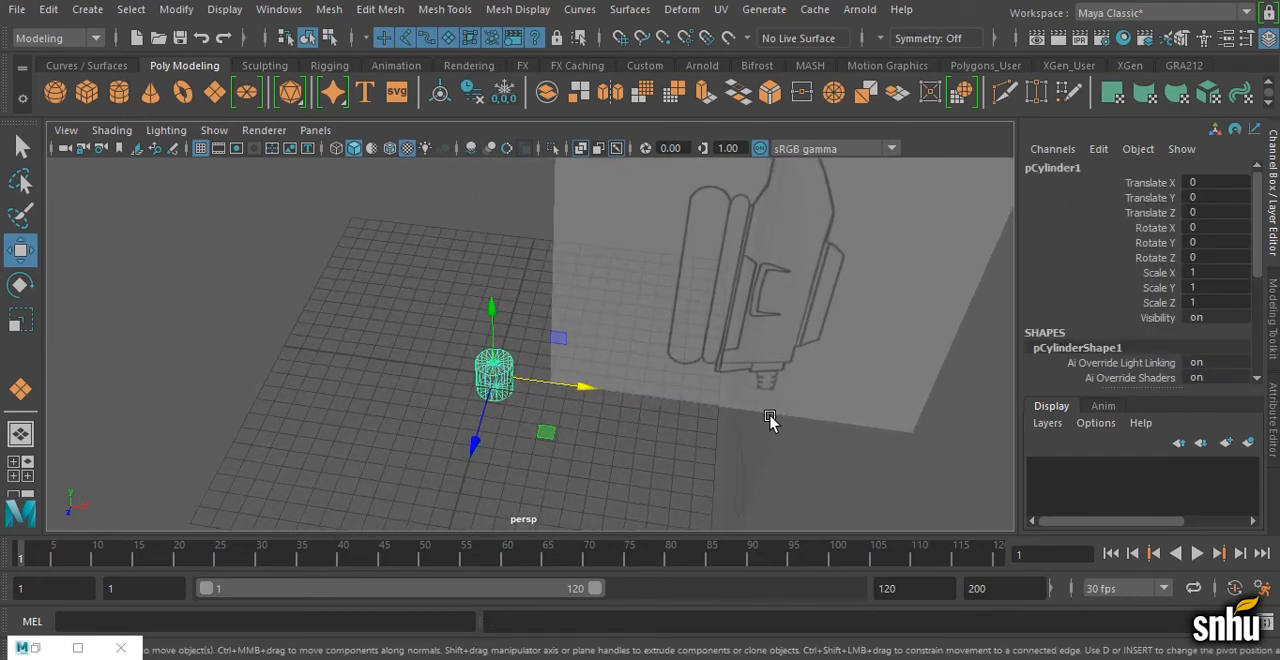
pyautogui.scroll(-3, 1112, 348)
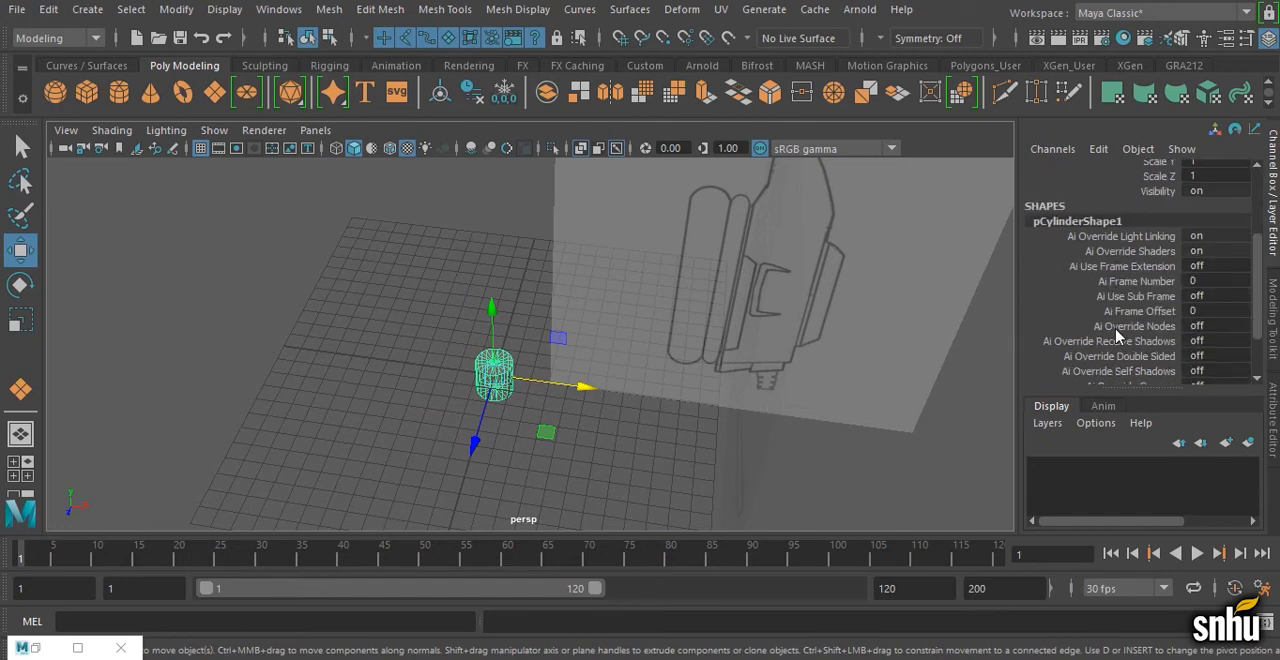
pyautogui.click(1068, 363)
pyautogui.scroll(-3, 1092, 365)
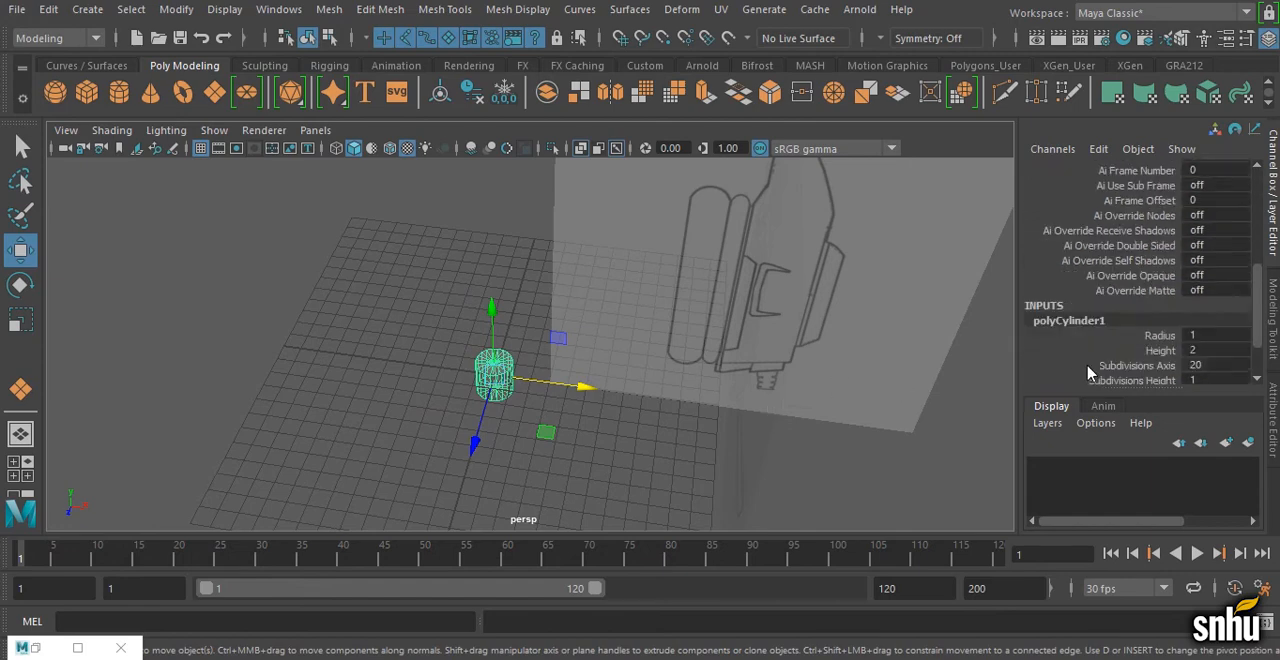
pyautogui.click(1210, 352)
pyautogui.click(1210, 352)
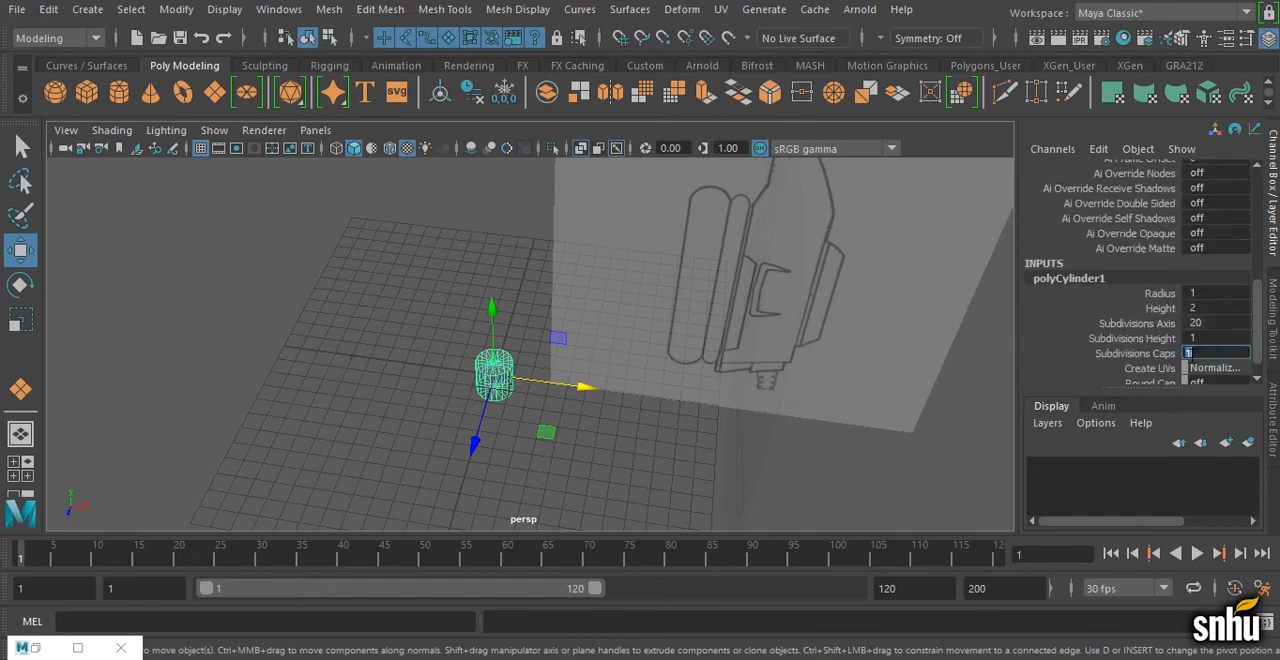
pyautogui.write('2')
pyautogui.press('Return')
# Step: Set the cylinder's Subdivisions Height to 5
pyautogui.keyDown('alt'); pyautogui.moveTo(563, 383); pyautogui.dragTo(480, 365); pyautogui.keyUp('alt')
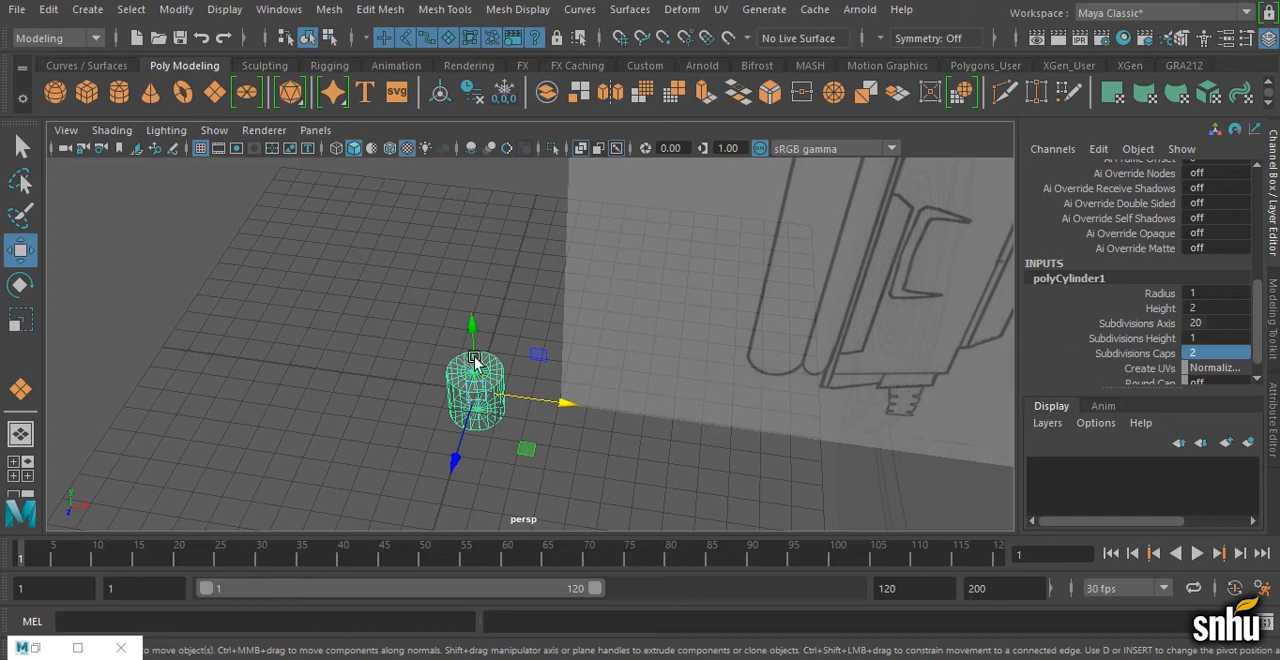
pyautogui.click(1200, 338)
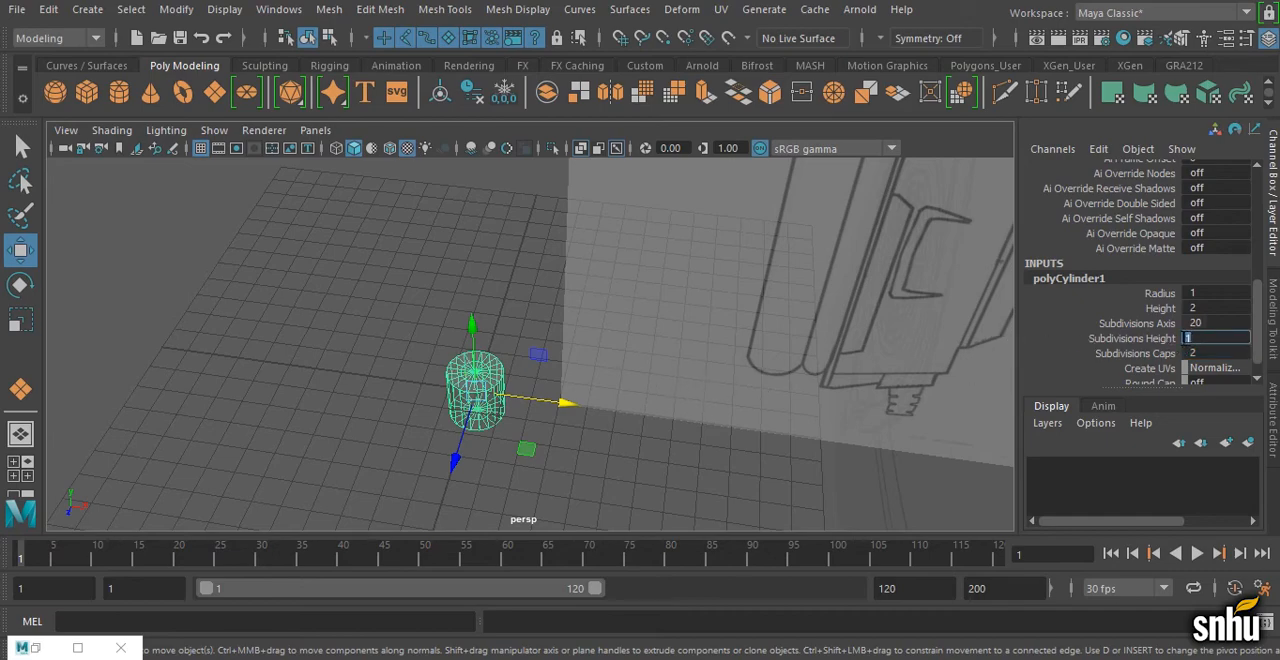
pyautogui.write('5')
pyautogui.press('Return')
pyautogui.keyDown('alt'); pyautogui.moveTo(422, 262); pyautogui.dragTo(440, 291); pyautogui.keyUp('alt')
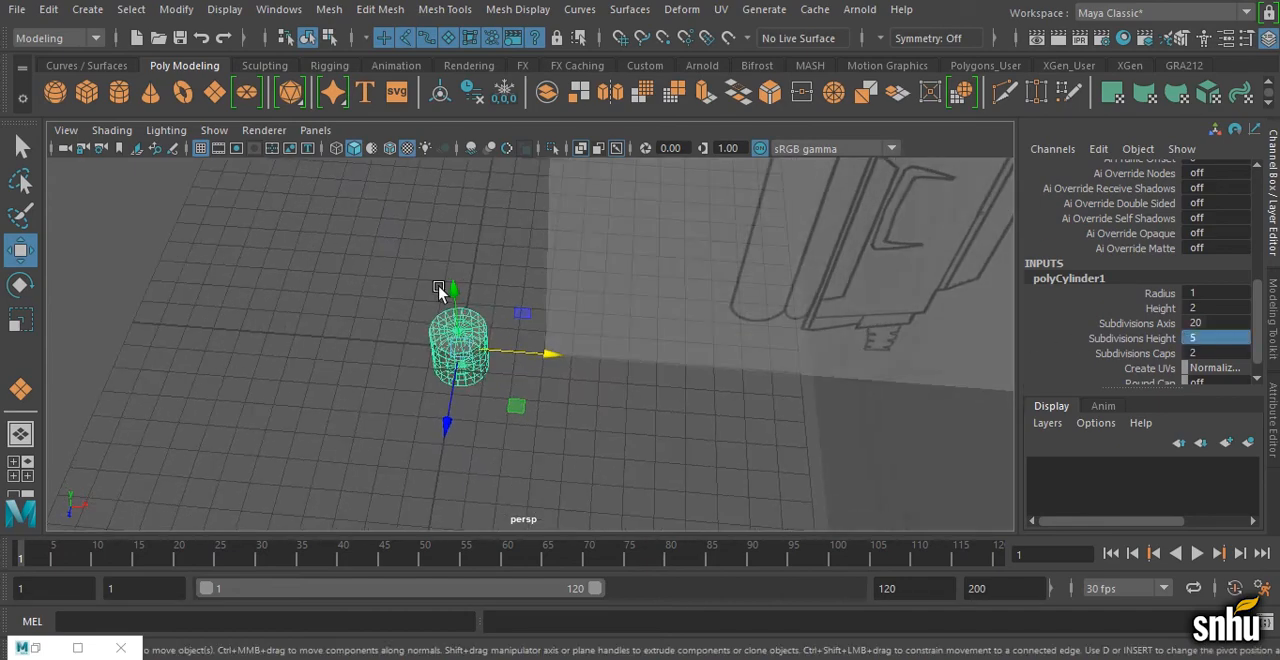
# Step: Turn off X-Ray shading in the perspective view and set the cylinder's Subdivisions Axis to 16
pyautogui.click(112, 130)
pyautogui.click(140, 317)
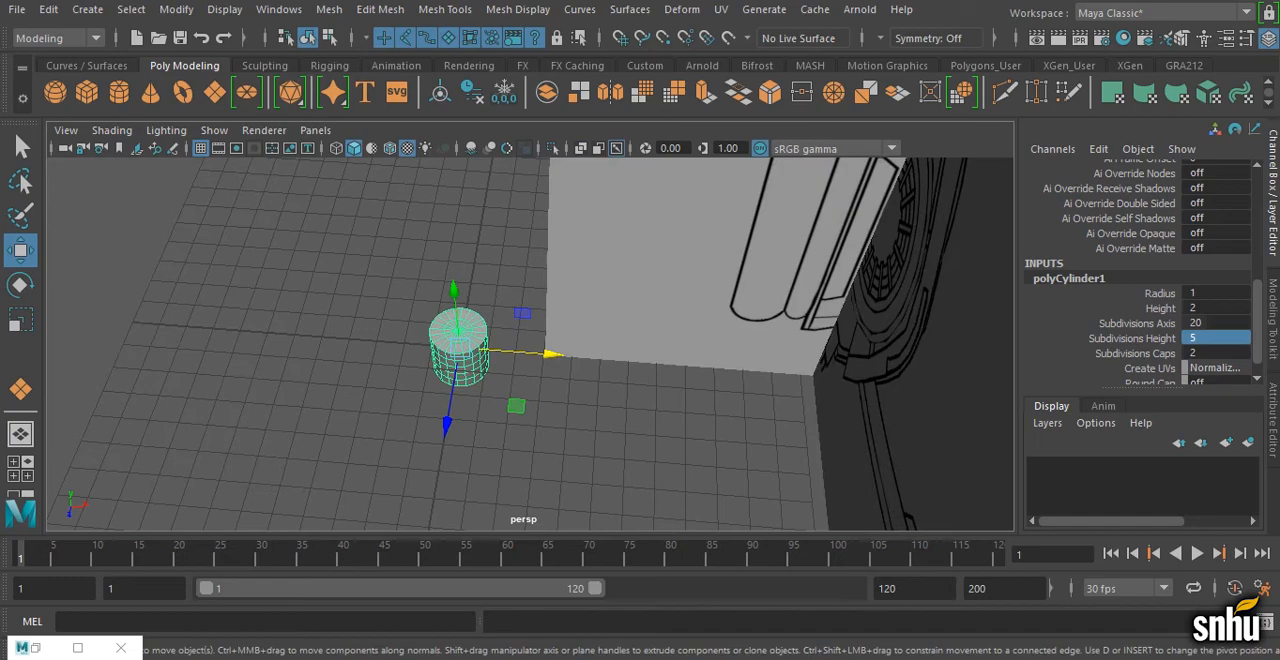
pyautogui.doubleClick(1216, 323)
pyautogui.press('Return')
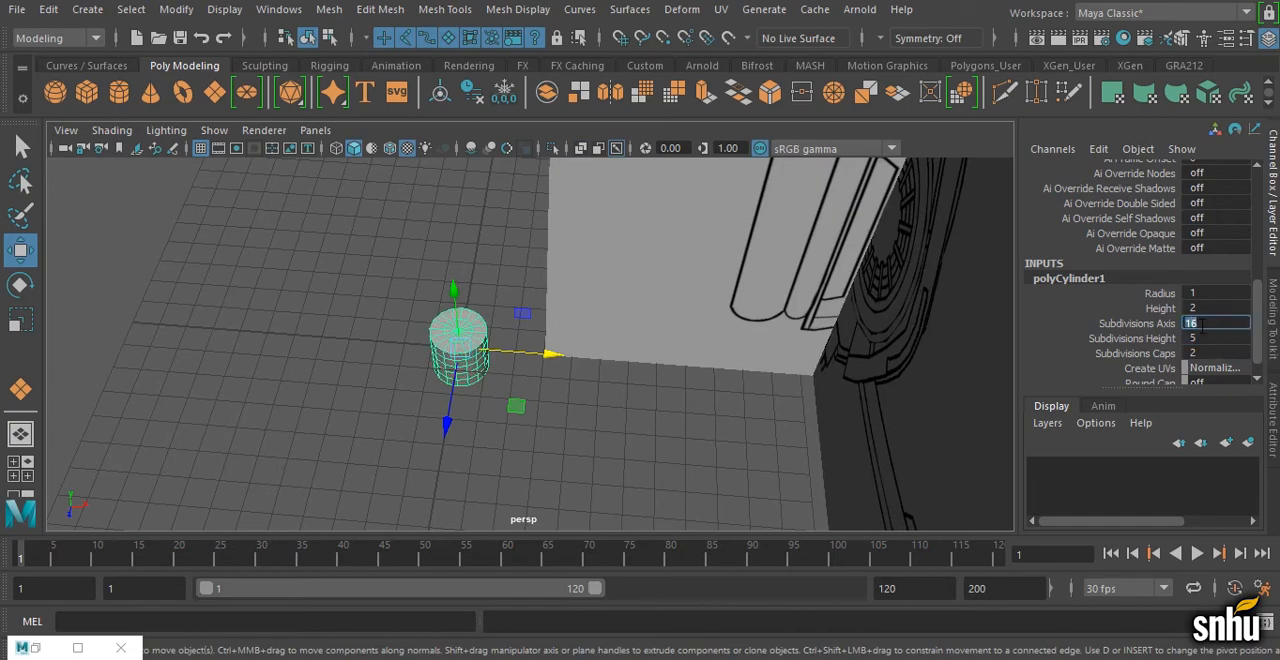
pyautogui.keyDown('alt'); pyautogui.moveTo(280, 380); pyautogui.dragTo(651, 337); pyautogui.keyUp('alt')
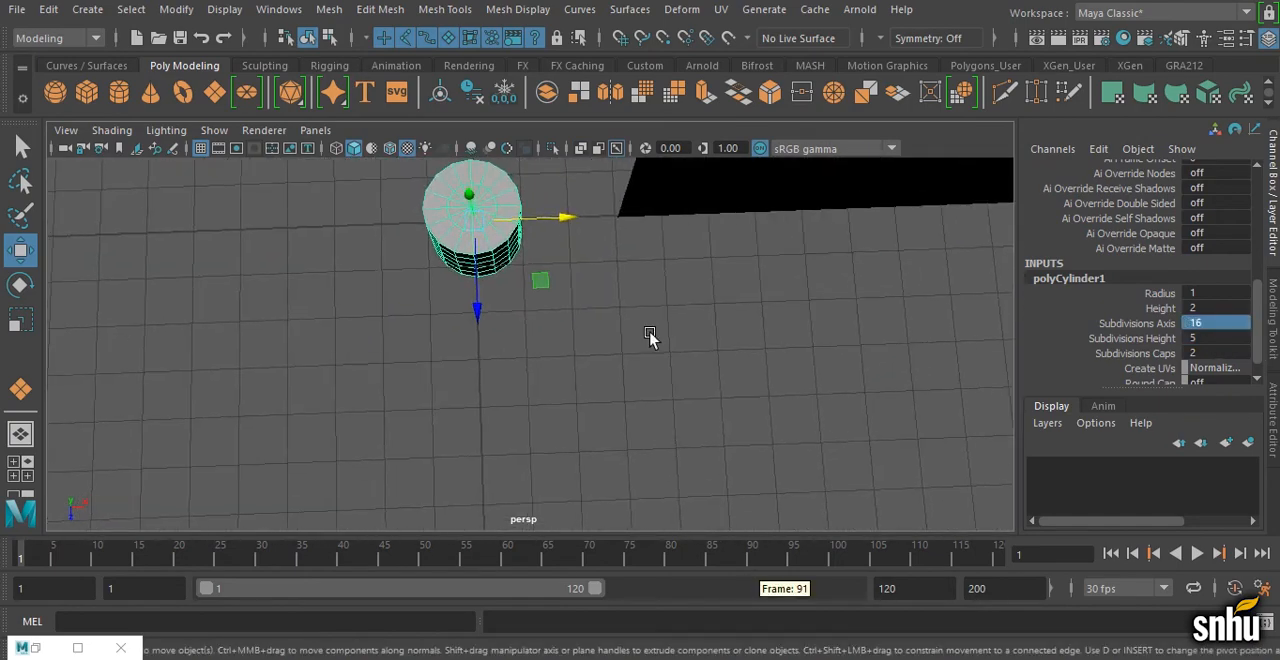
pyautogui.press('f')
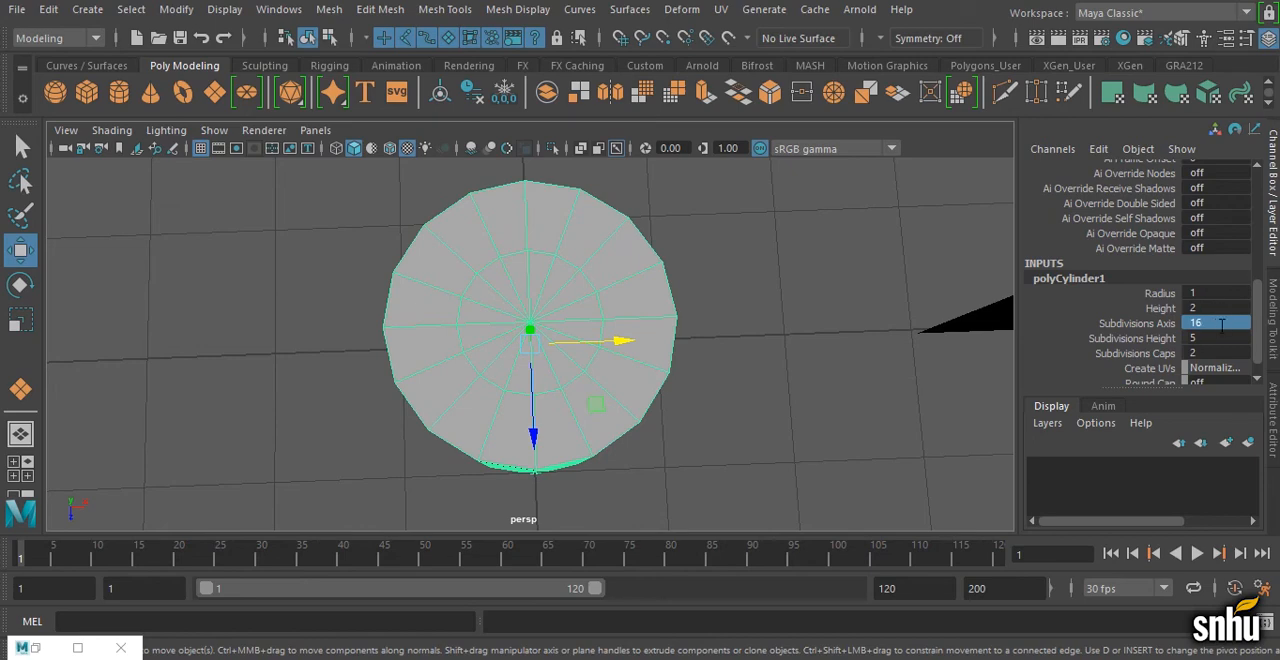
# Step: Try 15 axis subdivisions on the cylinder and restore Subdivisions Axis to 16
pyautogui.click(1221, 323)
pyautogui.write('15')
pyautogui.press('Return')
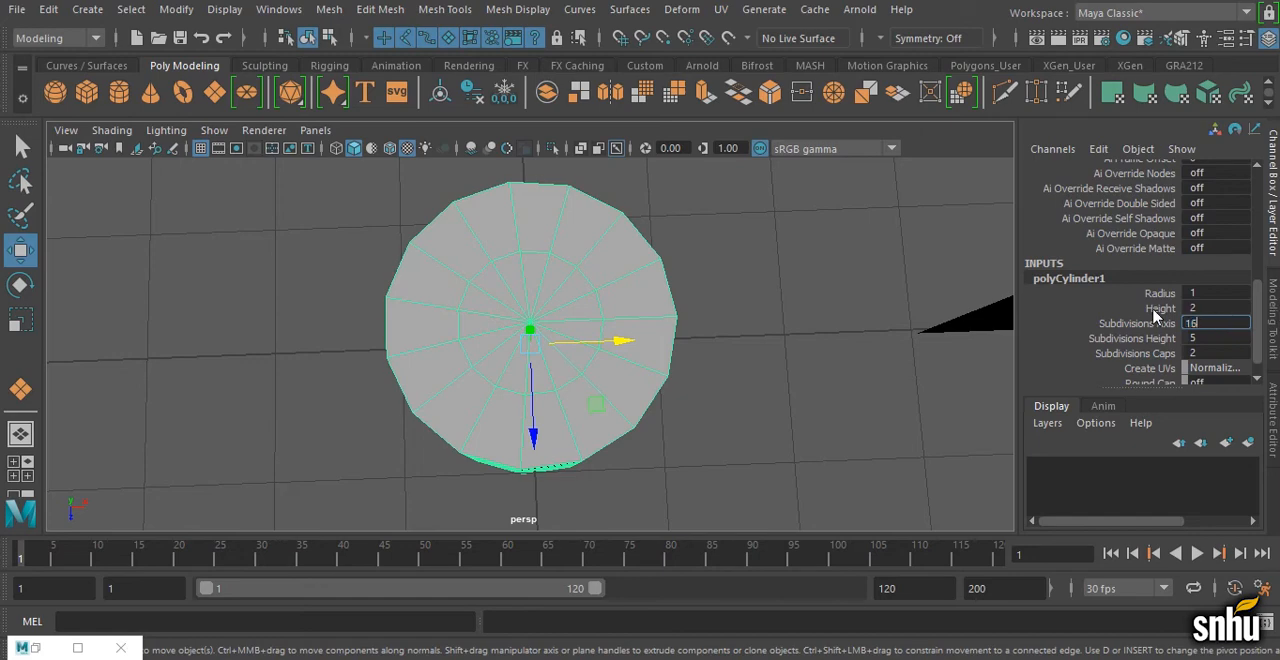
pyautogui.press('Return')
pyautogui.click(521, 204)
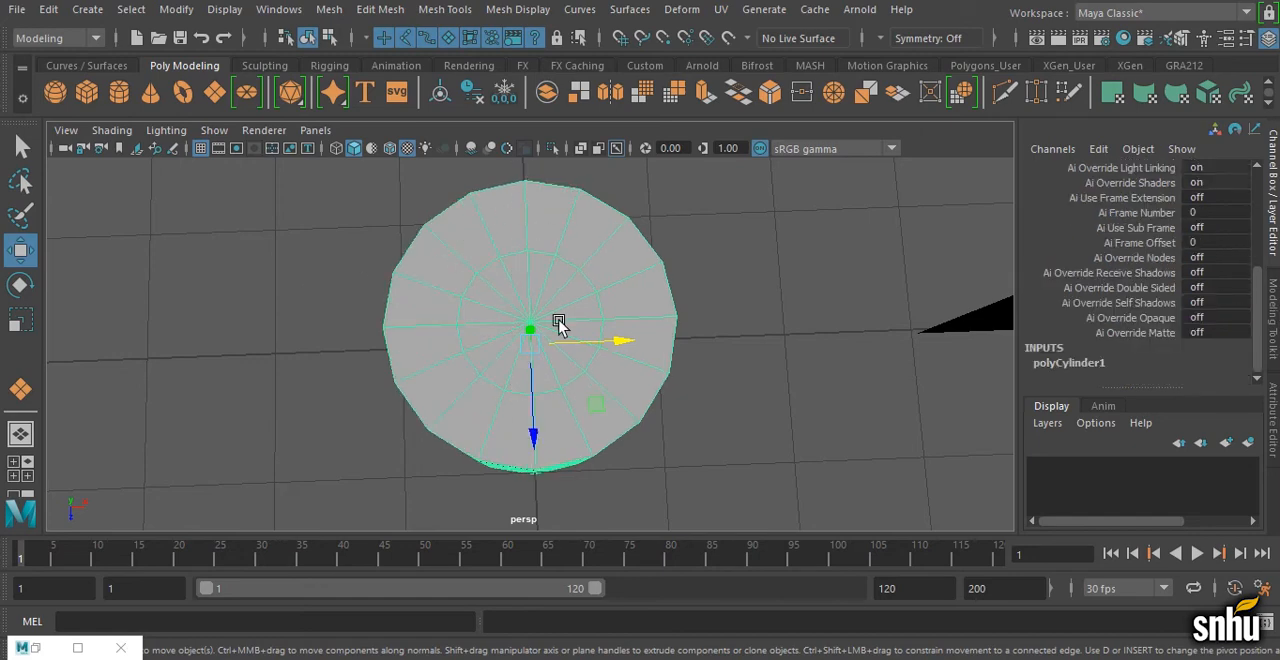
pyautogui.click(1150, 366)
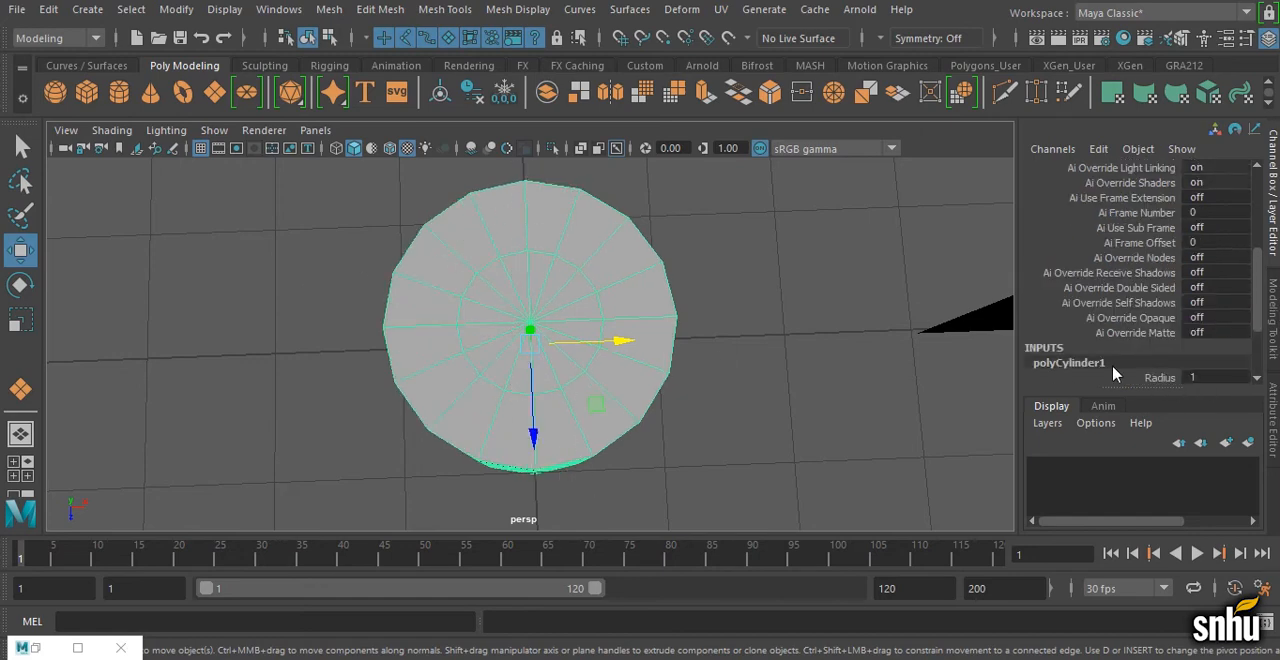
pyautogui.scroll(-3, 1116, 373)
pyautogui.scroll(-5, 500, 280)
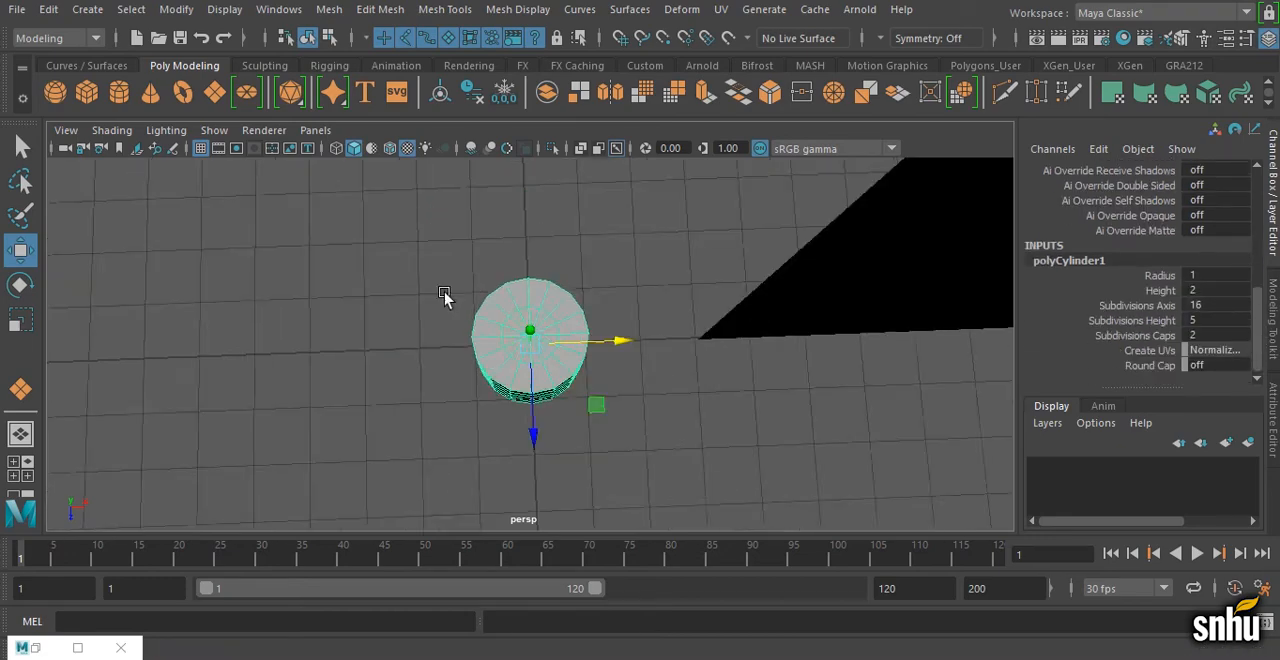
# Step: Rotate the cylinder onto its side with Rotate Z set to 90
pyautogui.keyDown('alt'); pyautogui.moveTo(444, 292); pyautogui.dragTo(390, 175); pyautogui.keyUp('alt')
pyautogui.press('e')
pyautogui.moveTo(590, 294); pyautogui.dragTo(601, 334)
pyautogui.scroll(5, 1221, 250)
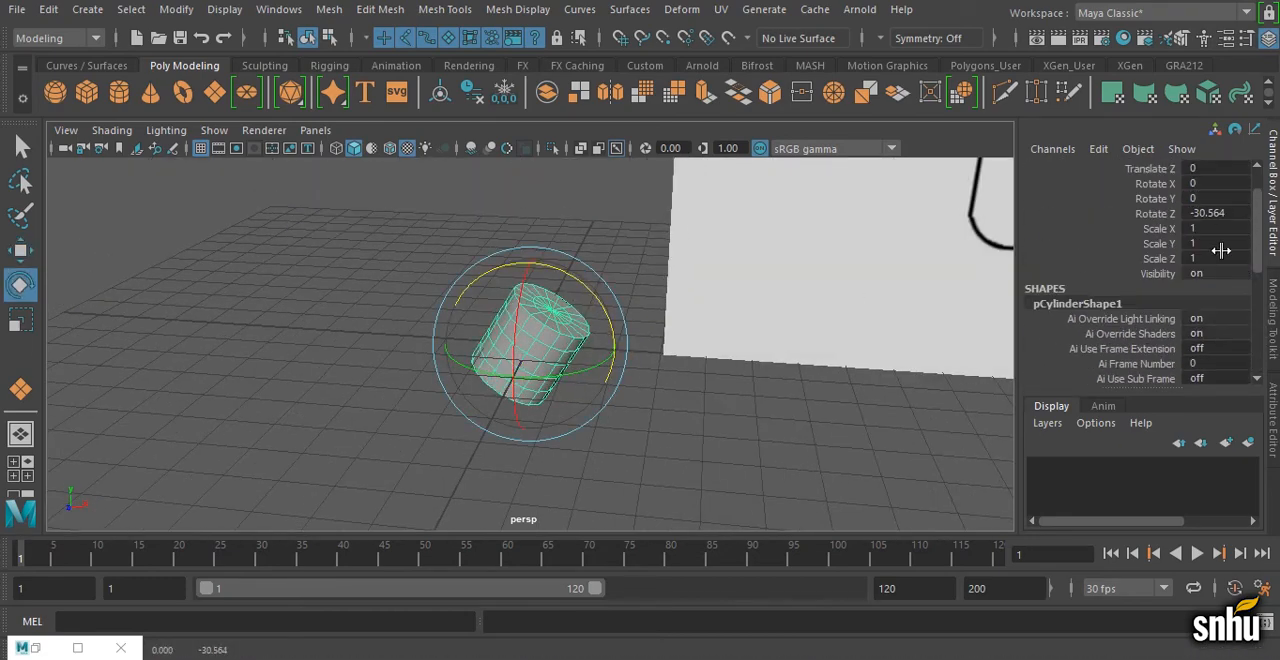
pyautogui.doubleClick(1215, 213)
pyautogui.write('90')
pyautogui.press('Return')
pyautogui.keyDown('alt'); pyautogui.moveTo(610, 225); pyautogui.dragTo(503, 308); pyautogui.keyUp('alt')
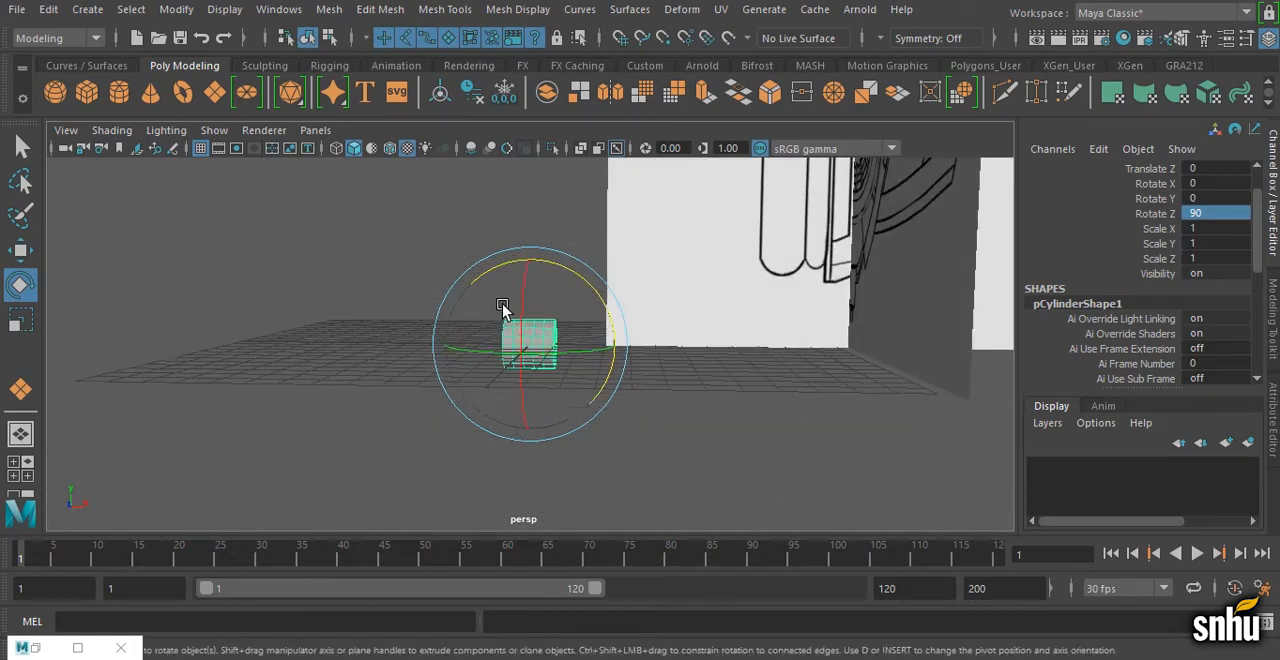
# Step: Raise the cylinder above the grid and move it along X to the headphone drawings at ear cup height
pyautogui.press('w')
pyautogui.moveTo(540, 268); pyautogui.dragTo(548, 165)
pyautogui.keyDown('alt'); pyautogui.moveTo(618, 210); pyautogui.dragTo(610, 348, button='middle'); pyautogui.keyUp('alt')
pyautogui.moveTo(544, 304); pyautogui.dragTo(547, 272)
pyautogui.moveTo(646, 363); pyautogui.dragTo(946, 375)
pyautogui.keyDown('alt'); pyautogui.moveTo(835, 452); pyautogui.dragTo(748, 470); pyautogui.keyUp('alt')
# Step: Show the side view with X-Ray shading turned on so the ear cup drawing shows through the cylinder
pyautogui.press('space')
pyautogui.press('space')
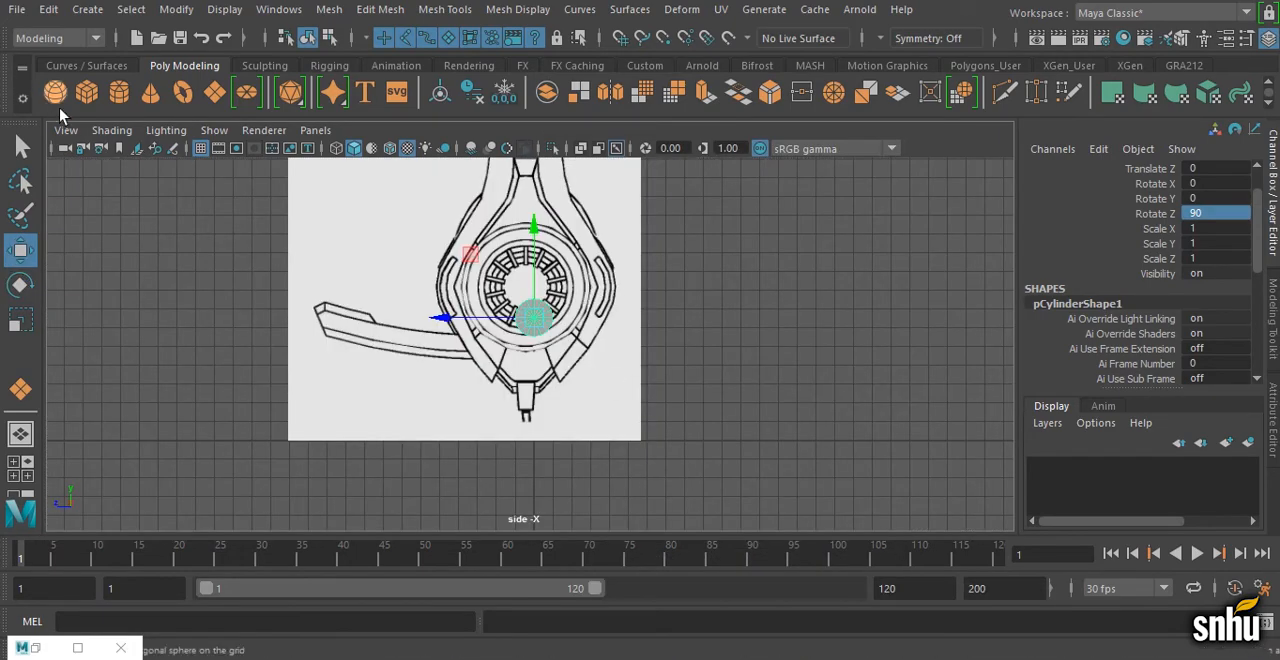
pyautogui.click(111, 130)
pyautogui.click(150, 318)
pyautogui.scroll(3, 563, 345)
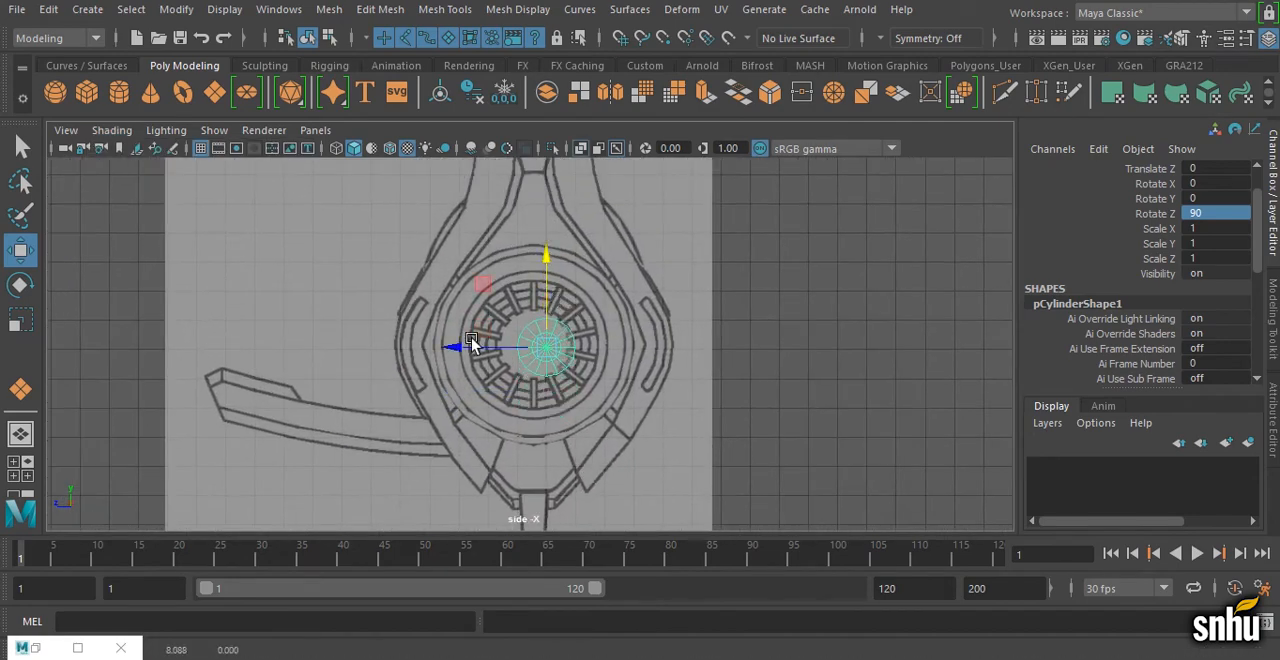
pyautogui.scroll(5, 766, 443)
# Step: Move the cylinder over the ear cup's inner grille at about Z 0.483 and scale it uniformly to about 2.16
pyautogui.moveTo(600, 366); pyautogui.dragTo(465, 317)
pyautogui.moveTo(390, 348); pyautogui.dragTo(714, 309)
pyautogui.scroll(-4, 481, 357)
pyautogui.press('r')
pyautogui.scroll(5, 606, 423)
pyautogui.press('w')
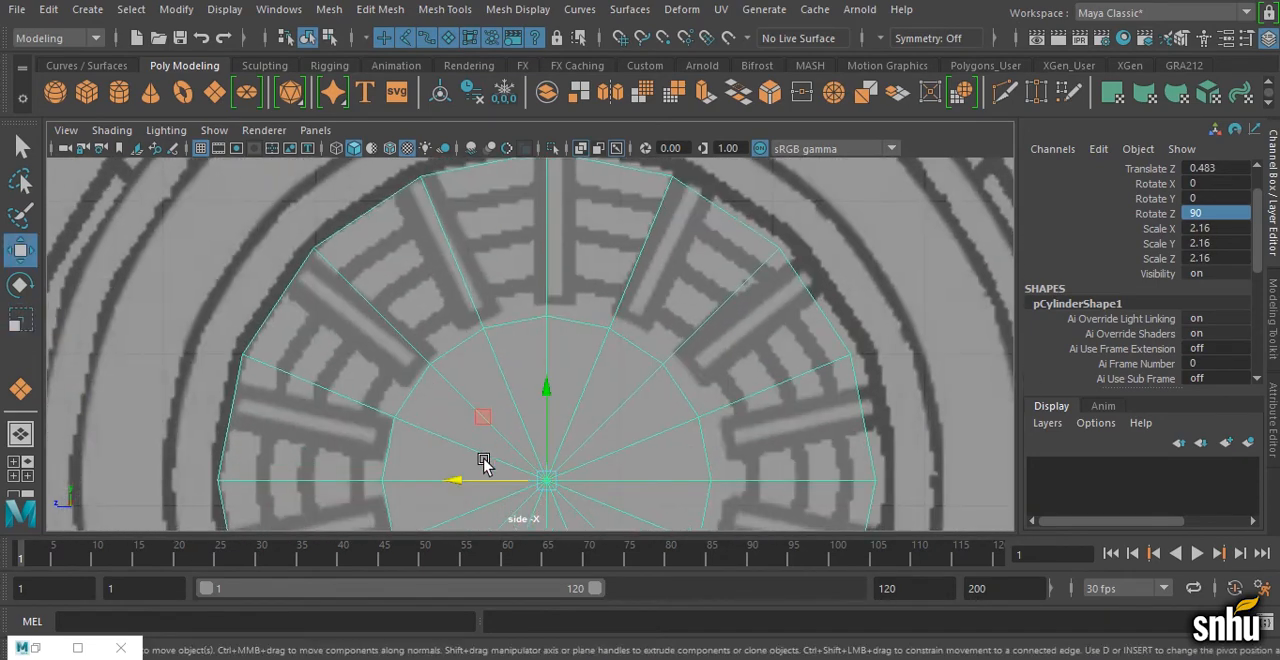
# Step: Center the cylinder on the ear cup's grille at about Z 0.427 and scale it uniformly to about 2.278
pyautogui.moveTo(475, 481); pyautogui.dragTo(484, 482)
pyautogui.scroll(-5, 590, 465)
pyautogui.keyDown('alt'); pyautogui.moveTo(531, 412); pyautogui.dragTo(541, 370, button='middle'); pyautogui.keyUp('alt')
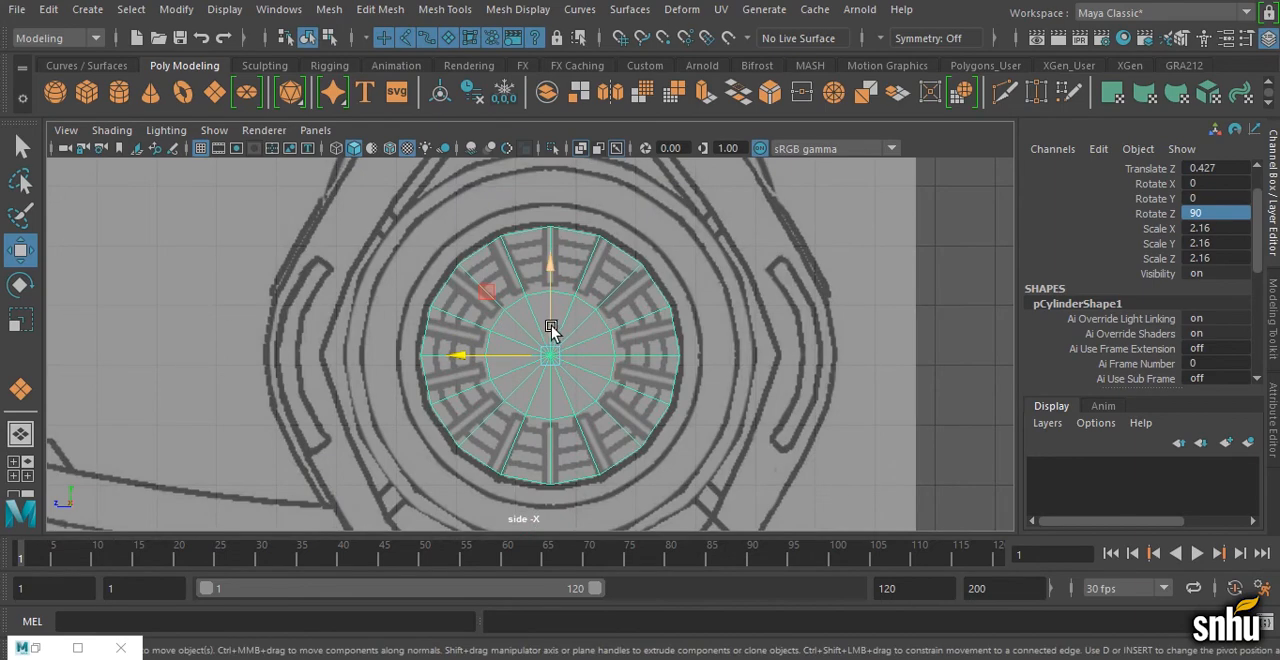
pyautogui.press('r')
pyautogui.moveTo(550, 355); pyautogui.dragTo(563, 362)
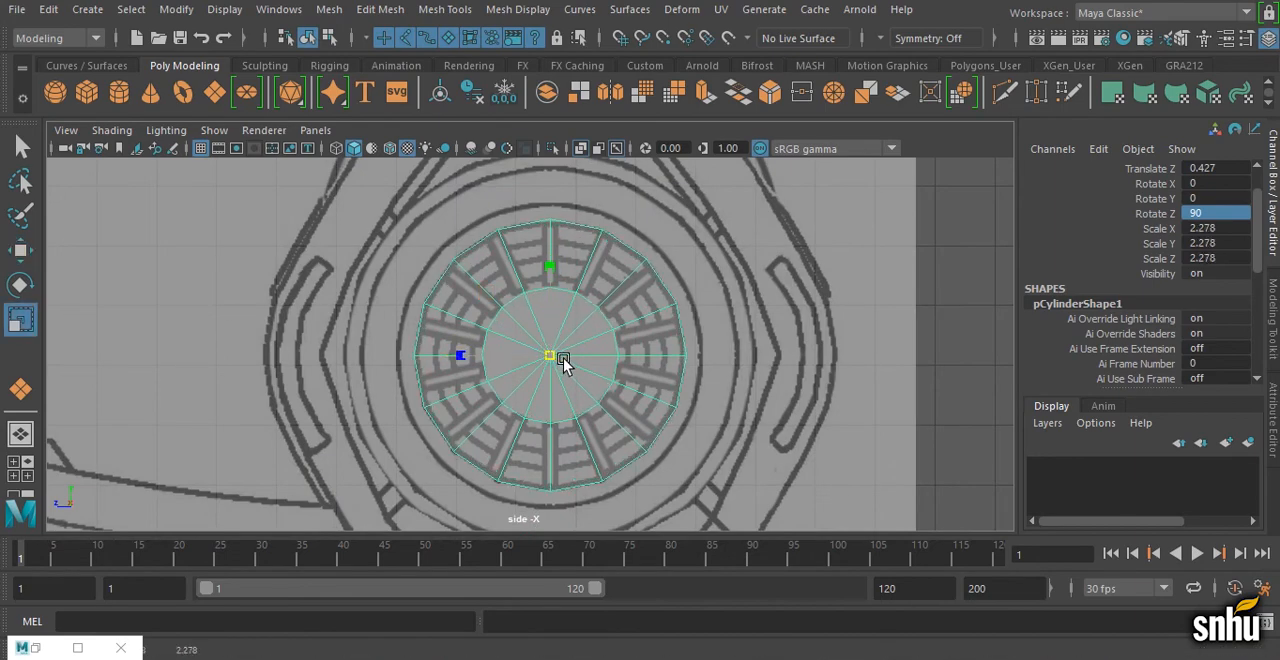
# Step: Show the front view with X-Ray shading turned on to reveal the ear cup drawing behind the cylinder
pyautogui.press('space')
pyautogui.press('space')
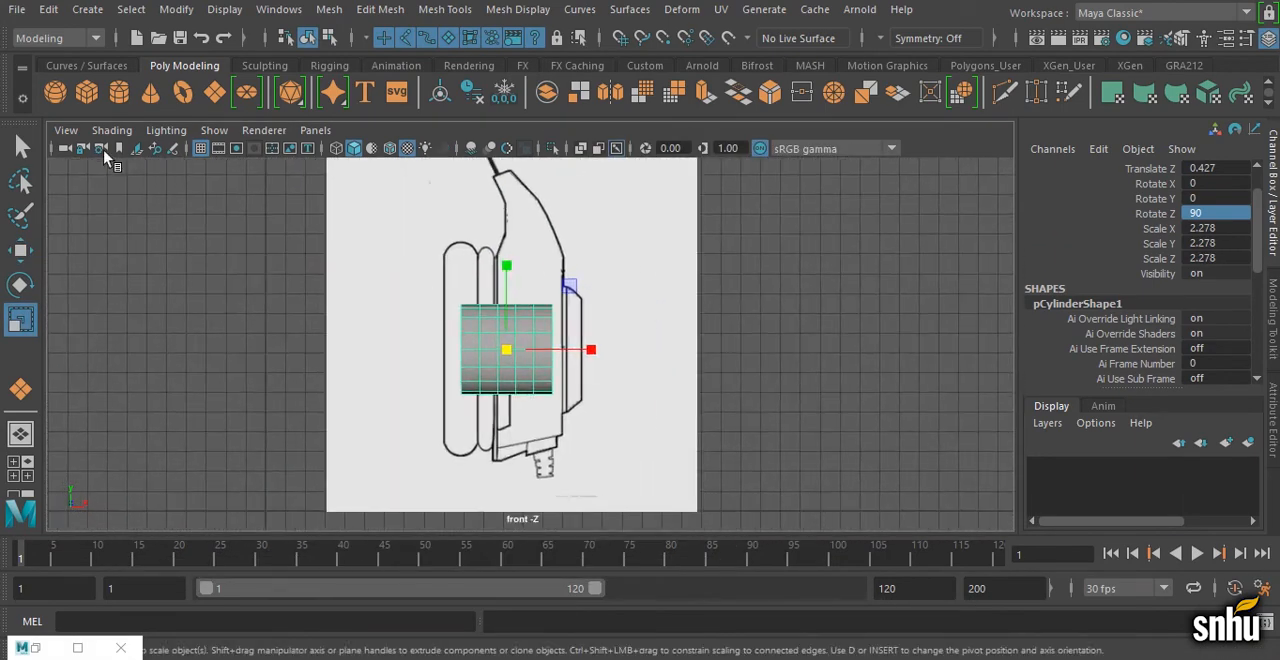
pyautogui.click(111, 130)
pyautogui.click(200, 318)
pyautogui.scroll(4, 560, 360)
pyautogui.press('w')
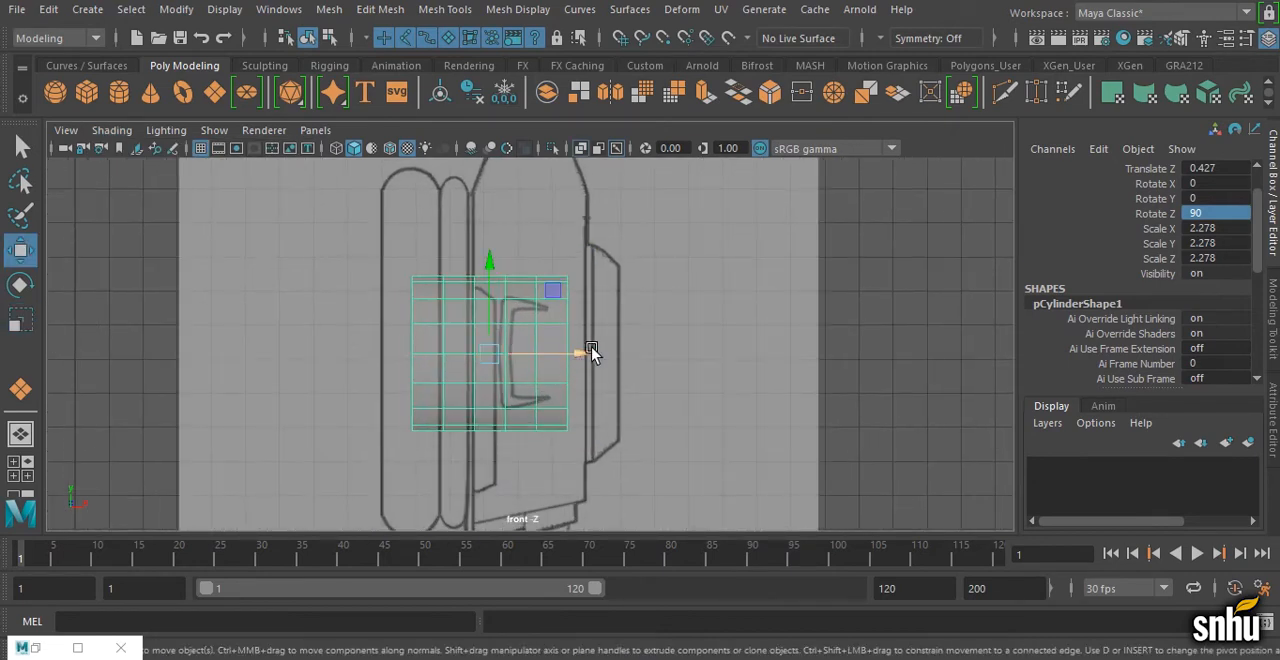
# Step: Snap the cylinder's pivot to the center of its end face on the ear cushion side
pyautogui.press('d')
pyautogui.click(569, 350)
pyautogui.press('v')
pyautogui.moveTo(397, 405); pyautogui.dragTo(422, 399, button='middle')
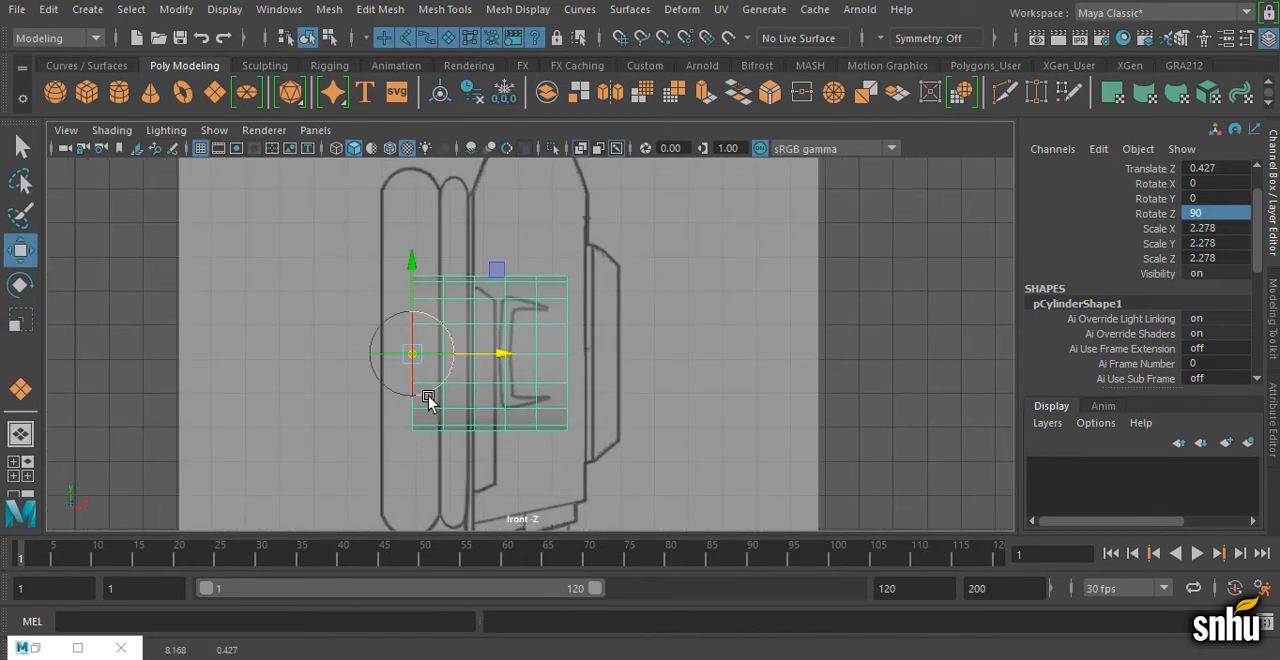
pyautogui.press('d')
# Step: Move the cylinder along X toward the ear cup's outer side and scale it uniformly to about 3.445 to match the larger ring
pyautogui.moveTo(504, 356); pyautogui.dragTo(623, 322)
pyautogui.press('r')
pyautogui.press('space')
pyautogui.press('space')
pyautogui.moveTo(653, 306); pyautogui.dragTo(656, 306)
pyautogui.scroll(-4, 721, 329)
pyautogui.press('space')
pyautogui.press('space')
pyautogui.keyDown('alt'); pyautogui.moveTo(755, 284); pyautogui.dragTo(469, 315); pyautogui.keyUp('alt')
pyautogui.keyDown('alt'); pyautogui.moveTo(469, 315); pyautogui.dragTo(469, 310, button='middle'); pyautogui.keyUp('alt')
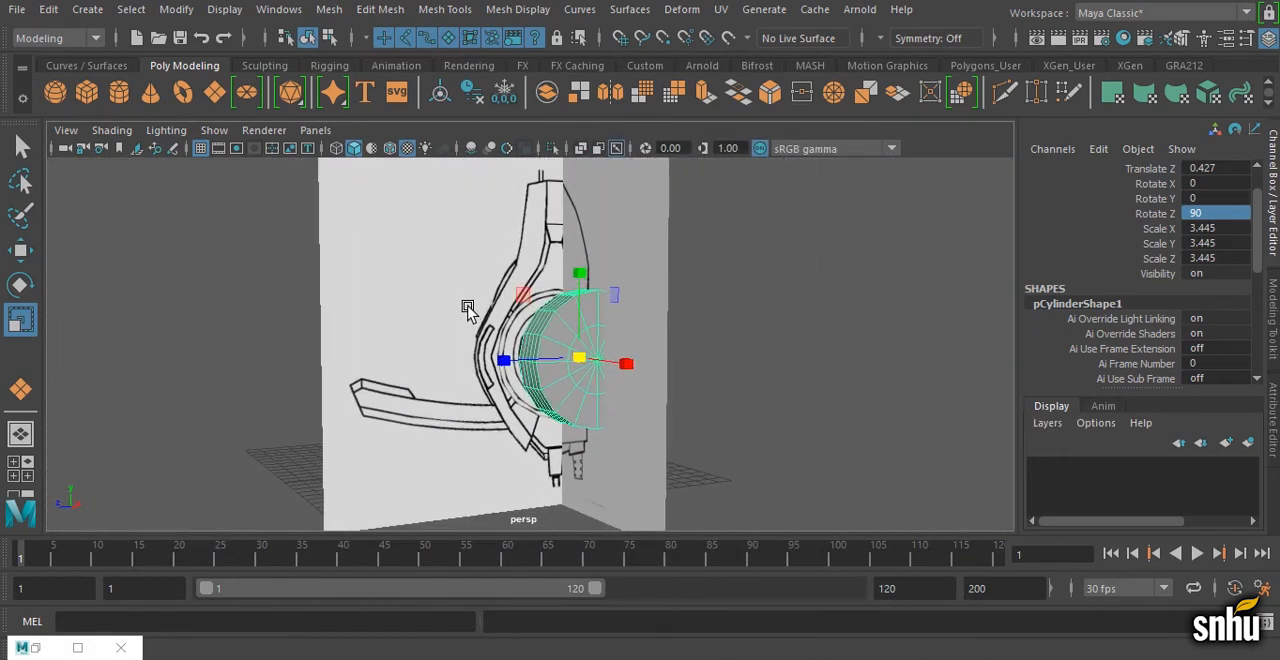
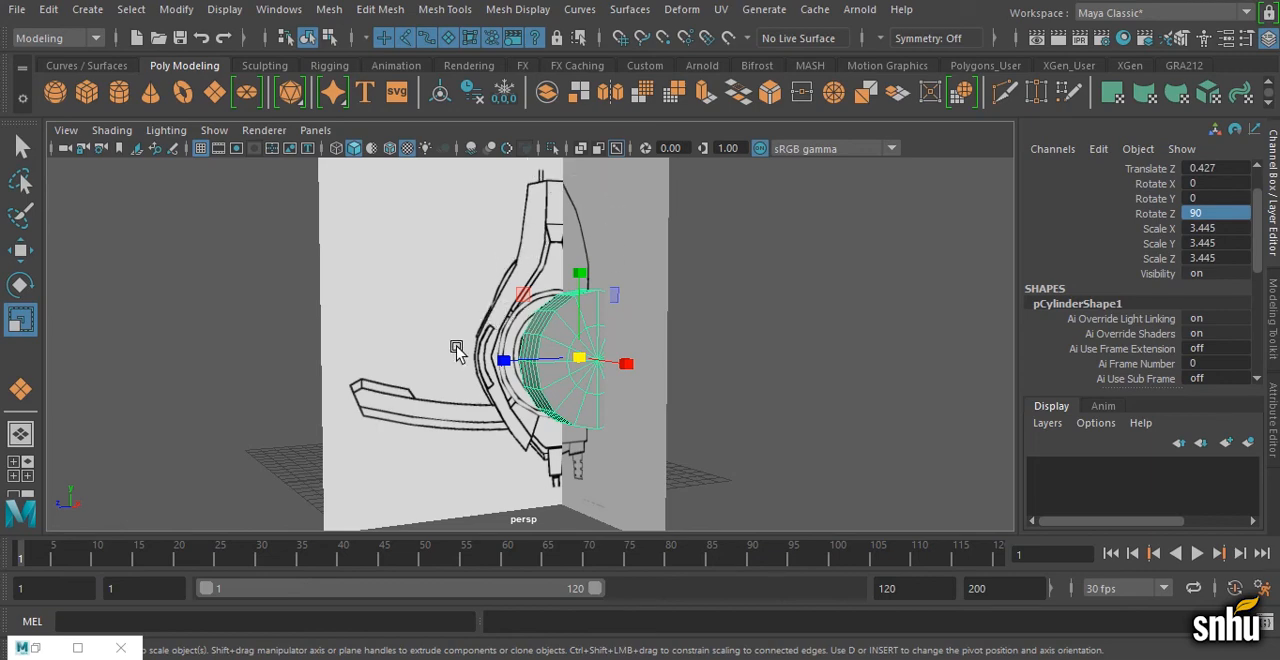
# Step: Create a polygon cube and move it onto the ear cup housing in the front view
pyautogui.click(86, 91)
pyautogui.keyDown('alt'); pyautogui.moveTo(345, 335); pyautogui.dragTo(560, 370); pyautogui.keyUp('alt')
pyautogui.press('e')
pyautogui.press('w')
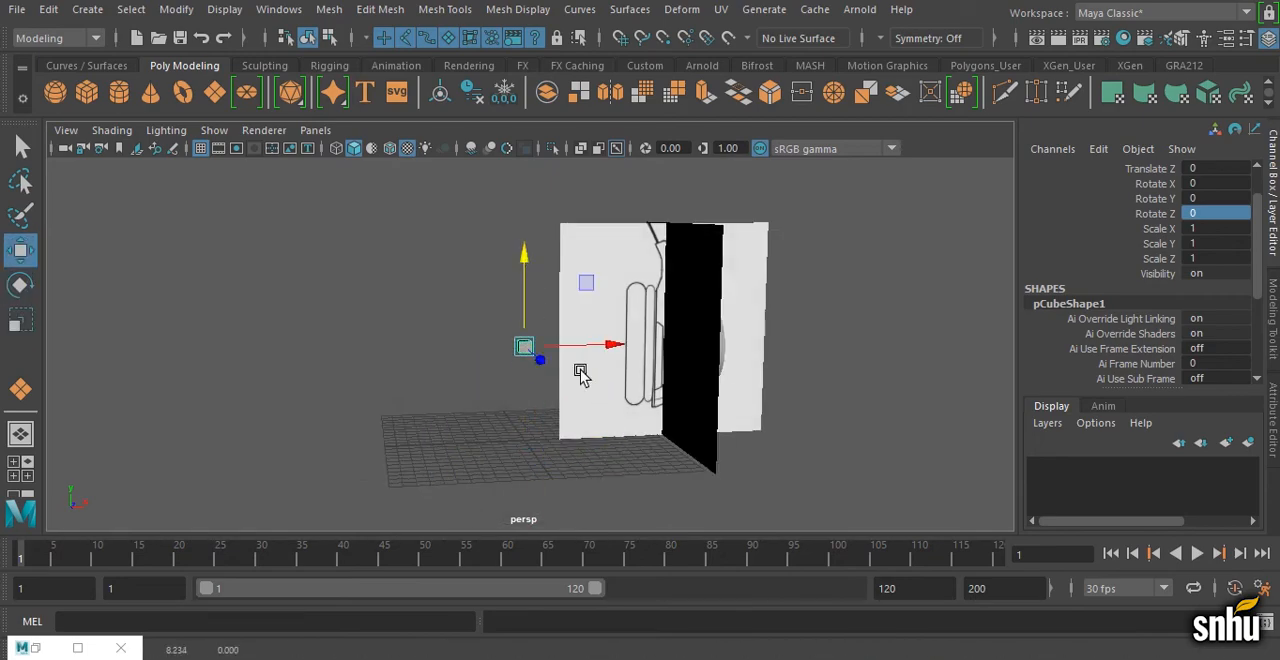
pyautogui.press('space')
# Step: Rotate the cube 45 degrees about X in the side view so it stands as a diamond
pyautogui.press('space')
pyautogui.moveTo(519, 405); pyautogui.dragTo(660, 352)
pyautogui.keyDown('alt'); pyautogui.moveTo(606, 260); pyautogui.dragTo(581, 275, button='middle'); pyautogui.keyUp('alt')
# Step: Scale the cube uniformly to about 5.556 and align it with the ear cup housing along X in the front view
pyautogui.press('r')
pyautogui.moveTo(553, 366); pyautogui.dragTo(676, 275)
pyautogui.press('w')
pyautogui.moveTo(639, 366); pyautogui.dragTo(591, 369)
pyautogui.press('r')
pyautogui.moveTo(504, 284); pyautogui.dragTo(503, 220)
pyautogui.press('space')
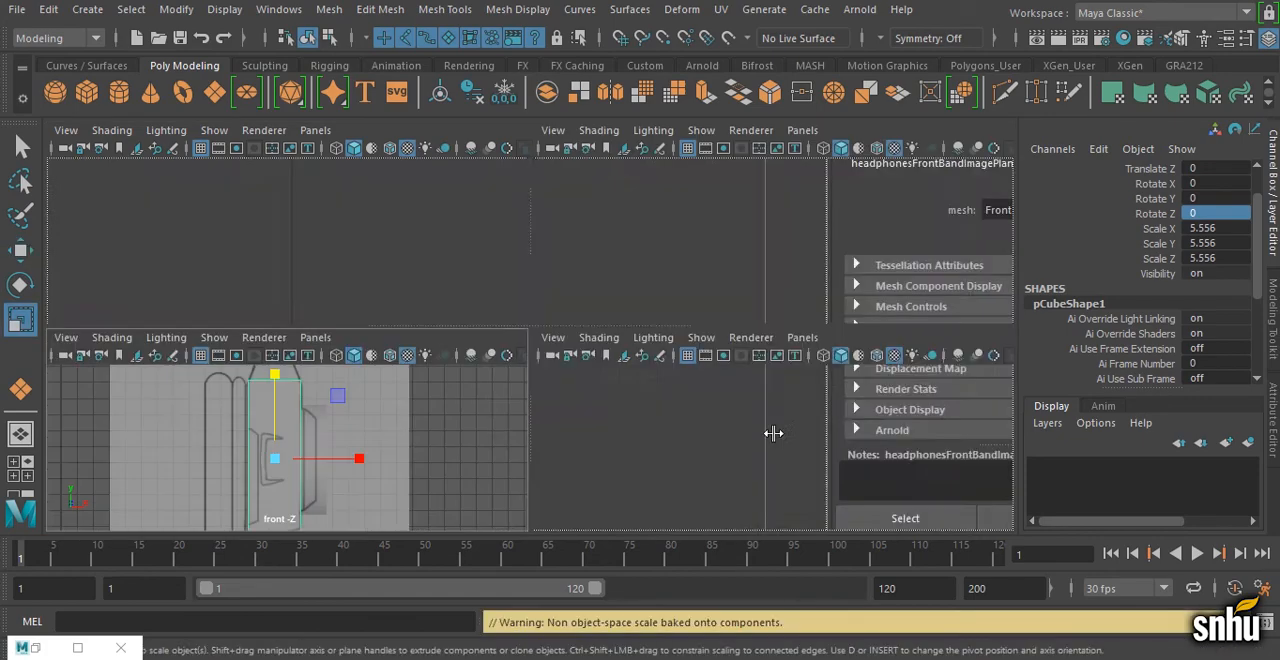
pyautogui.press('space')
pyautogui.hotkey('ctrl', 'z')
pyautogui.press('e')
pyautogui.moveTo(515, 276); pyautogui.dragTo(574, 265)
pyautogui.click(1205, 183)
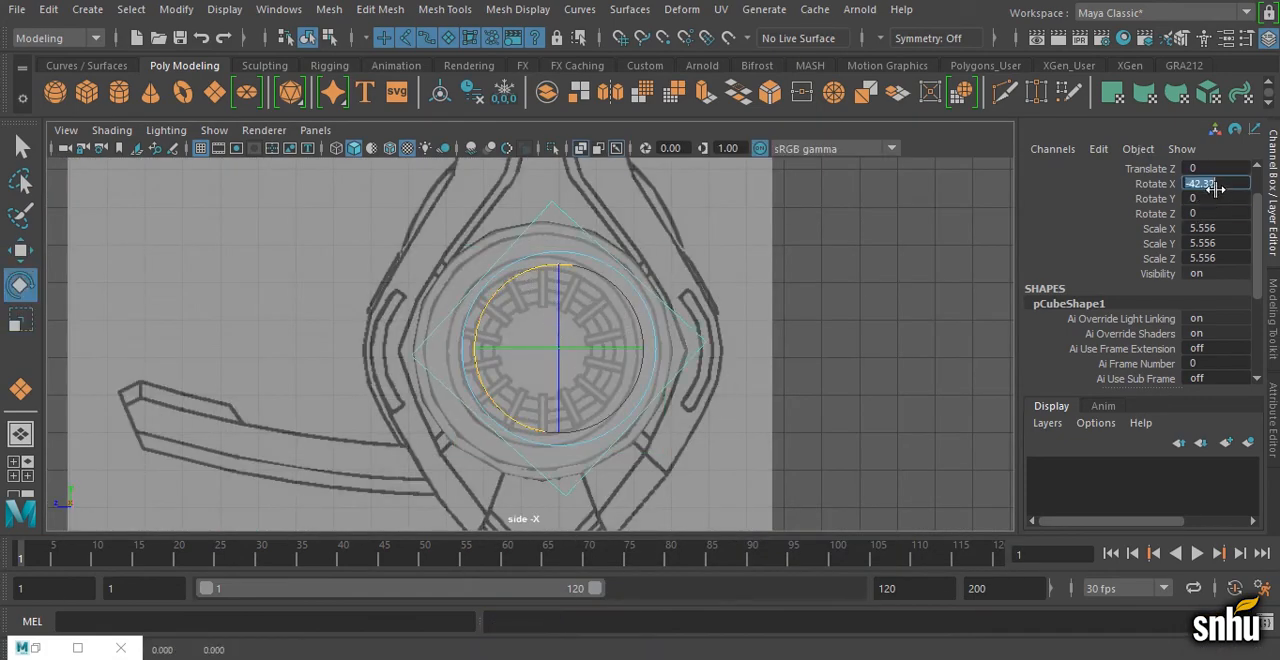
pyautogui.write('45')
pyautogui.press('Return')
# Step: Center the rotated cube on the ear cup at about Z 0.427 and scale it uniformly to about 7.758
pyautogui.scroll(1, 953, 301)
pyautogui.press('w')
pyautogui.moveTo(482, 349); pyautogui.dragTo(650, 346)
pyautogui.scroll(-2, 600, 420)
pyautogui.press('r')
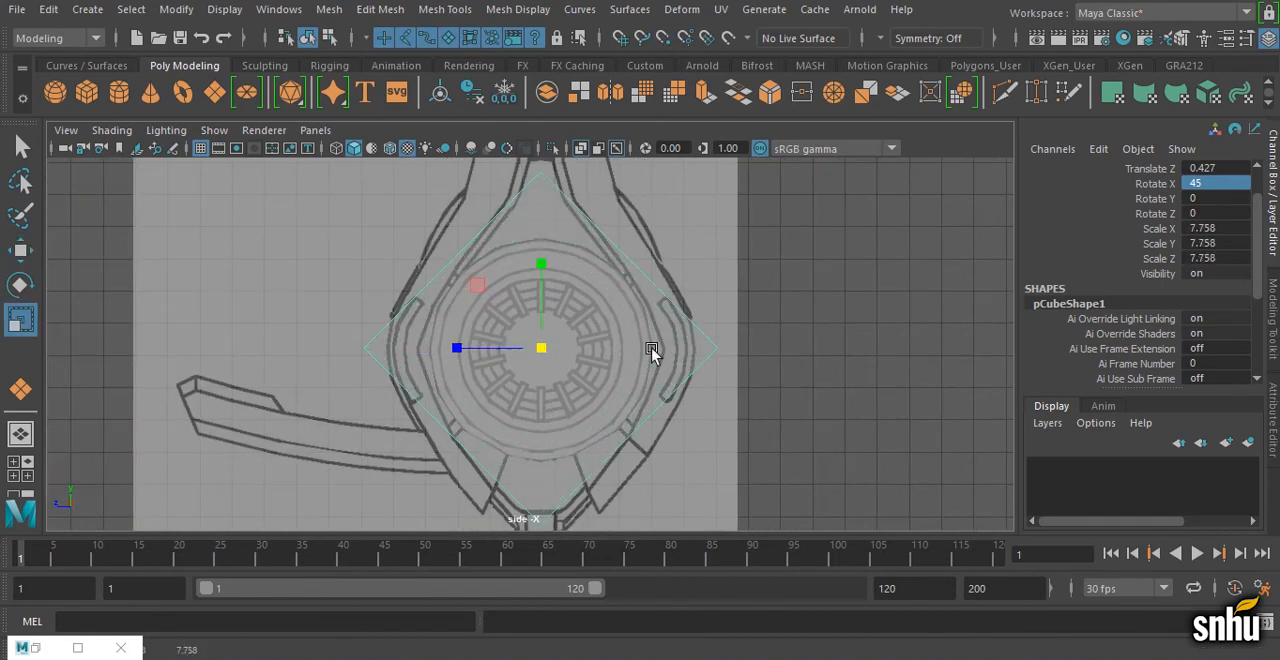
# Step: Stretch the rotated cube vertically in the side view to match the diamond outline around the ear cup
pyautogui.scroll(-1, 652, 346)
pyautogui.moveTo(541, 264); pyautogui.dragTo(543, 240)
pyautogui.scroll(-1, 626, 335)
pyautogui.keyDown('alt'); pyautogui.moveTo(626, 335); pyautogui.dragTo(653, 377, button='middle'); pyautogui.keyUp('alt')
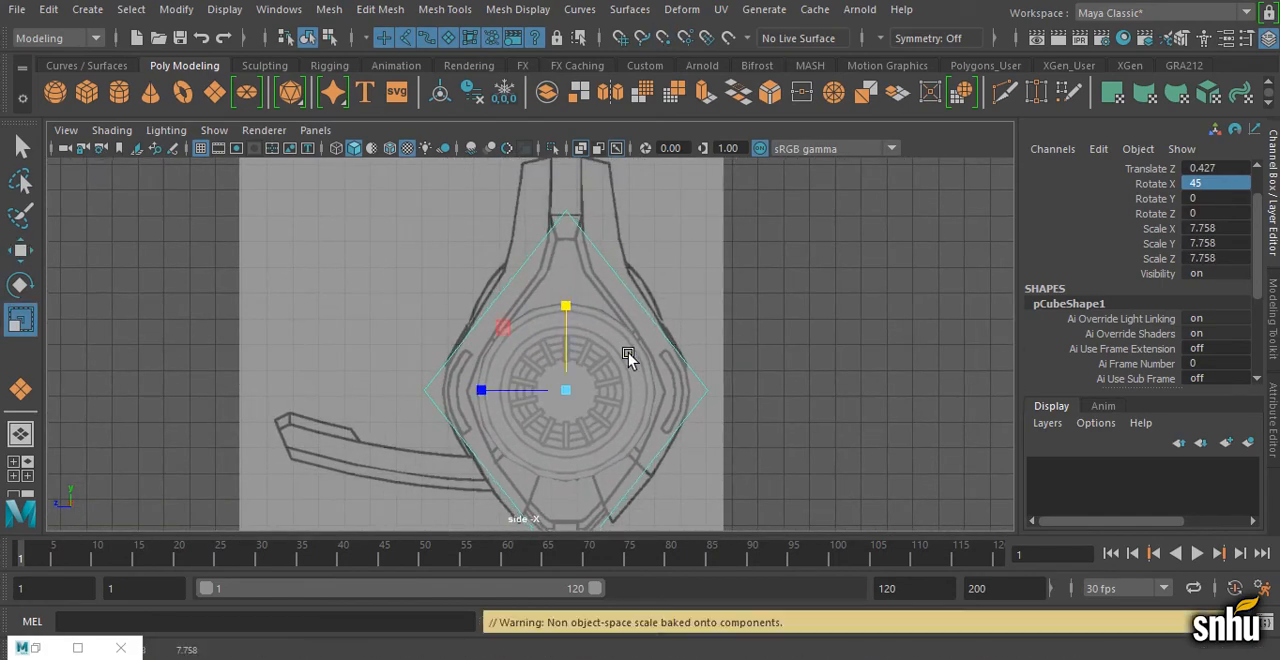
# Step: Compare the rotated cube with the reference drawings in the perspective and side views and delete it
pyautogui.press('space')
pyautogui.click(579, 314)
pyautogui.press('q')
pyautogui.keyDown('alt'); pyautogui.moveTo(579, 312); pyautogui.dragTo(537, 397); pyautogui.keyUp('alt')
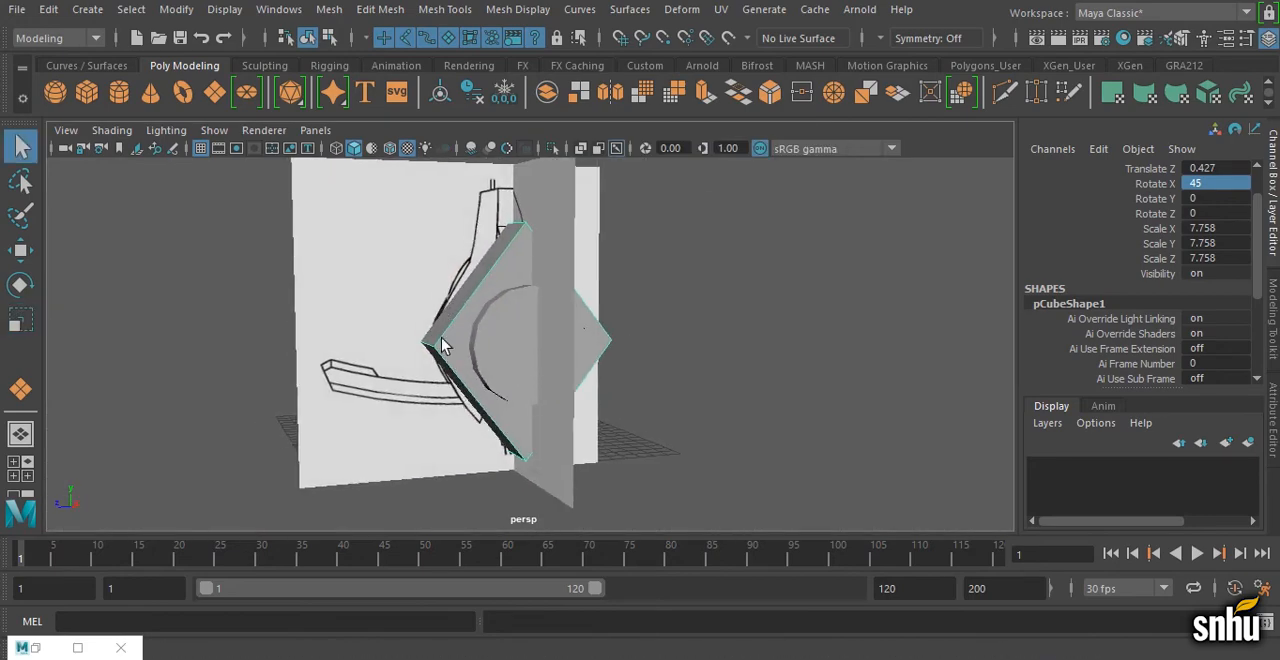
pyautogui.press('space')
pyautogui.press('space')
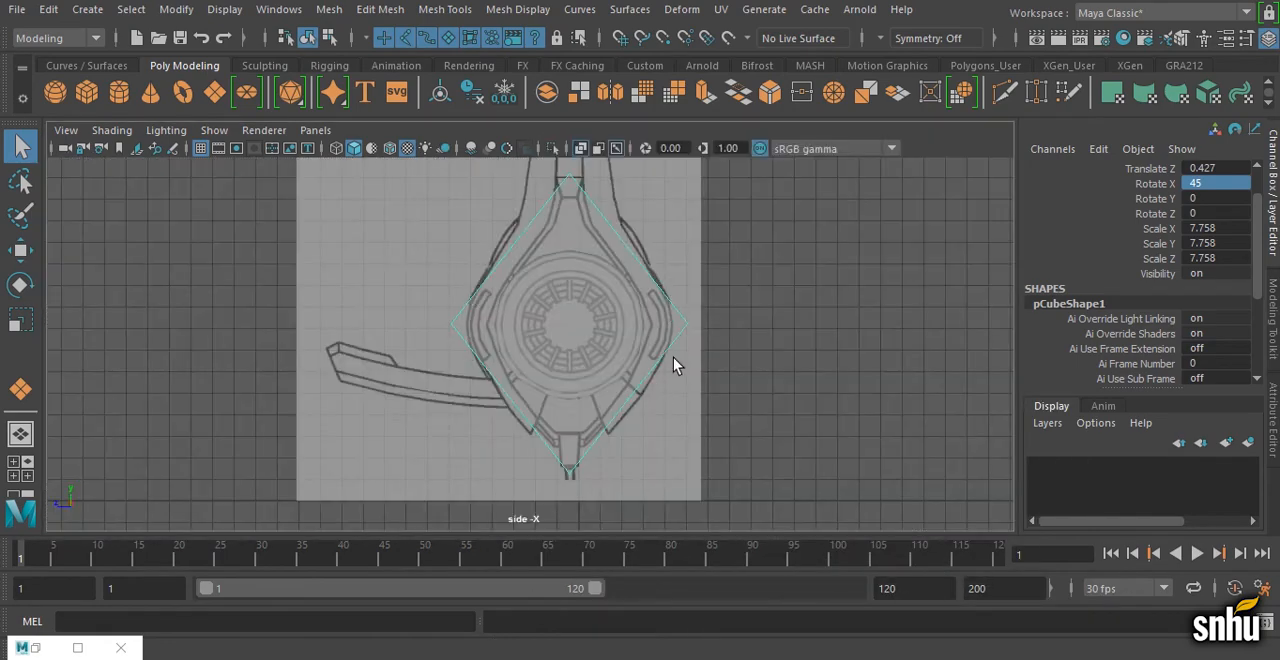
pyautogui.press('space')
pyautogui.press('space')
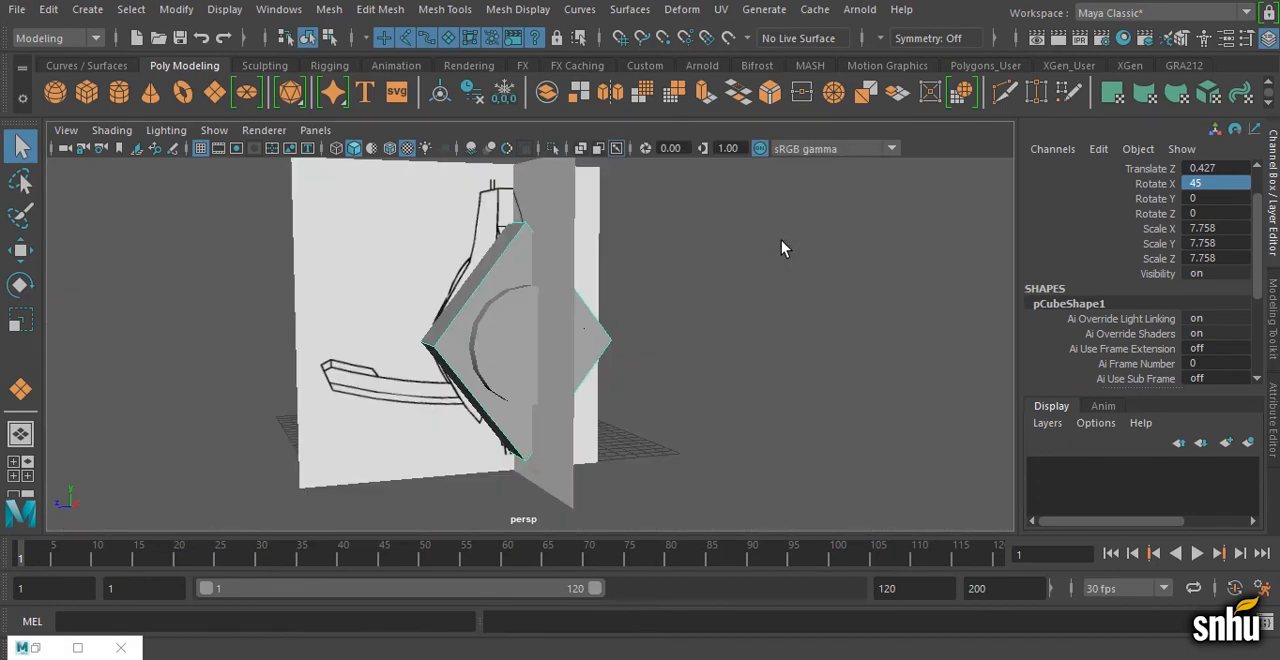
pyautogui.press('Delete')
# Step: Create a second polygon cylinder with 16 axis subdivisions and 3 height subdivisions
pyautogui.click(119, 93)
pyautogui.keyDown('alt'); pyautogui.moveTo(320, 345); pyautogui.dragTo(500, 366); pyautogui.keyUp('alt')
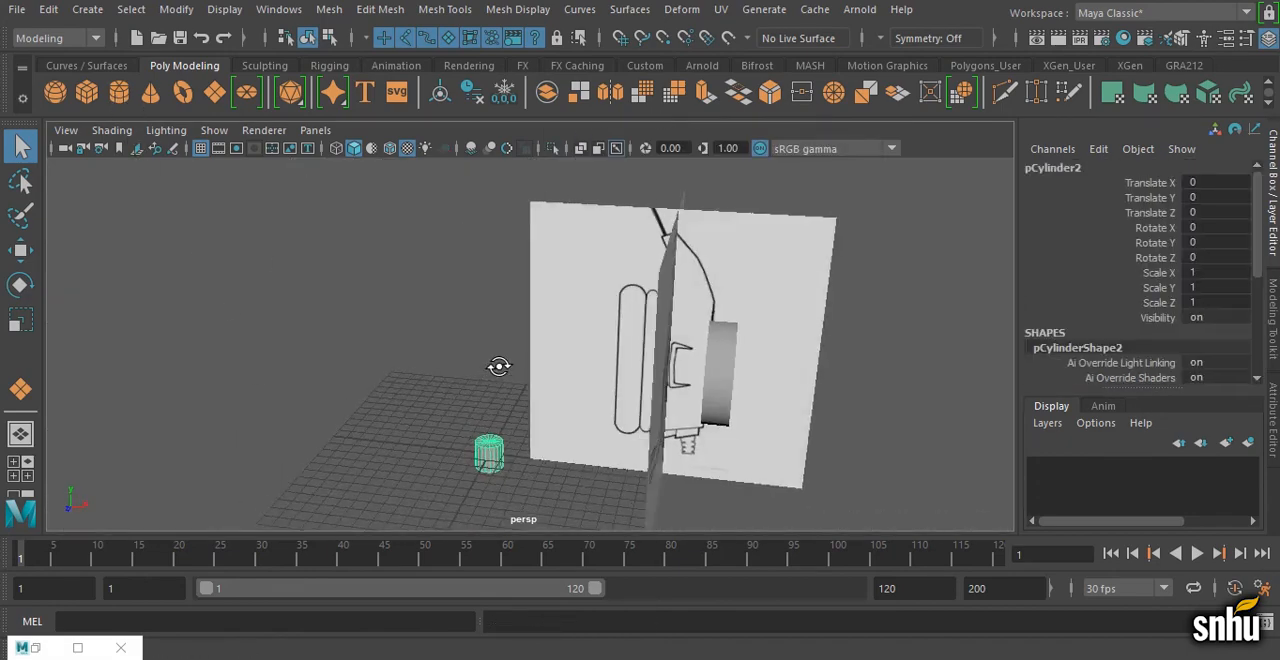
pyautogui.keyDown('alt'); pyautogui.moveTo(500, 366); pyautogui.dragTo(560, 366, button='right'); pyautogui.keyUp('alt')
pyautogui.keyDown('alt'); pyautogui.moveTo(560, 366); pyautogui.dragTo(580, 270, button='middle'); pyautogui.keyUp('alt')
pyautogui.scroll(-6, 1141, 362)
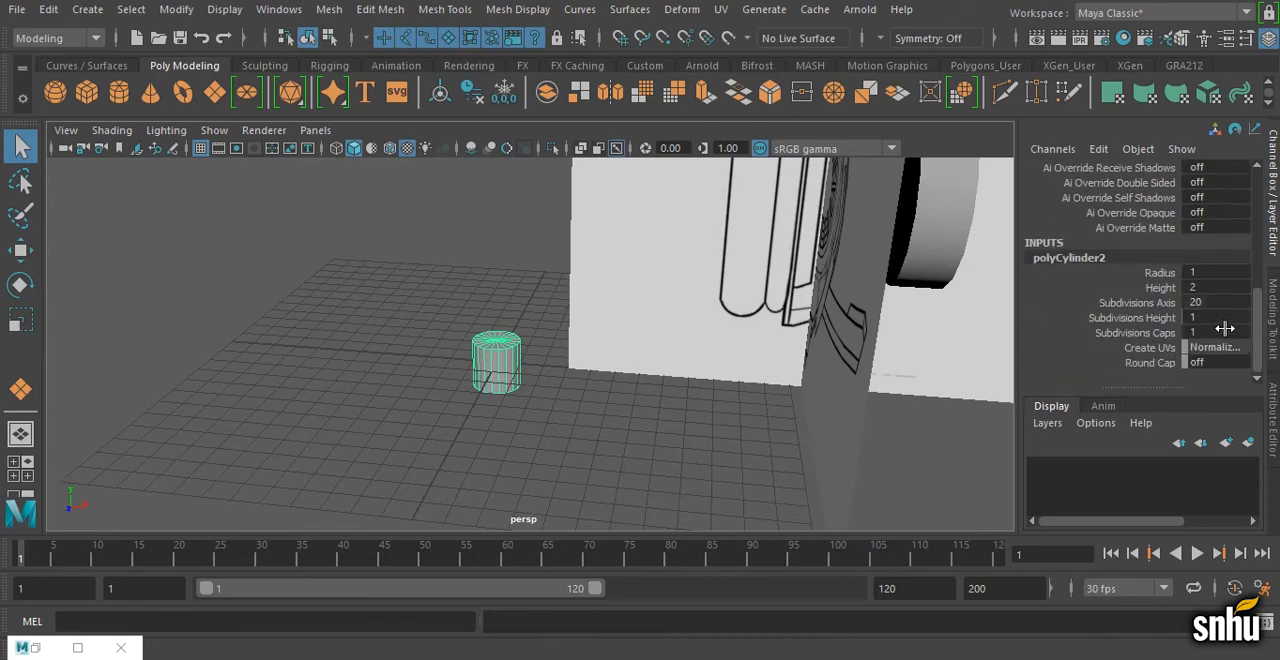
pyautogui.doubleClick(1218, 316)
pyautogui.write('16')
pyautogui.press('Return')
pyautogui.keyDown('alt'); pyautogui.moveTo(573, 443); pyautogui.dragTo(445, 362); pyautogui.keyUp('alt')
pyautogui.press('e')
pyautogui.scroll(6, 1235, 310)
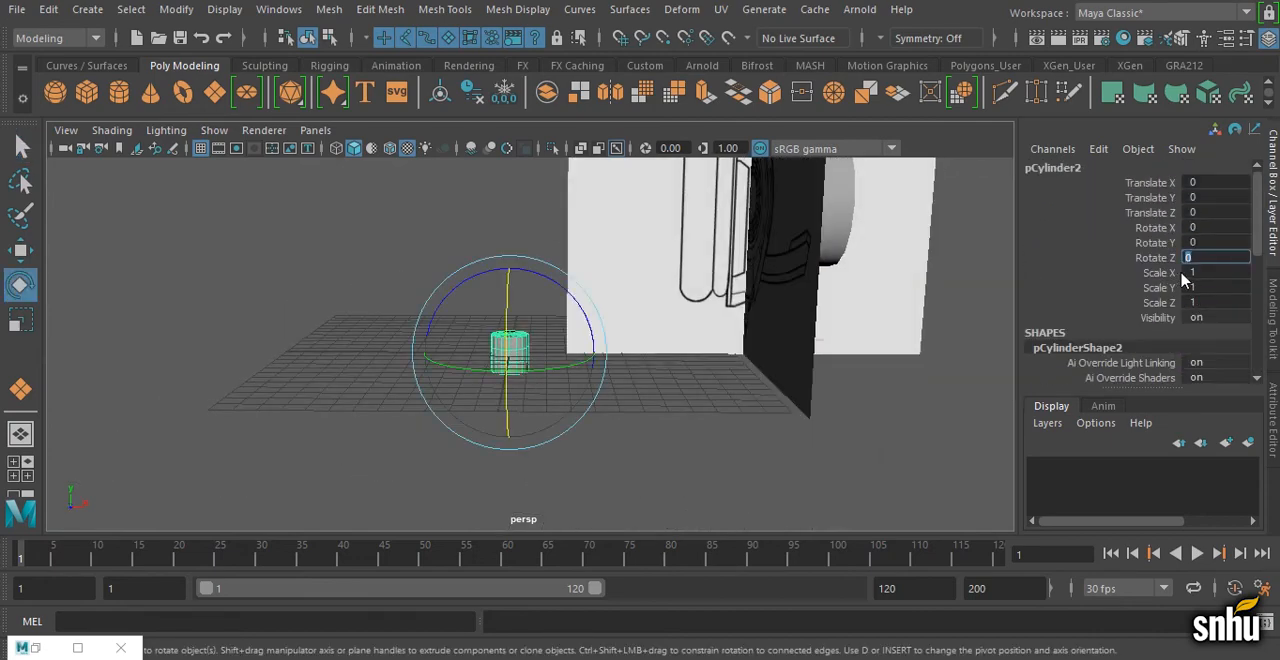
pyautogui.write('45')
pyautogui.press('Return')
pyautogui.hotkey('ctrl', 'z')
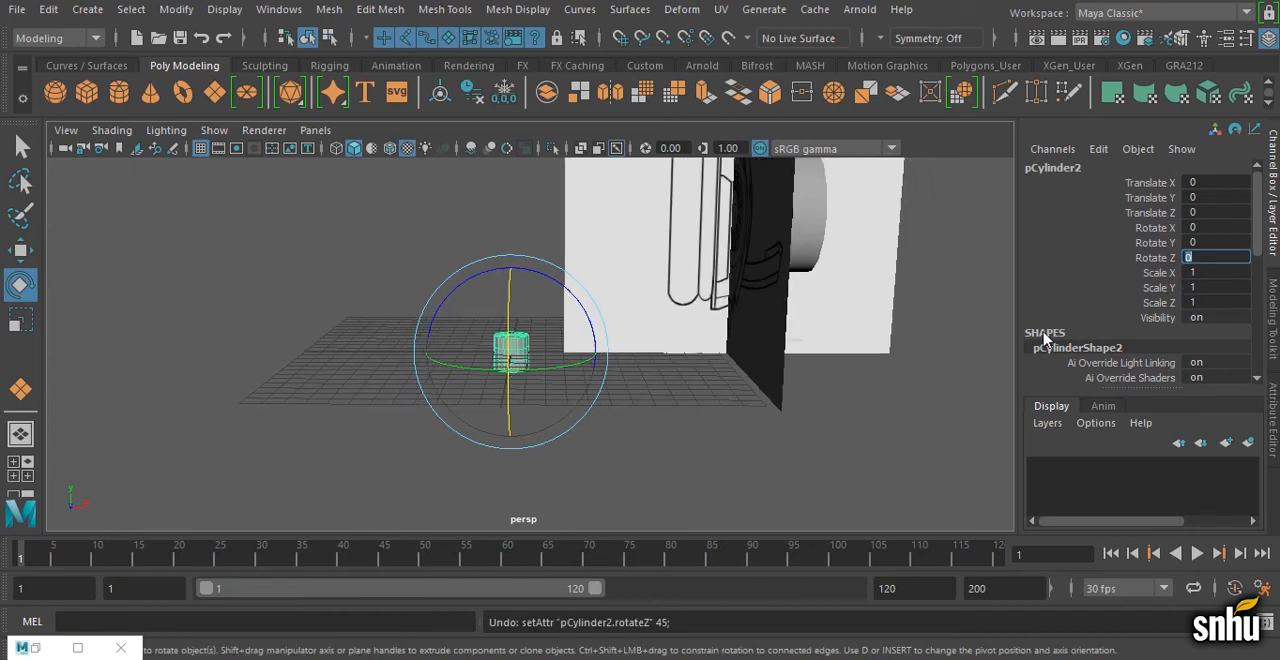
# Step: Rotate the new cylinder 90 degrees about Z and snap it to the grille's center at Y 8.168, Z 0.427
pyautogui.write('90')
pyautogui.press('Return')
pyautogui.press('w')
pyautogui.press('space')
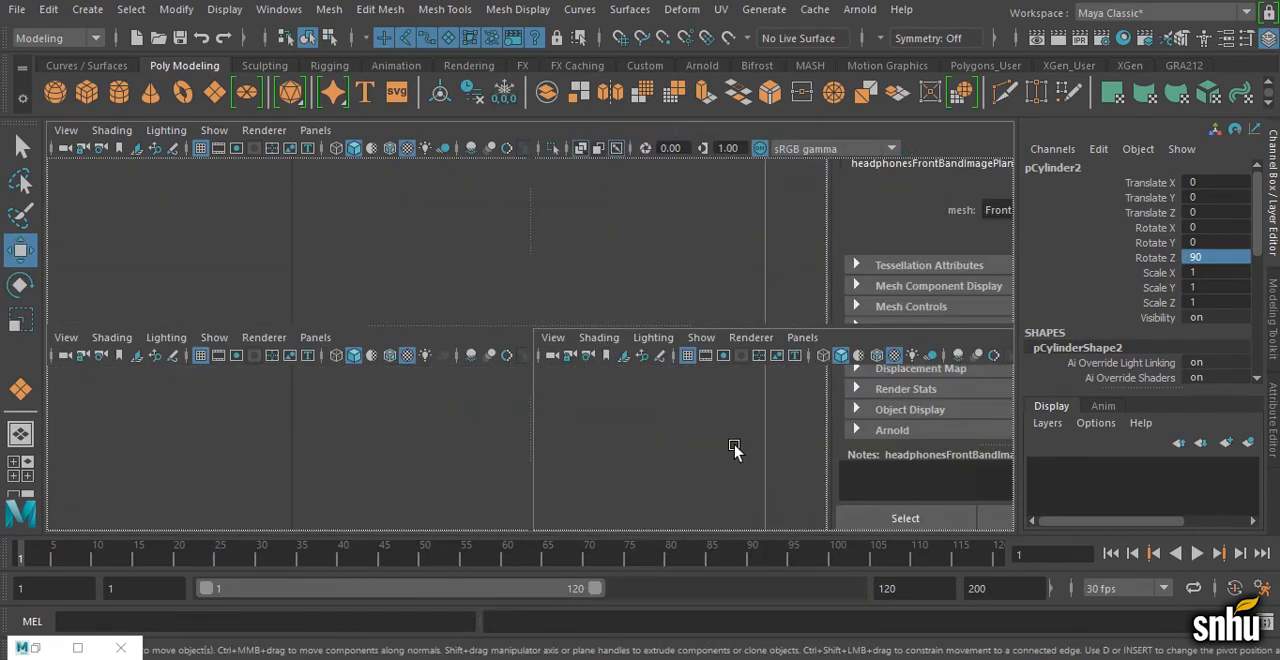
pyautogui.press('space')
pyautogui.press('v')
pyautogui.moveTo(578, 411); pyautogui.dragTo(568, 366)
pyautogui.press('v')
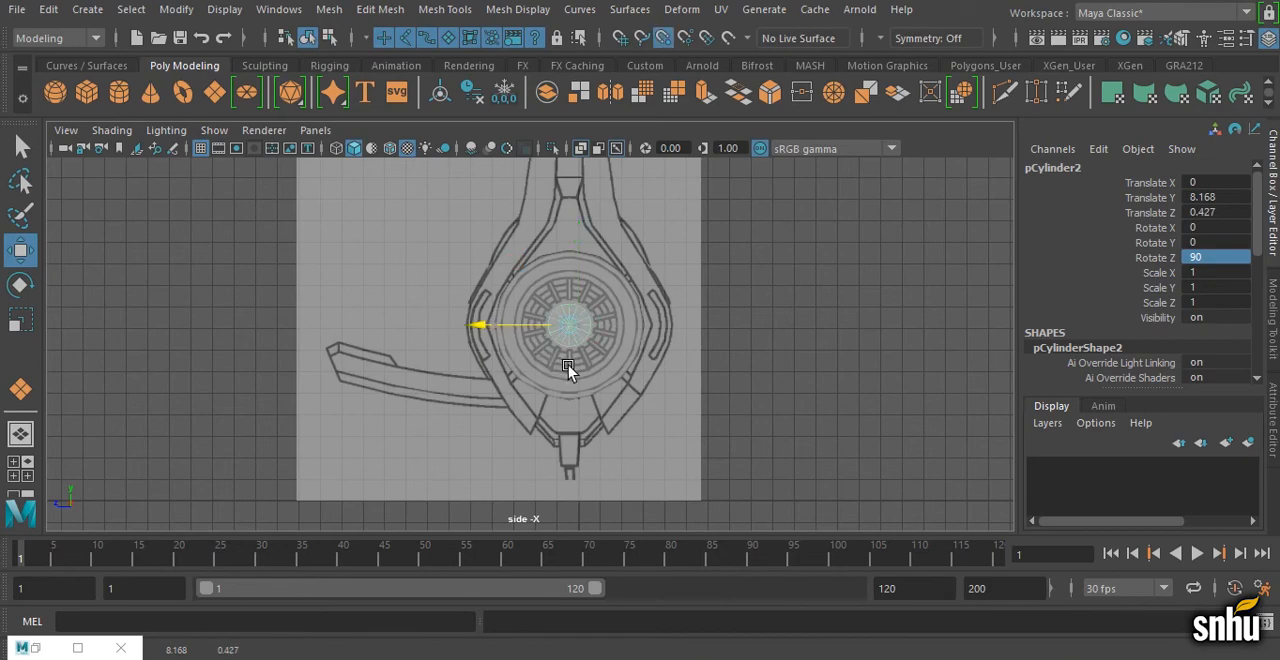
# Step: Scale the cylinder uniformly to about 4.76 and stretch it vertically to cover the ear cup housing in the side view
pyautogui.keyDown('alt'); pyautogui.moveTo(568, 365); pyautogui.dragTo(871, 406, button='right'); pyautogui.keyUp('alt')
pyautogui.press('r')
pyautogui.keyDown('alt'); pyautogui.moveTo(710, 393); pyautogui.dragTo(640, 386, button='right'); pyautogui.keyUp('alt')
pyautogui.moveTo(585, 317); pyautogui.dragTo(790, 246)
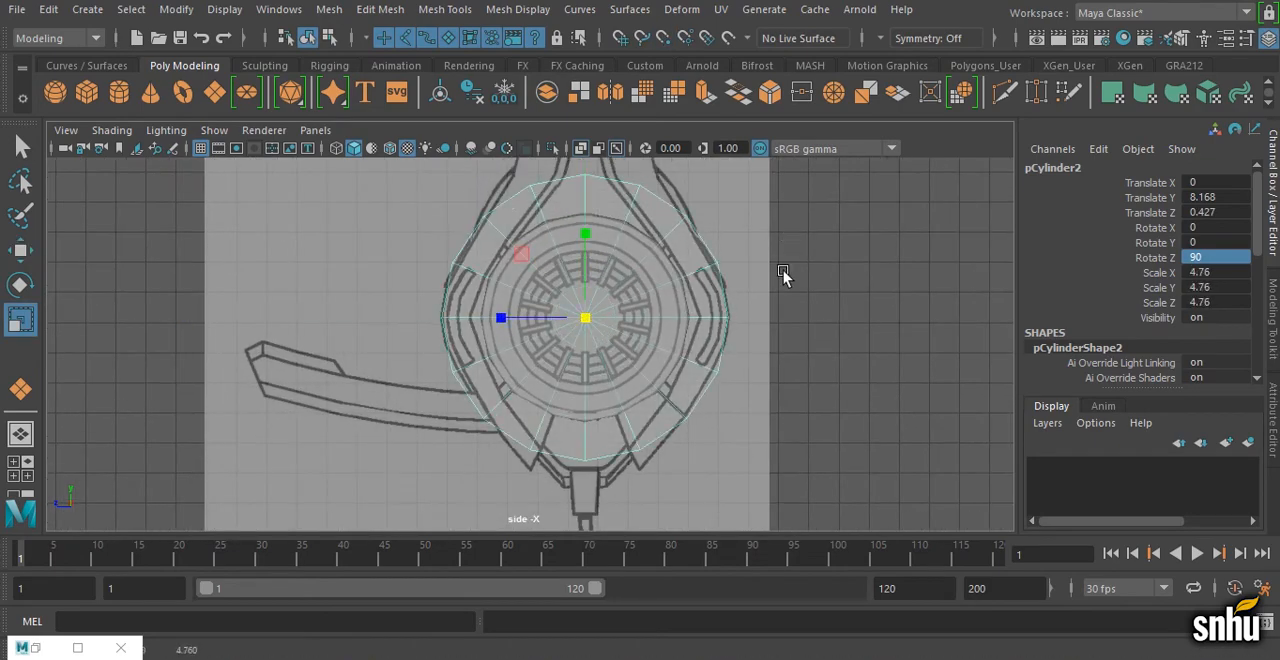
pyautogui.keyDown('alt'); pyautogui.moveTo(783, 270); pyautogui.dragTo(780, 324, button='middle'); pyautogui.keyUp('alt')
pyautogui.moveTo(583, 289); pyautogui.dragTo(584, 268)
pyautogui.keyDown('alt'); pyautogui.moveTo(632, 332); pyautogui.dragTo(636, 312, button='middle'); pyautogui.keyUp('alt')
pyautogui.keyDown('alt'); pyautogui.moveTo(634, 314); pyautogui.dragTo(522, 330, button='right'); pyautogui.keyUp('alt')
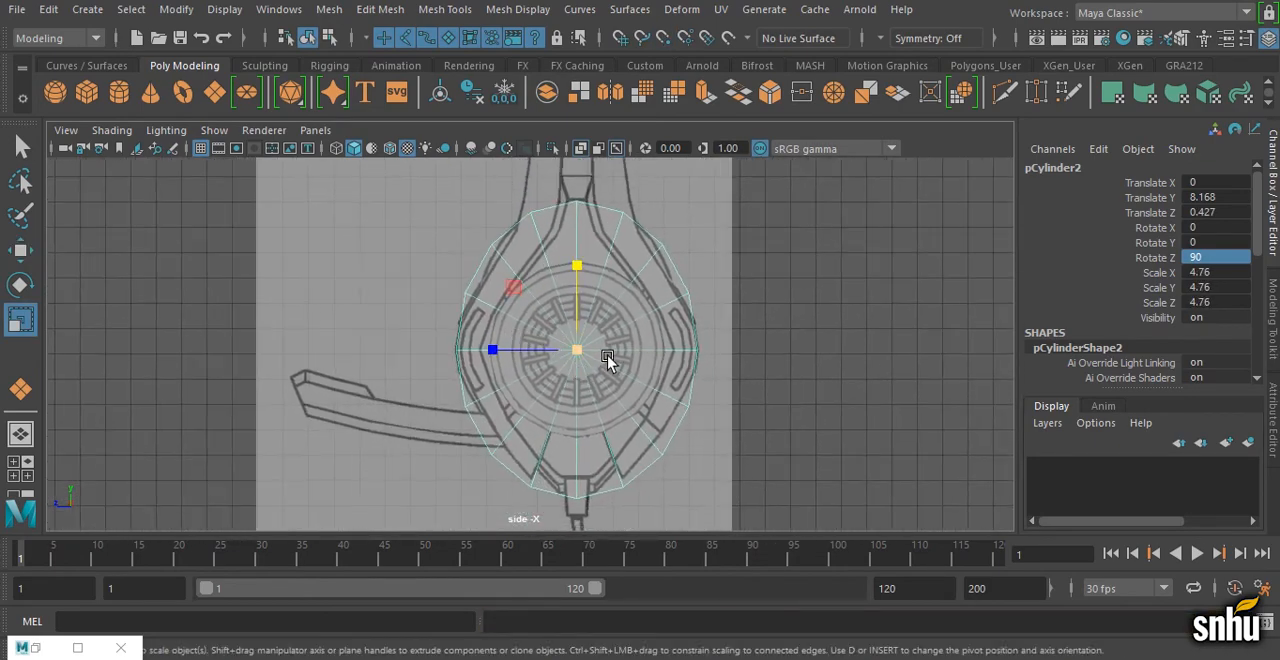
# Step: Move the cylinder along X onto the ear cup in the front view and snap its pivot to the end face on the cushion side
pyautogui.press('space')
pyautogui.press('space')
pyautogui.press('w')
pyautogui.moveTo(217, 366); pyautogui.dragTo(520, 366)
pyautogui.scroll(3, 421, 352)
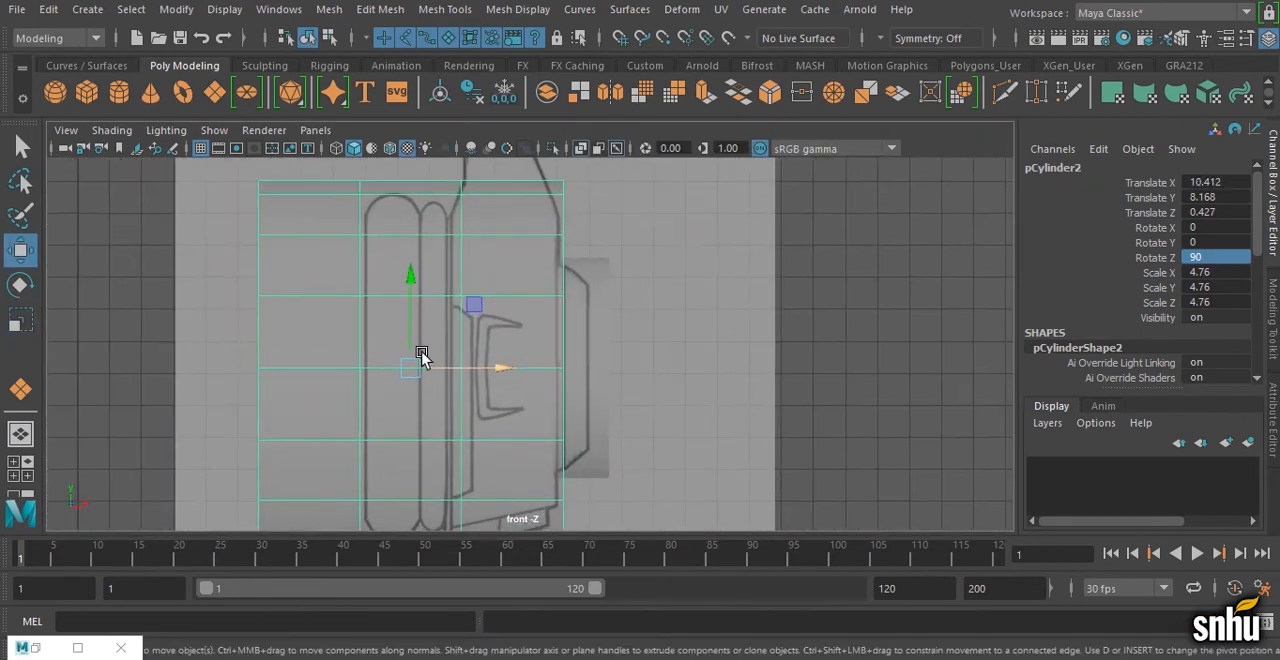
pyautogui.moveTo(421, 356); pyautogui.dragTo(450, 388)
pyautogui.press('v')
# Step: Compress the cylinder along X to the housing's thickness and position it at about X 16.454
pyautogui.press('r')
pyautogui.moveTo(538, 370); pyautogui.dragTo(488, 382)
pyautogui.press('w')
pyautogui.scroll(-2, 470, 368)
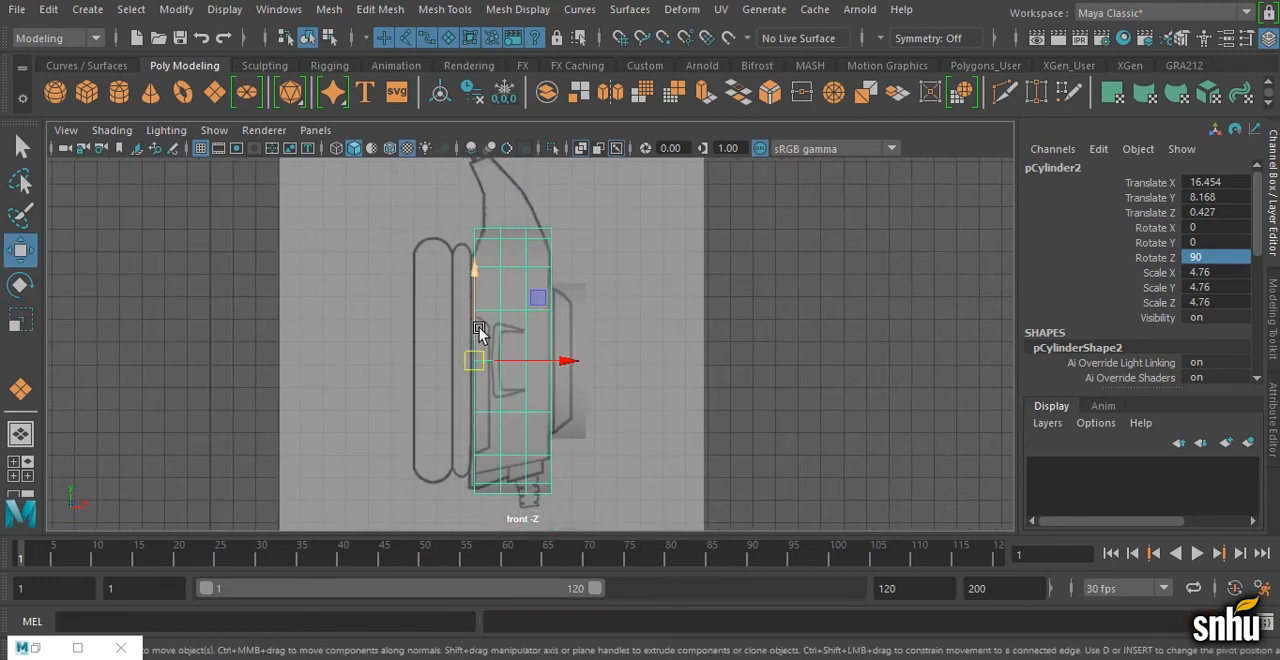
# Step: Create a new polygon cube and raise it to about Y 9.772
pyautogui.press('space')
# Step: Place the cube on the upper arm in the front view at about X 12.028, Y 15.579, scaled uniformly to about 2.772
pyautogui.press('space')
pyautogui.press('space')
pyautogui.press('space')
pyautogui.keyDown('alt'); pyautogui.moveTo(697, 349); pyautogui.dragTo(556, 402); pyautogui.keyUp('alt')
pyautogui.click(88, 93)
pyautogui.moveTo(525, 361); pyautogui.dragTo(527, 240)
pyautogui.press('space')
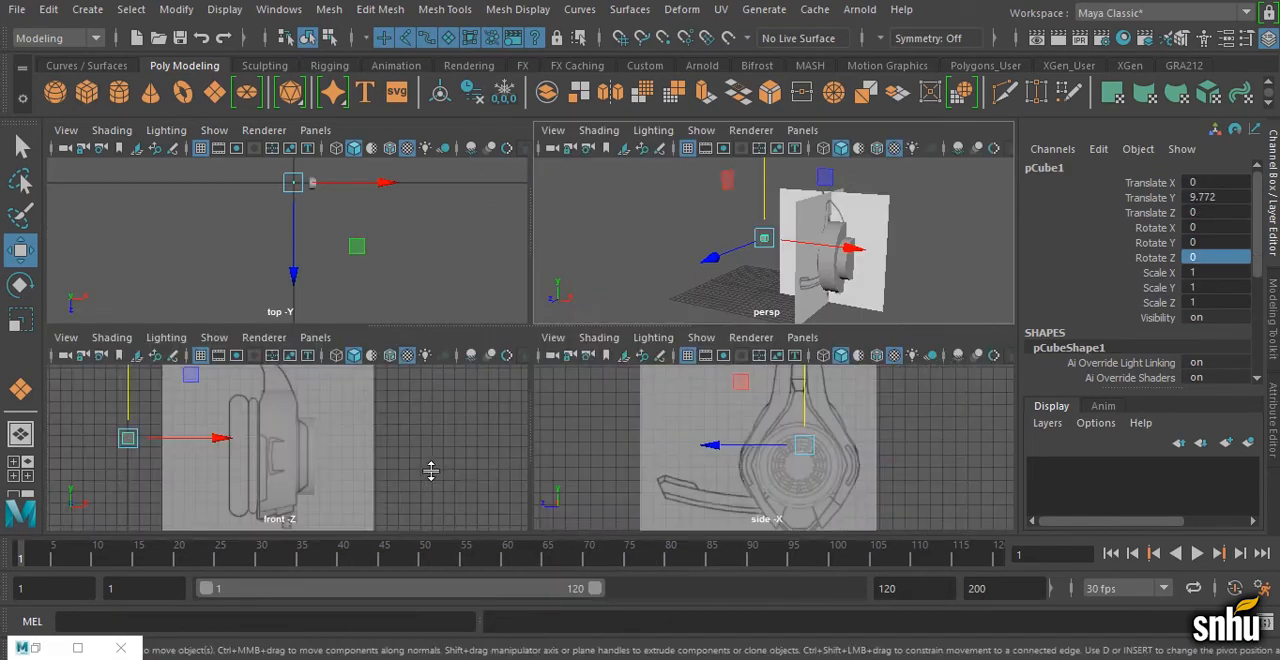
pyautogui.press('space')
pyautogui.moveTo(390, 410); pyautogui.dragTo(669, 417)
pyautogui.moveTo(574, 371); pyautogui.dragTo(630, 265)
pyautogui.press('r')
pyautogui.press('space')
pyautogui.press('space')
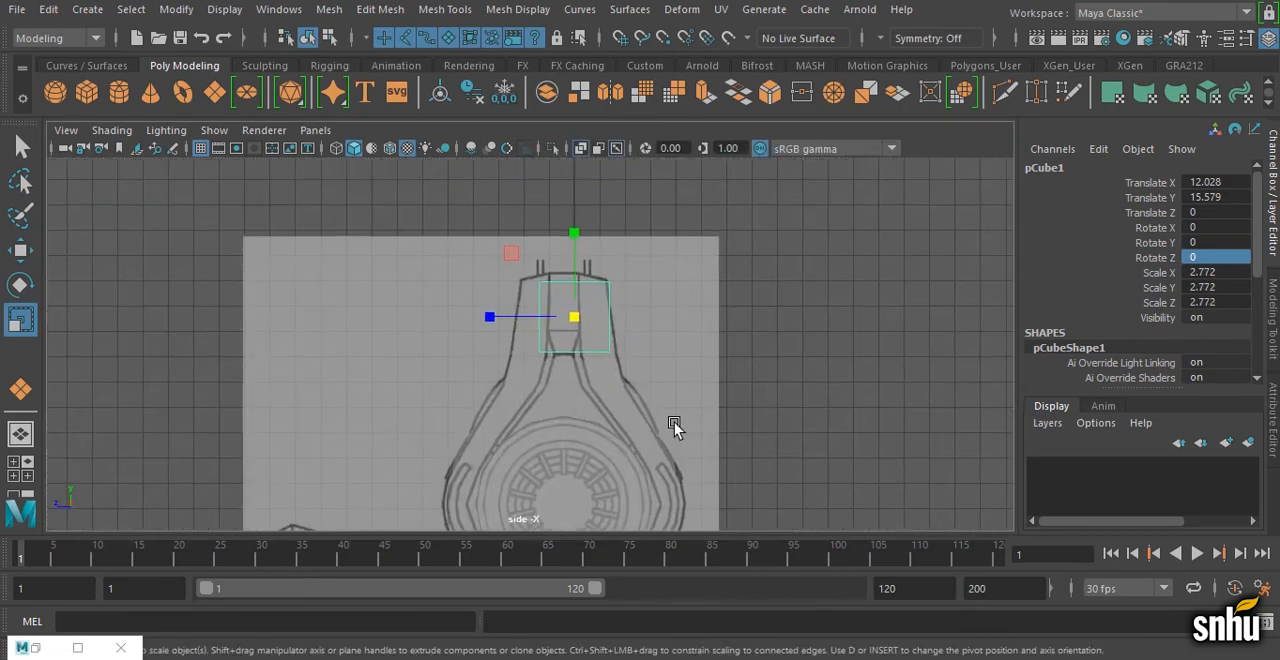
# Step: Center the cube on the upper arm at about Z 0.427 in the side view and scale it uniformly to about 3.457
pyautogui.scroll(2, 674, 427)
pyautogui.press('w')
pyautogui.moveTo(587, 413); pyautogui.dragTo(572, 424, button='middle')
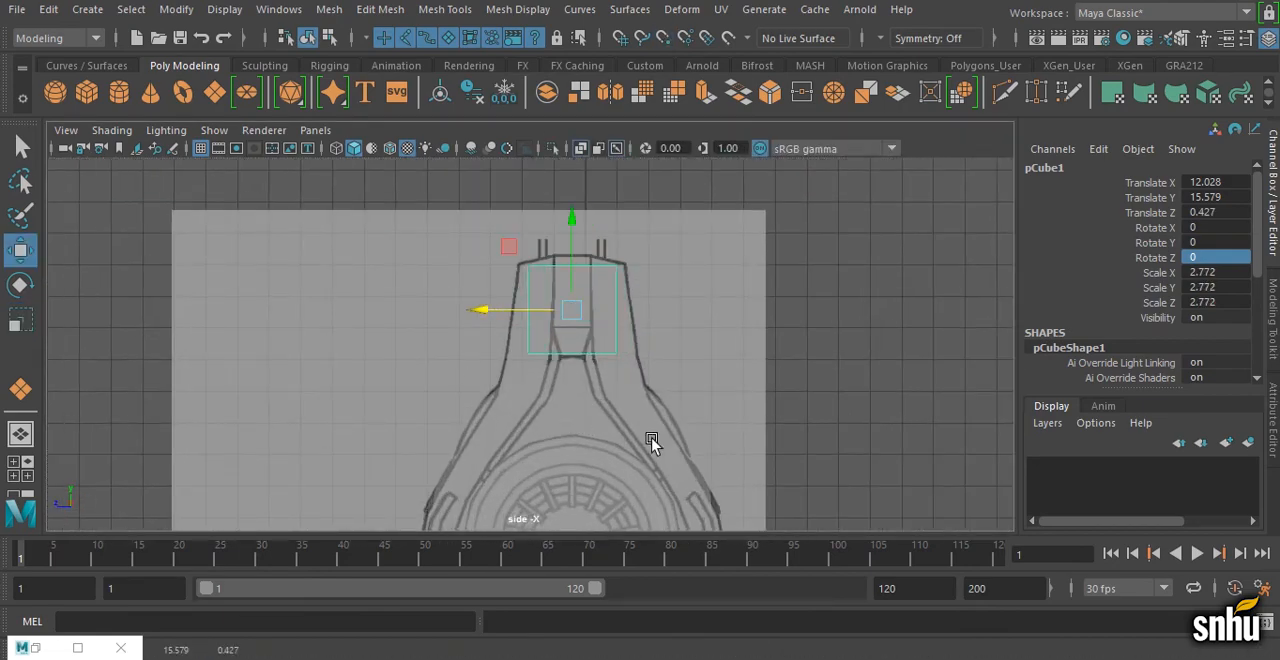
pyautogui.press('r')
pyautogui.moveTo(576, 303); pyautogui.dragTo(598, 309)
# Step: Snap the cube's pivot to the center of its bottom side and lower the cube to about Y 14.897
pyautogui.press('w')
pyautogui.moveTo(582, 238); pyautogui.dragTo(668, 354)
pyautogui.press('d')
pyautogui.press('v')
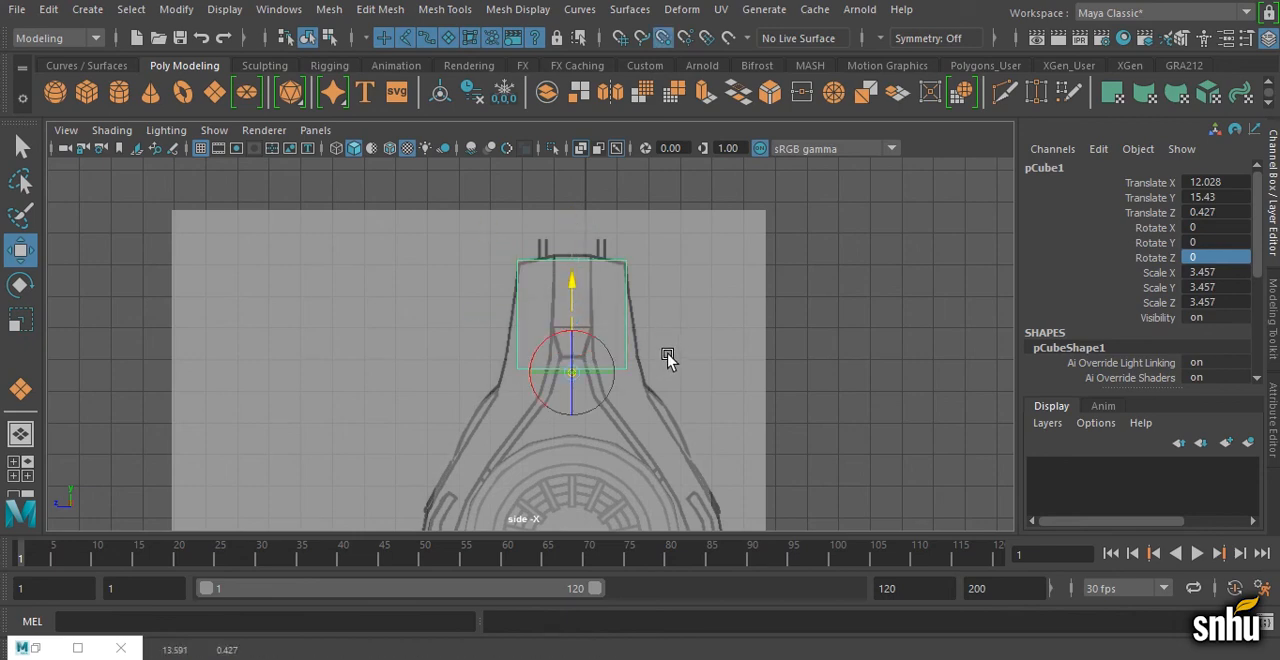
pyautogui.moveTo(633, 352); pyautogui.dragTo(630, 352, button='middle')
pyautogui.keyDown('alt'); pyautogui.moveTo(638, 411); pyautogui.dragTo(642, 395, button='middle'); pyautogui.keyUp('alt')
pyautogui.moveTo(641, 389); pyautogui.dragTo(639, 403, button='middle')
# Step: Stretch the cube in height and along Z to match the upper arm's outline in the side view
pyautogui.press('r')
pyautogui.moveTo(577, 287)
pyautogui.mouseDown()
pyautogui.moveTo(578, 268)
pyautogui.moveTo(582, 282)
pyautogui.mouseUp()
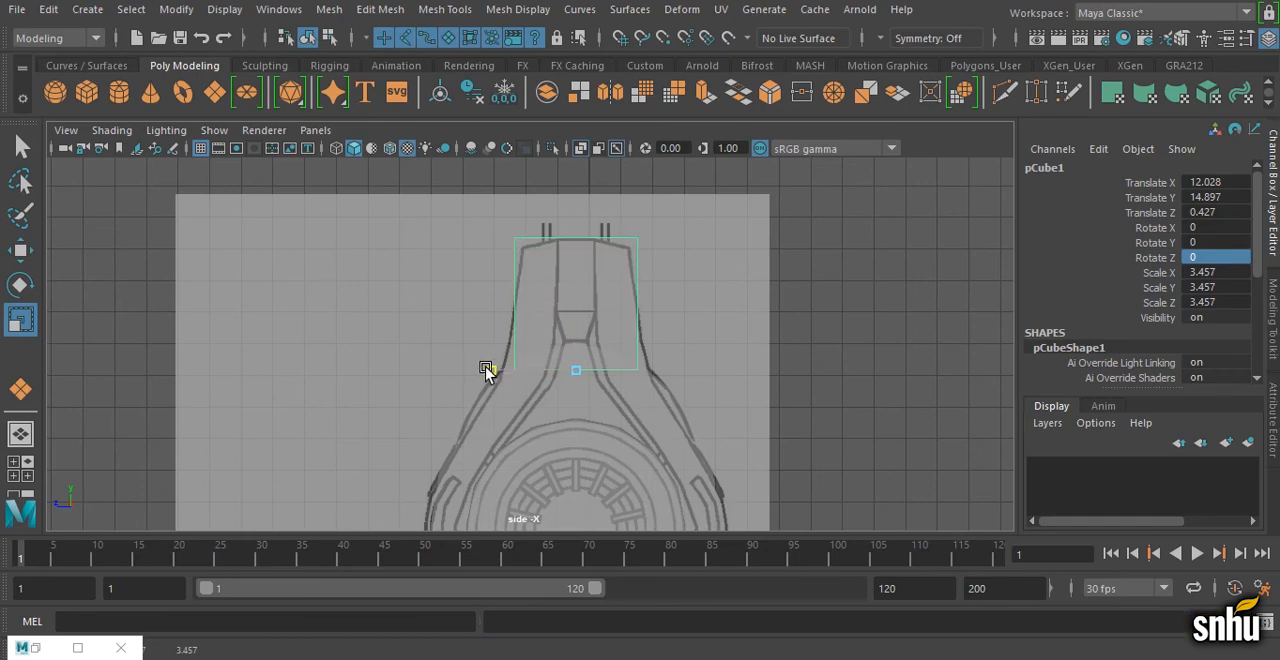
pyautogui.moveTo(487, 371); pyautogui.dragTo(489, 371)
# Step: Move the cube along X to about 13.355 in the front view and narrow it to the upper arm's thickness
pyautogui.press('space')
pyautogui.press('space')
pyautogui.keyDown('alt'); pyautogui.moveTo(662, 341); pyautogui.dragTo(700, 323); pyautogui.keyUp('alt')
pyautogui.press('w')
pyautogui.press('space')
pyautogui.press('space')
pyautogui.moveTo(568, 246); pyautogui.dragTo(568, 258)
pyautogui.hotkey('ctrl', 'z')
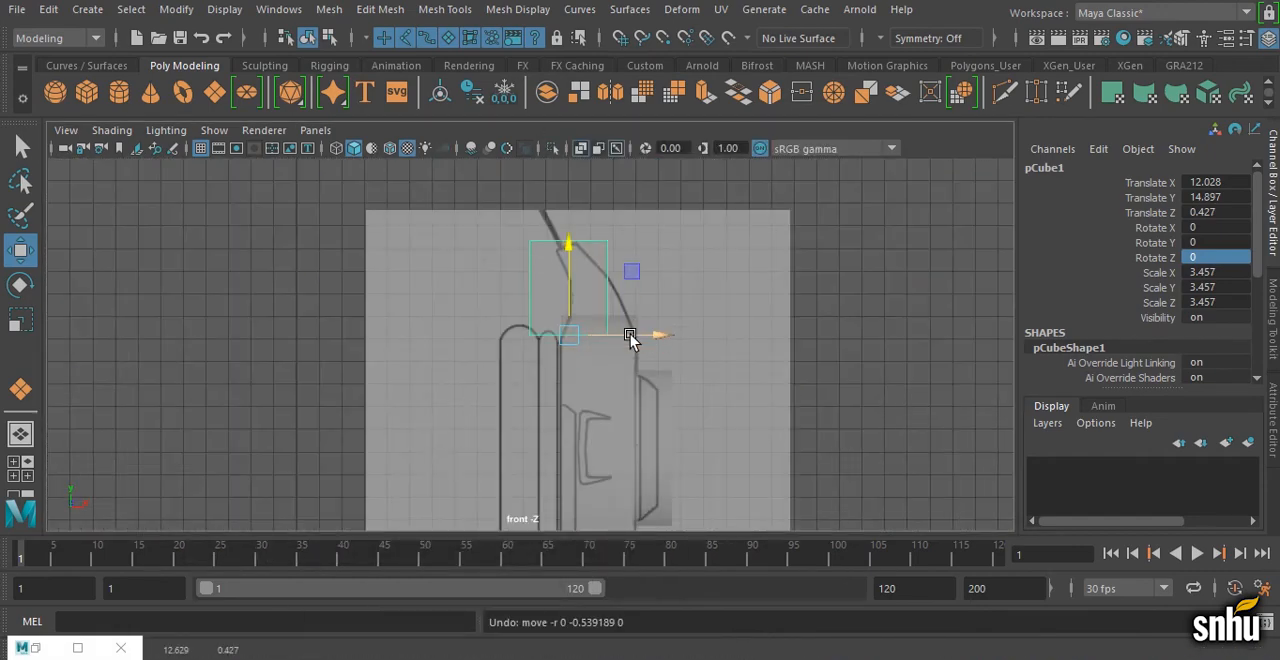
pyautogui.moveTo(630, 336); pyautogui.dragTo(670, 338)
pyautogui.press('r')
pyautogui.press('w')
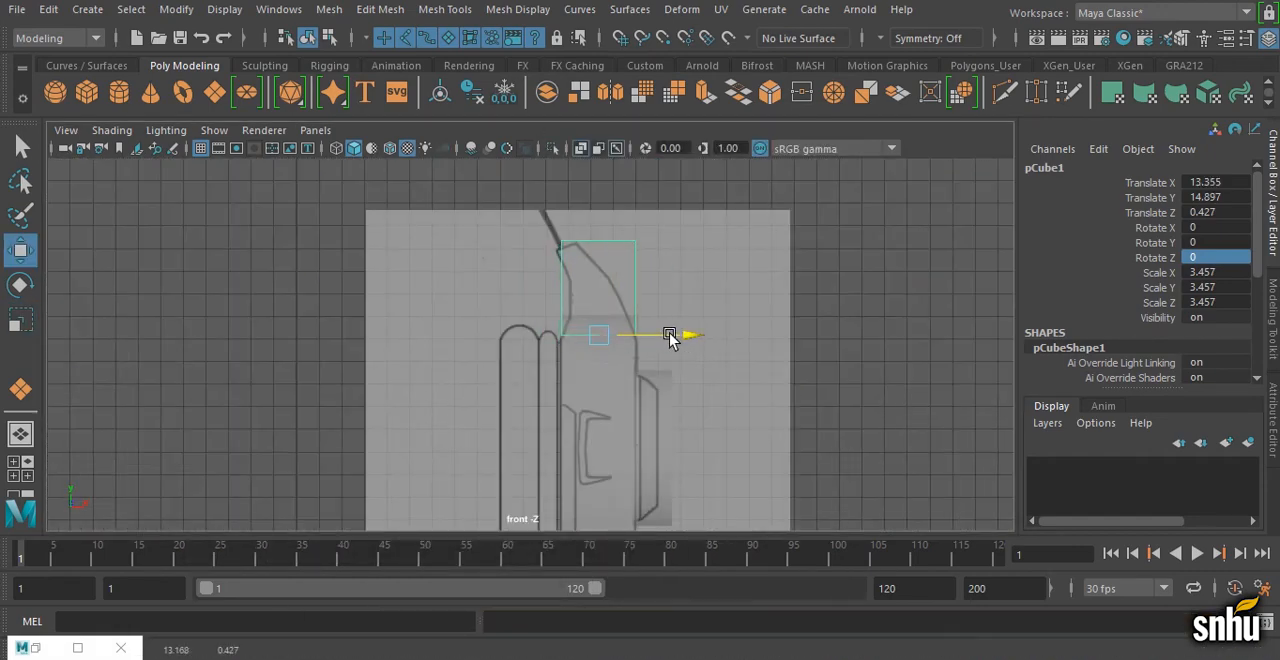
# Step: Create a polygon torus for the ear cushion and set its axis subdivisions to 16
pyautogui.press('space')
pyautogui.press('space')
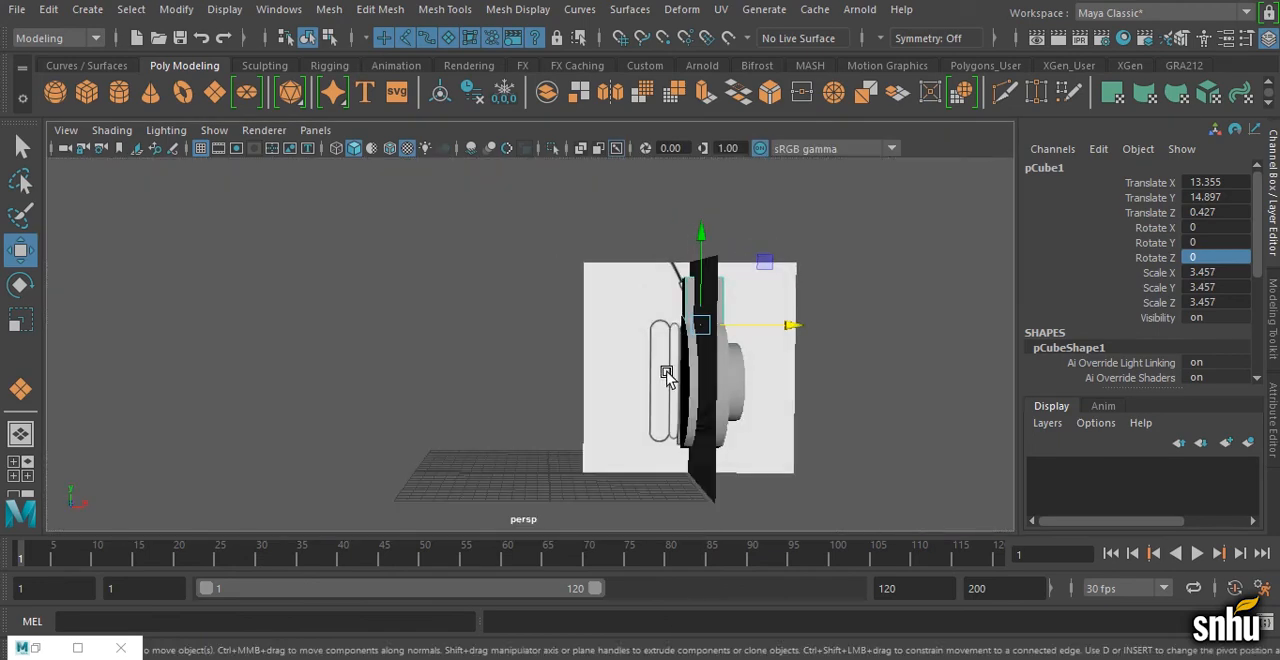
pyautogui.click(182, 92)
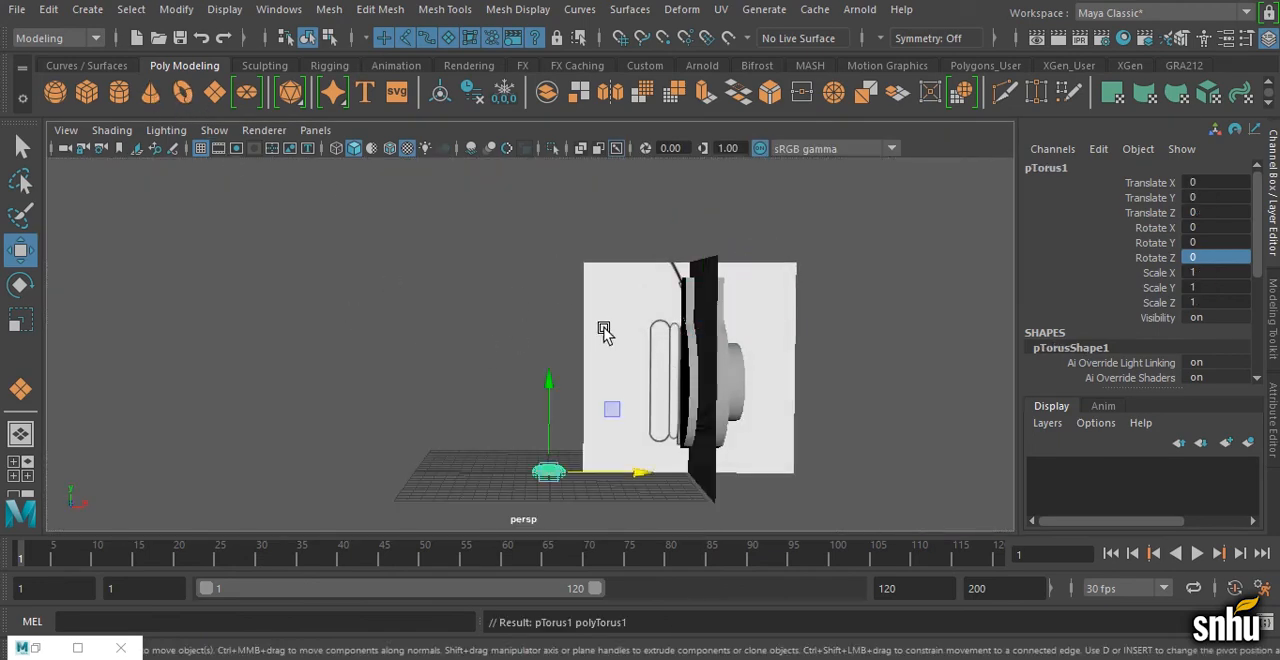
pyautogui.keyDown('alt'); pyautogui.moveTo(617, 425); pyautogui.dragTo(617, 387, button='middle'); pyautogui.keyUp('alt')
pyautogui.scroll(-4, 1114, 323)
pyautogui.click(1082, 364)
pyautogui.scroll(-2, 1082, 364)
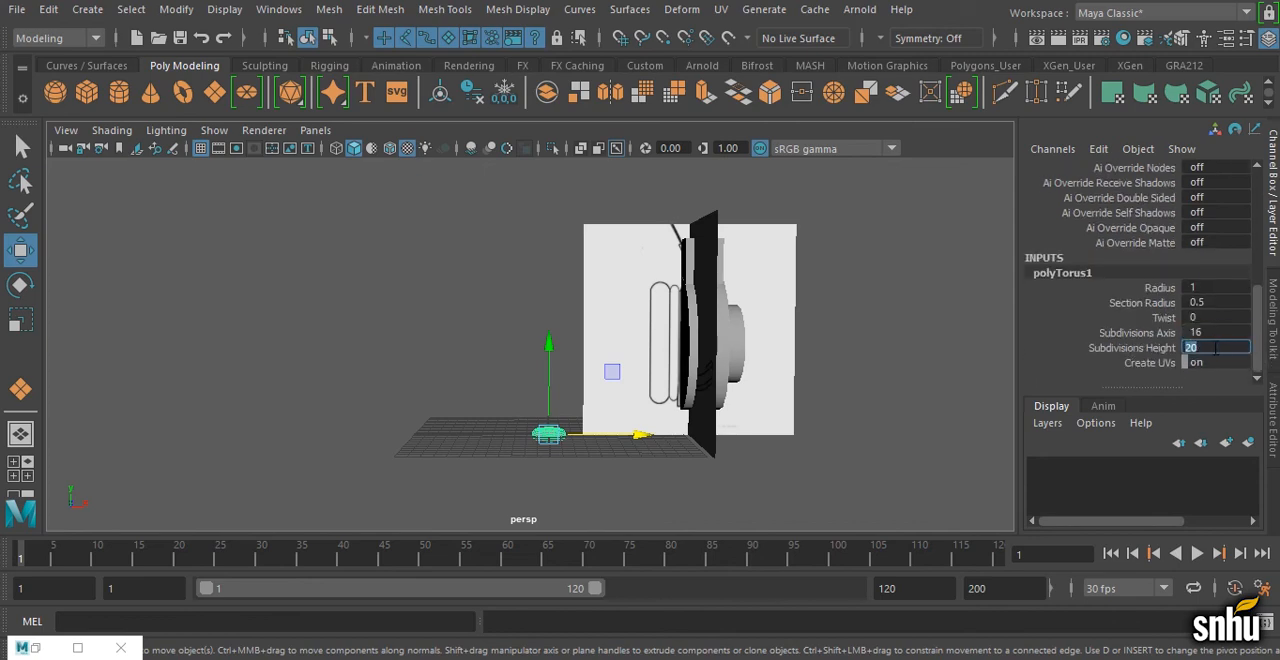
# Step: Rotate the torus 90 degrees about Z so it stands upright
pyautogui.scroll(2, 786, 358)
pyautogui.press('e')
pyautogui.scroll(5, 1225, 245)
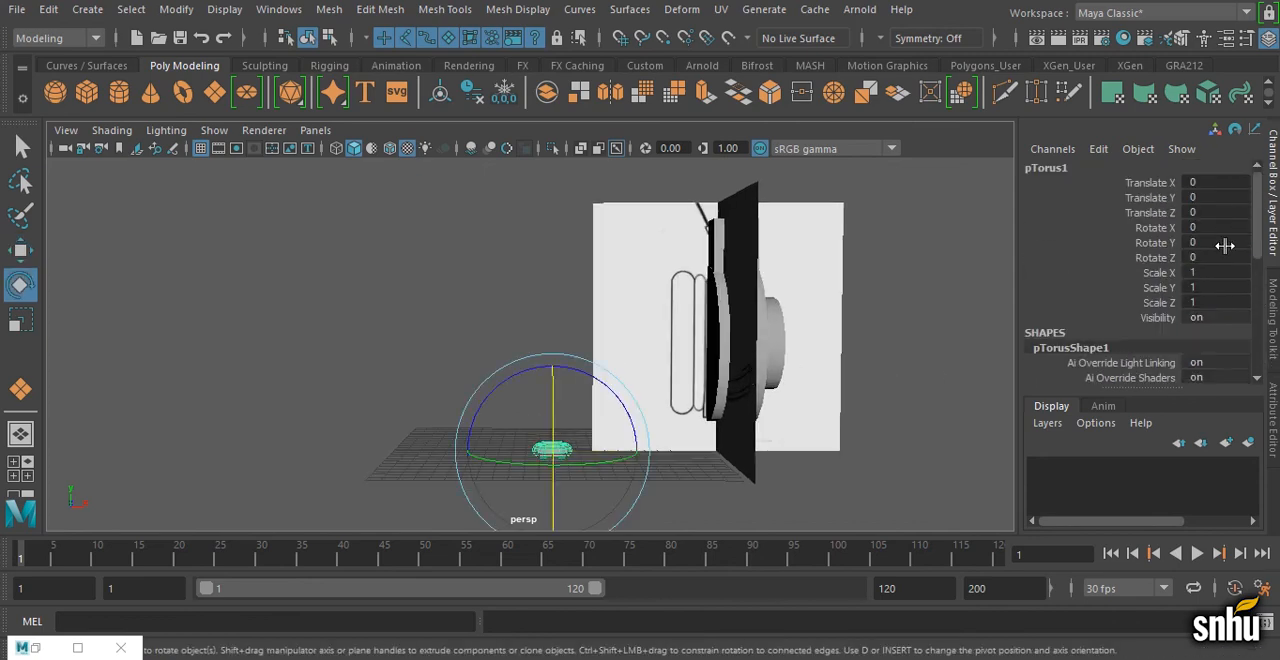
pyautogui.press('Return')
# Step: Snap the torus to the center of the ear cup's grille in the side view at Y 8.168, Z 0.427
pyautogui.press('w')
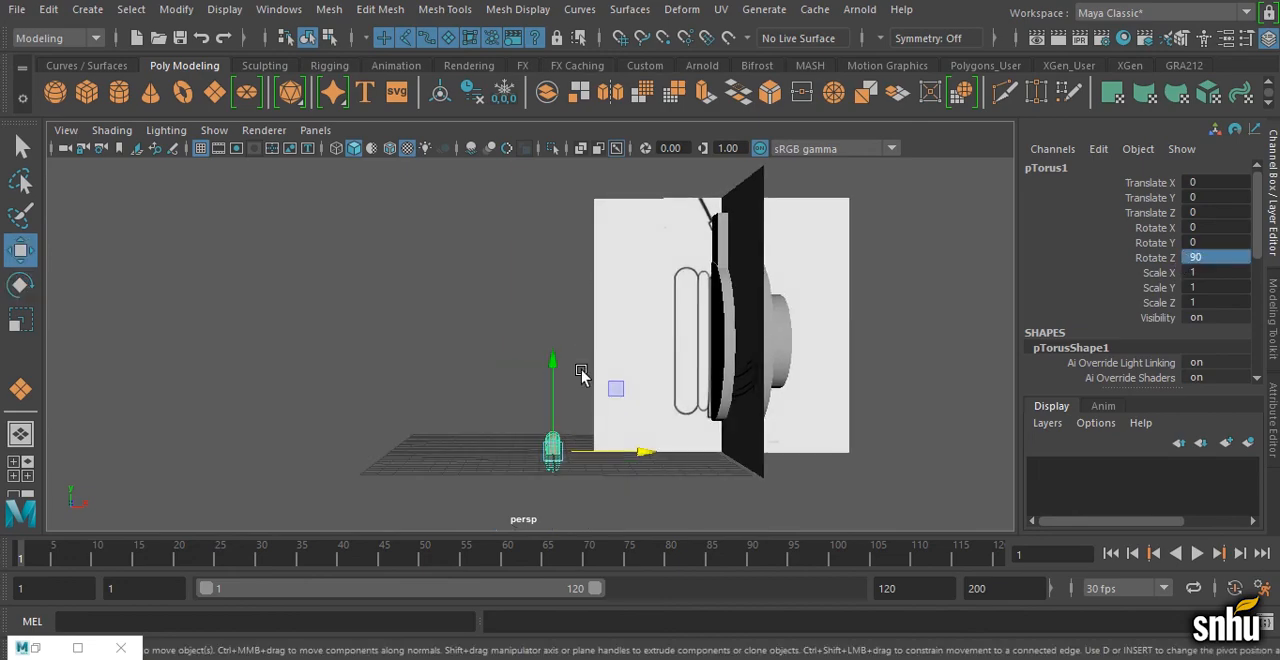
pyautogui.press('space')
pyautogui.press('space')
pyautogui.keyDown('alt'); pyautogui.moveTo(727, 470); pyautogui.dragTo(718, 168, button='middle'); pyautogui.keyUp('alt')
pyautogui.click(579, 418)
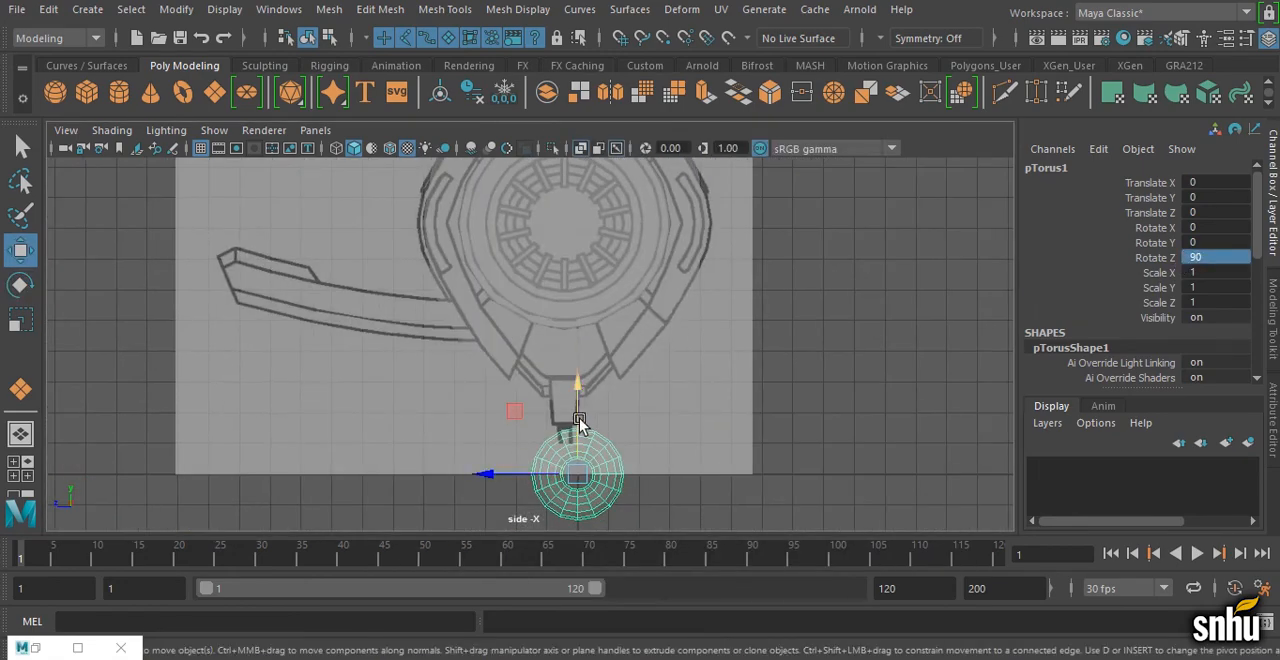
pyautogui.keyDown('alt'); pyautogui.moveTo(631, 236); pyautogui.dragTo(527, 318, button='middle'); pyautogui.keyUp('alt')
pyautogui.press('v')
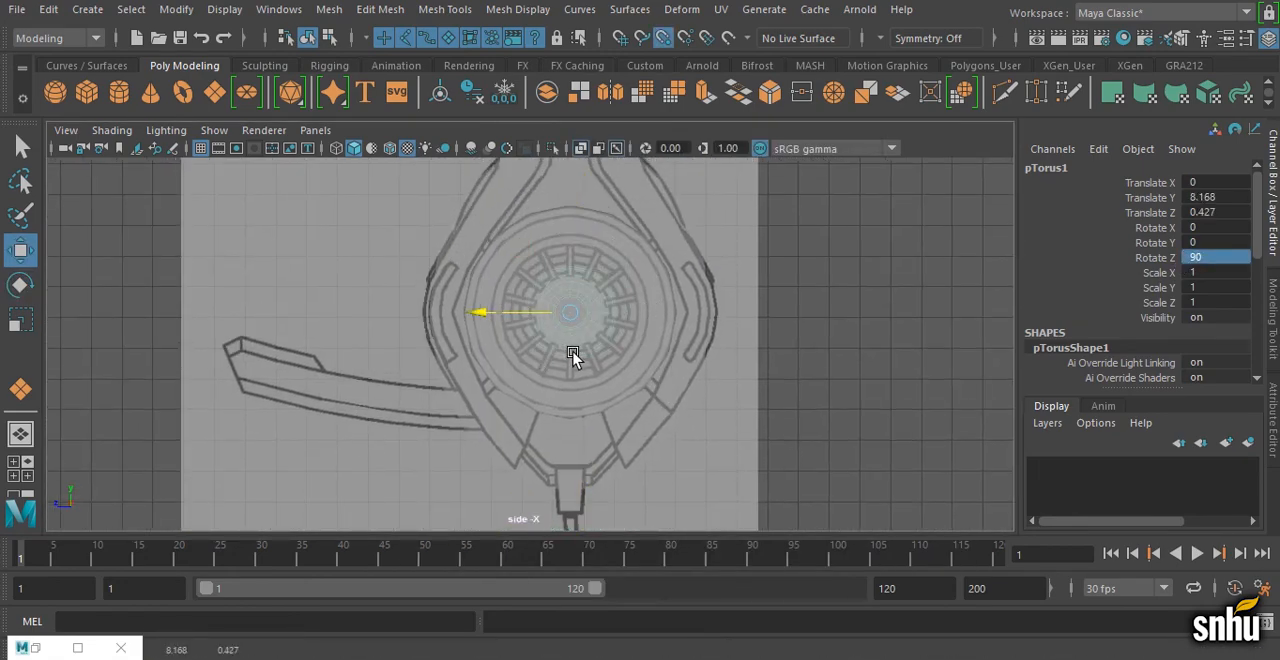
# Step: Move the torus along X toward the ear cushion drawing to about 5.226 in the front view
pyautogui.press('space')
pyautogui.press('space')
pyautogui.moveTo(412, 411); pyautogui.dragTo(531, 413)
pyautogui.scroll(1, 600, 419)
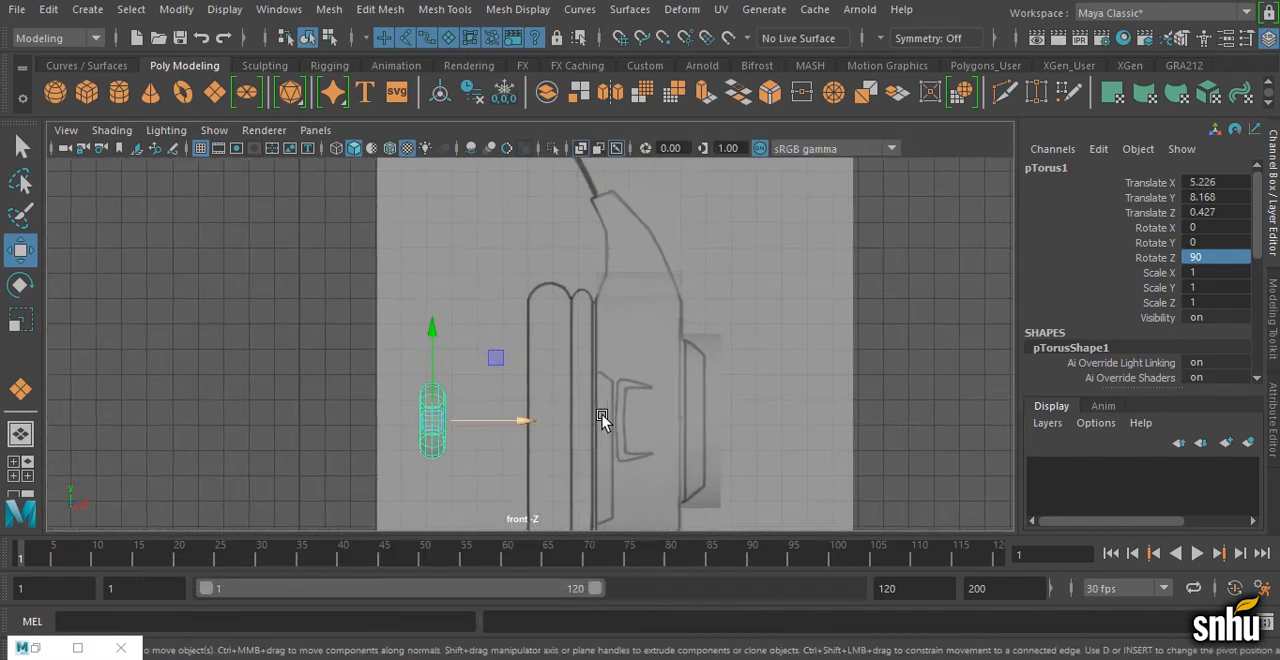
# Step: Snap the torus's pivot to the middle of its side facing the ear cup, keeping the torus selected
pyautogui.keyDown('alt'); pyautogui.moveTo(603, 420); pyautogui.dragTo(629, 343, button='middle'); pyautogui.keyUp('alt')
pyautogui.scroll(5, 447, 399)
pyautogui.press('d')
pyautogui.moveTo(447, 342); pyautogui.dragTo(430, 368)
pyautogui.press('v')
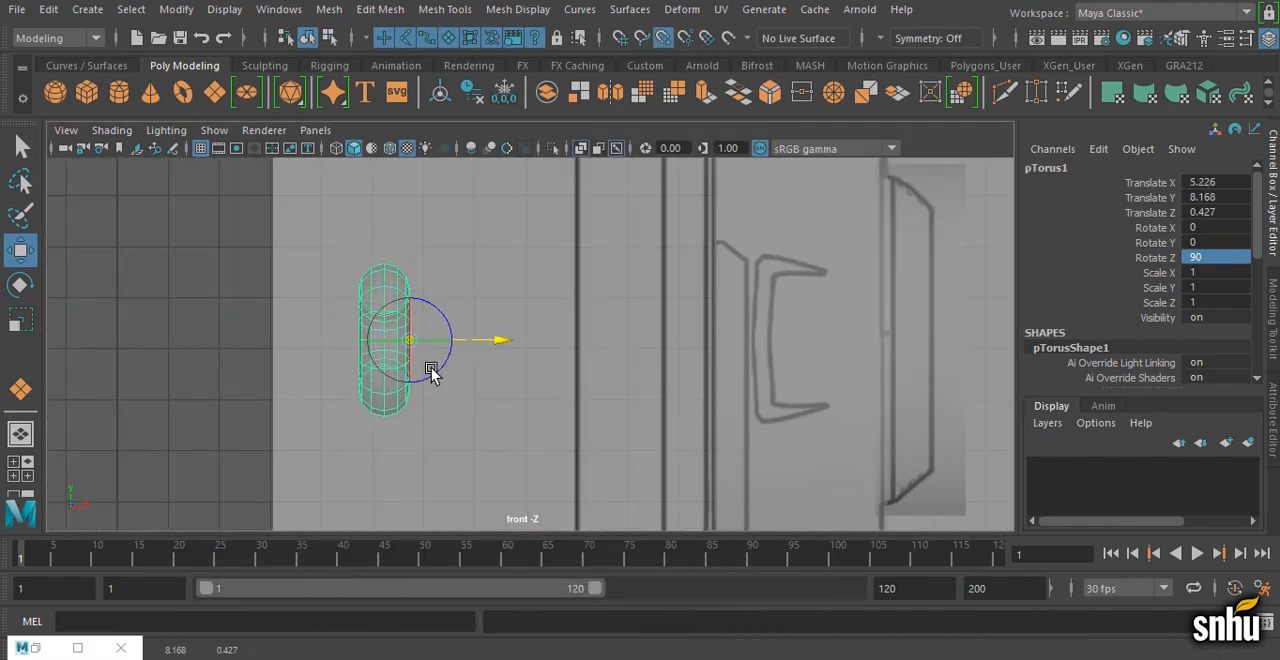
pyautogui.click(466, 327)
pyautogui.click(400, 334)
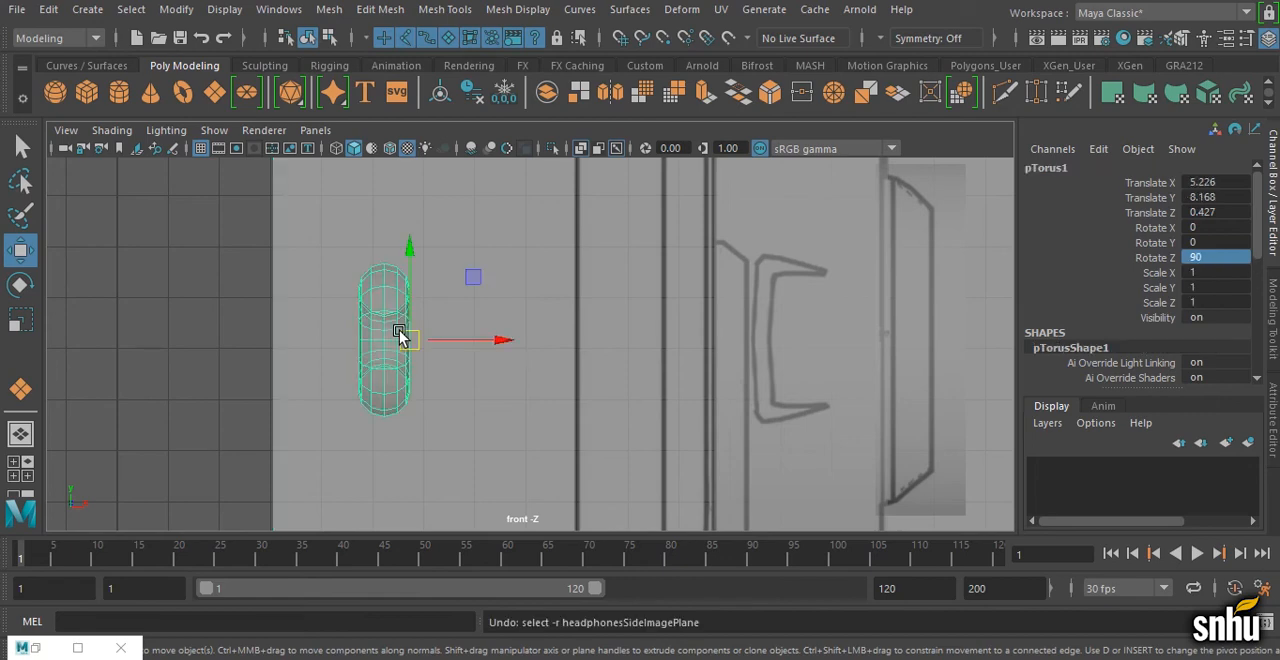
# Step: Move the torus along X to about 11.194 and scale it along Y to fit the narrow ring outline beside the ear cup
pyautogui.scroll(-3, 606, 315)
pyautogui.moveTo(606, 315); pyautogui.dragTo(623, 277, button='middle')
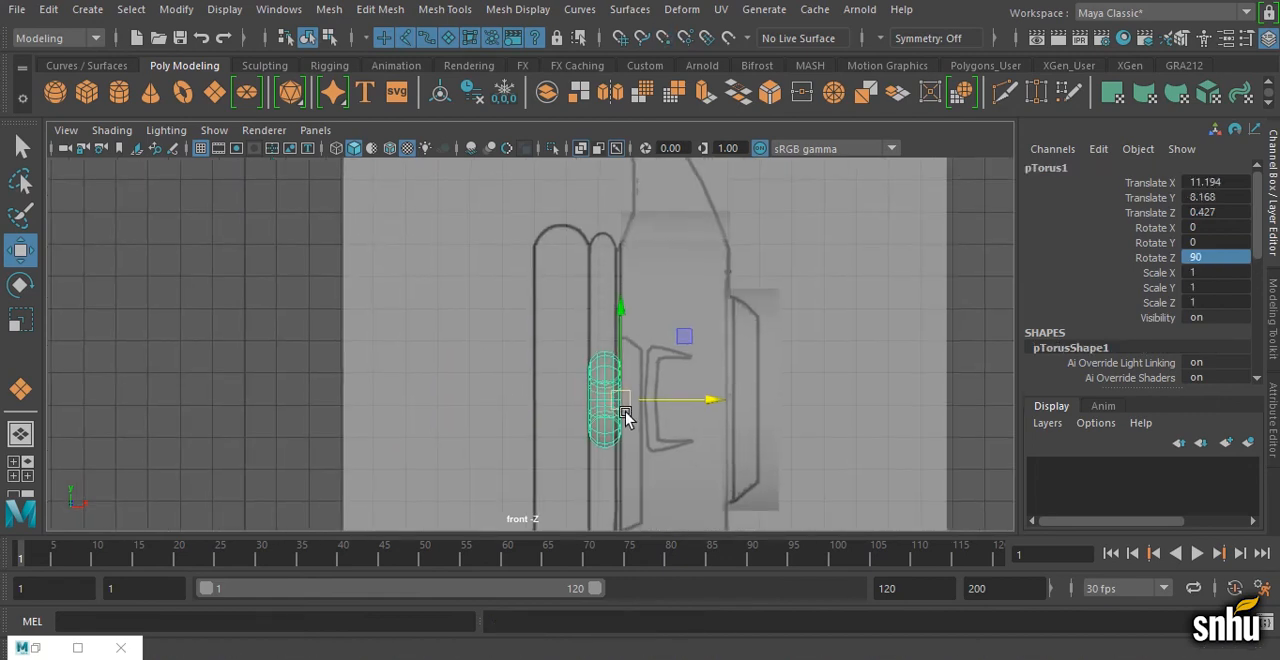
pyautogui.press('r')
pyautogui.moveTo(634, 275); pyautogui.dragTo(663, 122)
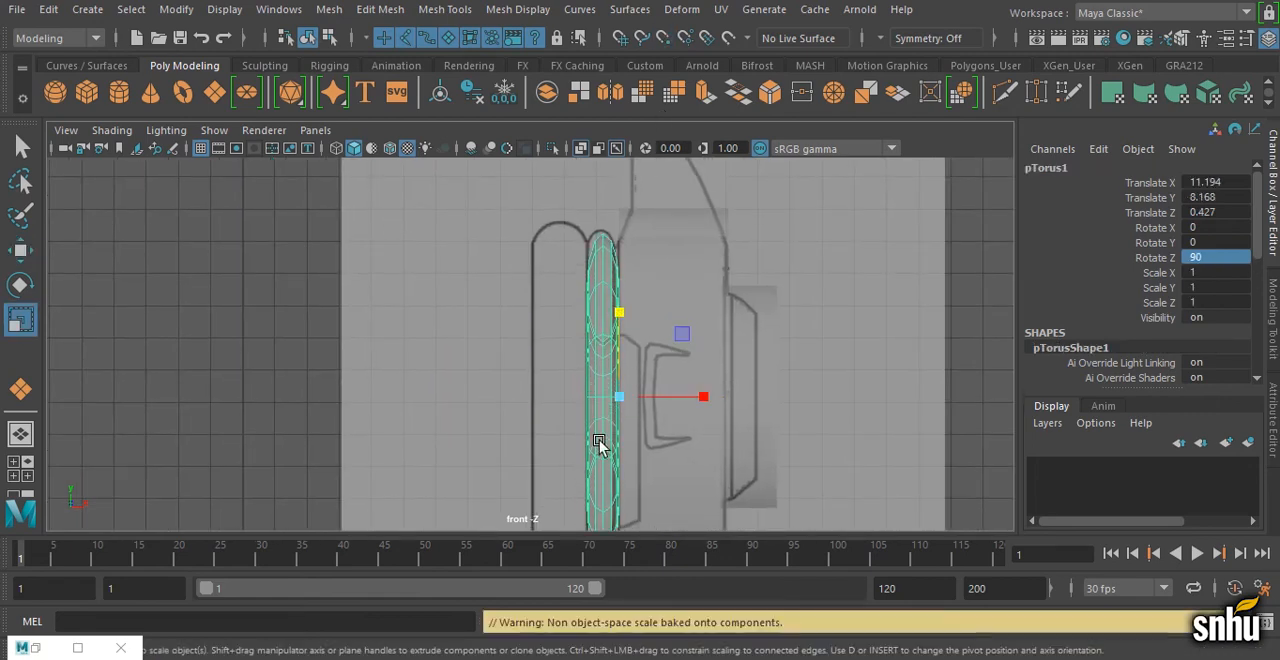
pyautogui.keyDown('alt'); pyautogui.moveTo(600, 443); pyautogui.dragTo(581, 374, button='middle'); pyautogui.keyUp('alt')
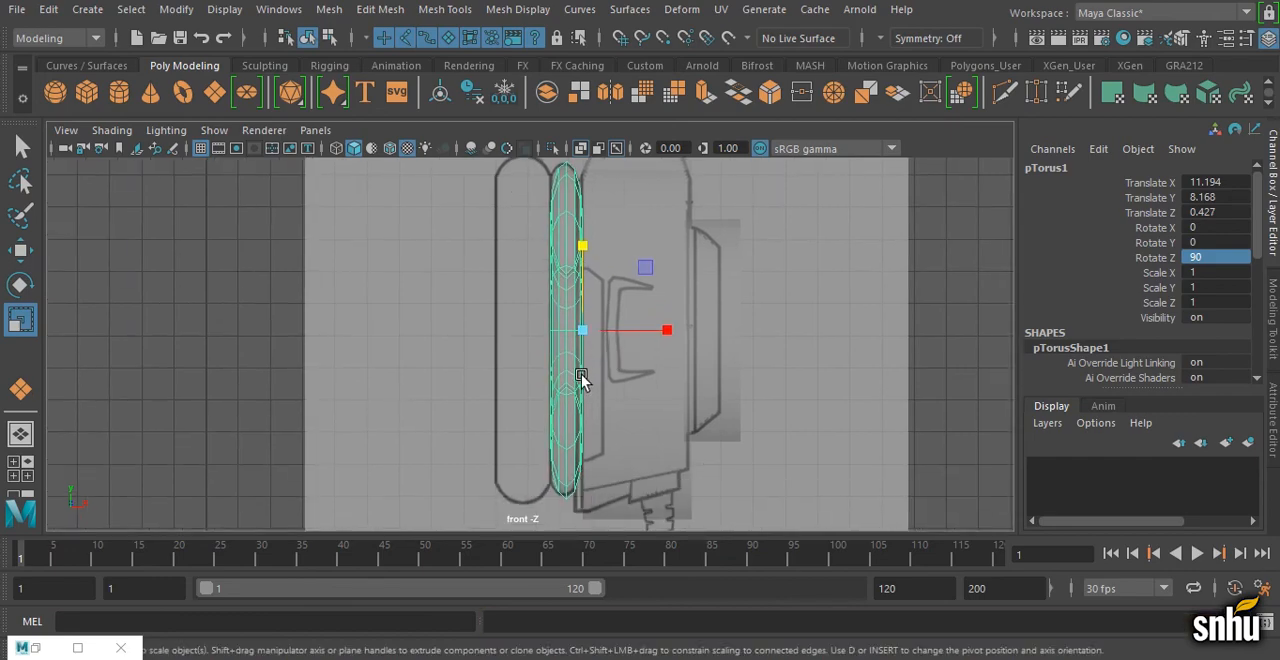
# Step: Scale the torus along Z in the side view to match the width of the ear cup outline
pyautogui.press('space')
pyautogui.press('space')
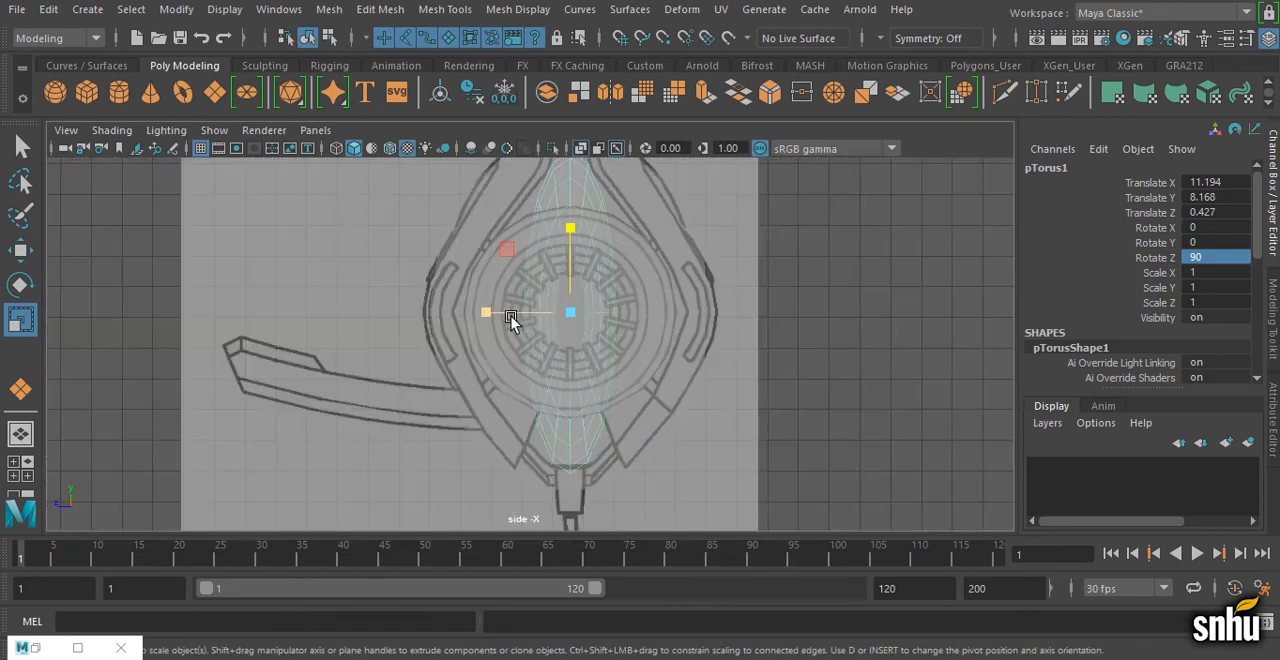
pyautogui.moveTo(343, 316); pyautogui.dragTo(334, 318)
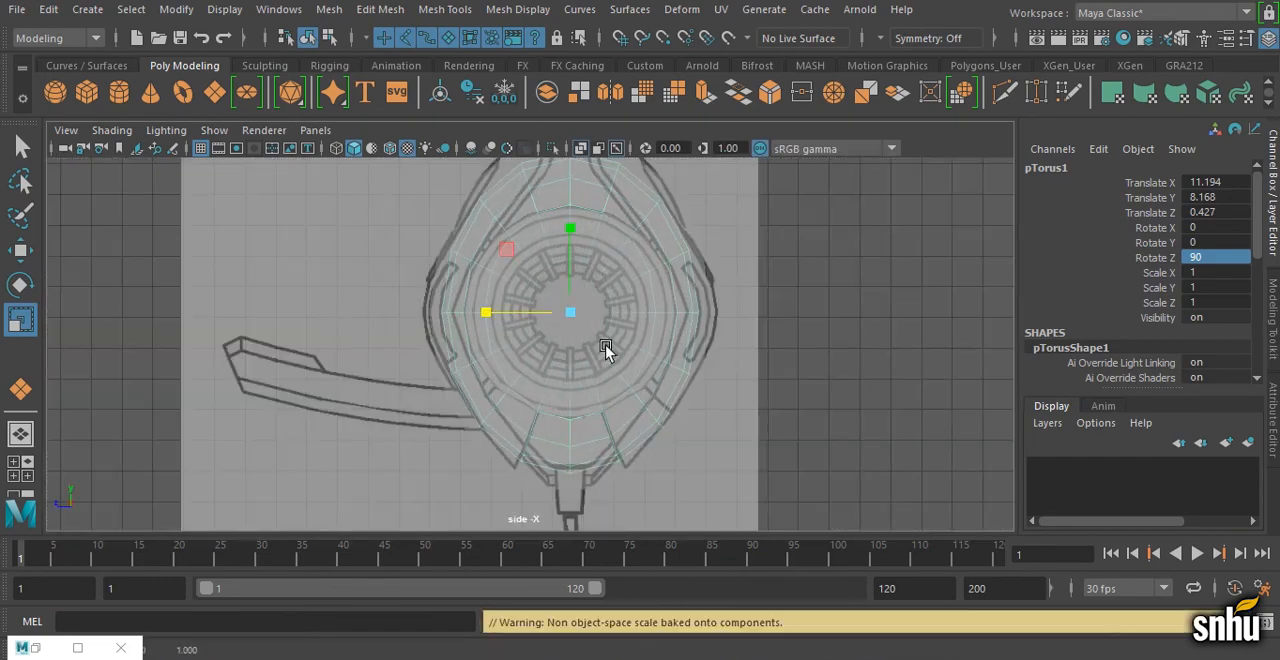
# Step: Duplicate the torus and move the copy along X to about 10.194 over the wider cushion outline in the front view
pyautogui.press('space')
pyautogui.press('space')
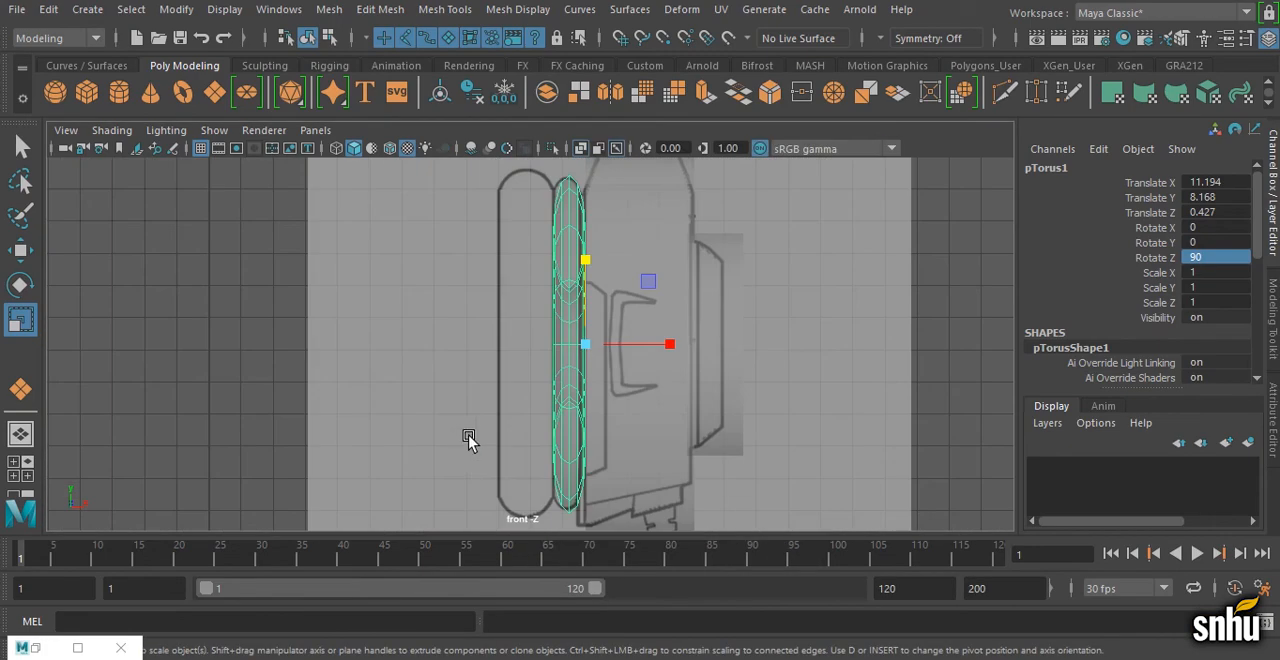
pyautogui.hotkey('ctrl', 'd')
pyautogui.press('w')
pyautogui.moveTo(666, 346); pyautogui.dragTo(553, 428)
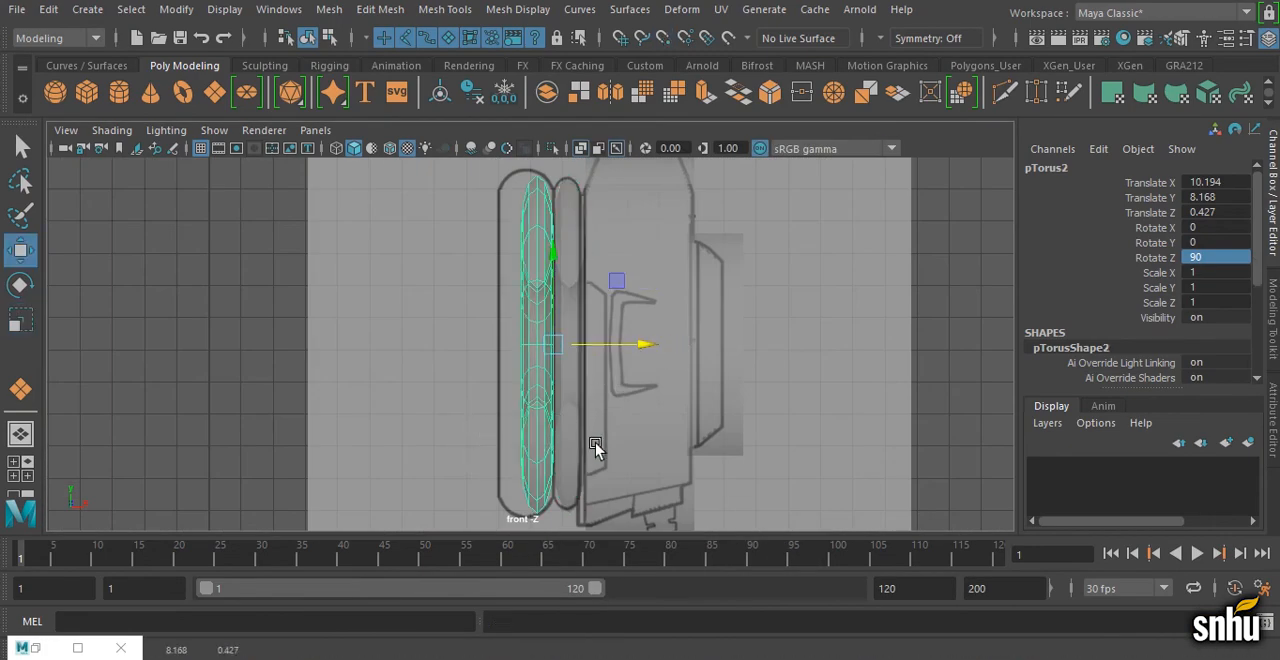
# Step: Scale the duplicated torus along X and Y to fill the thickness and height of the wider cushion outline
pyautogui.press('r')
pyautogui.moveTo(634, 346); pyautogui.dragTo(691, 357)
pyautogui.scroll(-2, 692, 357)
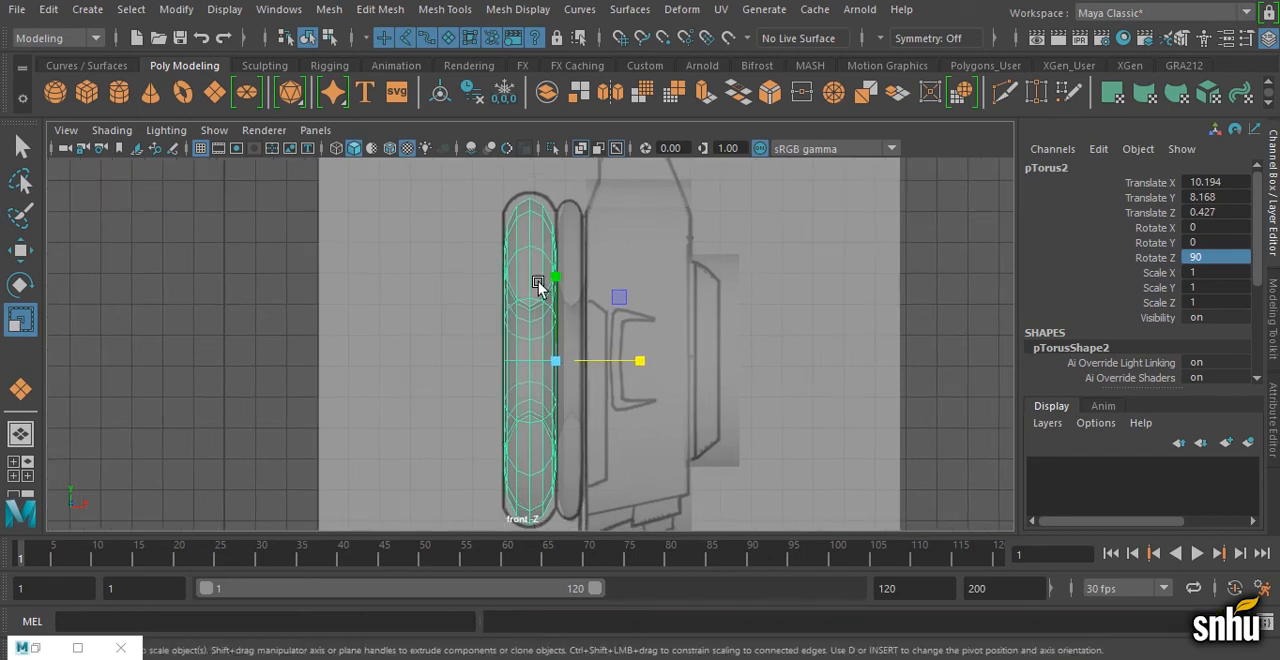
pyautogui.moveTo(555, 280); pyautogui.dragTo(563, 277)
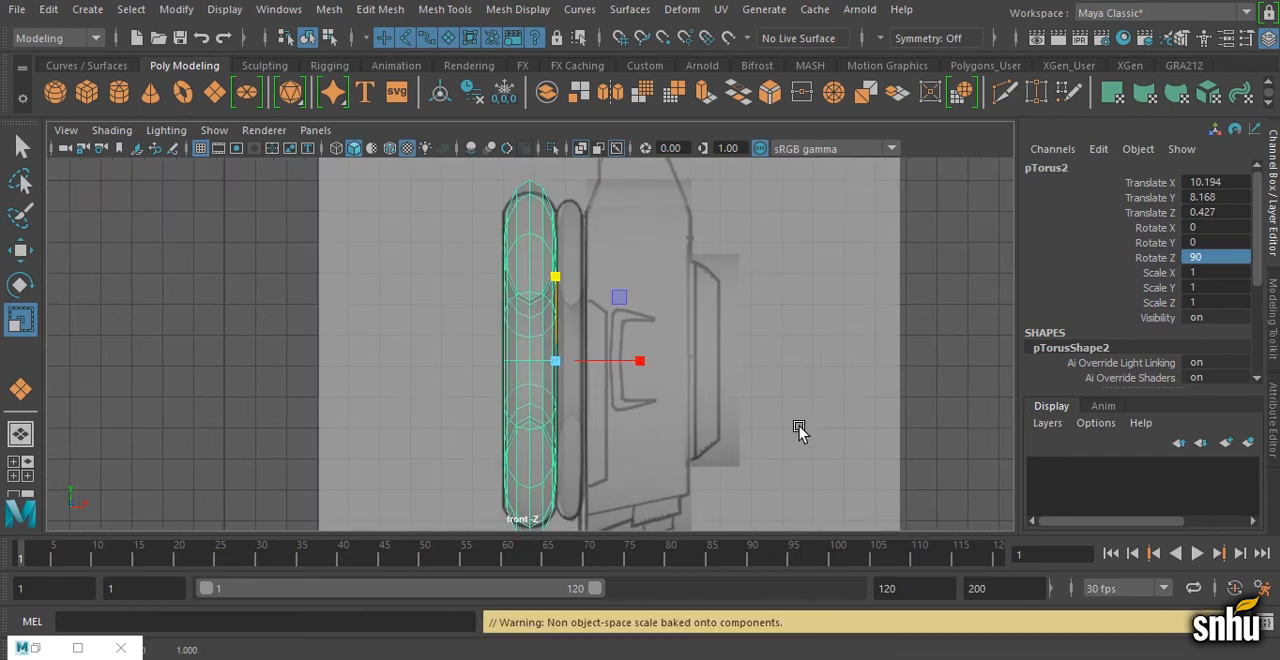
# Step: Show the hidden headphonesTopImagePlane and headphonesFrontBandImagePlane reference planes in the perspective view
pyautogui.press('space')
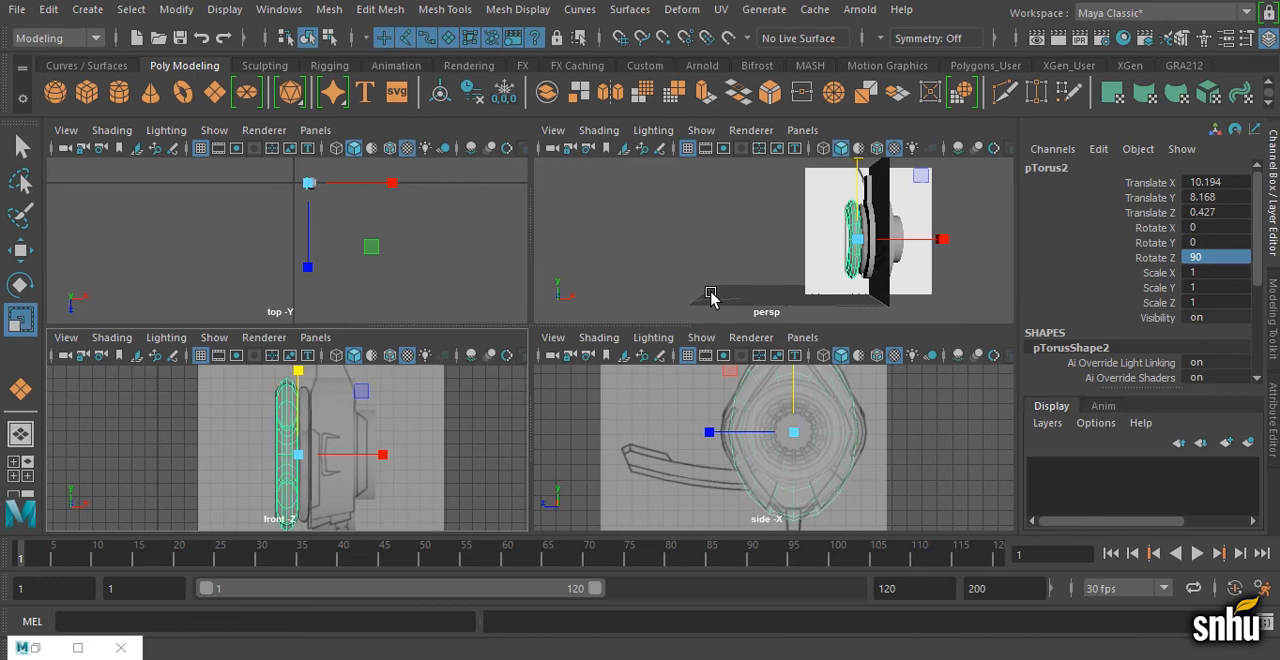
pyautogui.press('space')
pyautogui.click(280, 9)
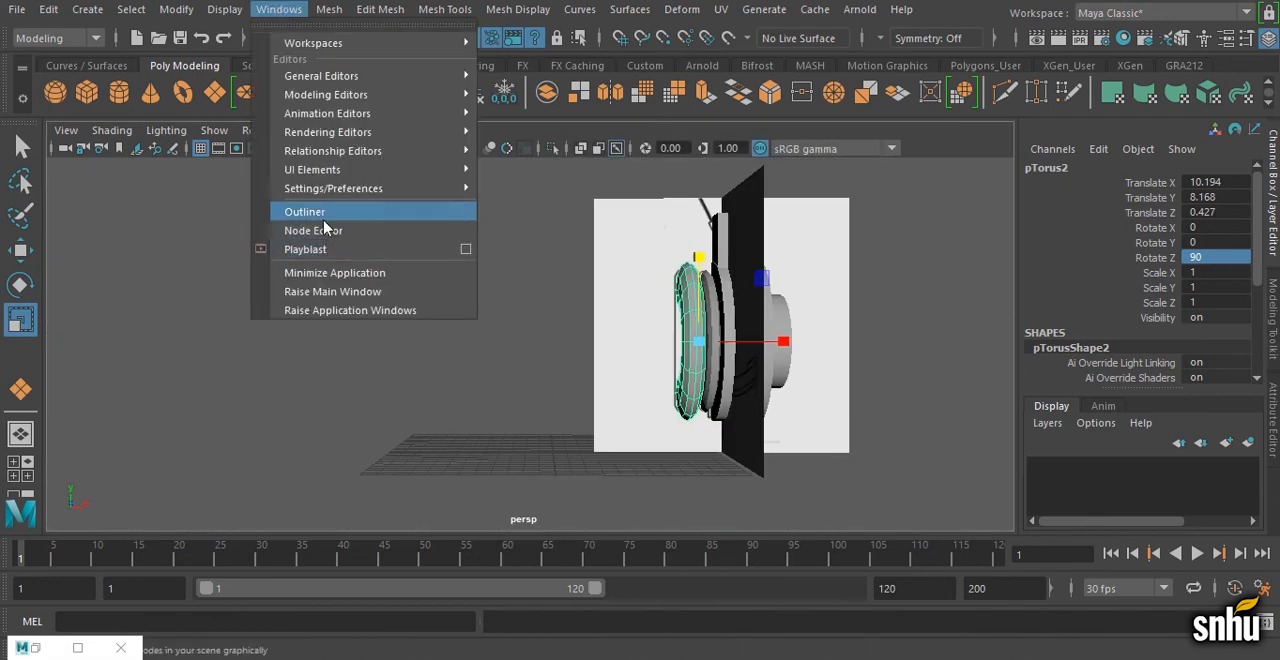
pyautogui.click(323, 207)
pyautogui.click(814, 373)
pyautogui.click(912, 392)
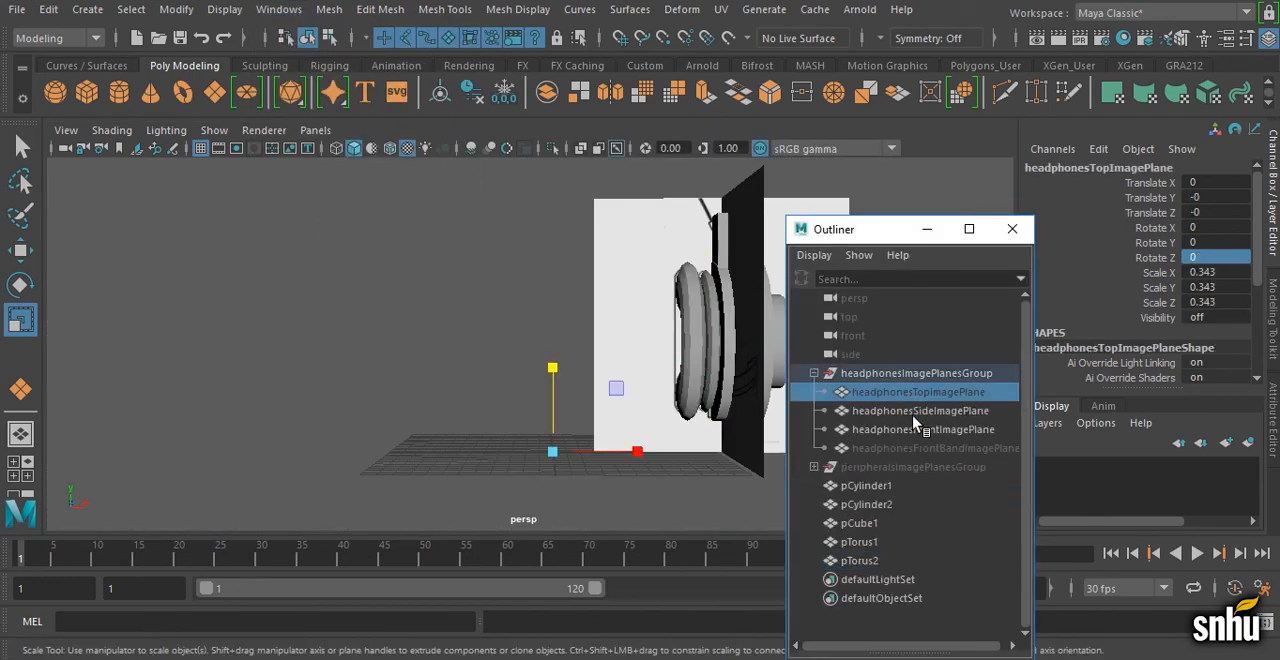
pyautogui.keyDown('ctrl'); pyautogui.click(919, 447); pyautogui.keyUp('ctrl')
pyautogui.hotkey('shift', 'h')
pyautogui.click(922, 232)
pyautogui.keyDown('alt'); pyautogui.moveTo(632, 246); pyautogui.dragTo(625, 388, button='middle'); pyautogui.keyUp('alt')
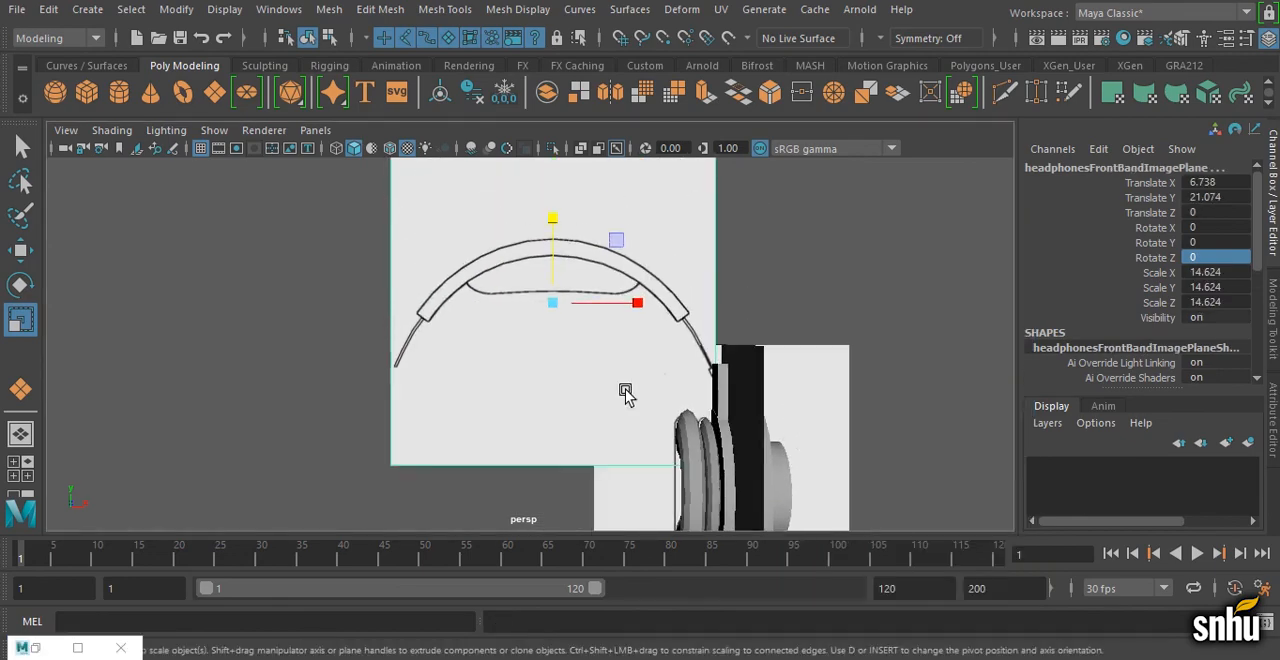
# Step: Create a polygon cube and raise it along Y to about 25.341, onto the headband drawing in the front view
pyautogui.click(84, 88)
pyautogui.scroll(-1, 524, 395)
pyautogui.press('space')
pyautogui.press('space')
pyautogui.scroll(-4, 257, 337)
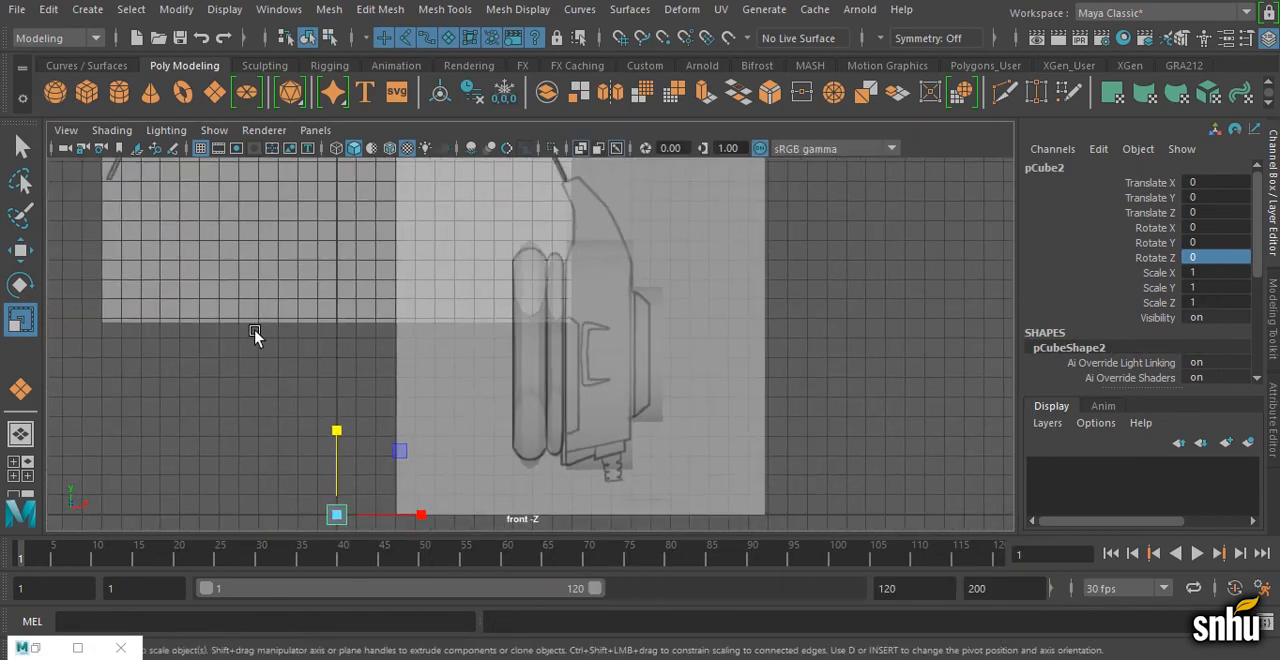
pyautogui.keyDown('alt'); pyautogui.moveTo(424, 421); pyautogui.dragTo(483, 451, button='middle'); pyautogui.keyUp('alt')
pyautogui.press('w')
pyautogui.moveTo(421, 480); pyautogui.dragTo(450, 197)
pyautogui.keyDown('alt'); pyautogui.moveTo(486, 241); pyautogui.dragTo(506, 466, button='middle'); pyautogui.keyUp('alt')
pyautogui.moveTo(446, 403); pyautogui.dragTo(450, 255)
pyautogui.scroll(6, 569, 350)
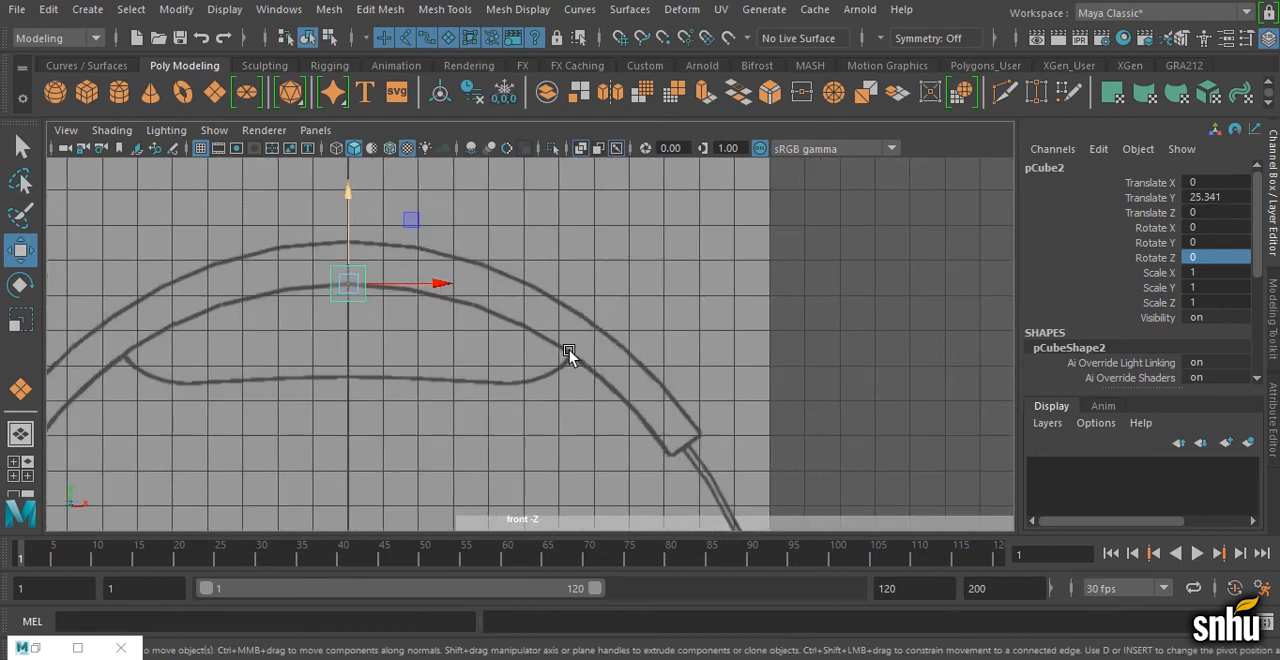
# Step: Raise the cube to about Y 25.912 within the headband's thickness and scale it along X to span the band's full width
pyautogui.keyDown('alt'); pyautogui.moveTo(569, 350); pyautogui.dragTo(863, 400, button='middle'); pyautogui.keyUp('alt')
pyautogui.moveTo(553, 243); pyautogui.dragTo(567, 203)
pyautogui.press('r')
pyautogui.scroll(-4, 625, 286)
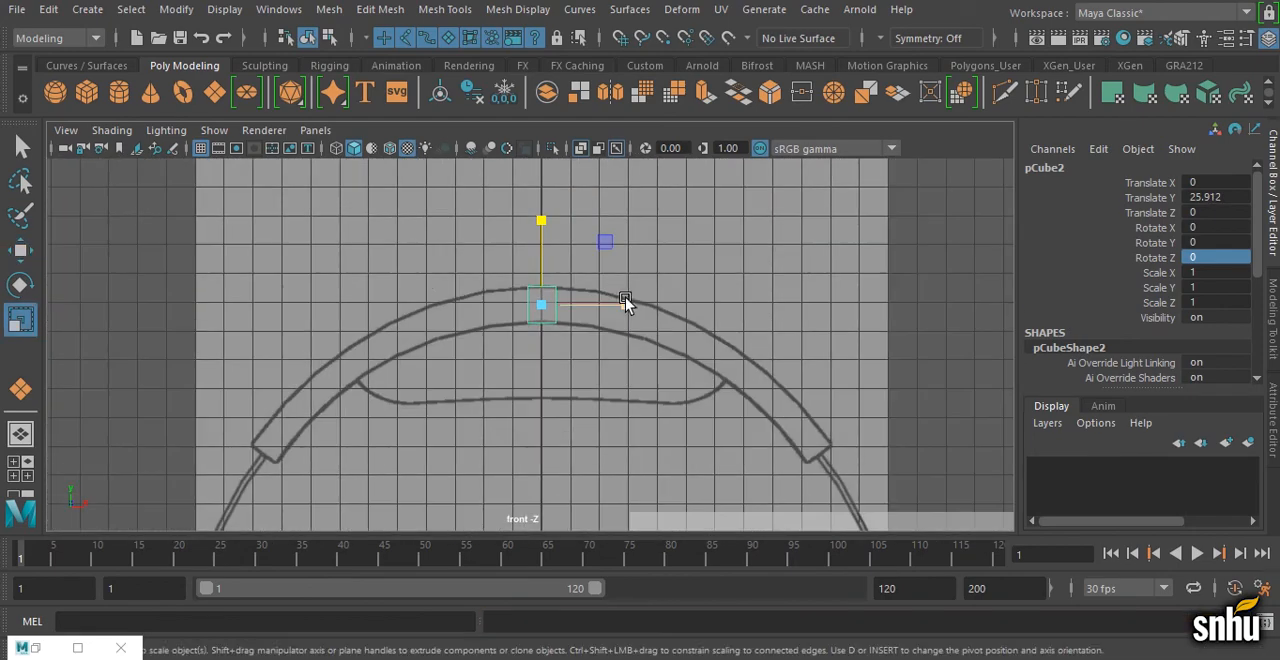
pyautogui.moveTo(626, 302); pyautogui.dragTo(808, 320)
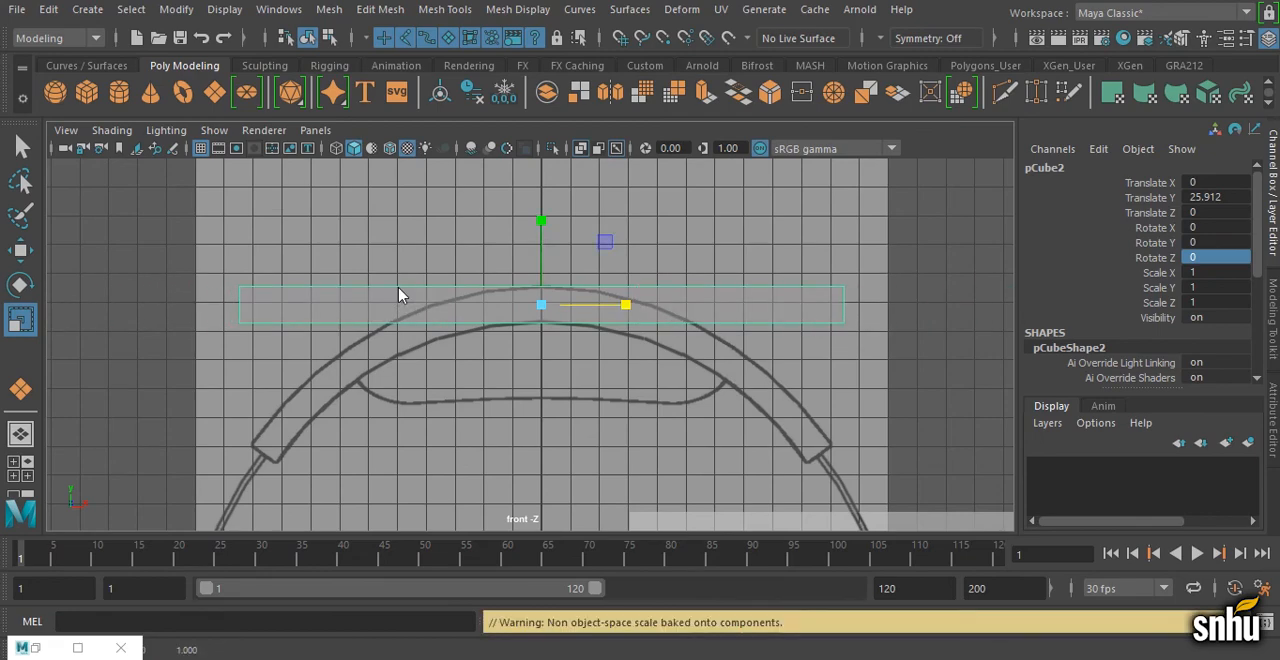
# Step: Scale the headband cube along Z to match the band's depth on the top view drawing
pyautogui.press('space')
pyautogui.press('space')
pyautogui.scroll(-1, 440, 297)
pyautogui.keyDown('alt'); pyautogui.moveTo(385, 337); pyautogui.dragTo(452, 335, button='middle'); pyautogui.keyUp('alt')
pyautogui.moveTo(600, 426); pyautogui.dragTo(591, 550)
pyautogui.scroll(-1, 618, 422)
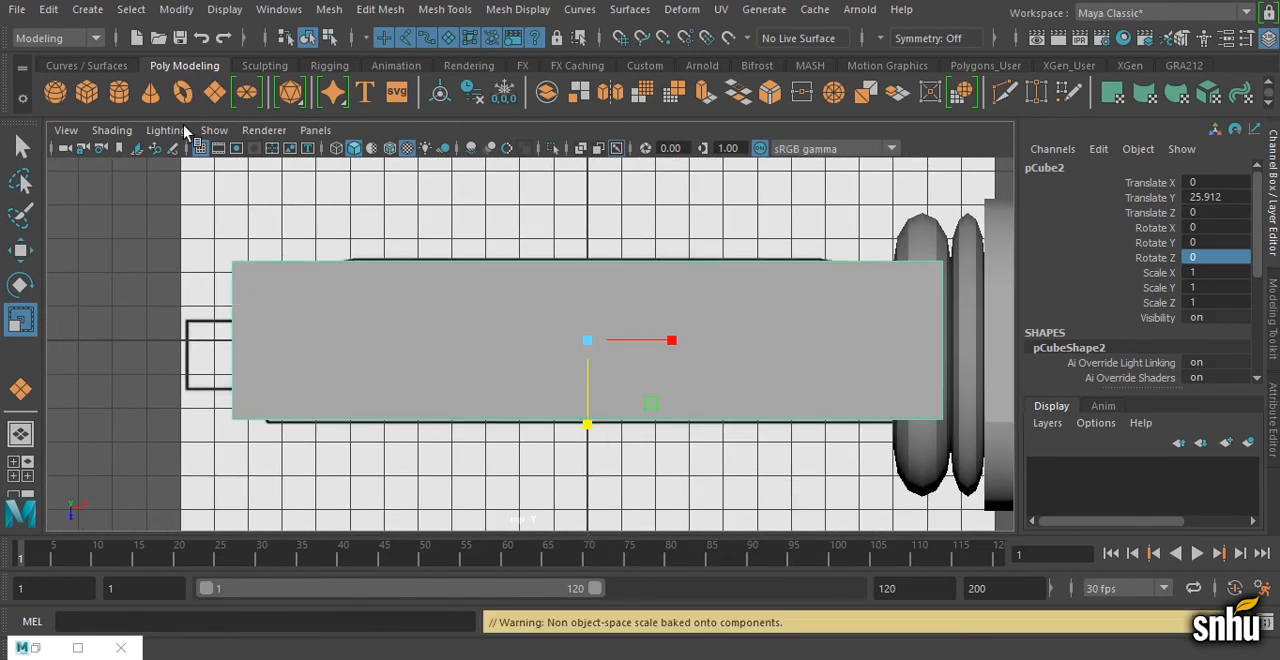
# Step: Enable X-Ray shading in the top view and fine-tune the headband cube's Z depth and X length against the drawing
pyautogui.click(112, 130)
pyautogui.click(130, 322)
pyautogui.moveTo(588, 425); pyautogui.dragTo(591, 431)
pyautogui.moveTo(665, 343); pyautogui.dragTo(668, 345)
pyautogui.press('space')
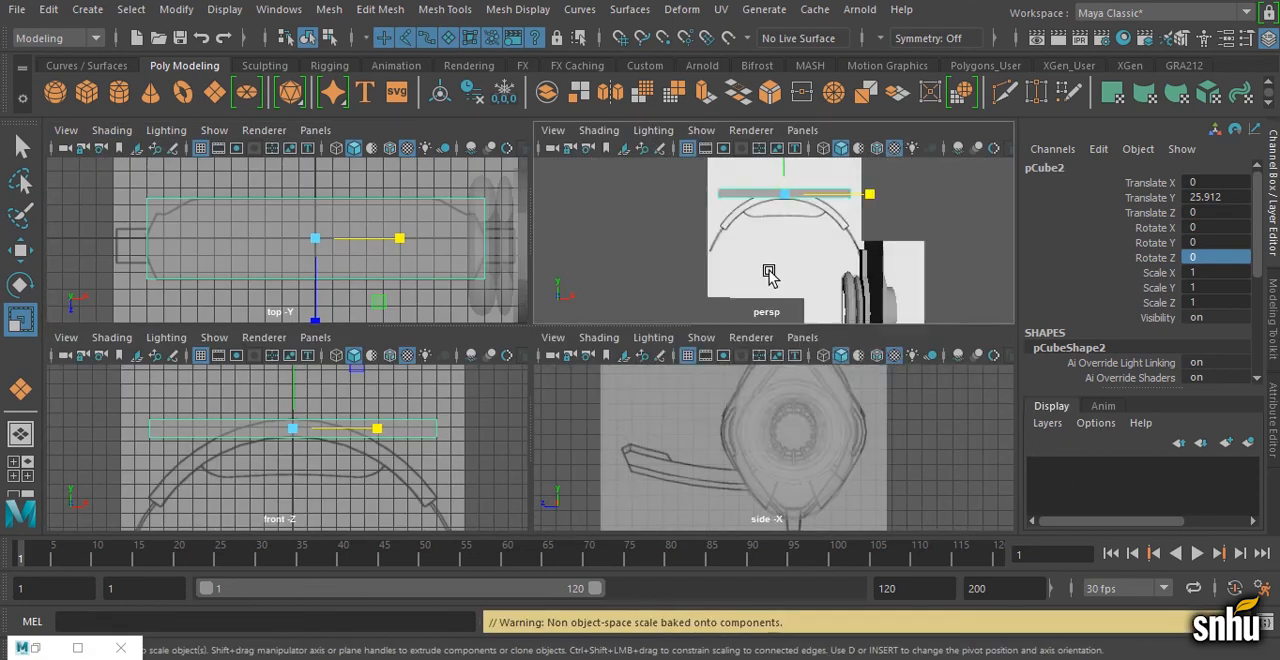
pyautogui.press('space')
pyautogui.keyDown('alt'); pyautogui.moveTo(769, 278); pyautogui.dragTo(727, 362); pyautogui.keyUp('alt')
pyautogui.scroll(-5, 727, 362)
pyautogui.press('q')
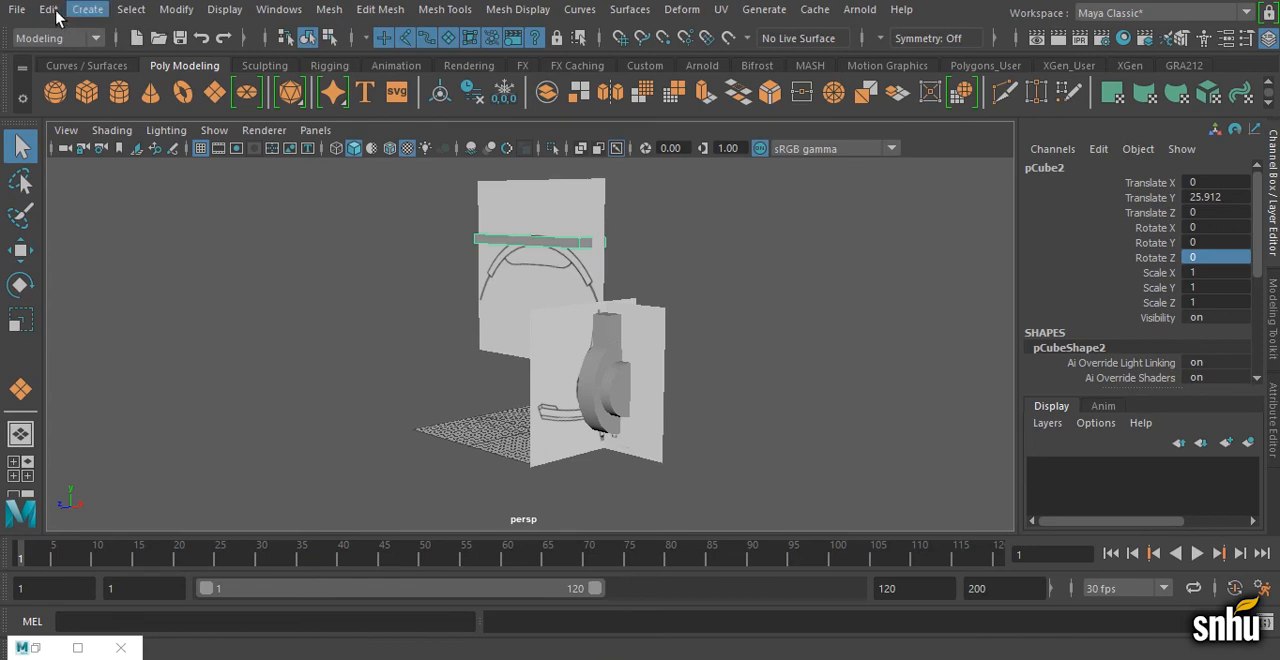
# Step: Save the scene under the new name headphonesPrimitives.mb in the project's scenes folder
pyautogui.click(24, 11)
pyautogui.click(100, 65)
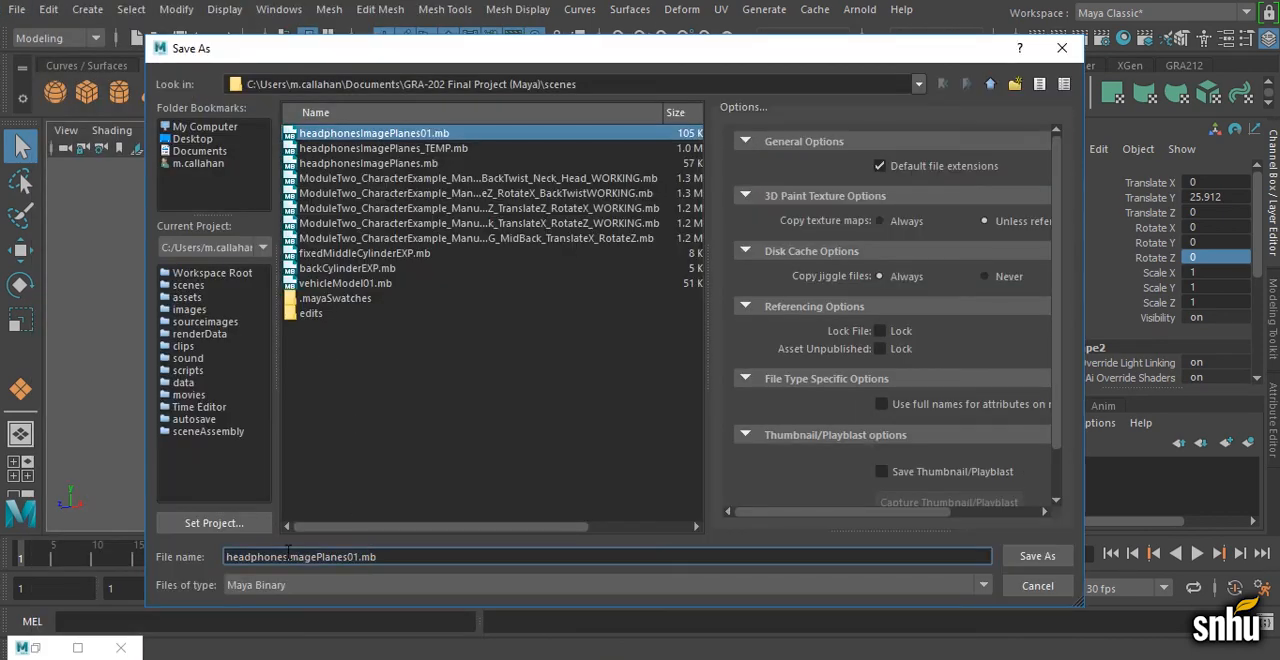
pyautogui.moveTo(287, 556); pyautogui.dragTo(357, 551)
pyautogui.write('Primitiv')
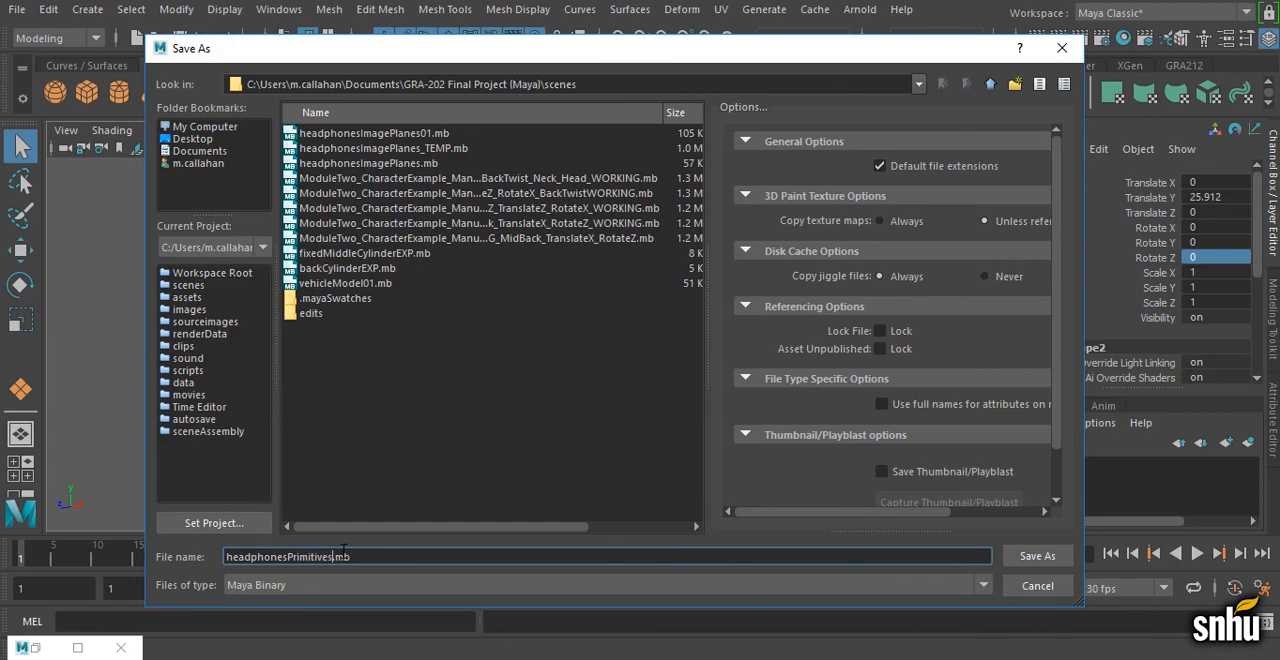
pyautogui.press('Return')
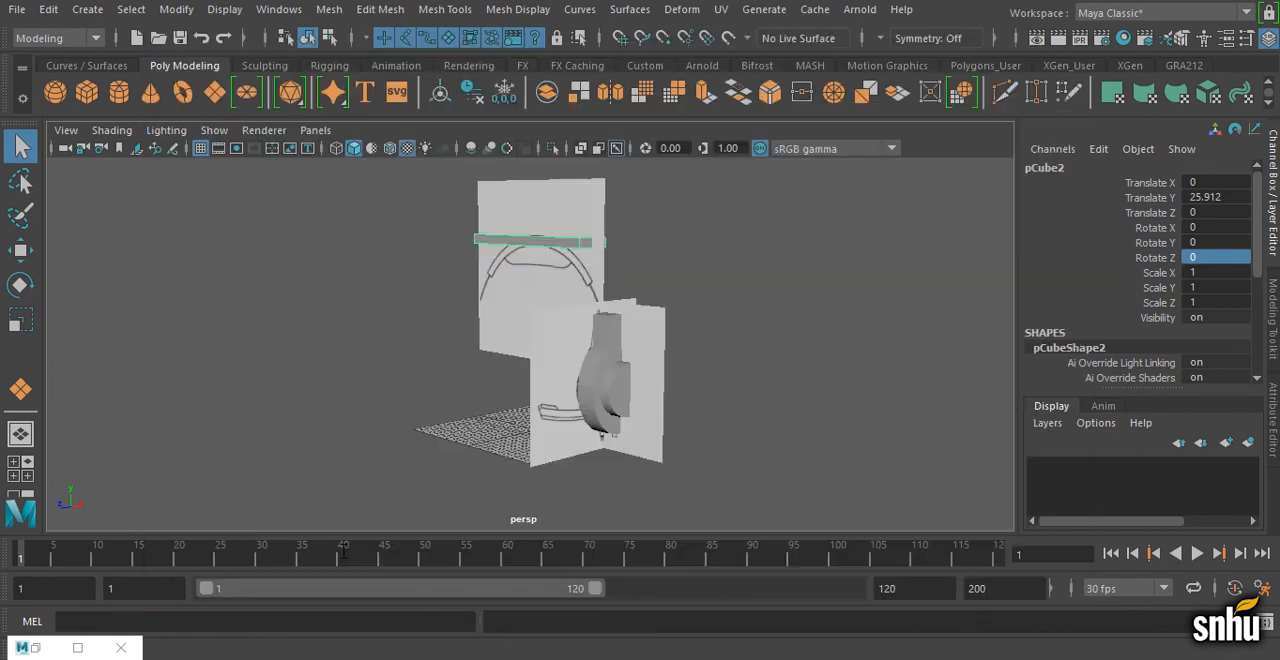
pyautogui.press('Return')
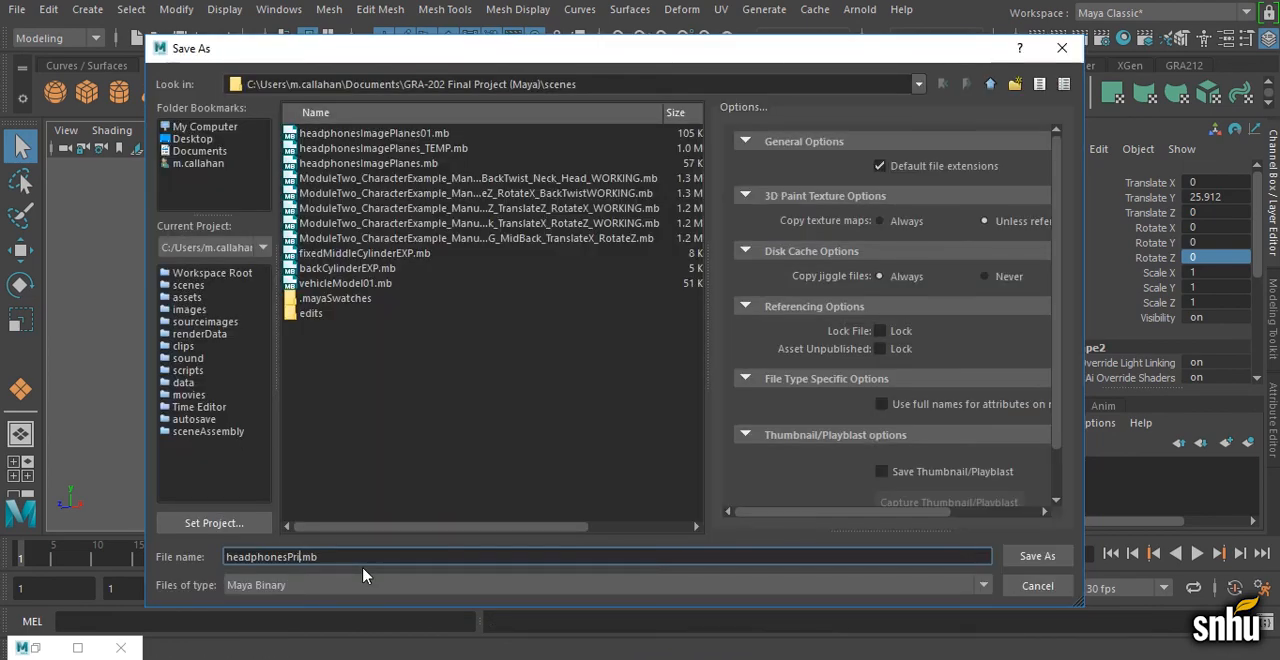
pyautogui.press('Return')
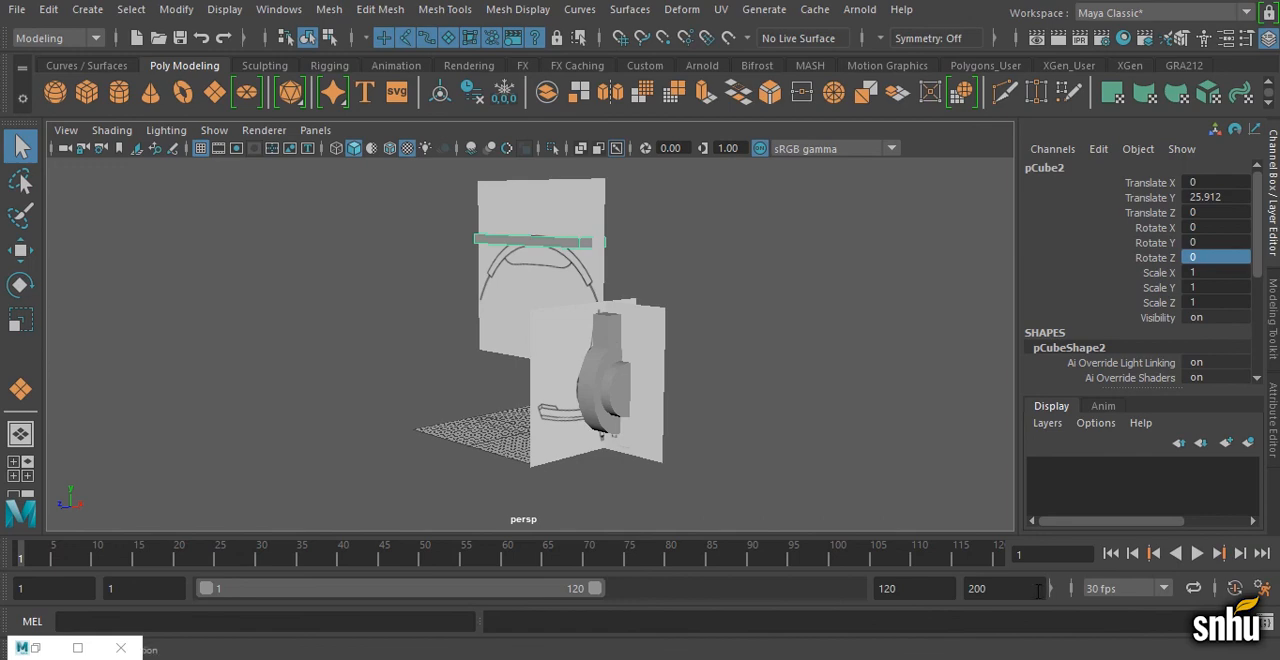
pyautogui.hotkey('ctrl', 's')
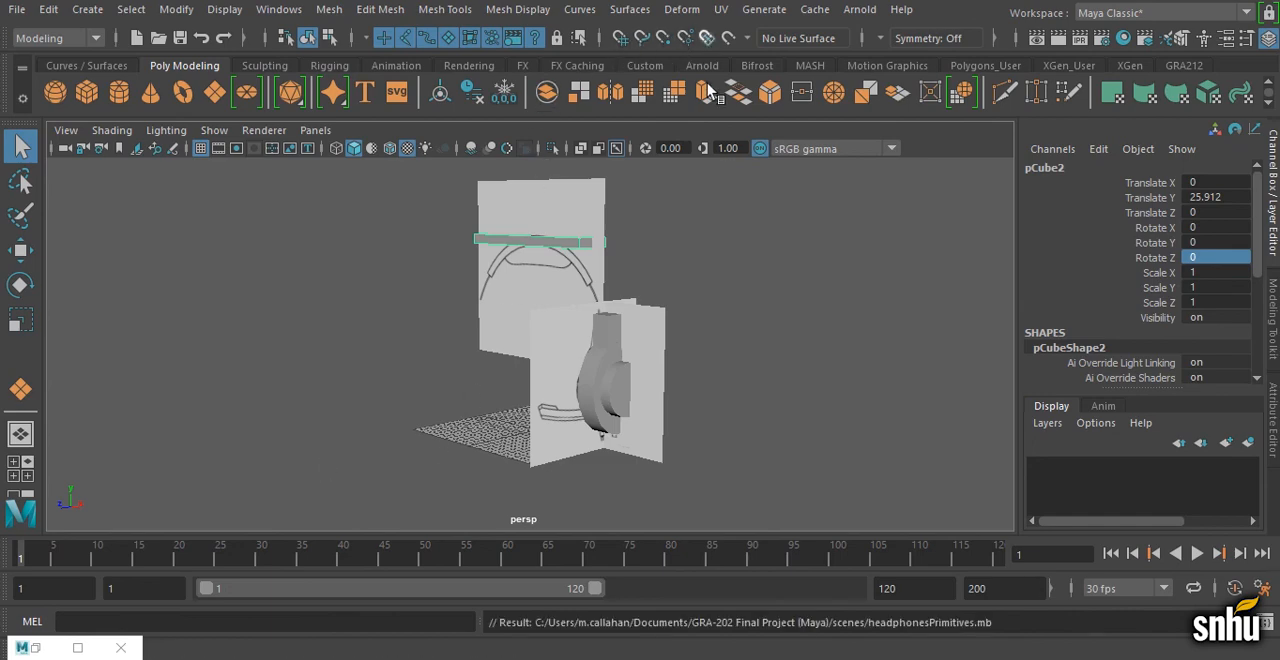
pyautogui.click(21, 250)
pyautogui.click(20, 285)
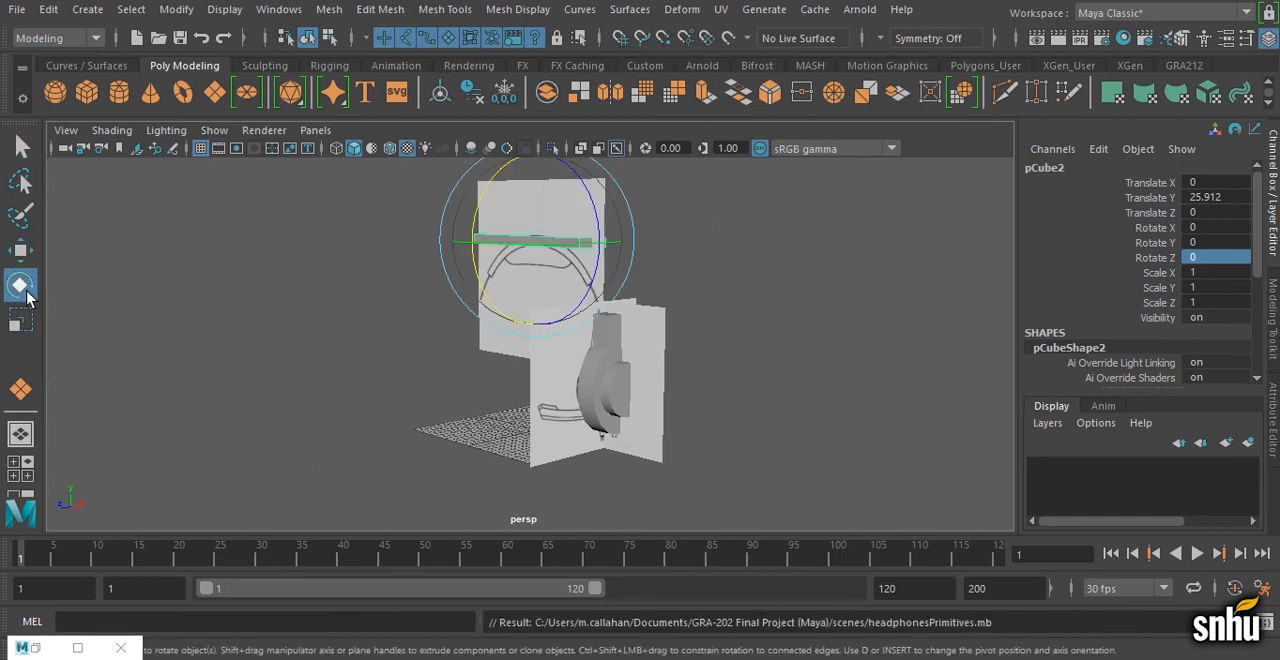
pyautogui.click(20, 320)
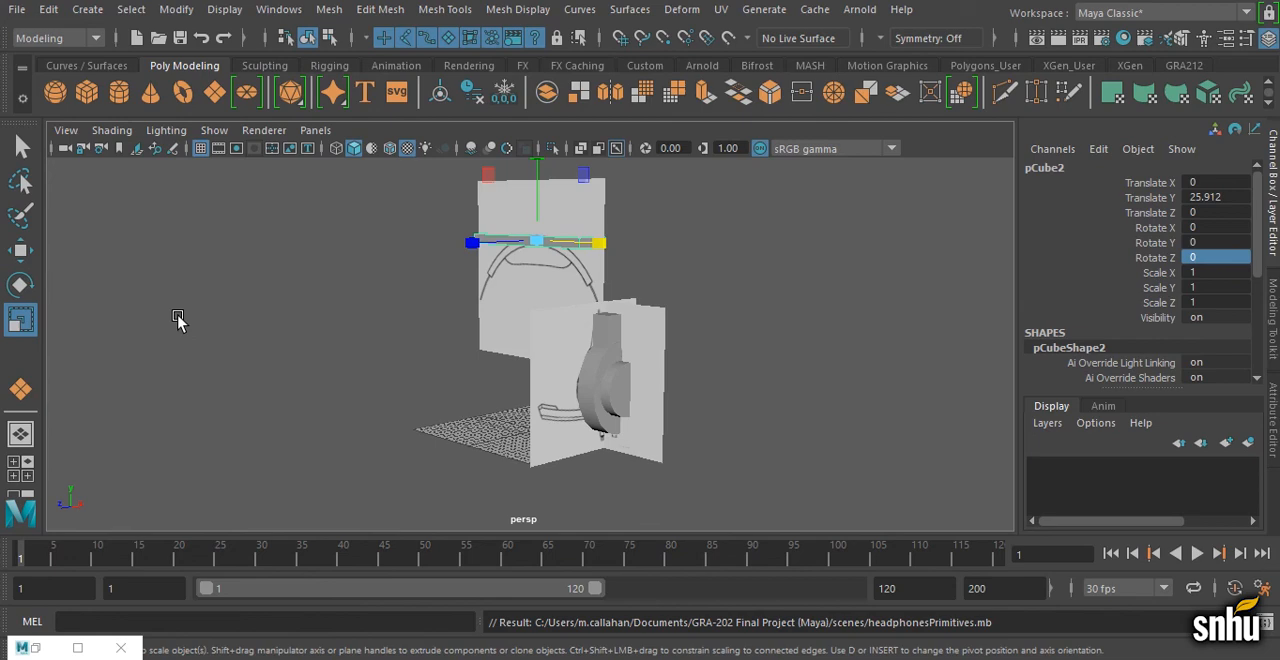
pyautogui.press('q')
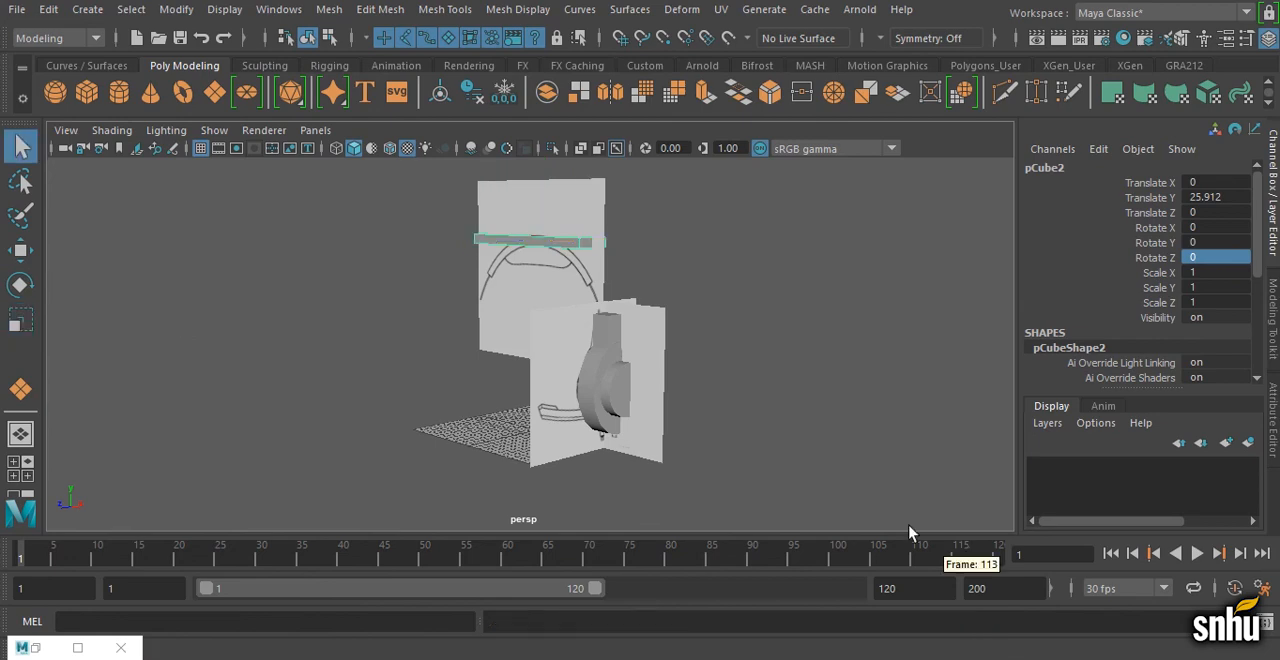